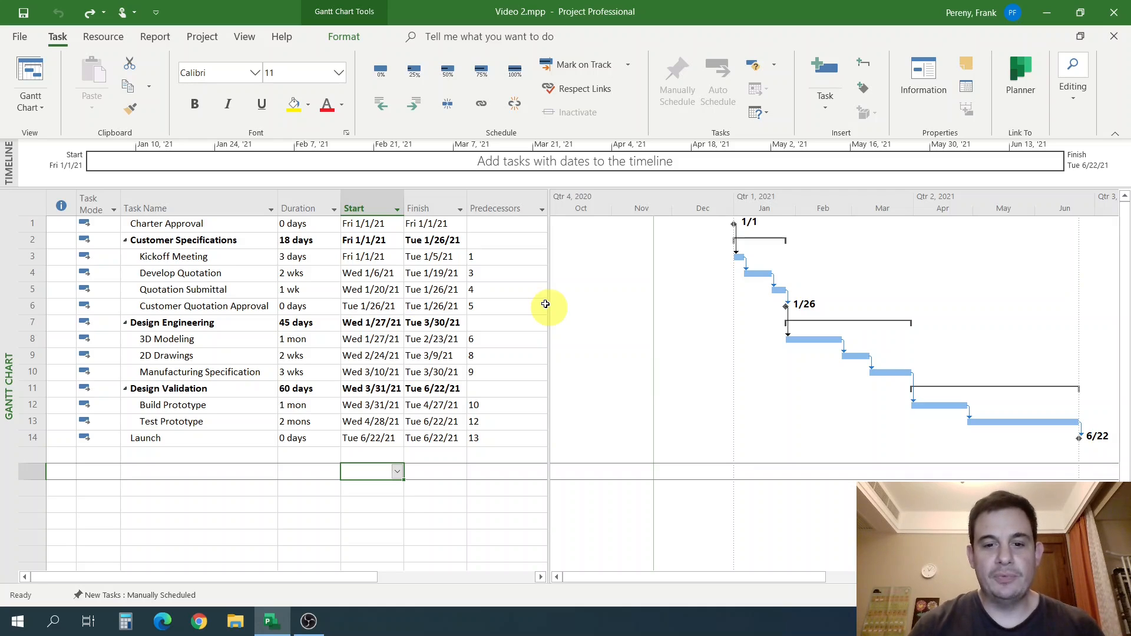
Step: Save a copy of the project under the file name "Video 3"
{"action": "left_click", "coordinate": [20, 39]}
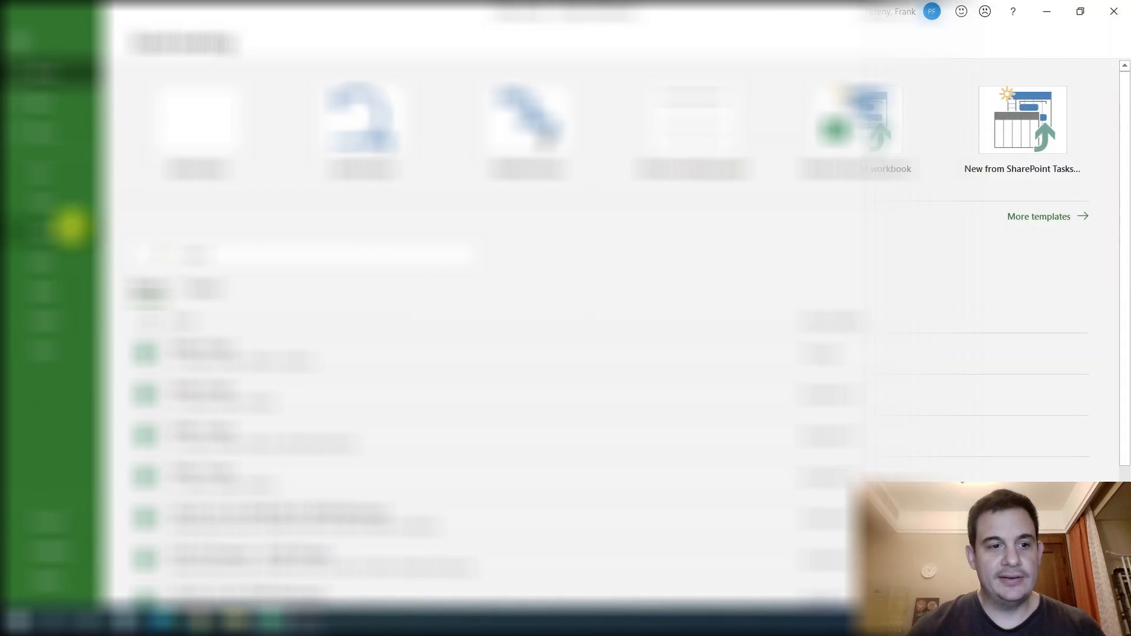
{"action": "left_click", "coordinate": [68, 228]}
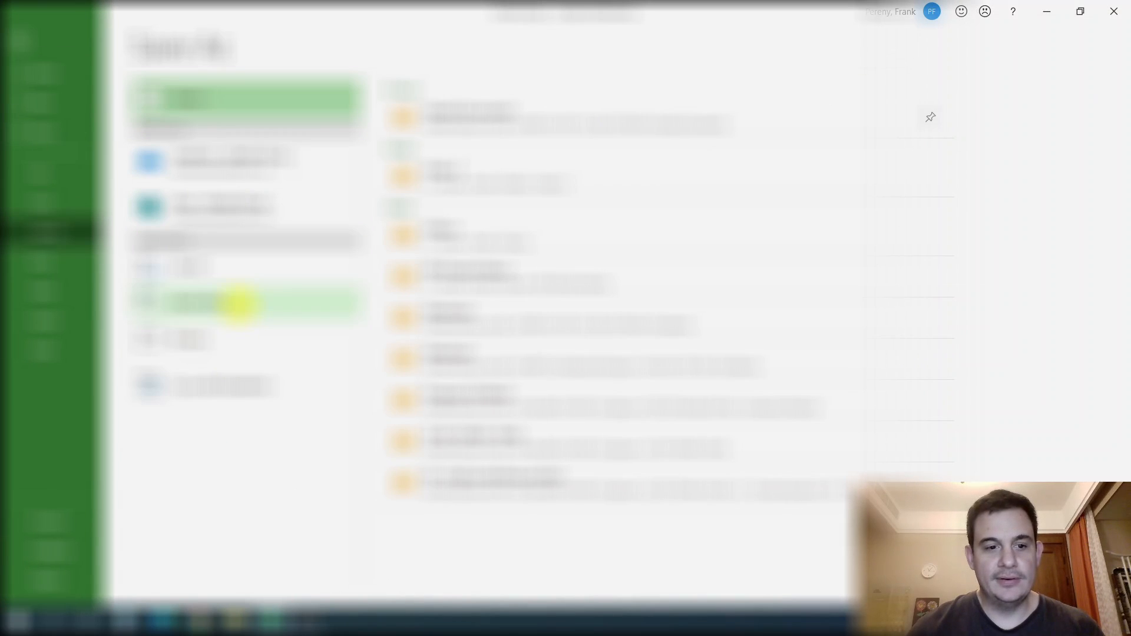
{"action": "left_click", "coordinate": [250, 269]}
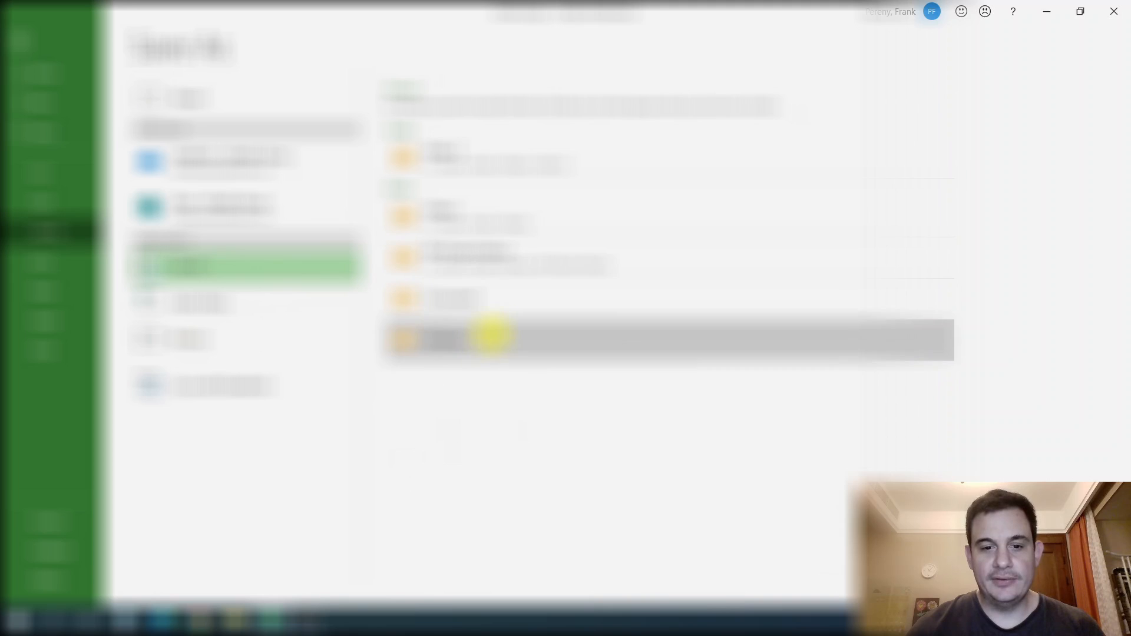
{"action": "left_click", "coordinate": [506, 337]}
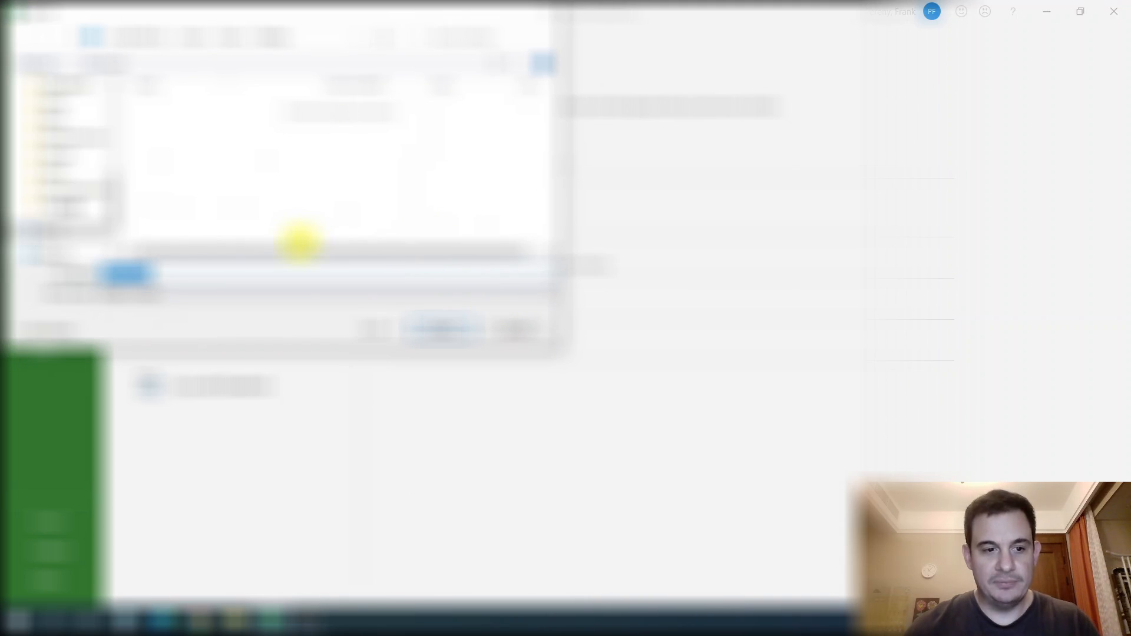
{"action": "left_click", "coordinate": [167, 281]}
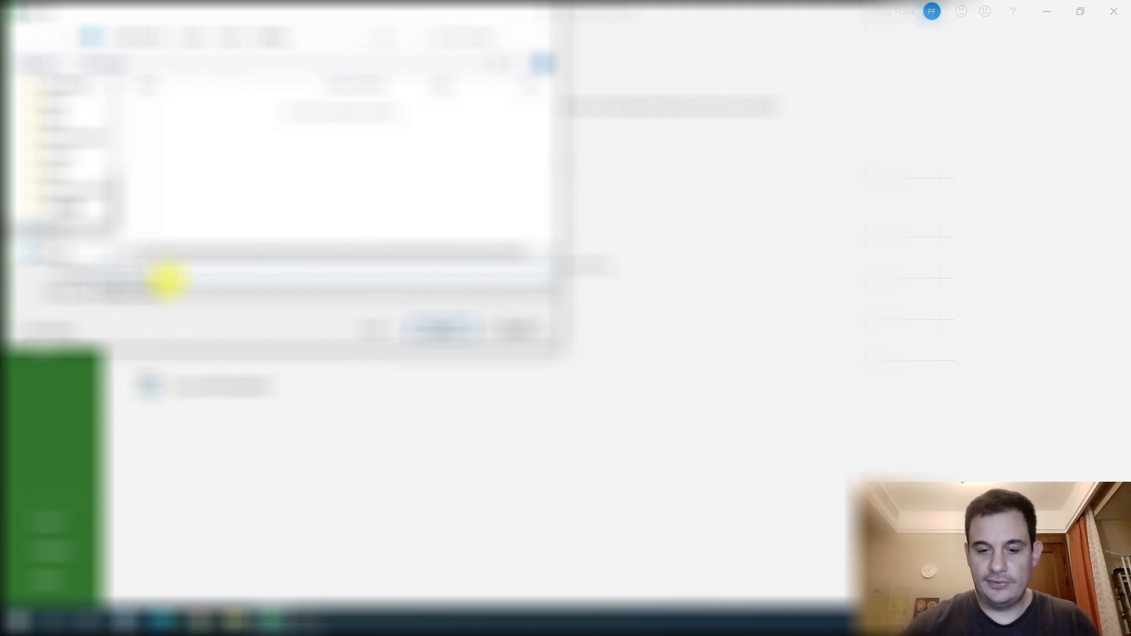
{"action": "left_click", "coordinate": [443, 331]}
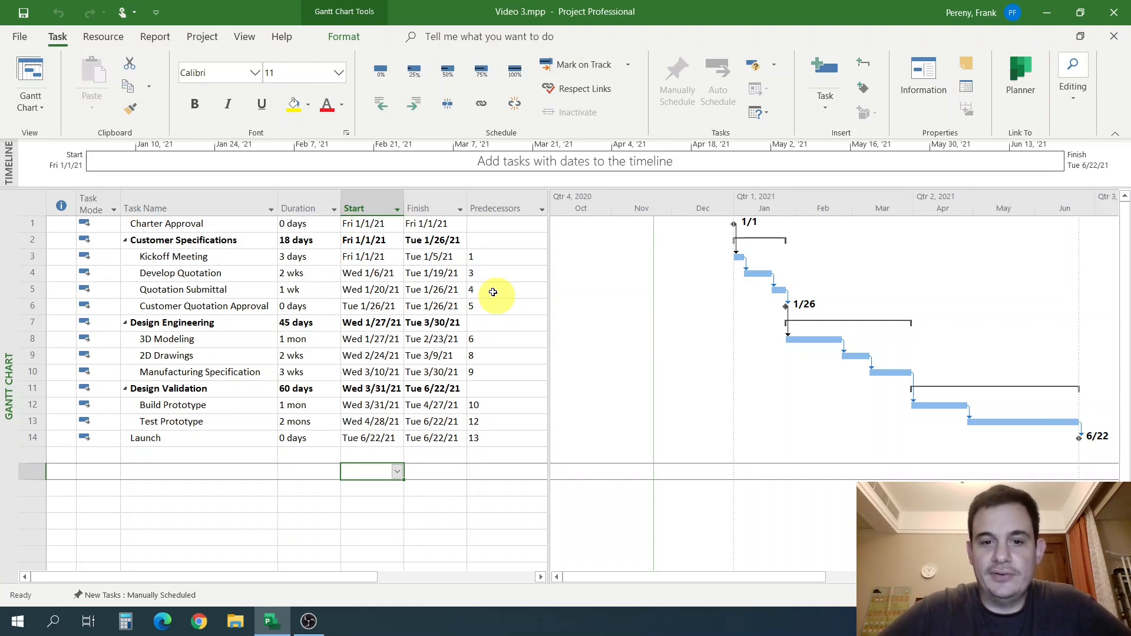
Step: Examine the dependency types available for the Kickoff Meeting task's link to its predecessor, Charter Approval
{"action": "mouse_move", "coordinate": [548, 302]}
{"action": "left_mouse_down"}
{"action": "mouse_move", "coordinate": [637, 281]}
{"action": "mouse_move", "coordinate": [540, 293]}
{"action": "mouse_move", "coordinate": [550, 294]}
{"action": "left_mouse_up"}
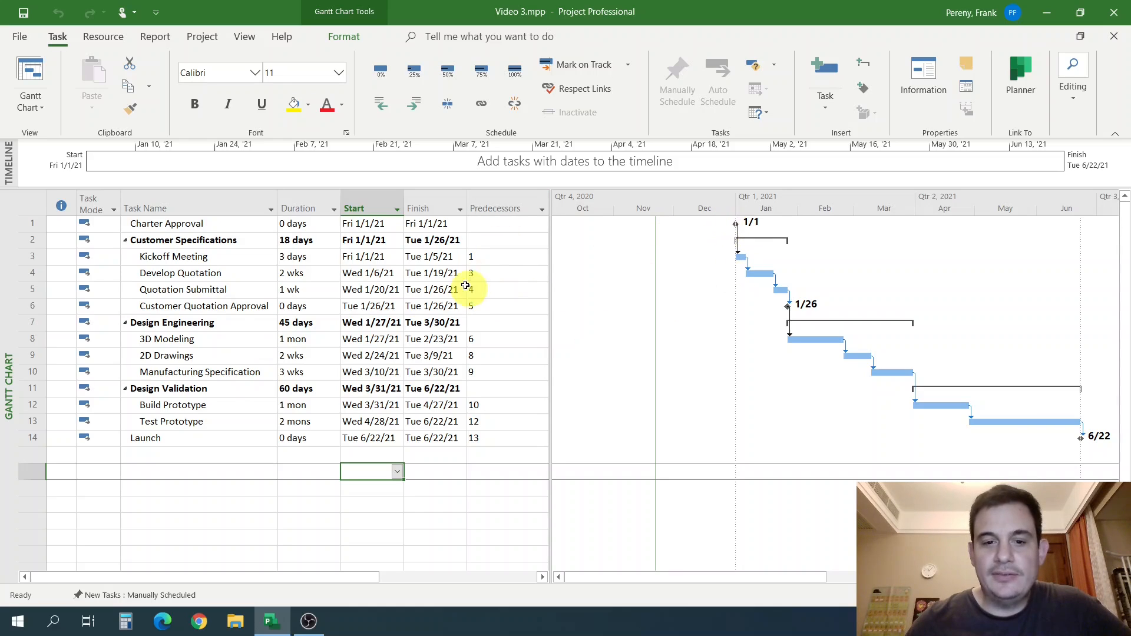
{"action": "double_click", "coordinate": [247, 262]}
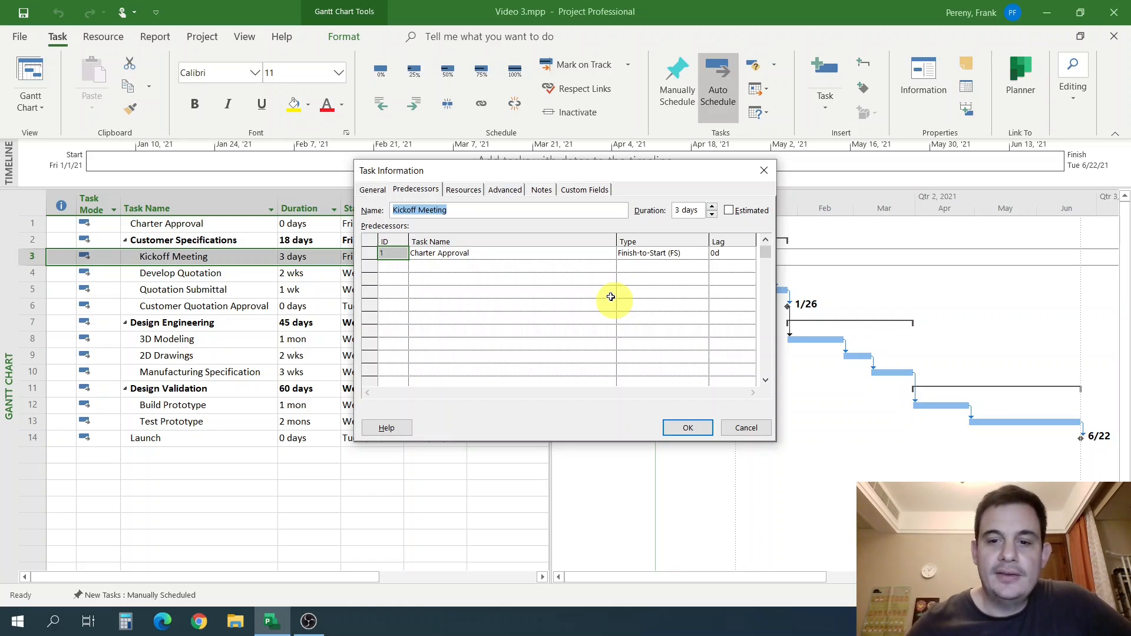
{"action": "left_click", "coordinate": [681, 254]}
{"action": "left_click", "coordinate": [705, 256]}
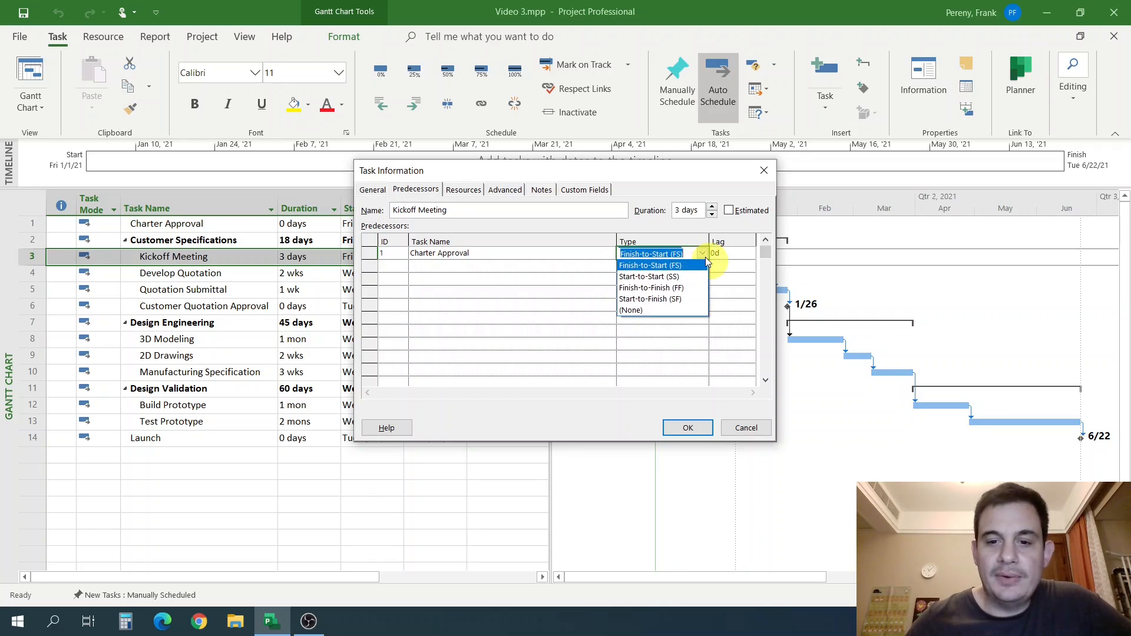
{"action": "left_click", "coordinate": [705, 257]}
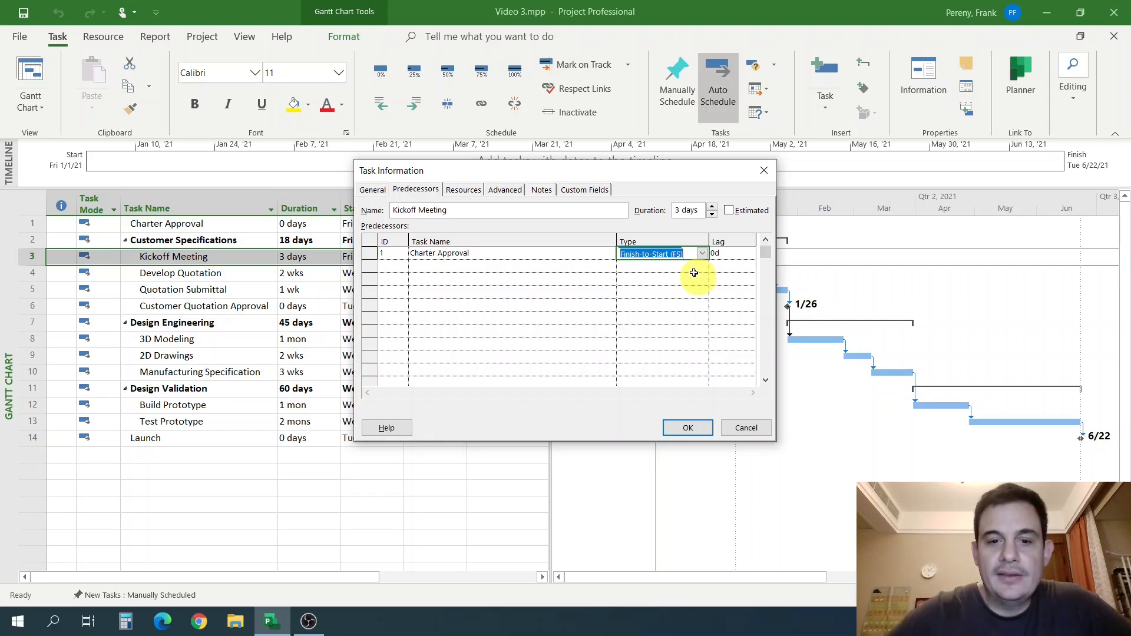
{"action": "left_click", "coordinate": [746, 427]}
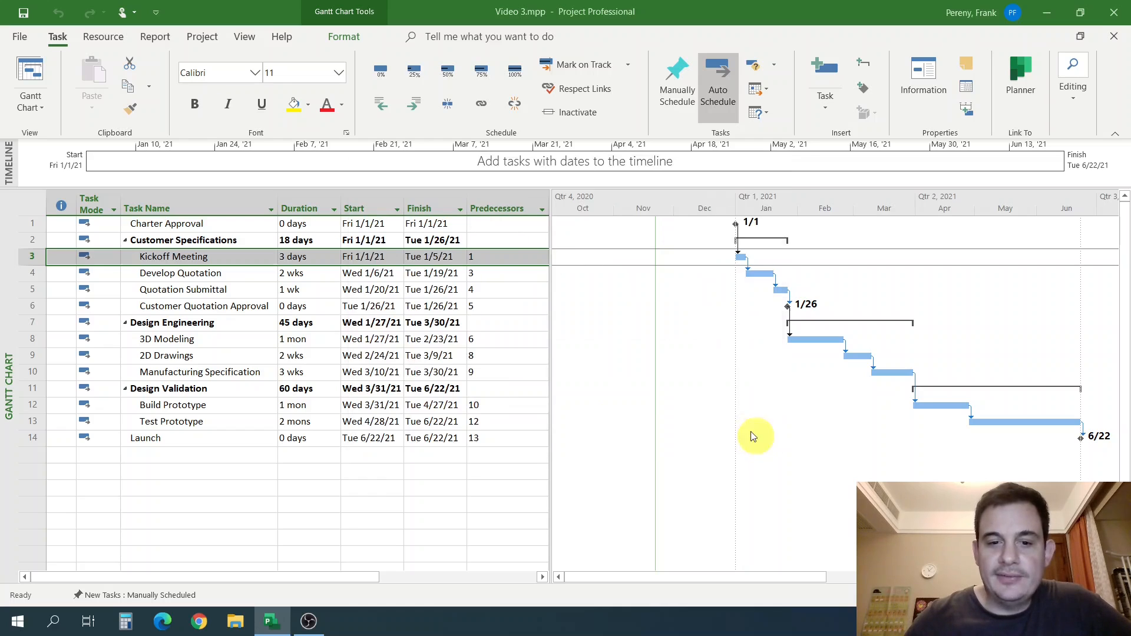
Step: Check the project's start date and scheduling direction in the Project Information settings
{"action": "left_click", "coordinate": [295, 307]}
{"action": "left_click", "coordinate": [316, 274]}
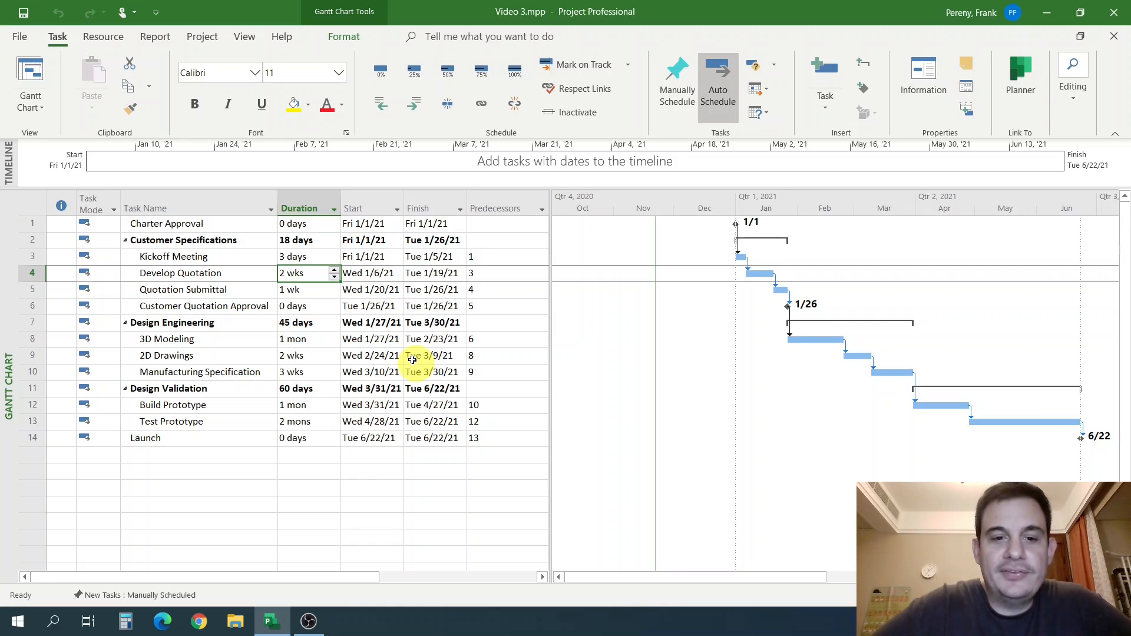
{"action": "left_click", "coordinate": [200, 39]}
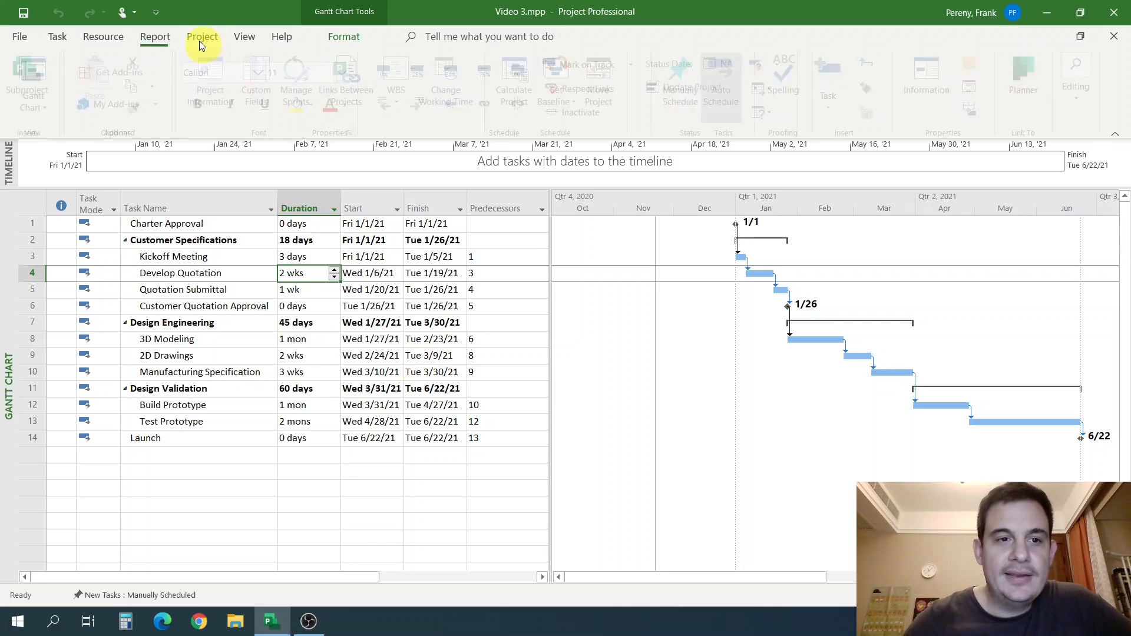
{"action": "left_click", "coordinate": [235, 86]}
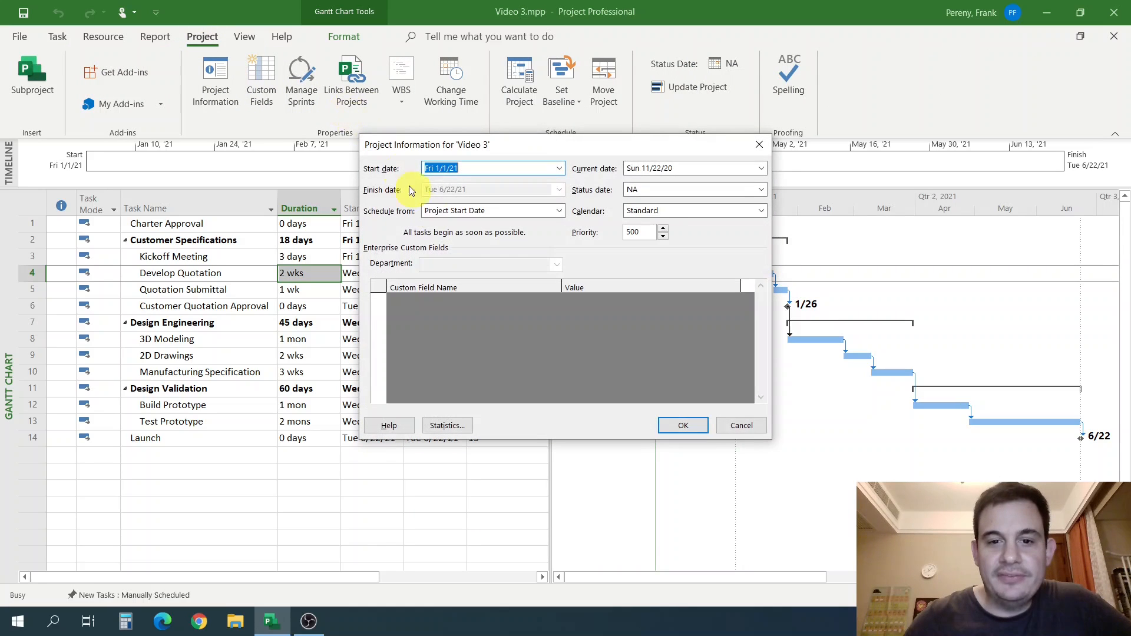
{"action": "left_click", "coordinate": [687, 422]}
{"action": "left_click", "coordinate": [373, 256]}
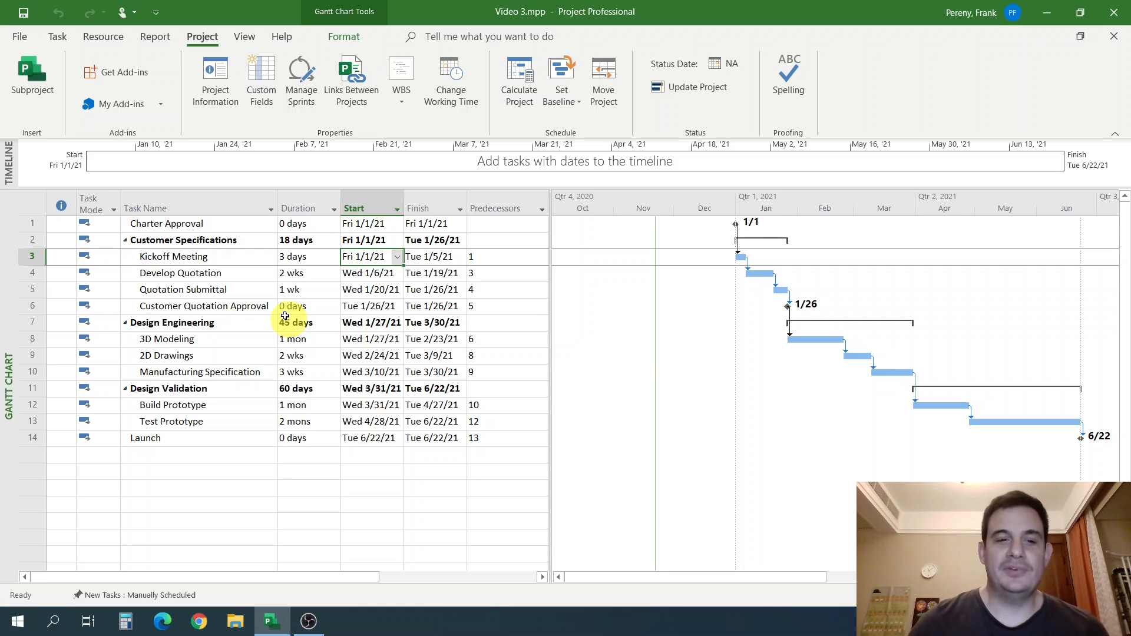
Step: Try moving the project start date to Tue 1/5/2021 in Project Information, and undo the change
{"action": "left_click", "coordinate": [218, 72]}
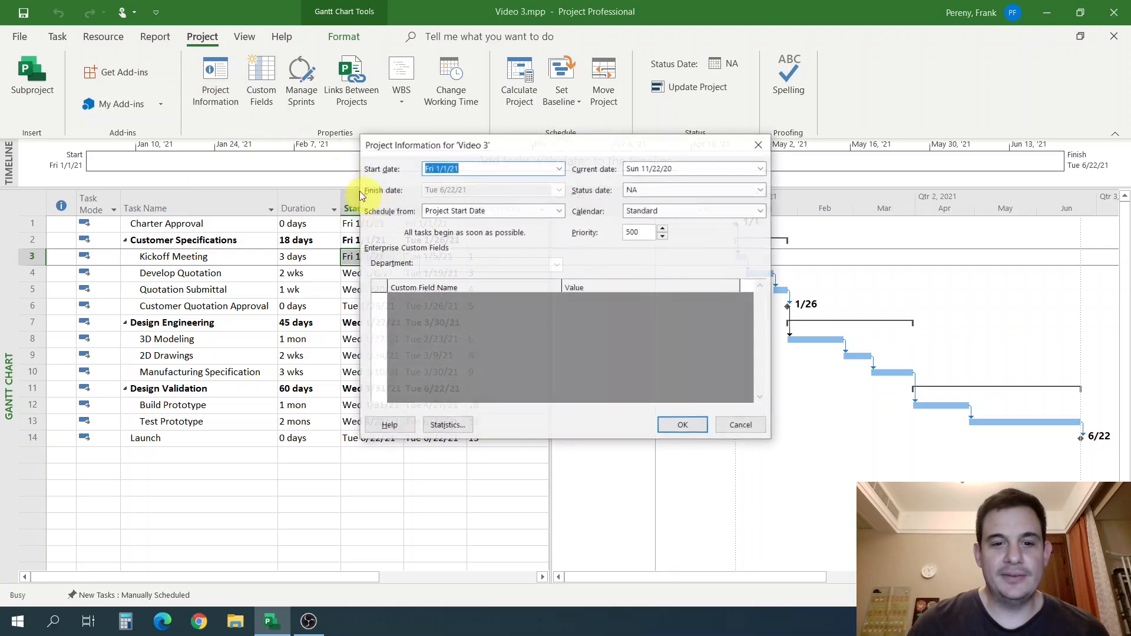
{"action": "left_click", "coordinate": [561, 169]}
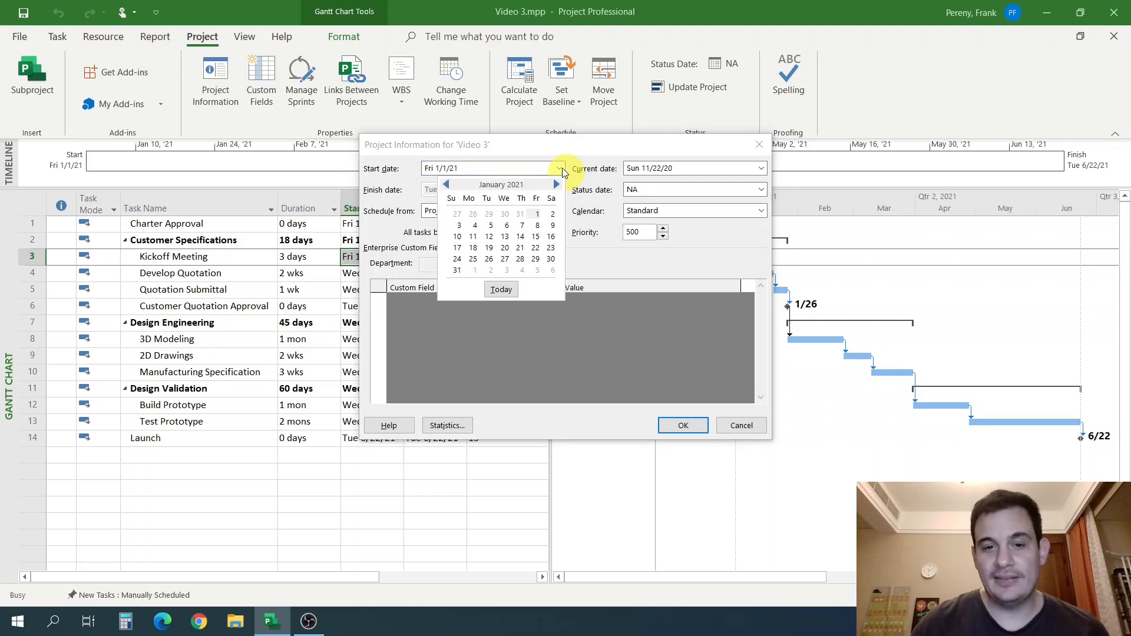
{"action": "left_click", "coordinate": [490, 226]}
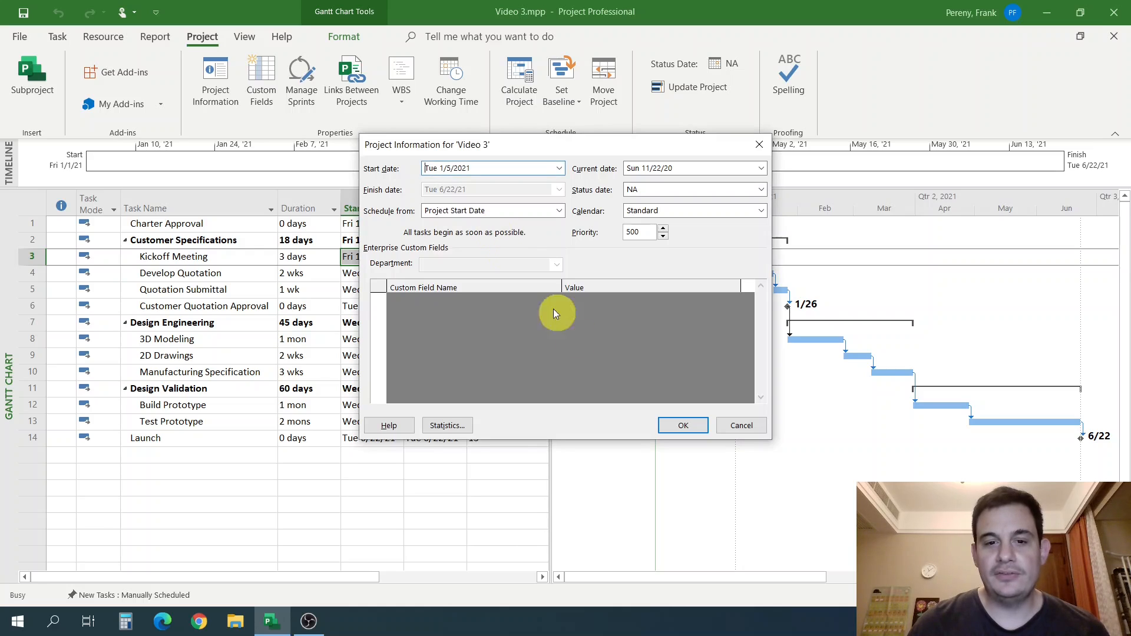
{"action": "left_click", "coordinate": [677, 425]}
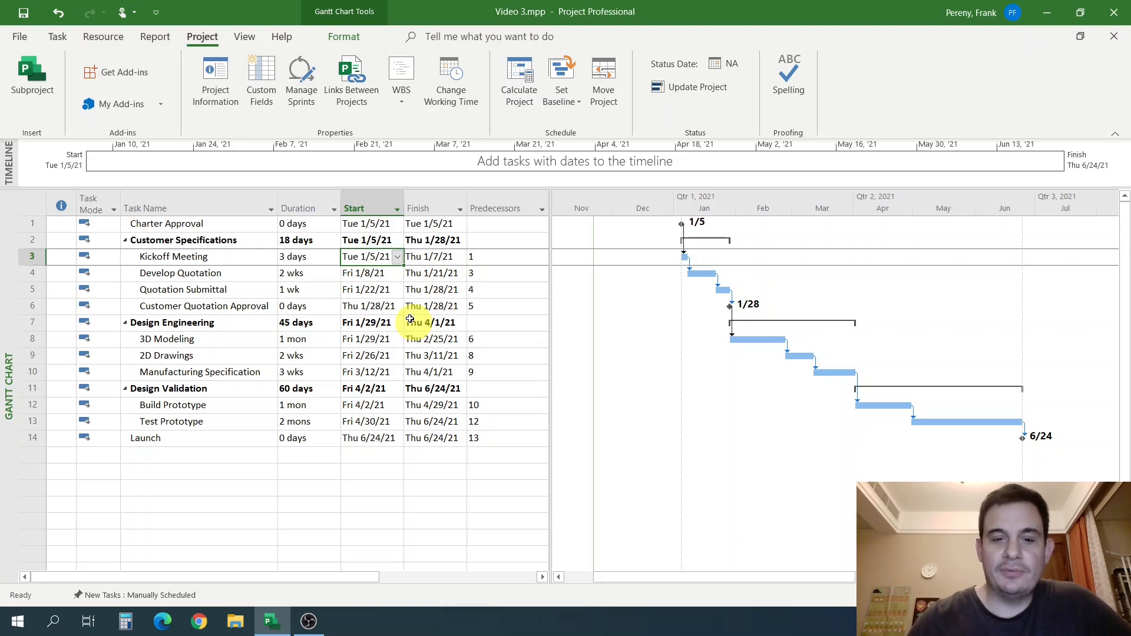
{"action": "key", "text": "ctrl+z"}
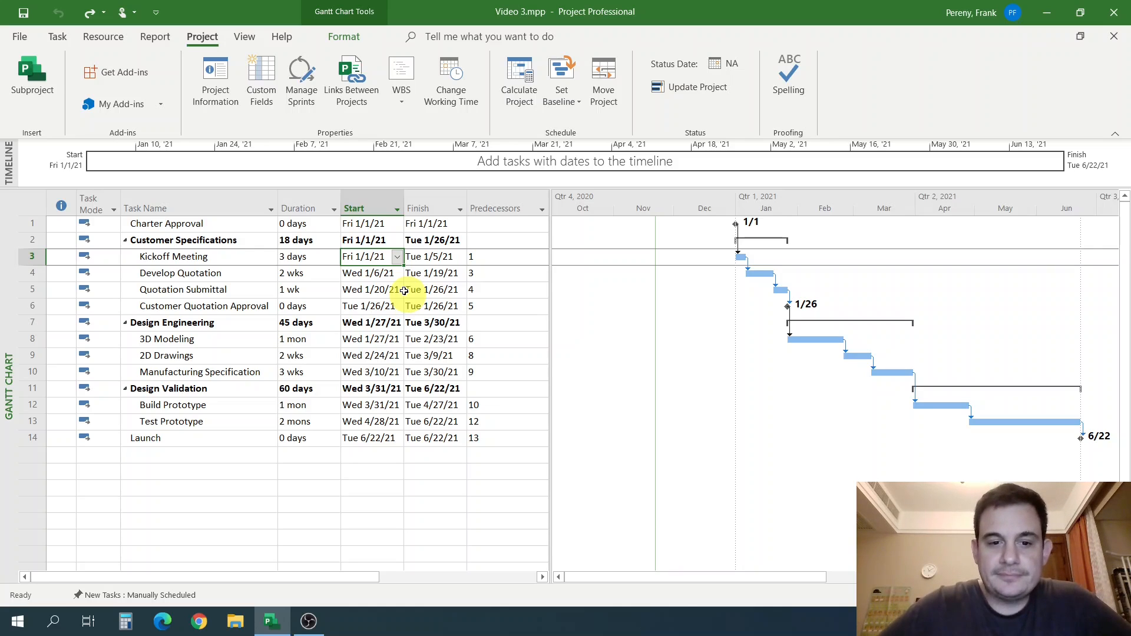
Step: Change the Kickoff Meeting task's mode to Manually Scheduled
{"action": "left_click", "coordinate": [99, 257]}
{"action": "left_click", "coordinate": [111, 259]}
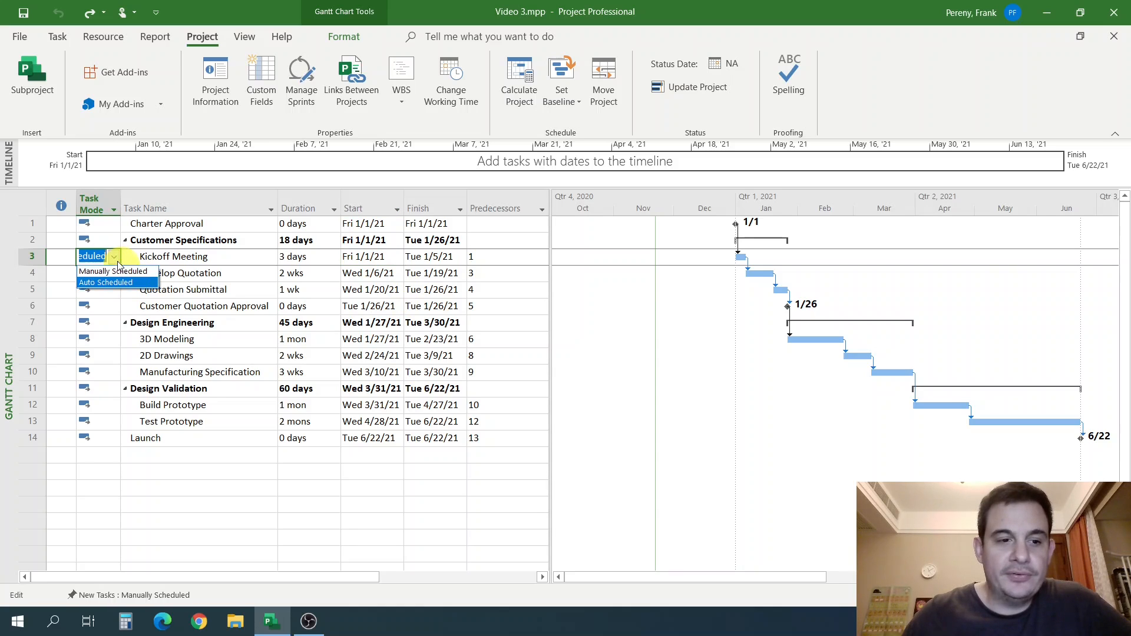
{"action": "left_click", "coordinate": [119, 275]}
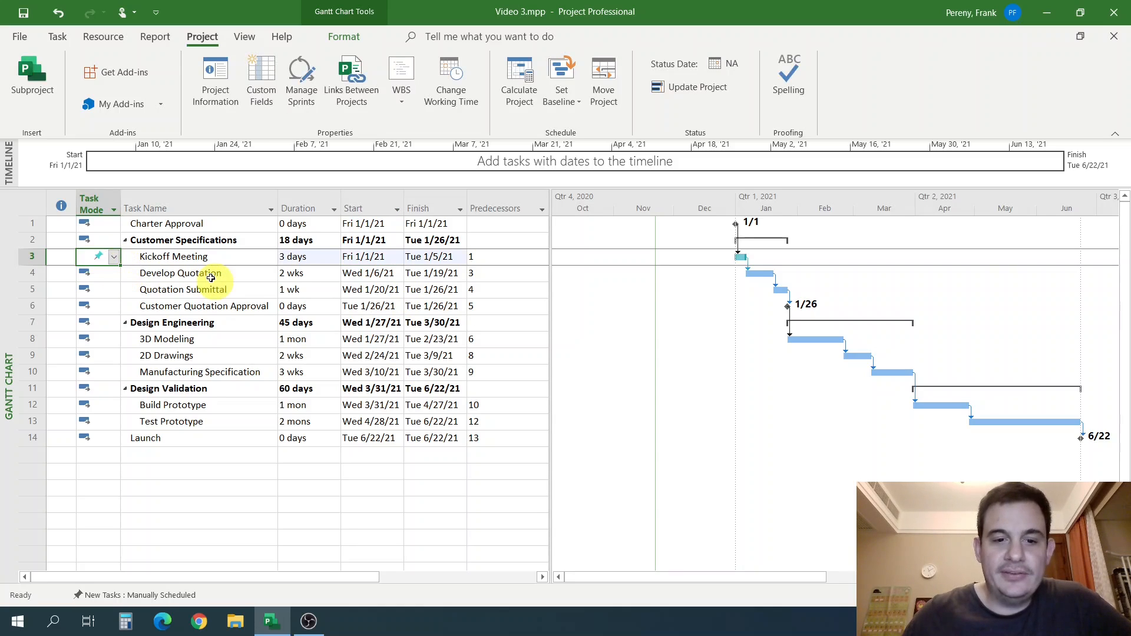
Step: Try starting the manually scheduled Kickoff Meeting on Tue 1/5/21, and undo the date change
{"action": "left_click", "coordinate": [367, 273]}
{"action": "left_click", "coordinate": [371, 258]}
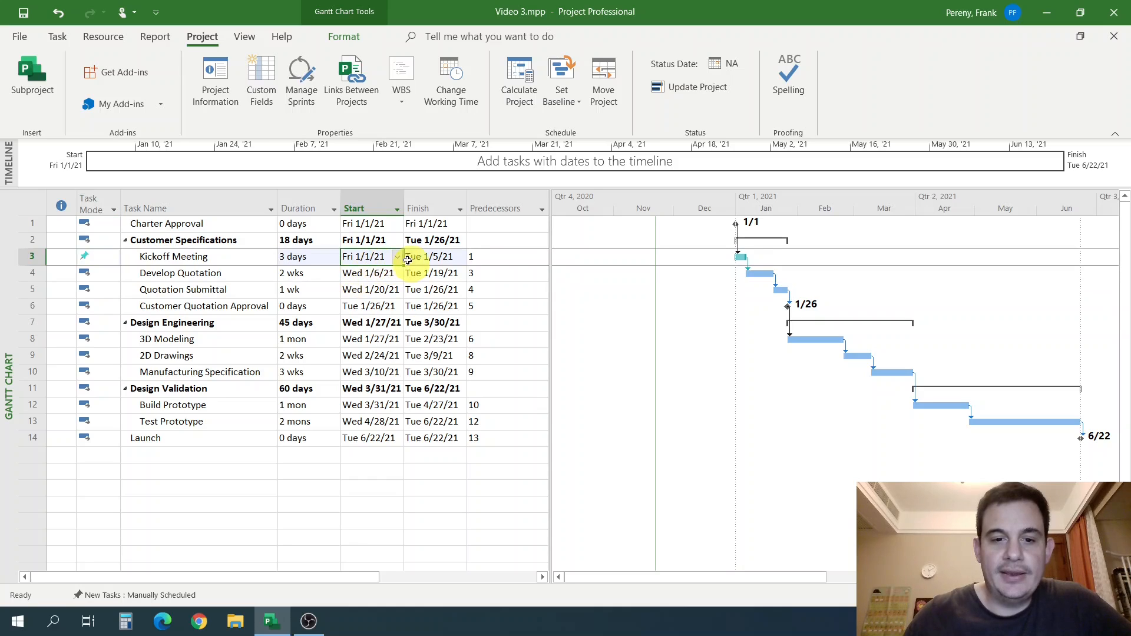
{"action": "left_click", "coordinate": [397, 257]}
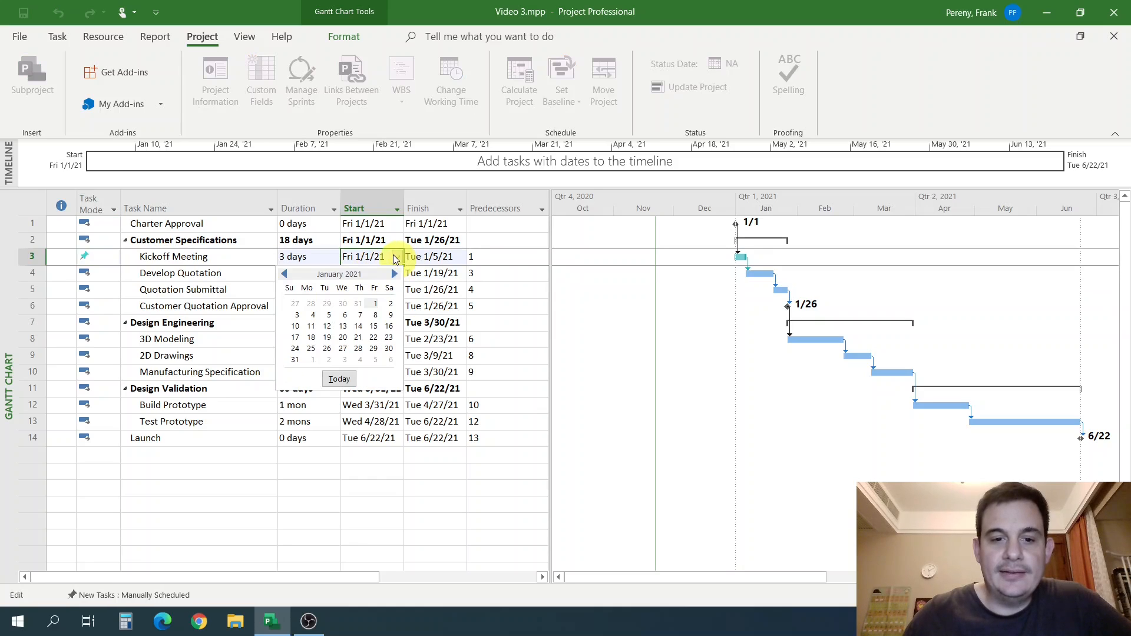
{"action": "left_click", "coordinate": [328, 314]}
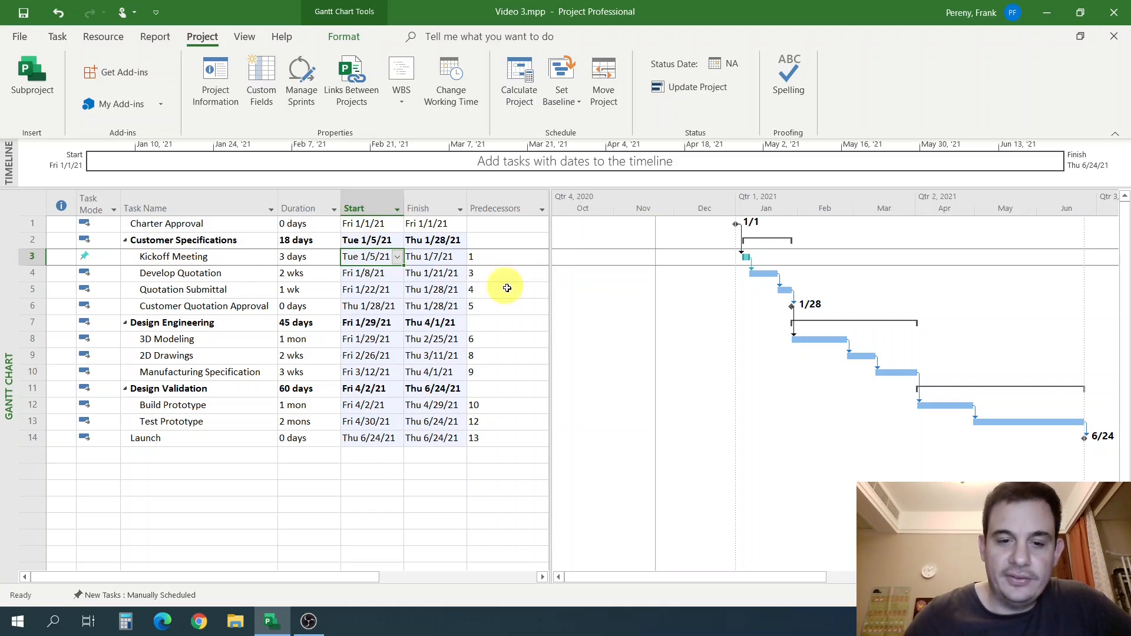
{"action": "left_click", "coordinate": [373, 271]}
{"action": "key", "text": "ctrl+z"}
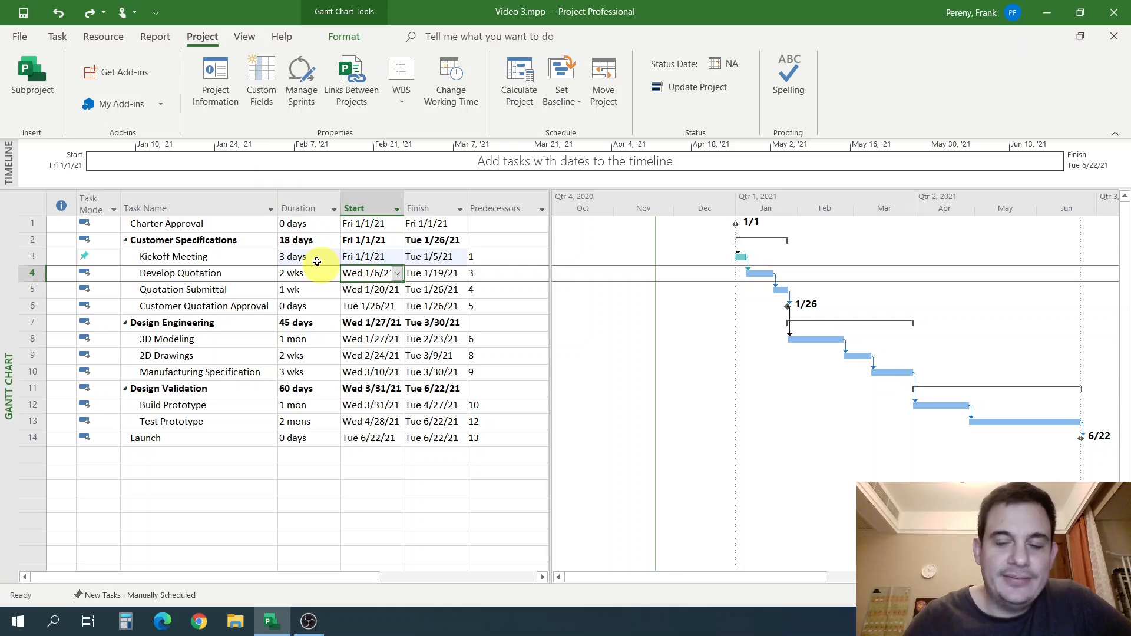
Step: Try moving the project start date to Mon 2/1/2021, choosing to continue with tasks before the project start, and undo the change
{"action": "left_click", "coordinate": [365, 225]}
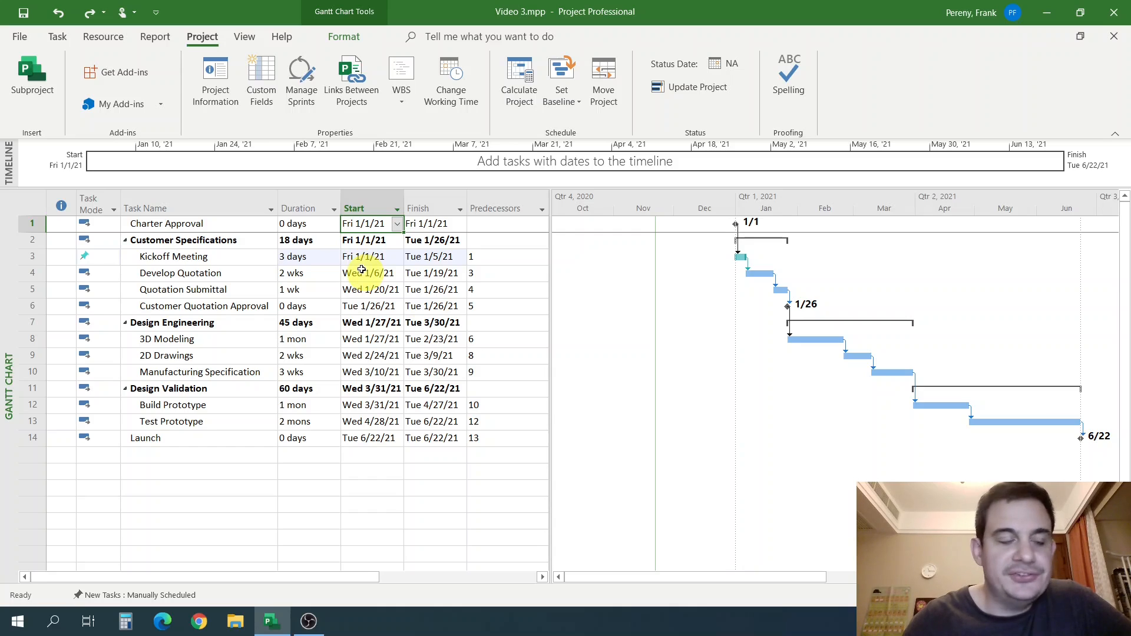
{"action": "left_click", "coordinate": [223, 87]}
{"action": "left_click", "coordinate": [559, 169]}
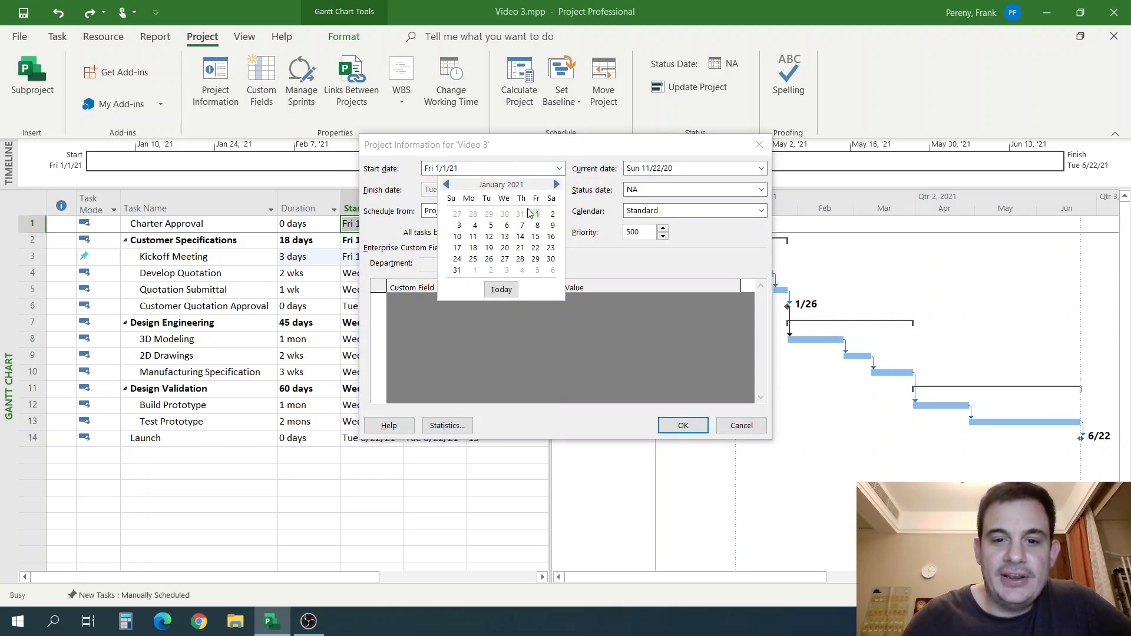
{"action": "left_click", "coordinate": [556, 184]}
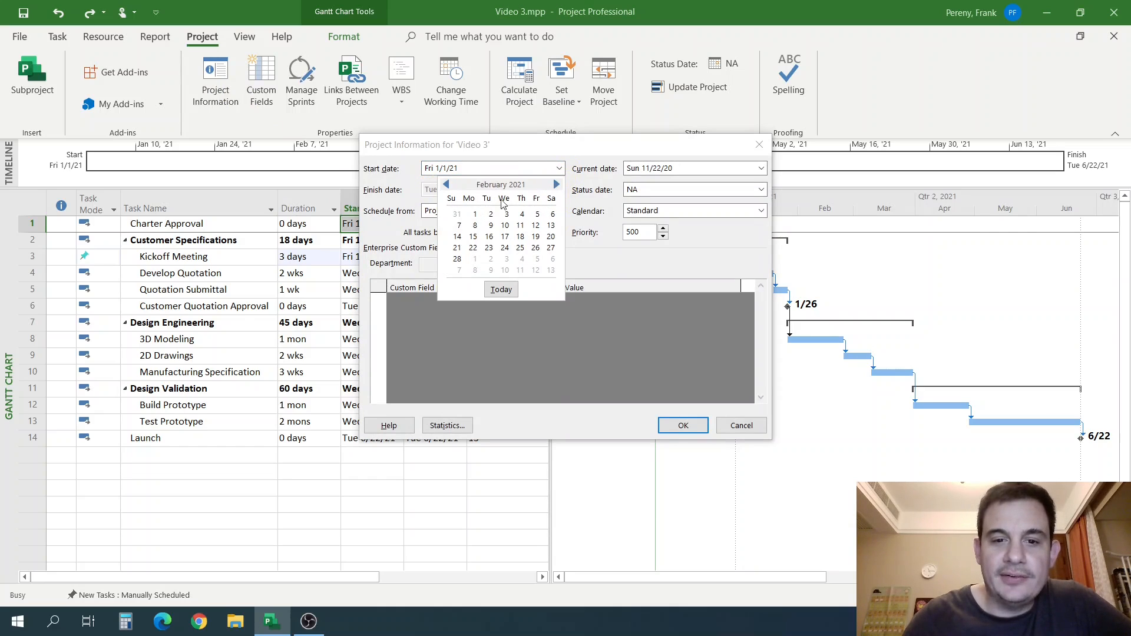
{"action": "left_click", "coordinate": [475, 214]}
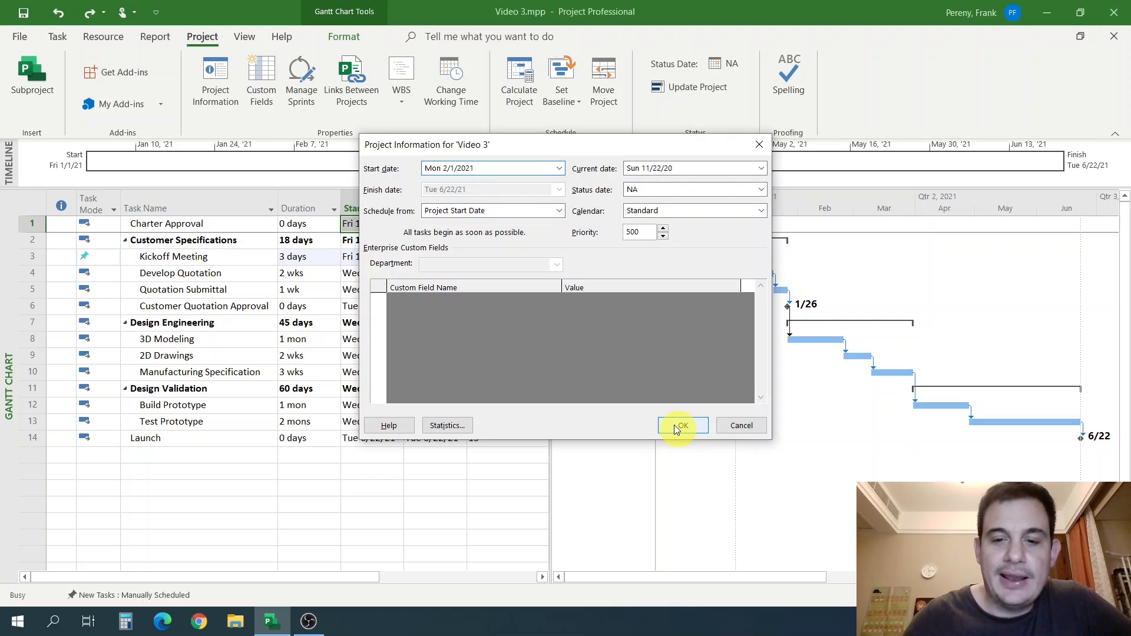
{"action": "left_click", "coordinate": [674, 425]}
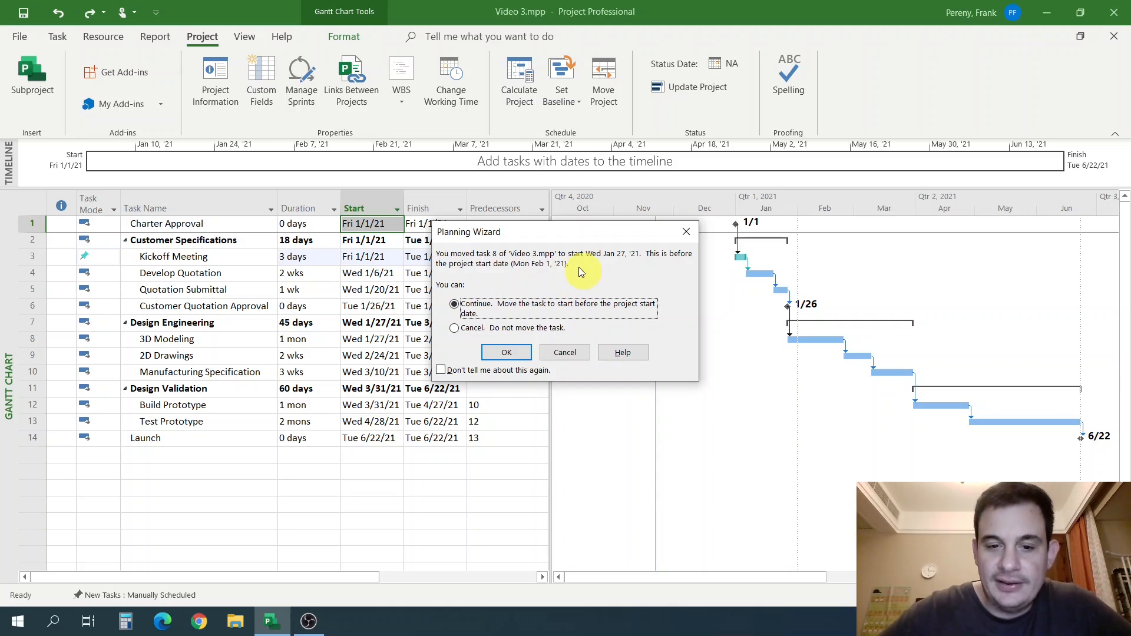
{"action": "left_click", "coordinate": [461, 373]}
{"action": "left_click", "coordinate": [457, 373]}
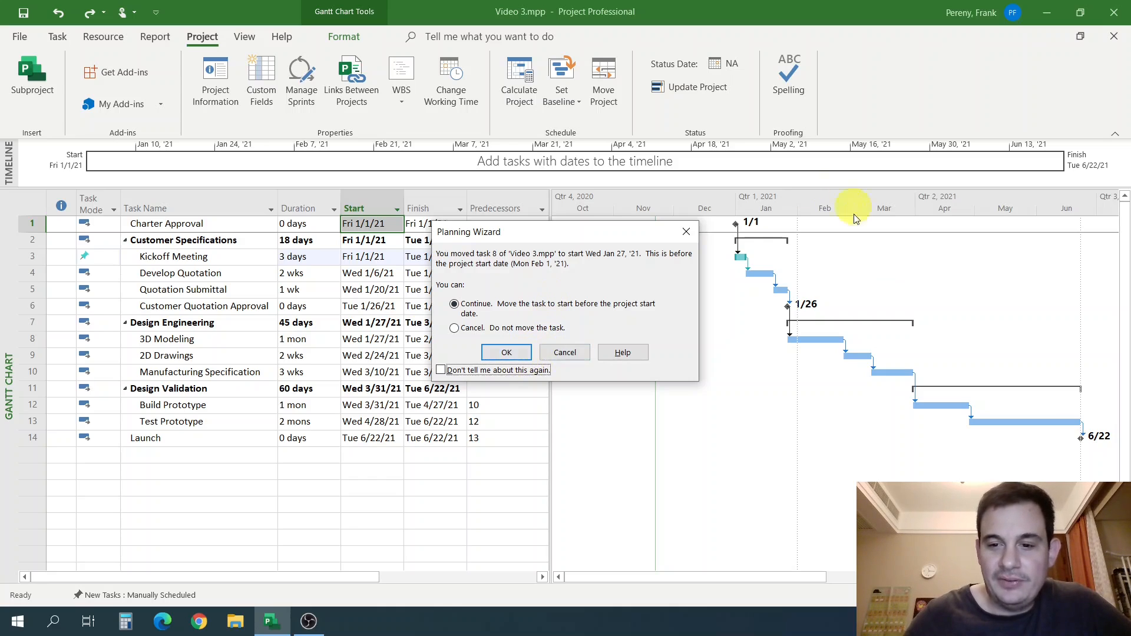
{"action": "left_click", "coordinate": [510, 355]}
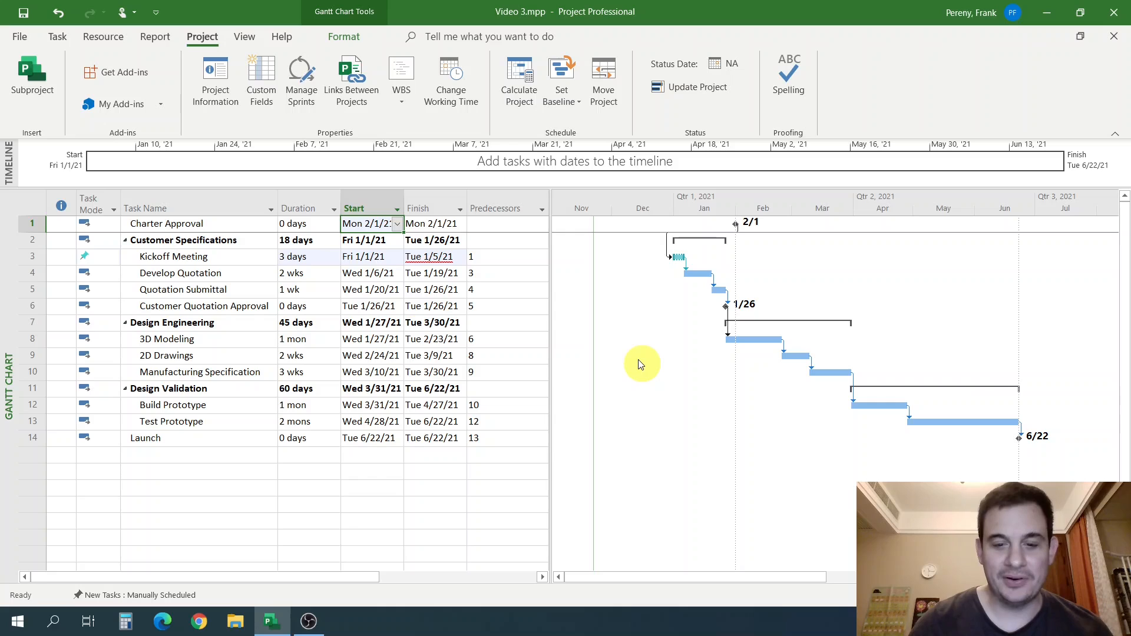
{"action": "key", "text": "ctrl+z"}
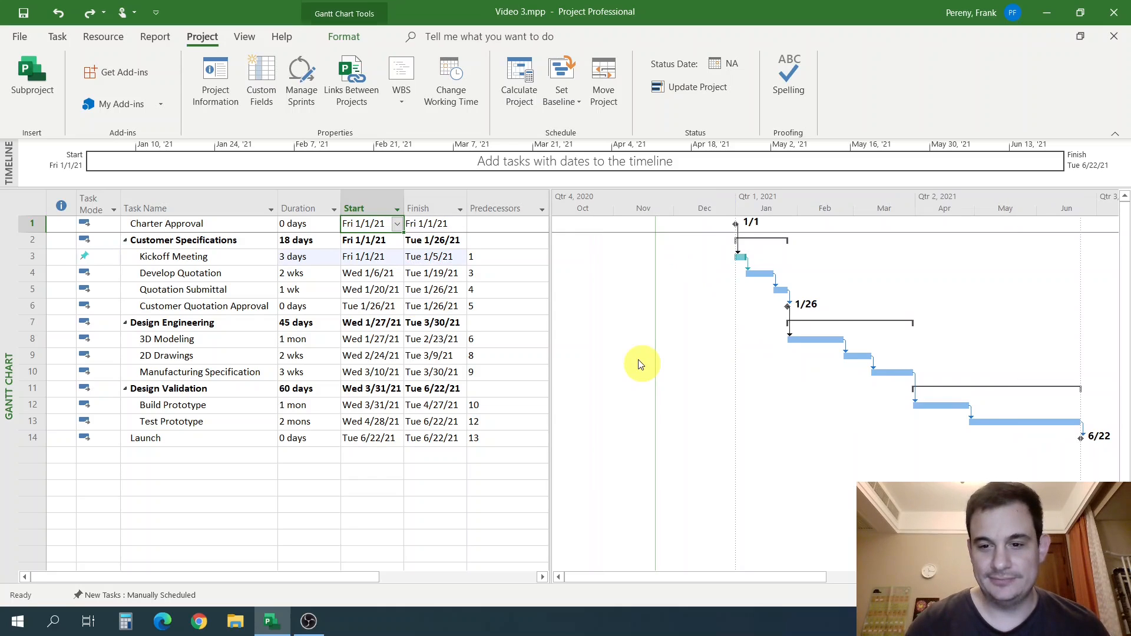
{"action": "left_click", "coordinate": [375, 276]}
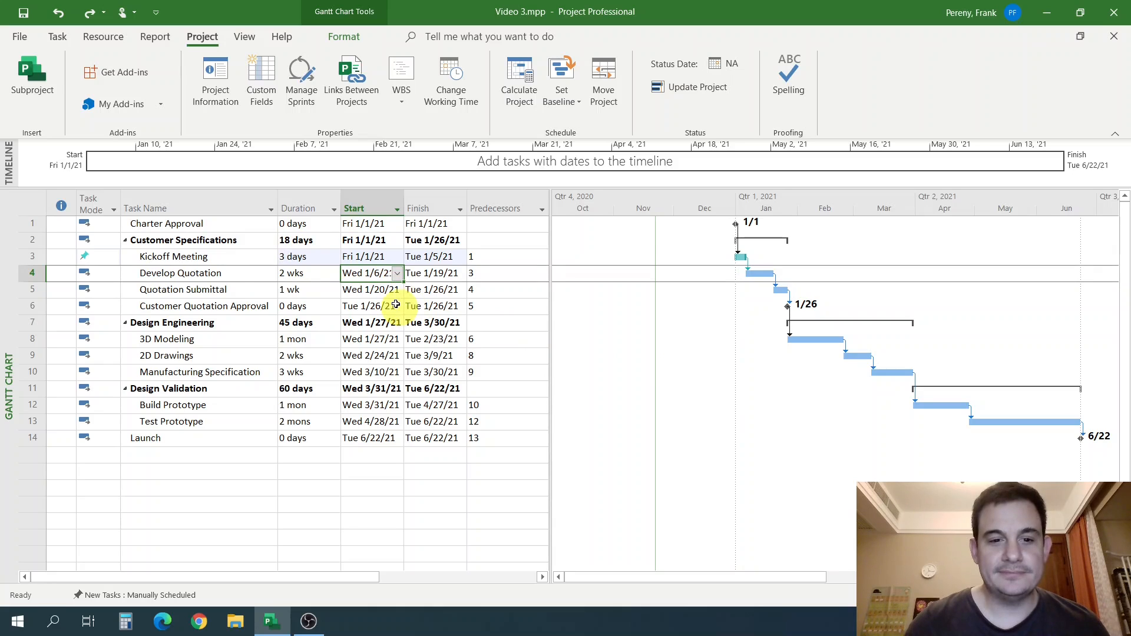
Step: Undo the Kickoff Meeting's change to Manually Scheduled mode
{"action": "left_click", "coordinate": [100, 257]}
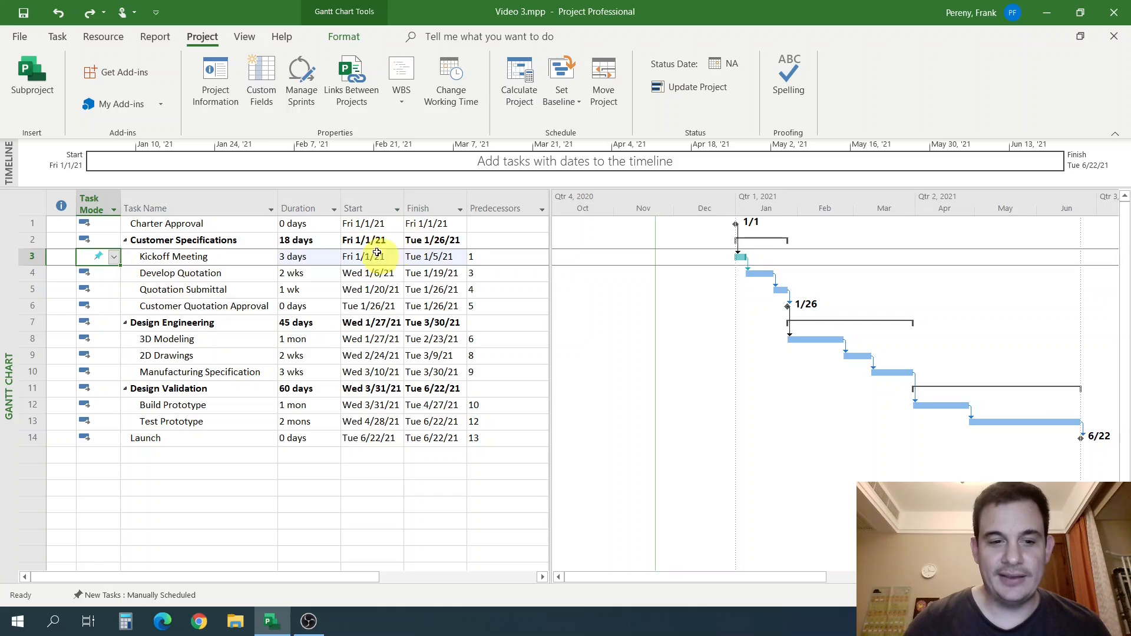
{"action": "key", "text": "ctrl+z"}
{"action": "left_click", "coordinate": [364, 290]}
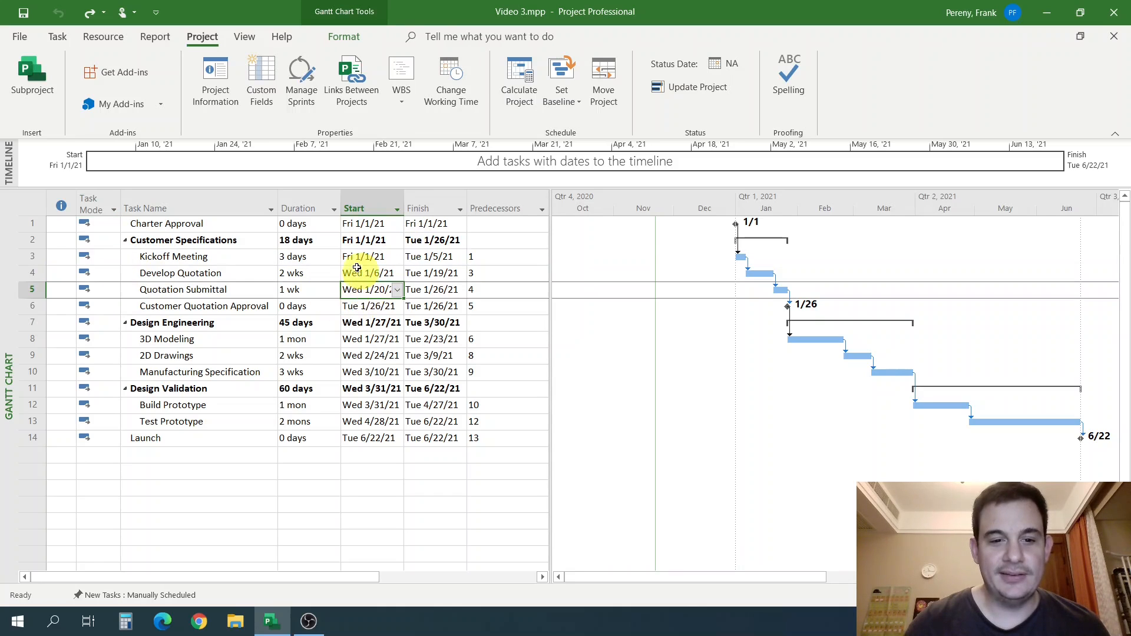
Step: Examine the Kickoff Meeting's task information, including its schedule mode, dates, and the link type and lag of its predecessor
{"action": "left_click", "coordinate": [253, 257]}
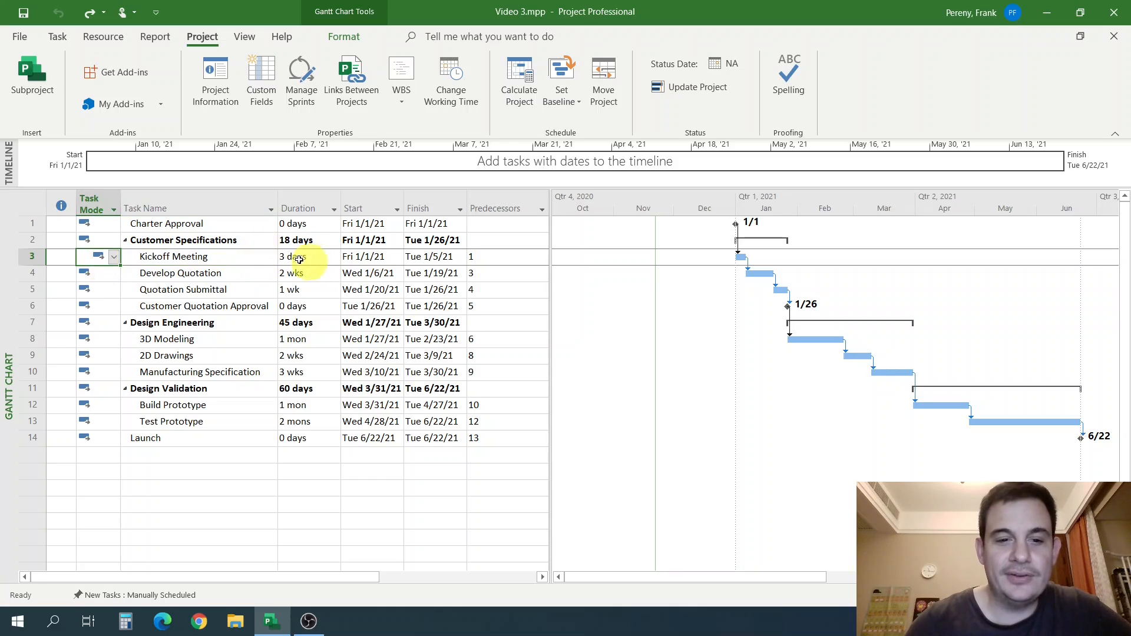
{"action": "key", "text": "Down"}
{"action": "left_click", "coordinate": [235, 255]}
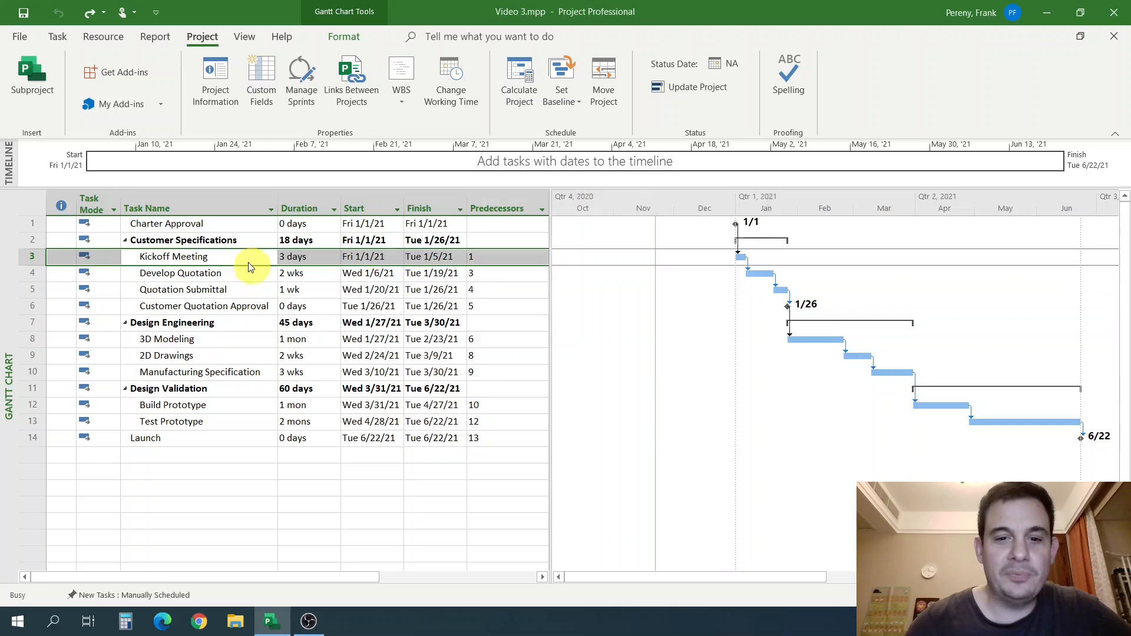
{"action": "double_click", "coordinate": [246, 264]}
{"action": "left_click_drag", "start_coordinate": [488, 171], "coordinate": [472, 179]}
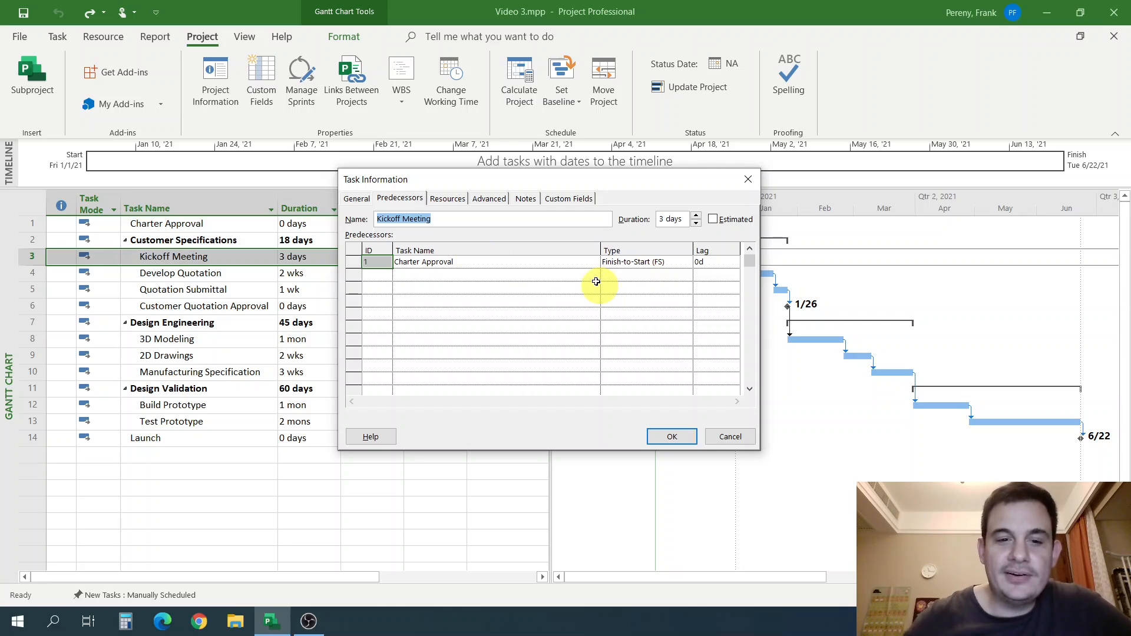
{"action": "left_click", "coordinate": [358, 206]}
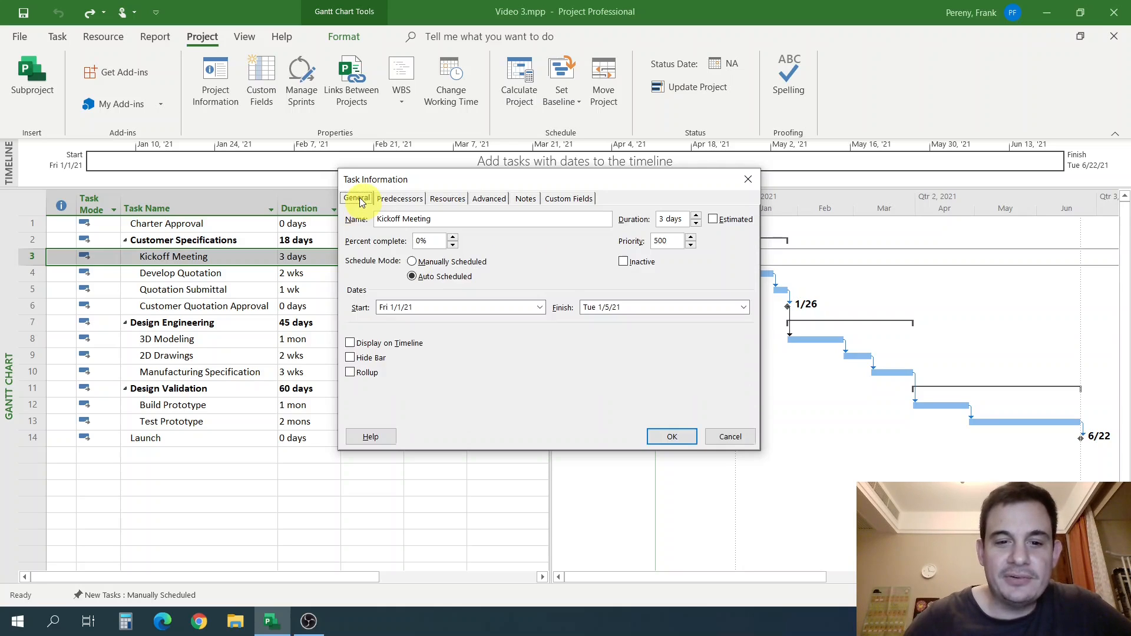
{"action": "left_click", "coordinate": [395, 199]}
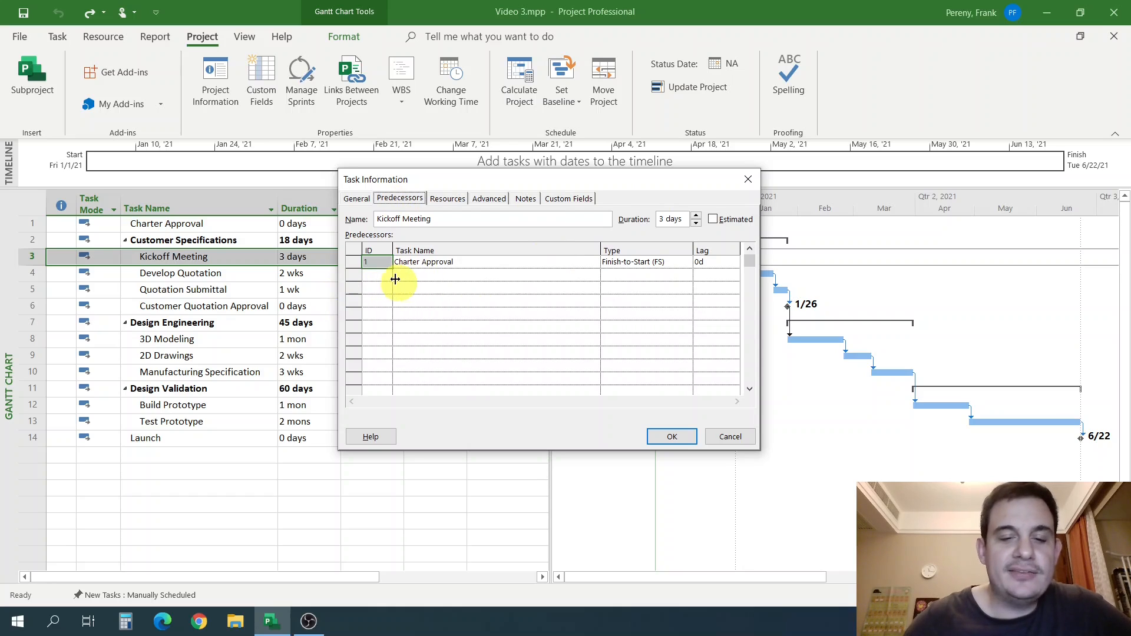
{"action": "left_click", "coordinate": [642, 265]}
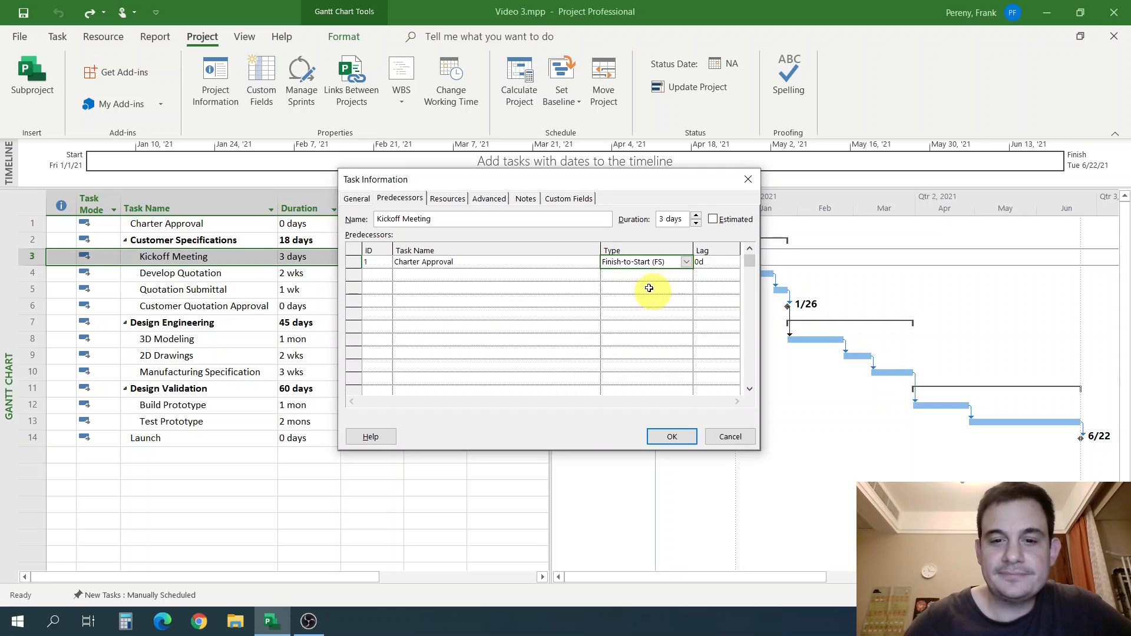
{"action": "left_click", "coordinate": [714, 263]}
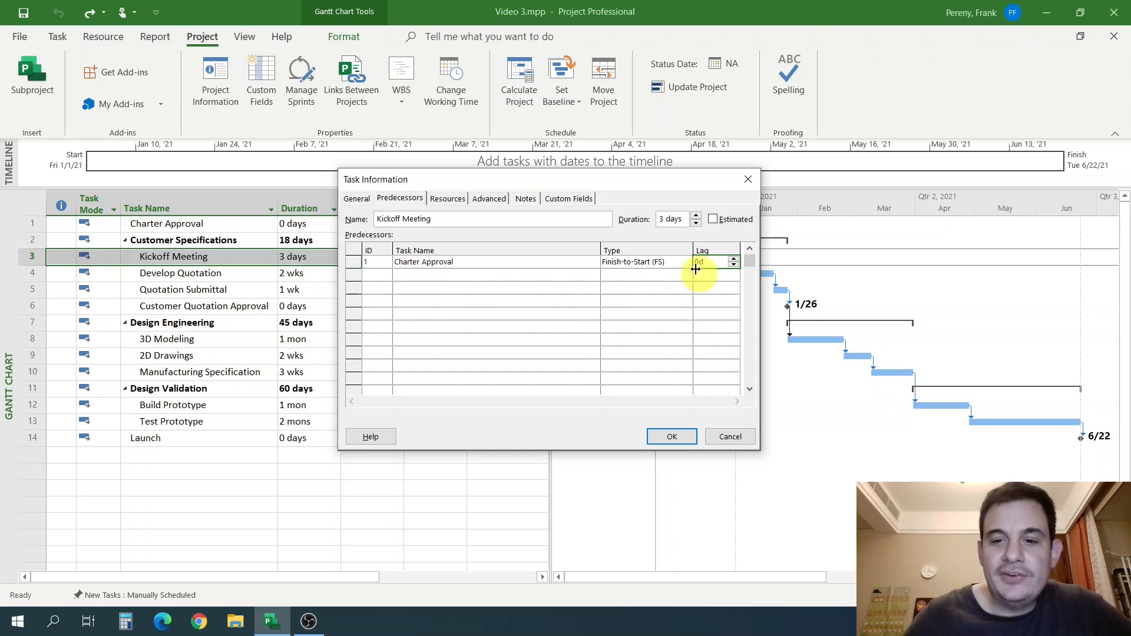
{"action": "left_click", "coordinate": [716, 262]}
{"action": "left_click", "coordinate": [709, 278]}
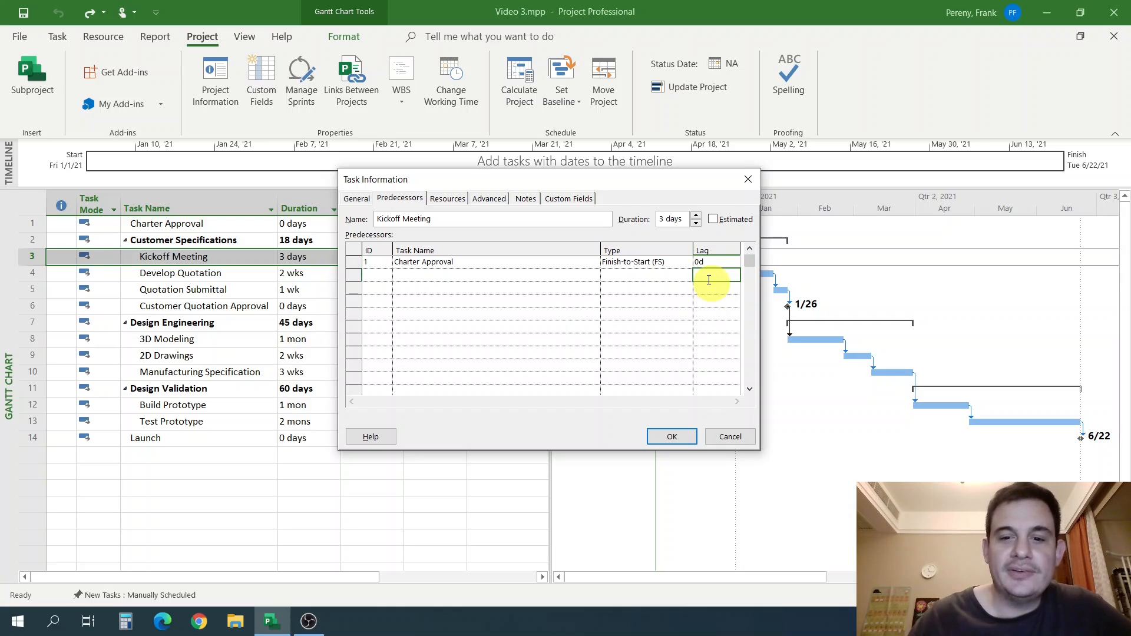
{"action": "left_click", "coordinate": [620, 262]}
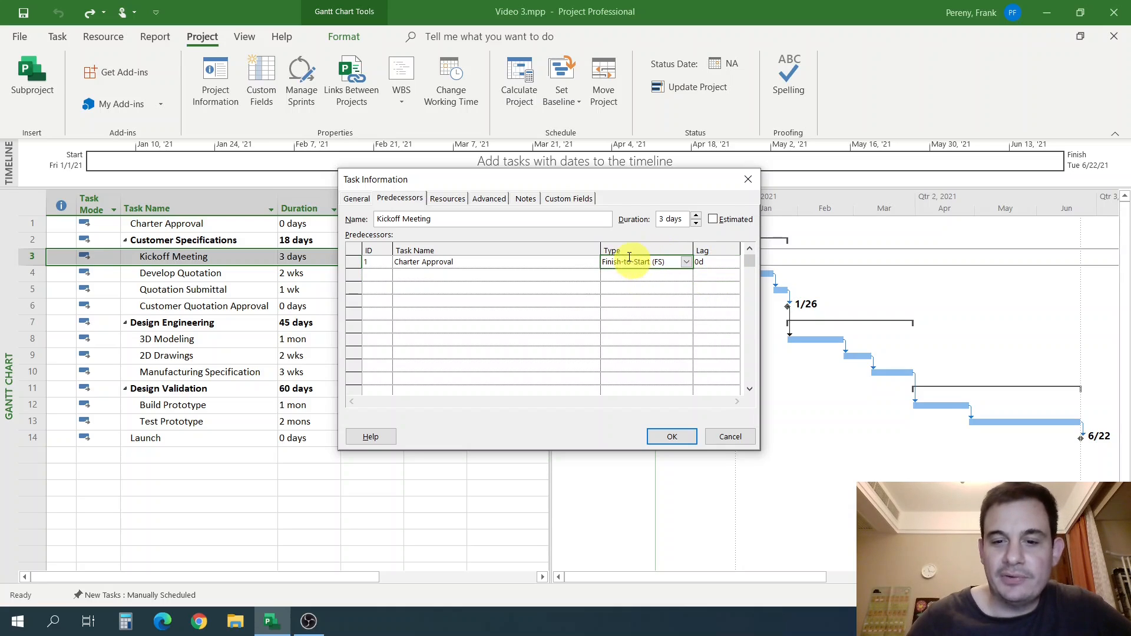
{"action": "left_click_drag", "start_coordinate": [543, 188], "coordinate": [614, 257]}
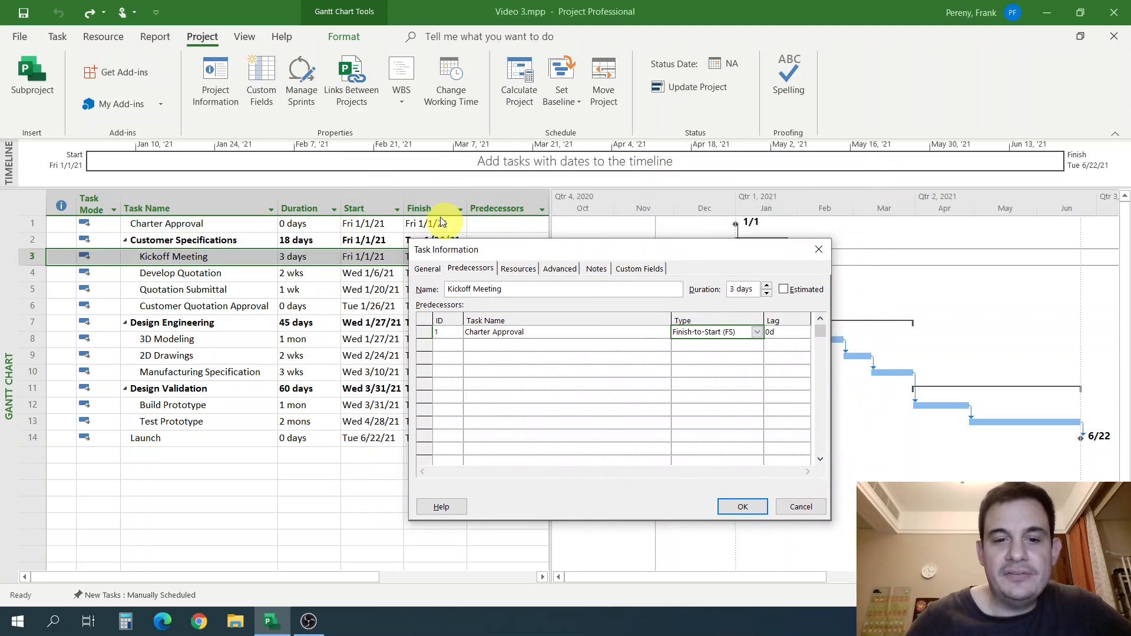
{"action": "left_click_drag", "start_coordinate": [514, 260], "coordinate": [488, 196]}
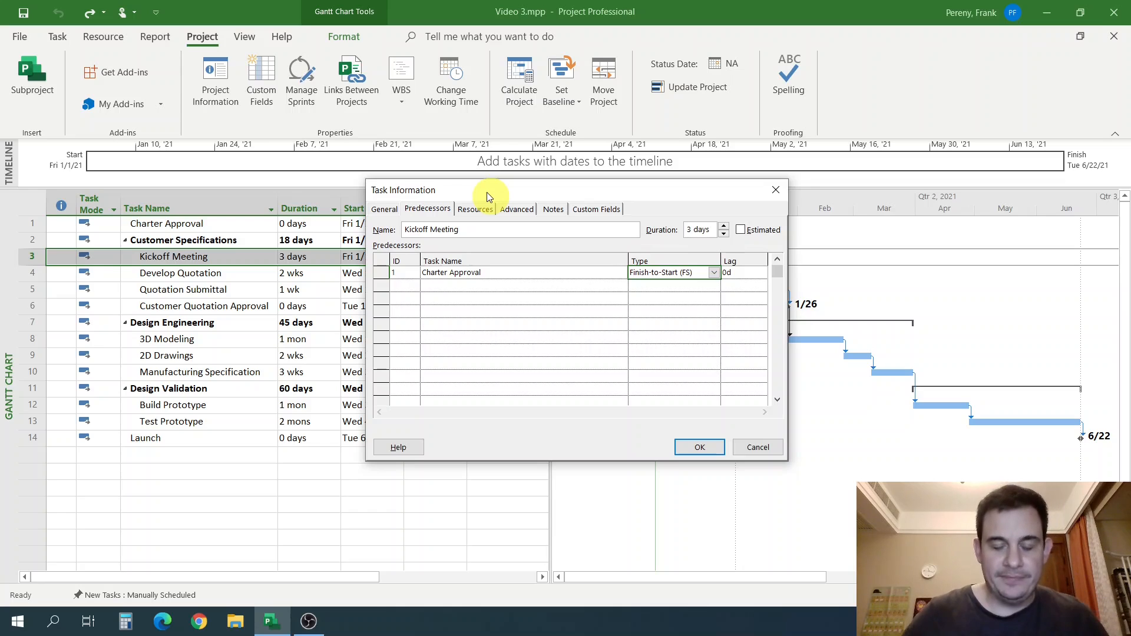
Step: Add a lag of 1w to the Kickoff Meeting's Finish-to-Start link with Charter Approval and apply it
{"action": "left_click", "coordinate": [741, 272]}
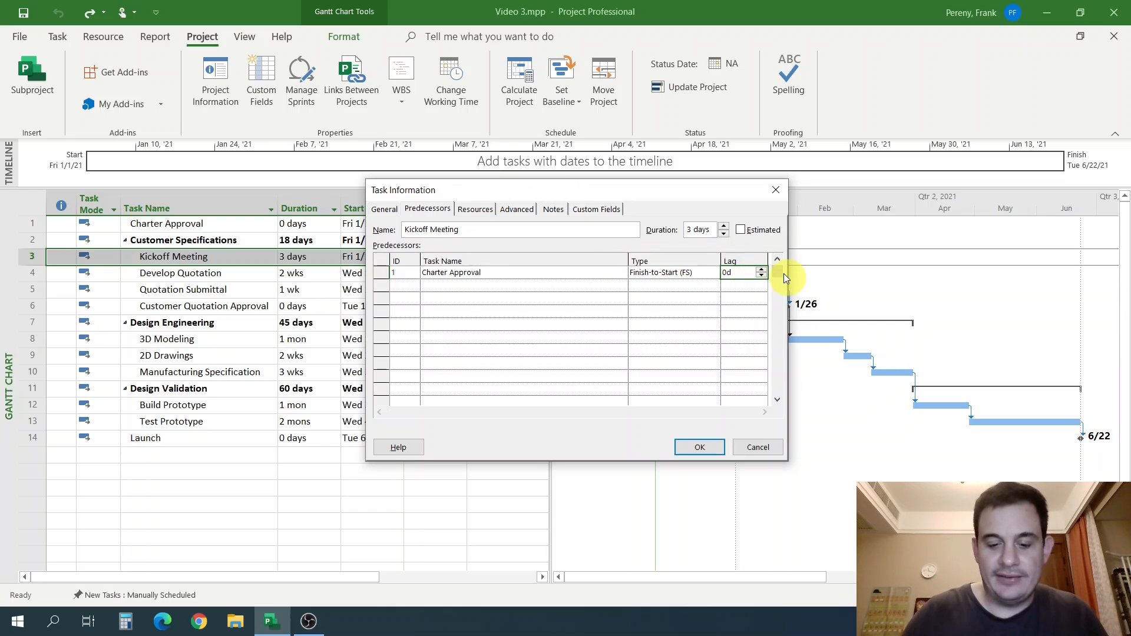
{"action": "type", "text": "1w"}
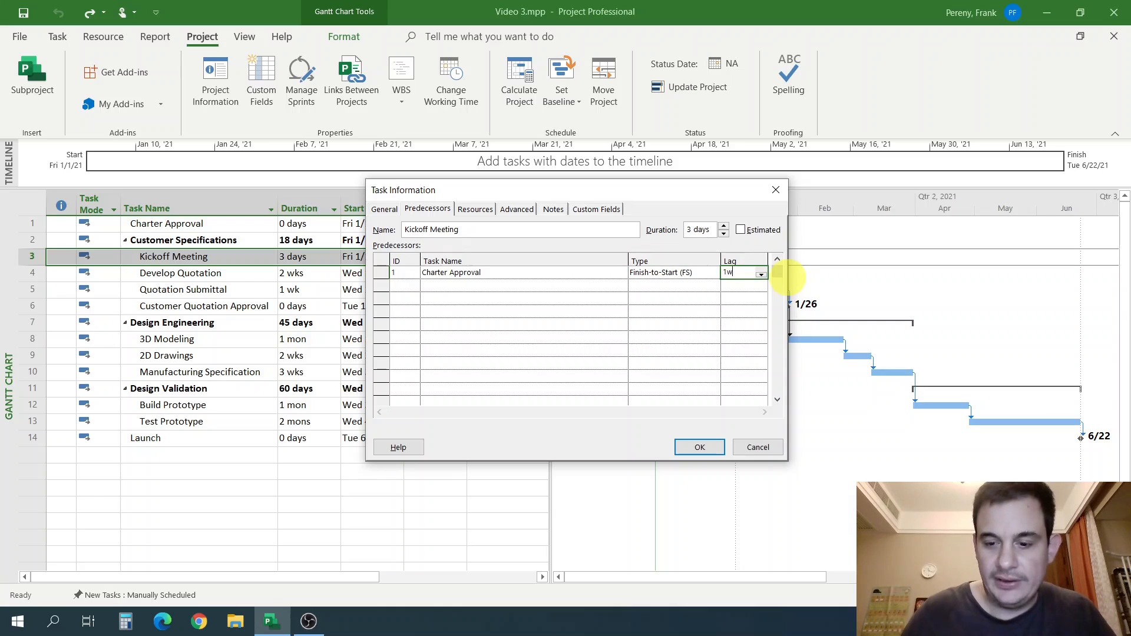
{"action": "key", "text": "Return"}
{"action": "left_click_drag", "start_coordinate": [684, 196], "coordinate": [585, 178]}
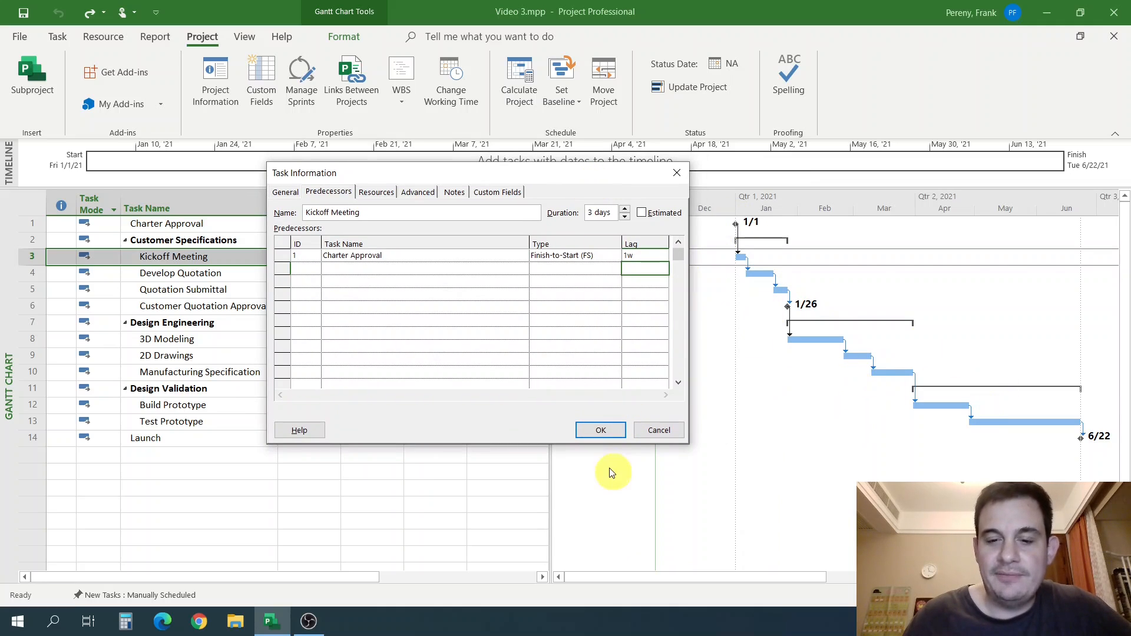
{"action": "left_click", "coordinate": [602, 429]}
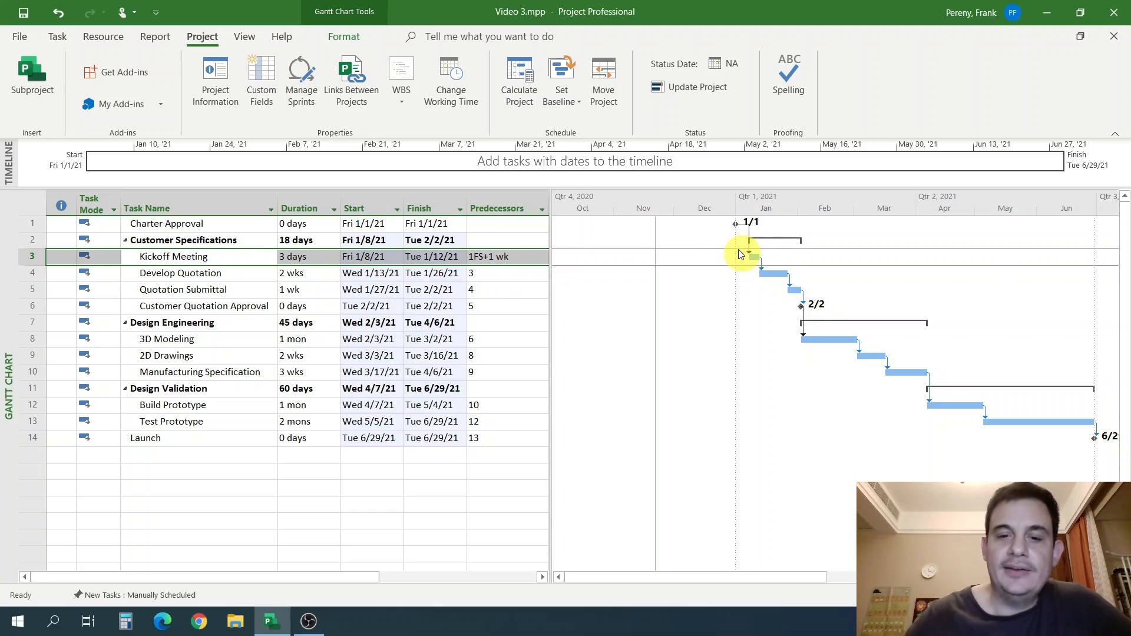
Step: Change the Kickoff Meeting's predecessor entry in the task table to 1FS+2 wk
{"action": "left_click", "coordinate": [497, 276]}
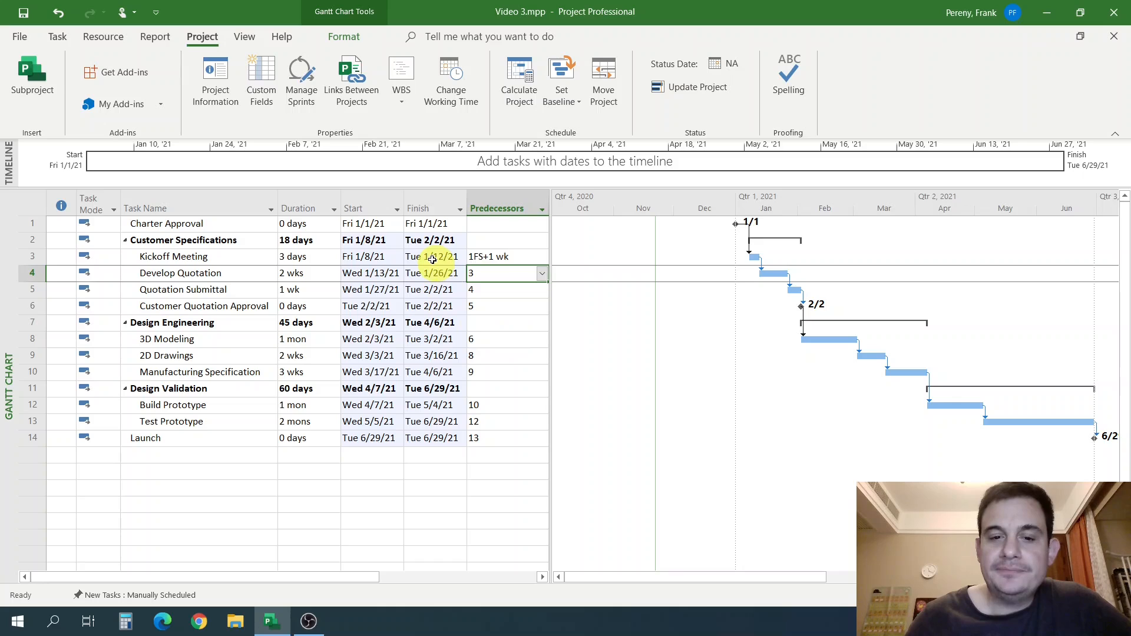
{"action": "left_click", "coordinate": [495, 258]}
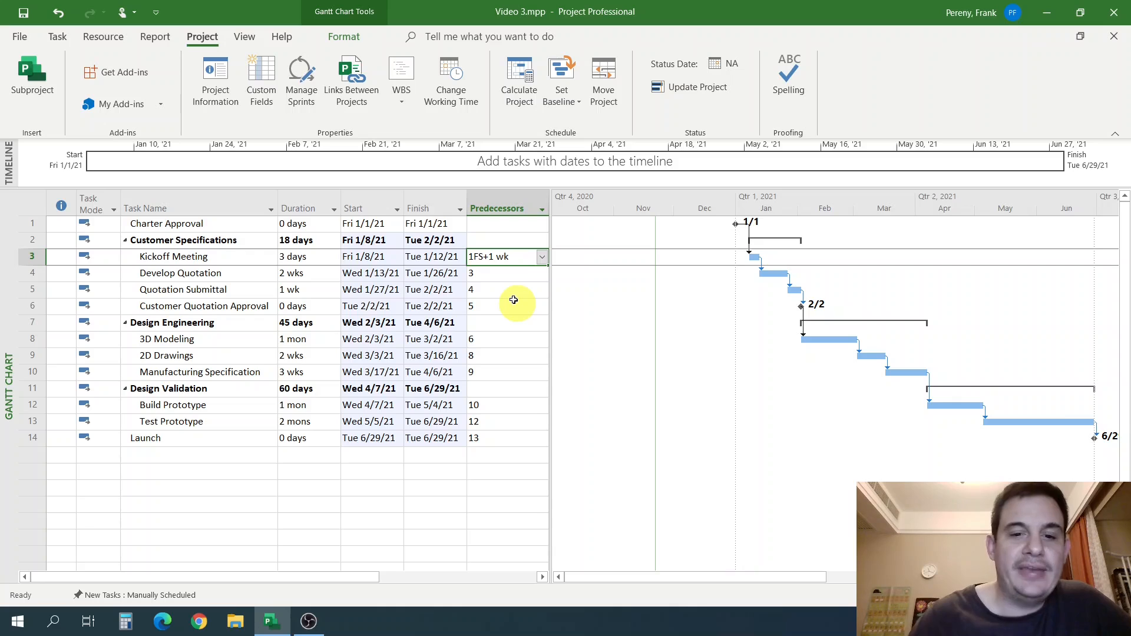
{"action": "left_click", "coordinate": [513, 226]}
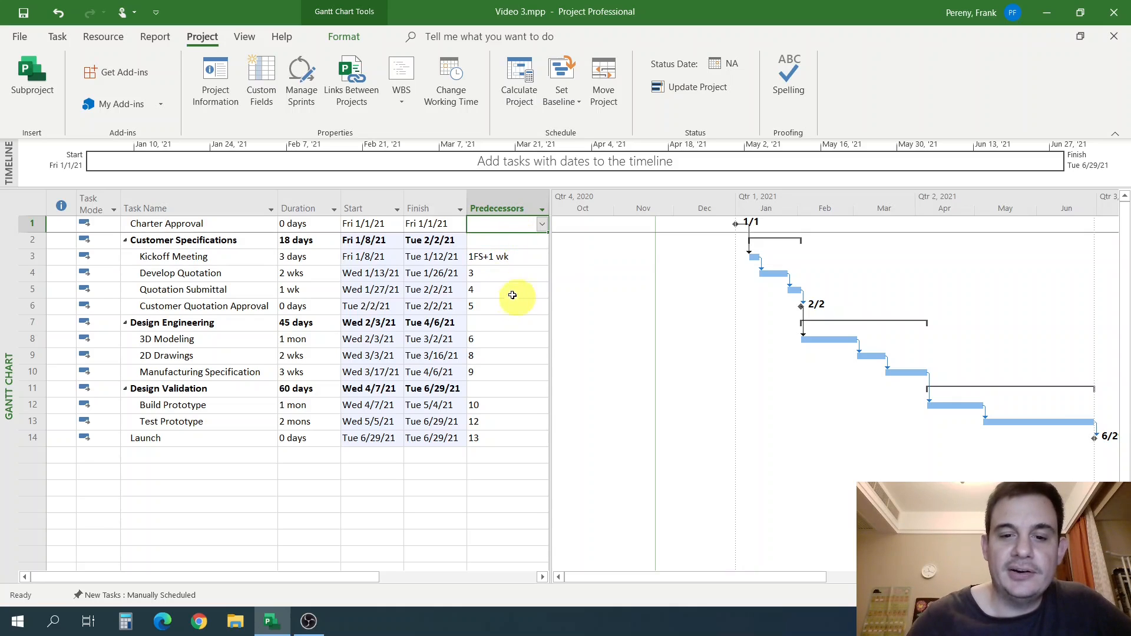
{"action": "left_click", "coordinate": [492, 257]}
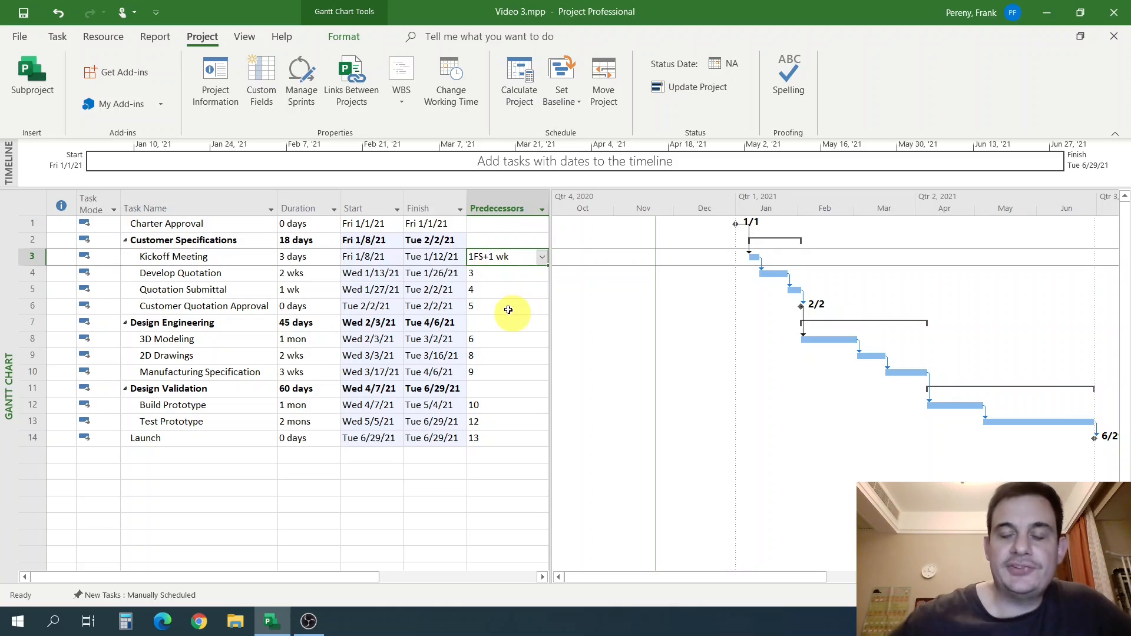
{"action": "double_click", "coordinate": [493, 258]}
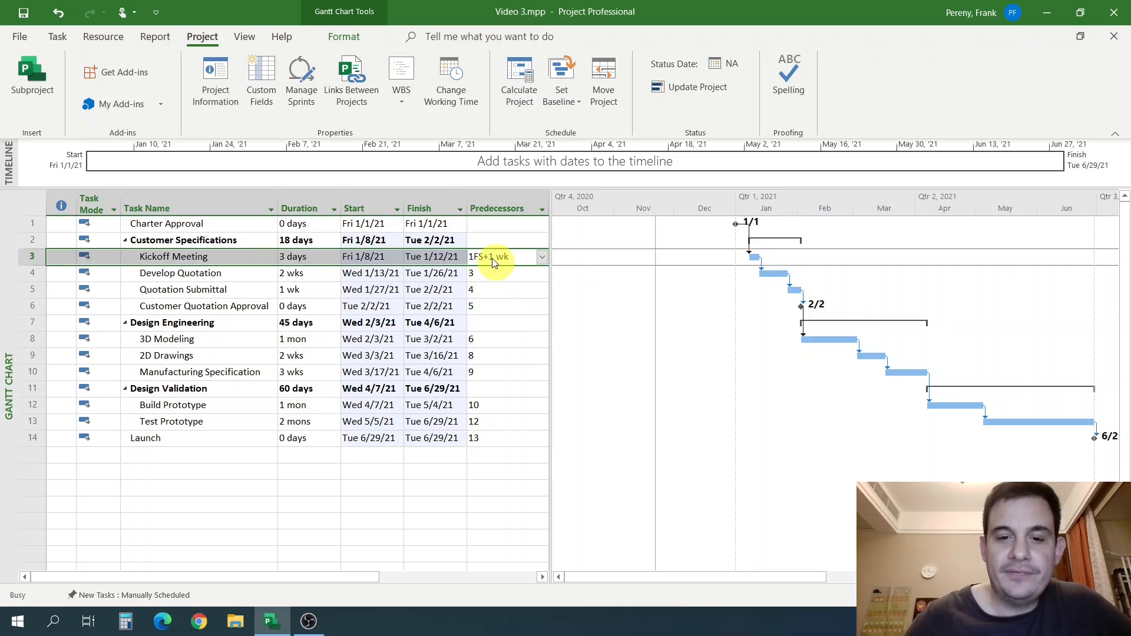
{"action": "left_click", "coordinate": [763, 172]}
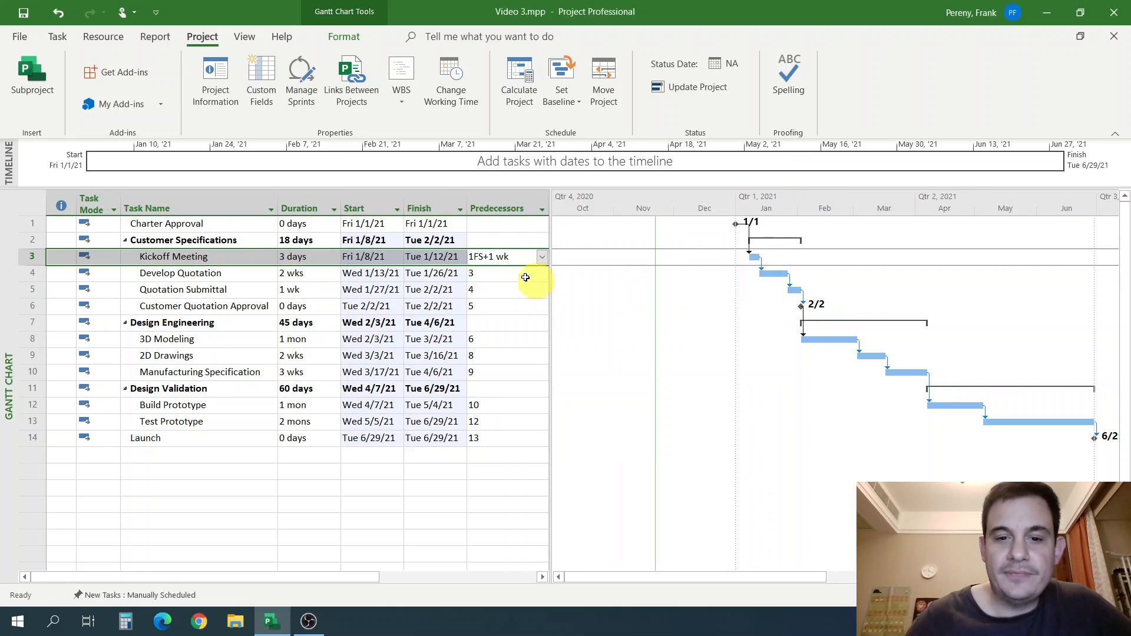
{"action": "left_click", "coordinate": [492, 257]}
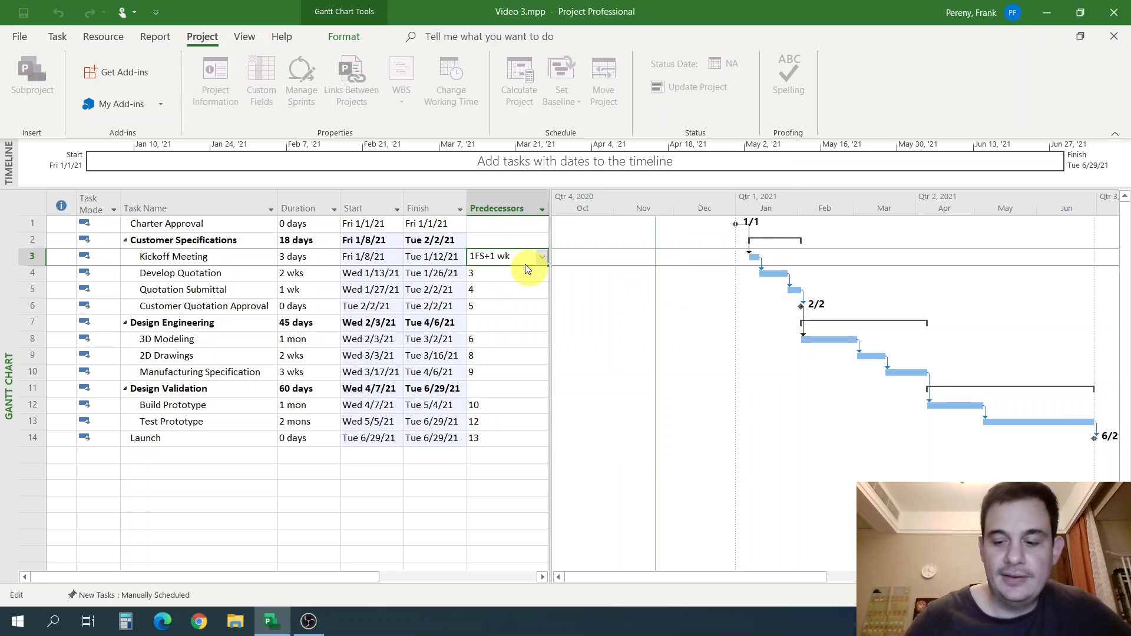
{"action": "key", "text": "BackSpace"}
{"action": "type", "text": "2"}
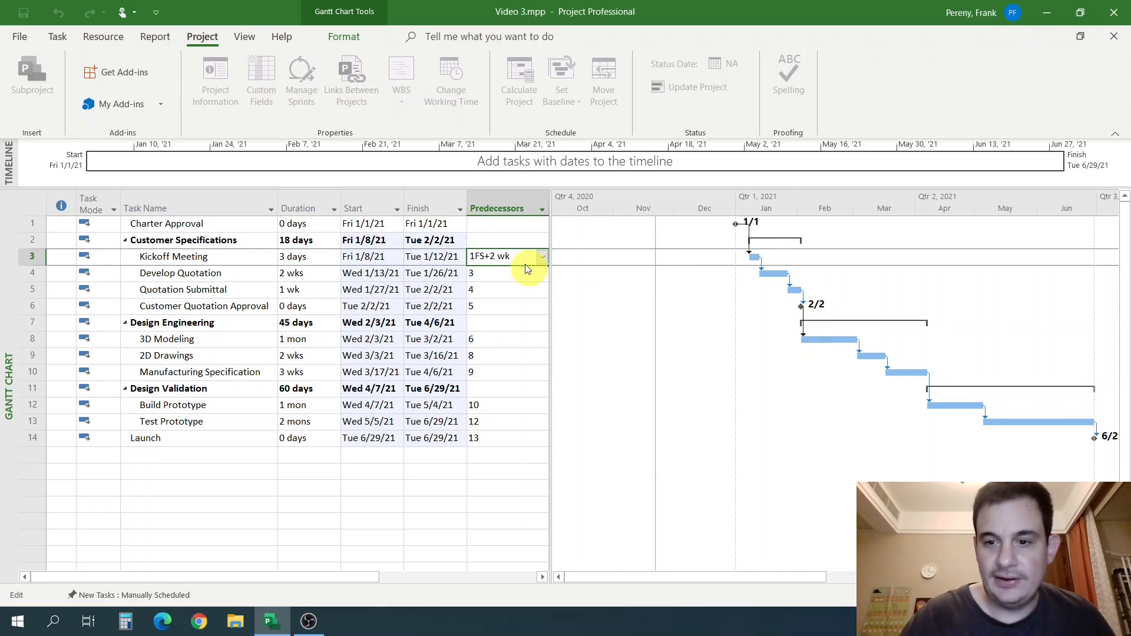
{"action": "key", "text": "Return"}
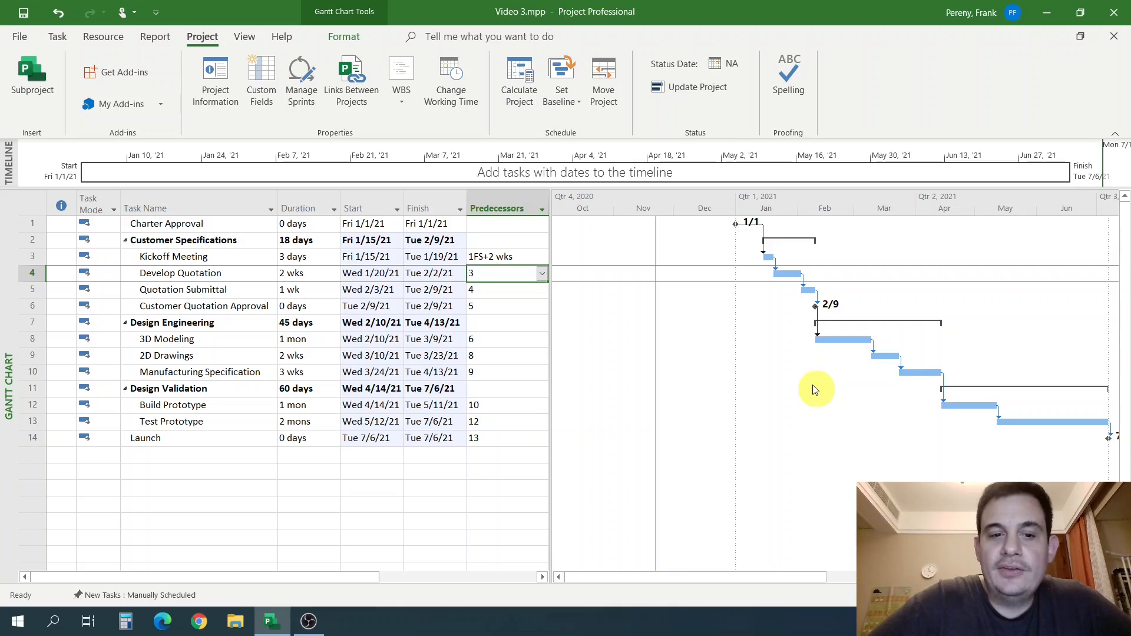
Step: Try moving the project start date to Mon 2/1/2021, and undo it together with the Kickoff Meeting's lag changes
{"action": "left_click", "coordinate": [312, 273]}
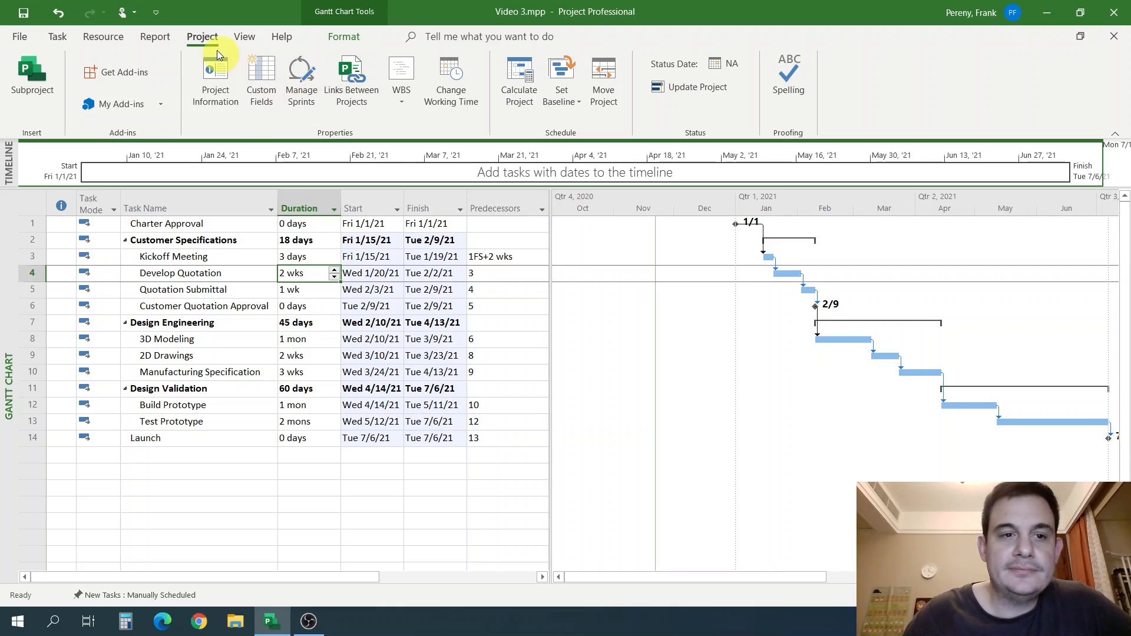
{"action": "left_click", "coordinate": [216, 74]}
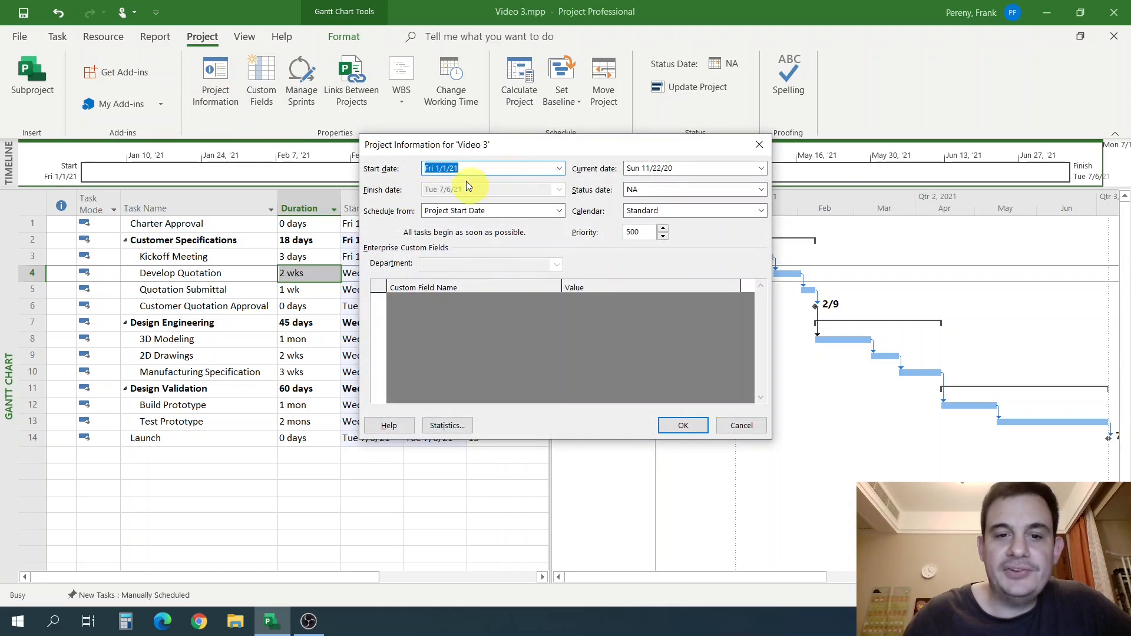
{"action": "left_click", "coordinate": [558, 168]}
{"action": "left_click", "coordinate": [557, 186]}
{"action": "left_click", "coordinate": [477, 217]}
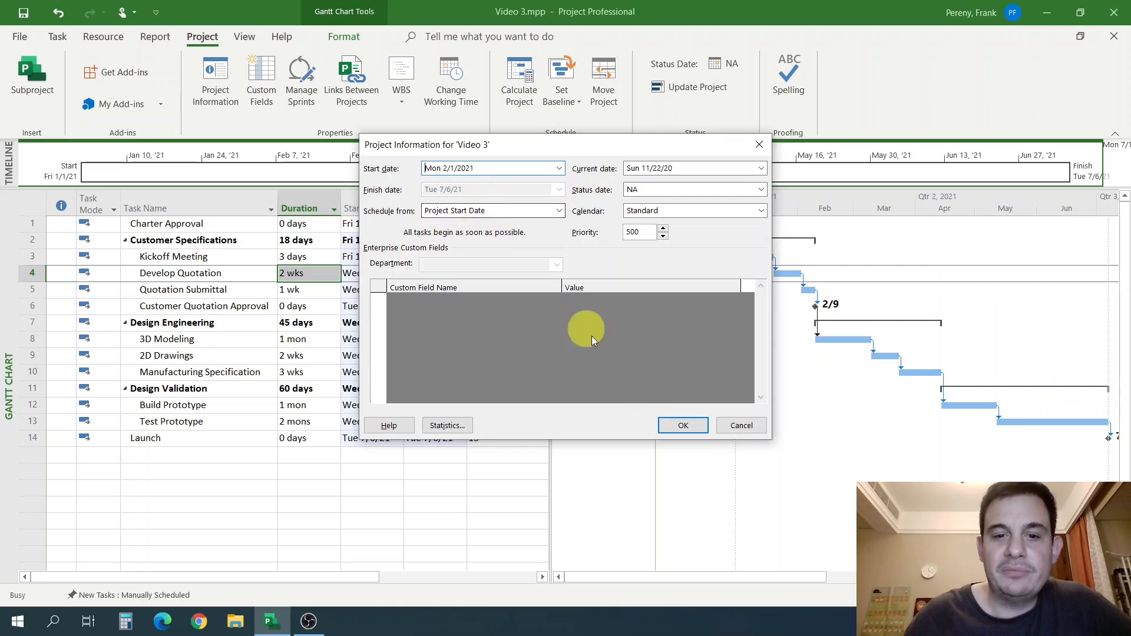
{"action": "left_click", "coordinate": [687, 430]}
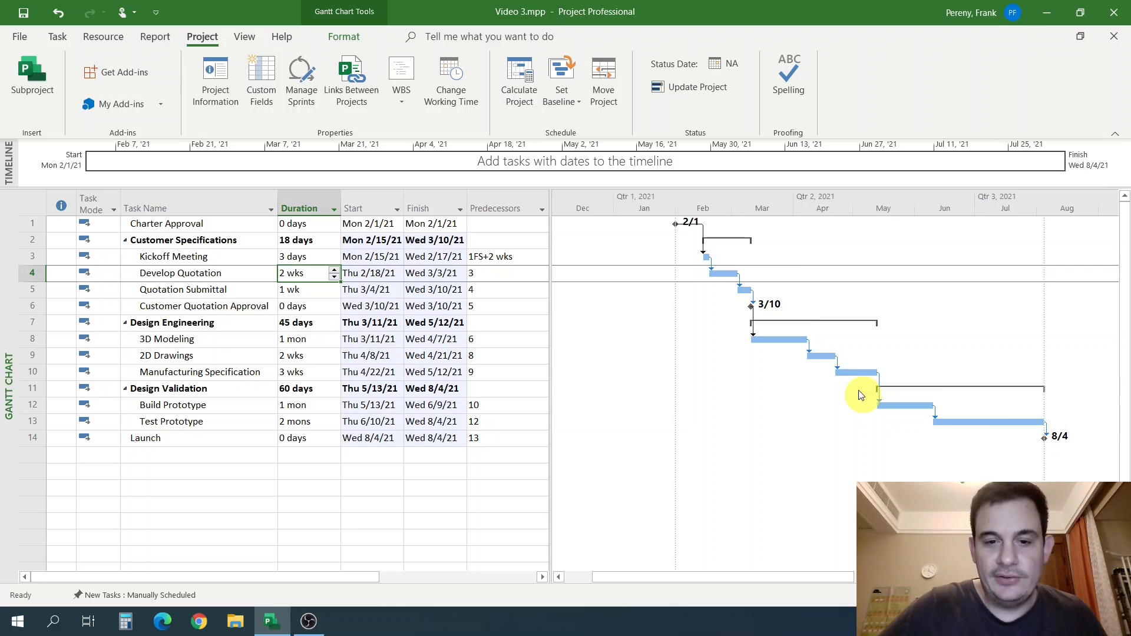
{"action": "key", "text": "ctrl+z"}
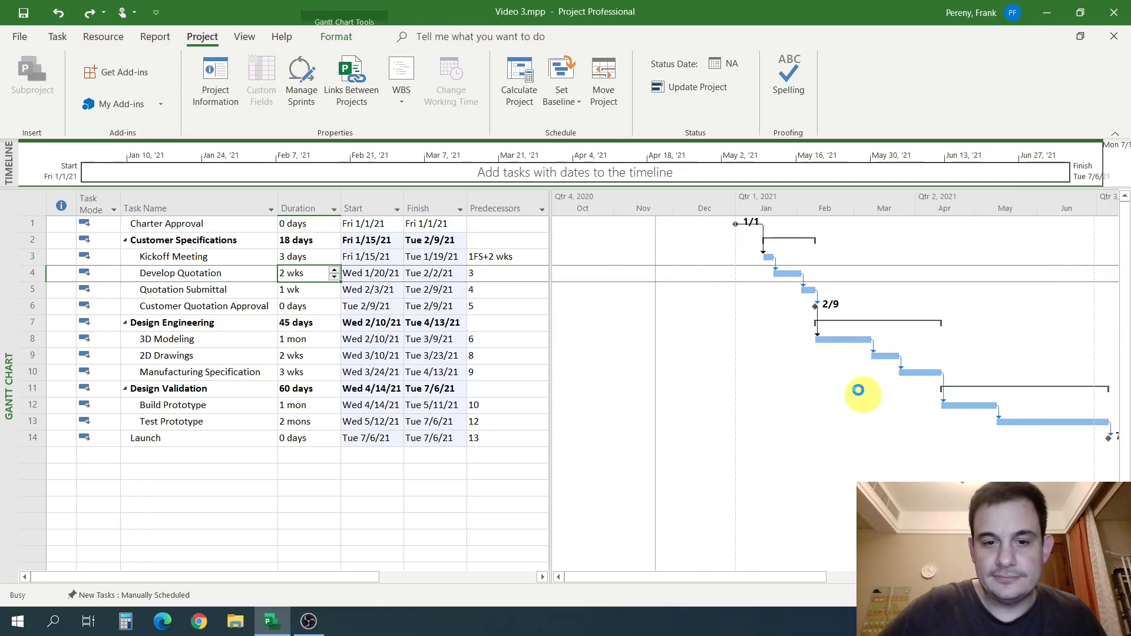
{"action": "key", "text": "ctrl+z"}
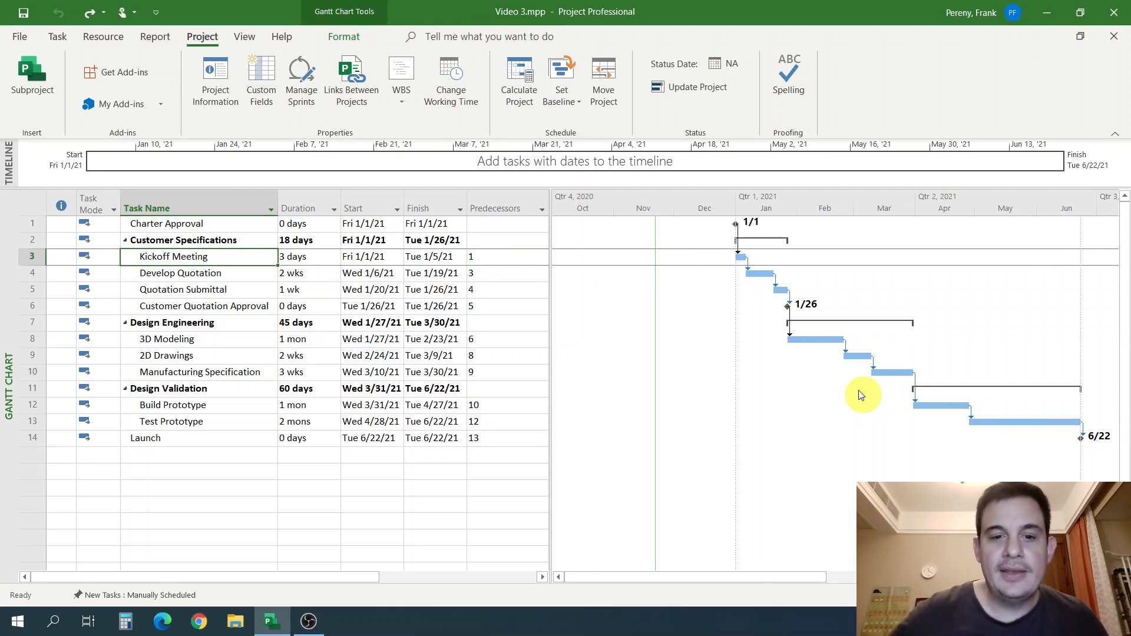
Step: Add a 1w lag to the Kickoff Meeting's Finish-to-Start link with Charter Approval and apply it
{"action": "double_click", "coordinate": [252, 258]}
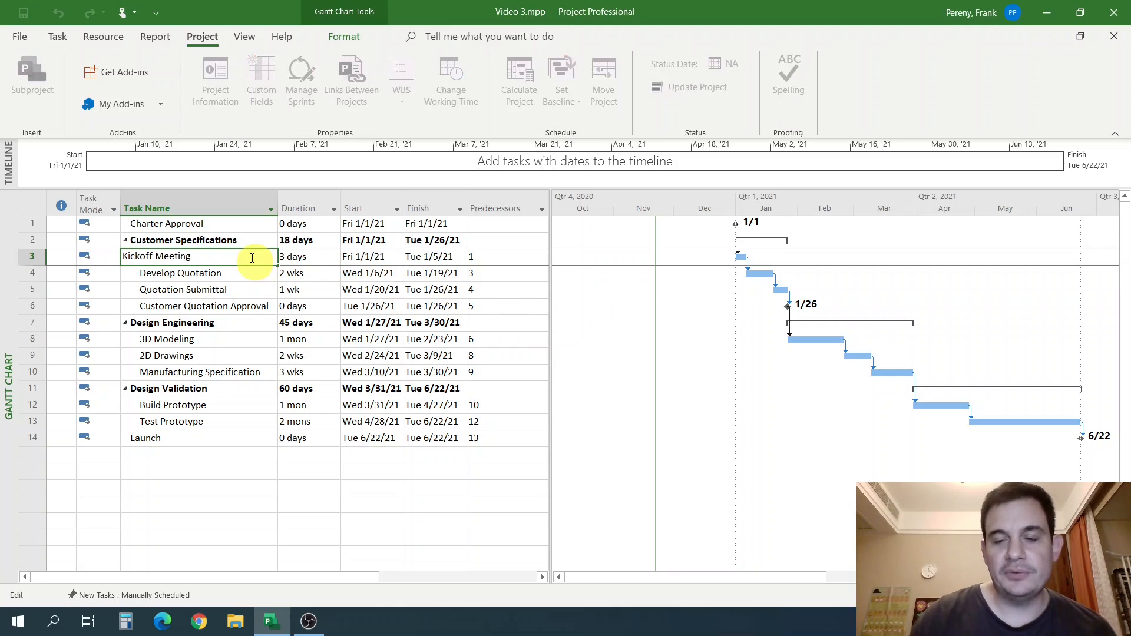
{"action": "left_click", "coordinate": [252, 285]}
{"action": "left_click", "coordinate": [259, 257]}
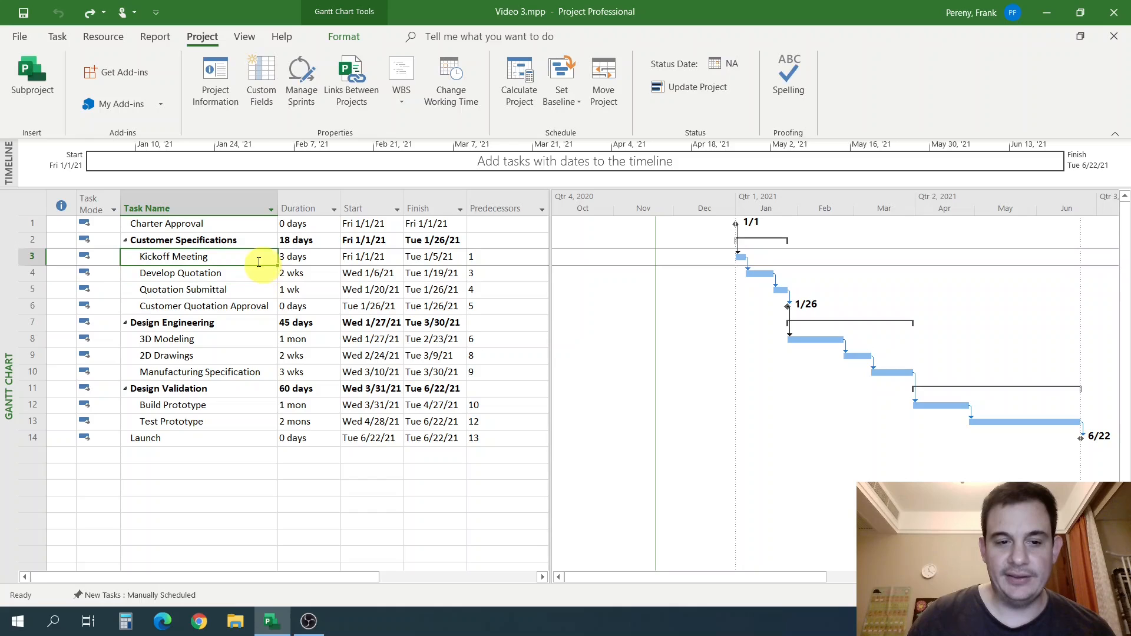
{"action": "left_click", "coordinate": [374, 224]}
{"action": "double_click", "coordinate": [249, 255]}
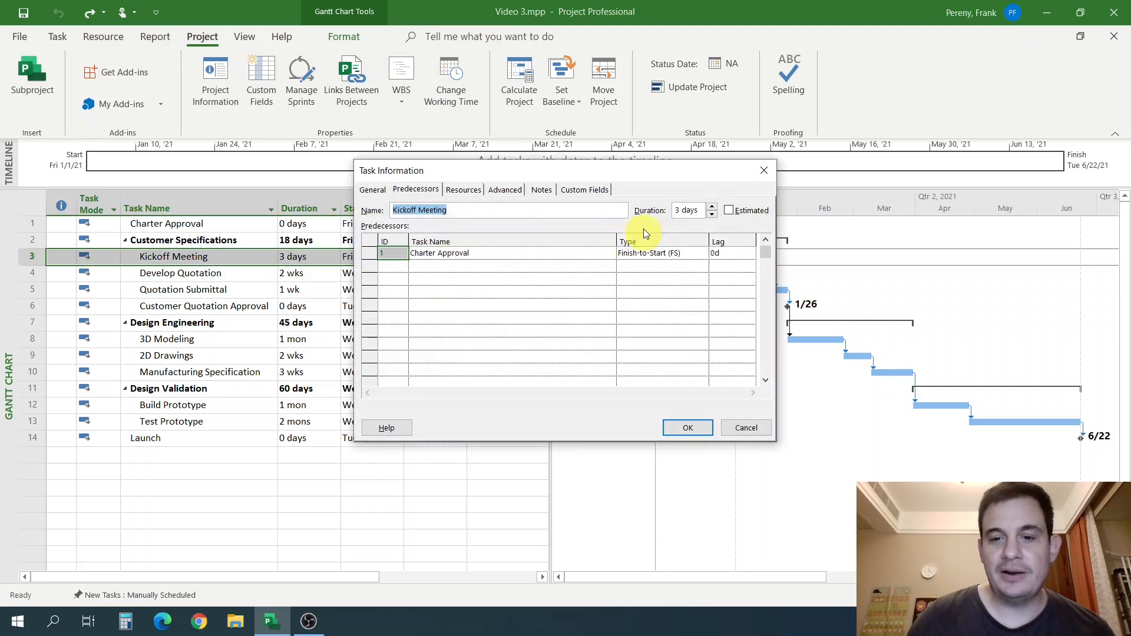
{"action": "left_click", "coordinate": [724, 252]}
{"action": "type", "text": "1wk"}
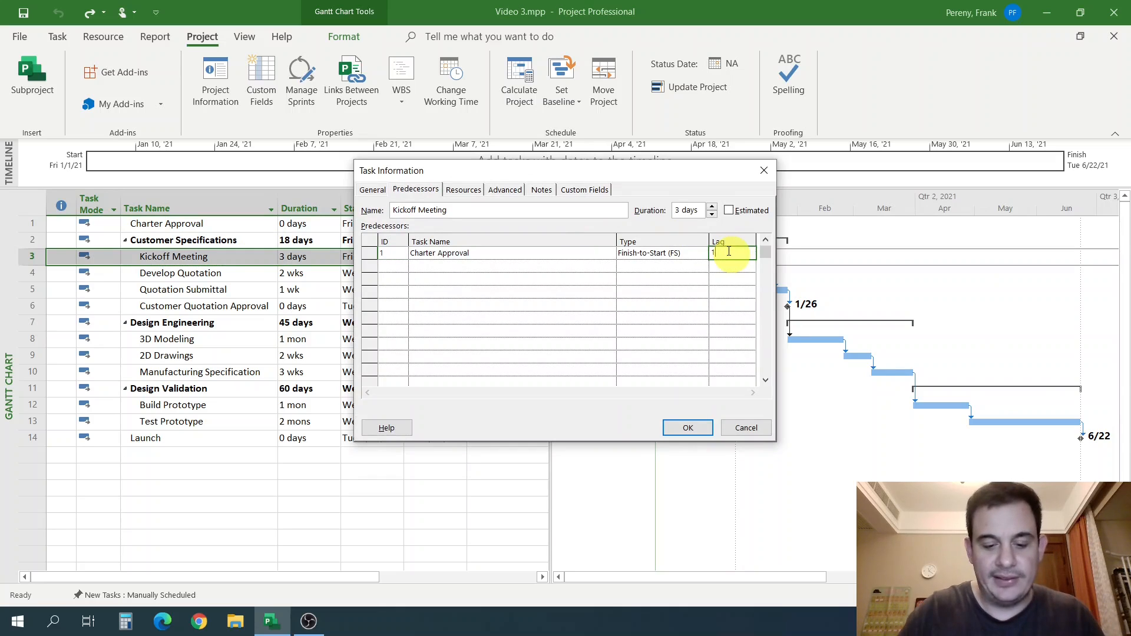
{"action": "key", "text": "Return"}
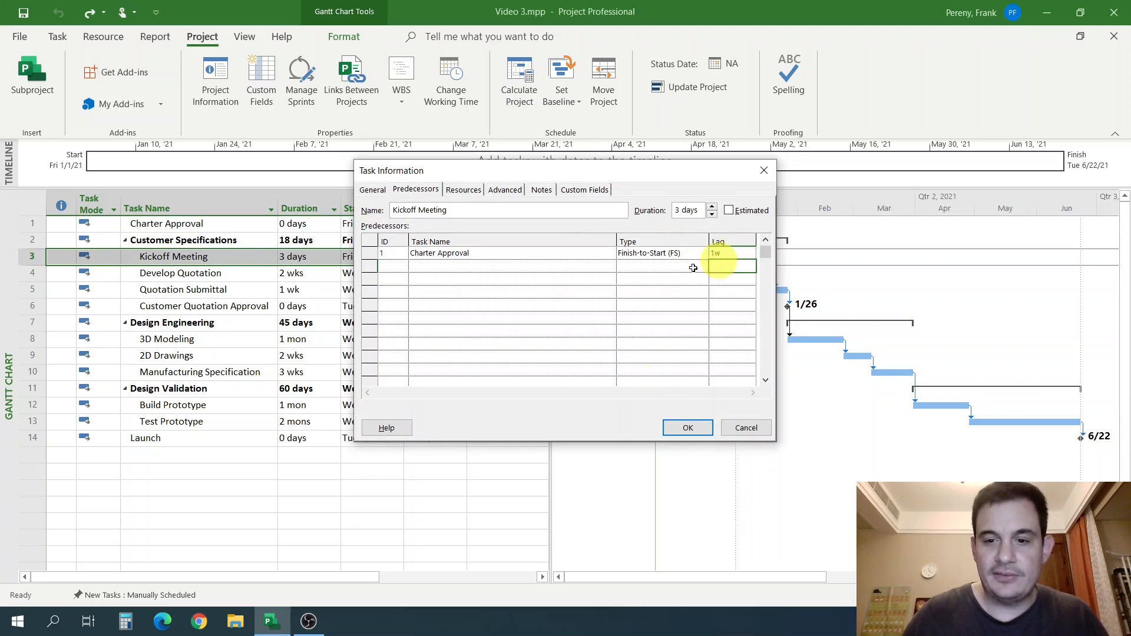
{"action": "left_click", "coordinate": [701, 425]}
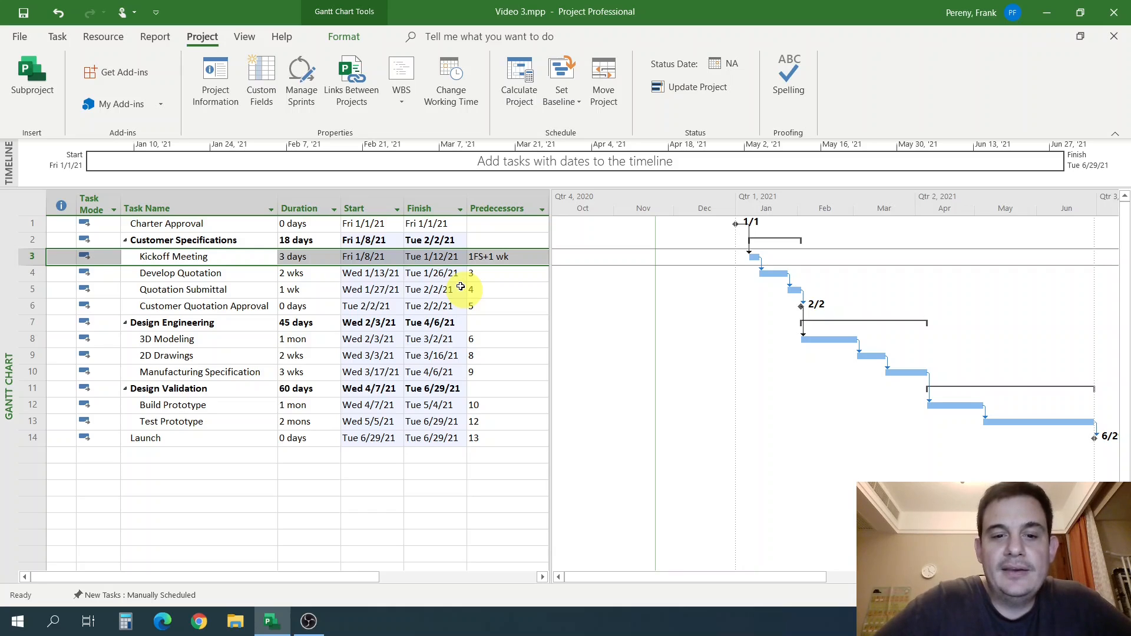
Step: Try the Start No Earlier Than constraint type in the Kickoff Meeting's task information and discard the change
{"action": "left_click", "coordinate": [502, 294]}
{"action": "left_click", "coordinate": [441, 259]}
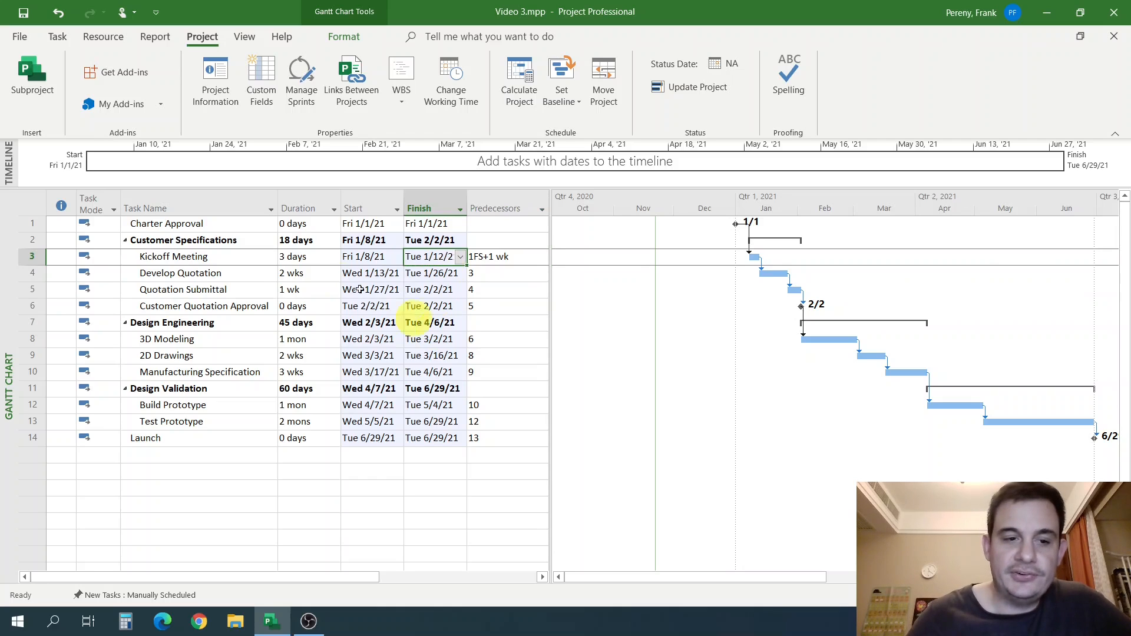
{"action": "left_click", "coordinate": [266, 261]}
{"action": "double_click", "coordinate": [266, 260]}
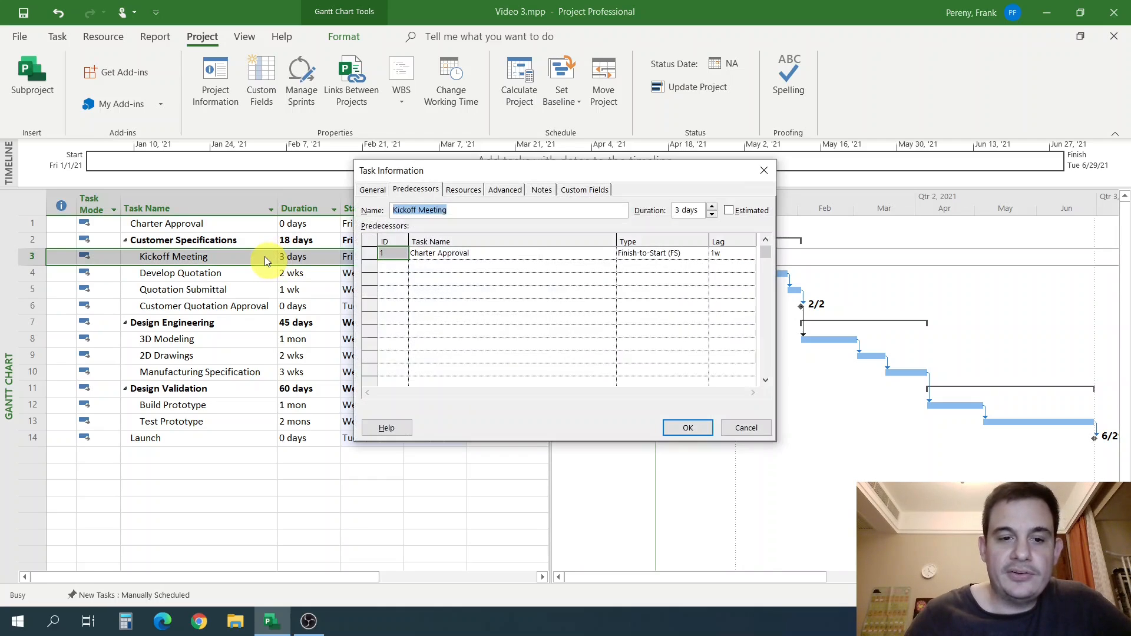
{"action": "left_click", "coordinate": [495, 195]}
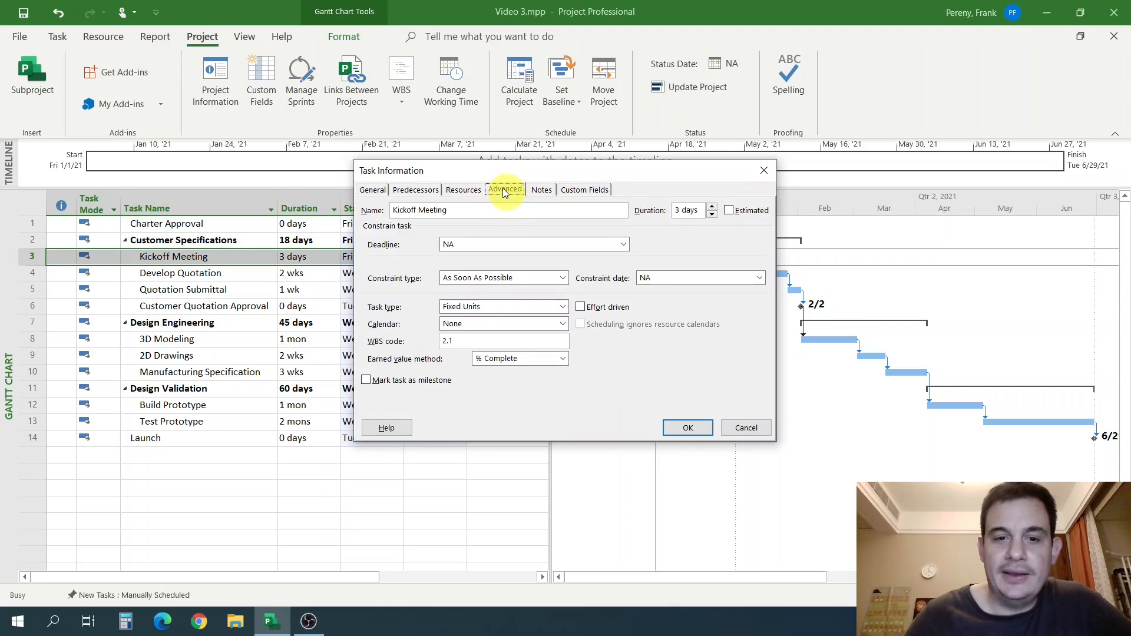
{"action": "left_click", "coordinate": [386, 195]}
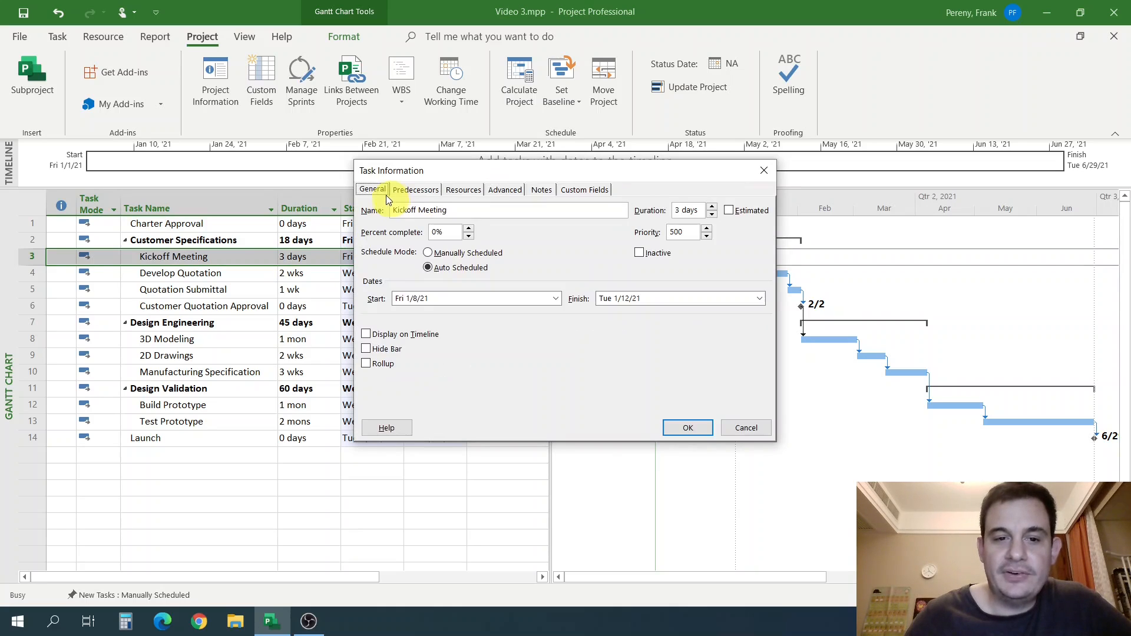
{"action": "left_click", "coordinate": [506, 192]}
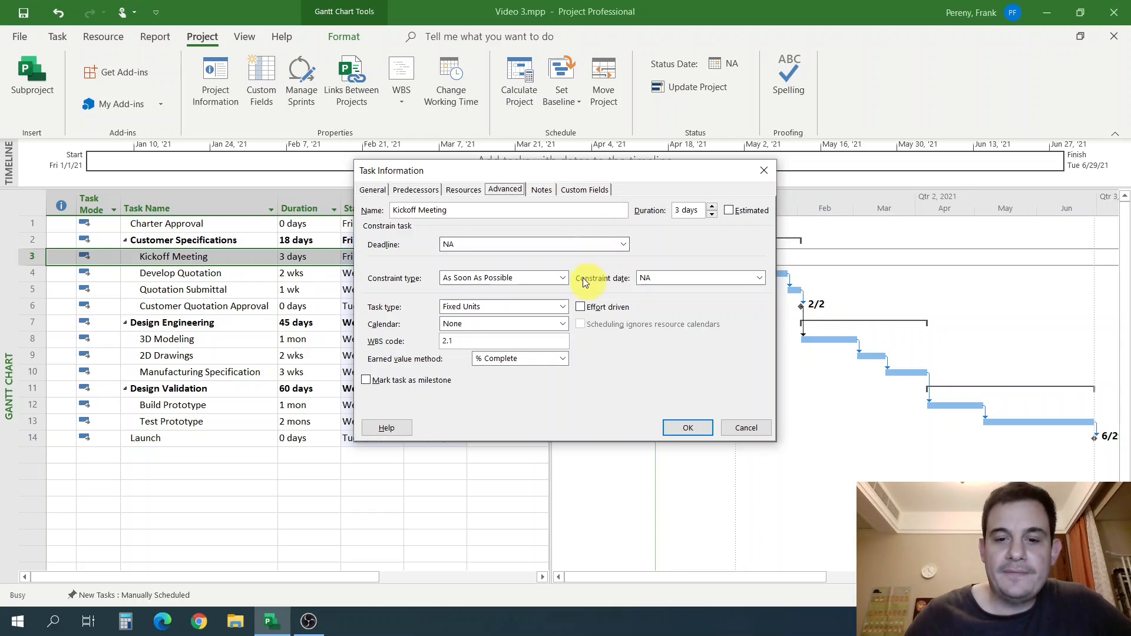
{"action": "left_click", "coordinate": [562, 278]}
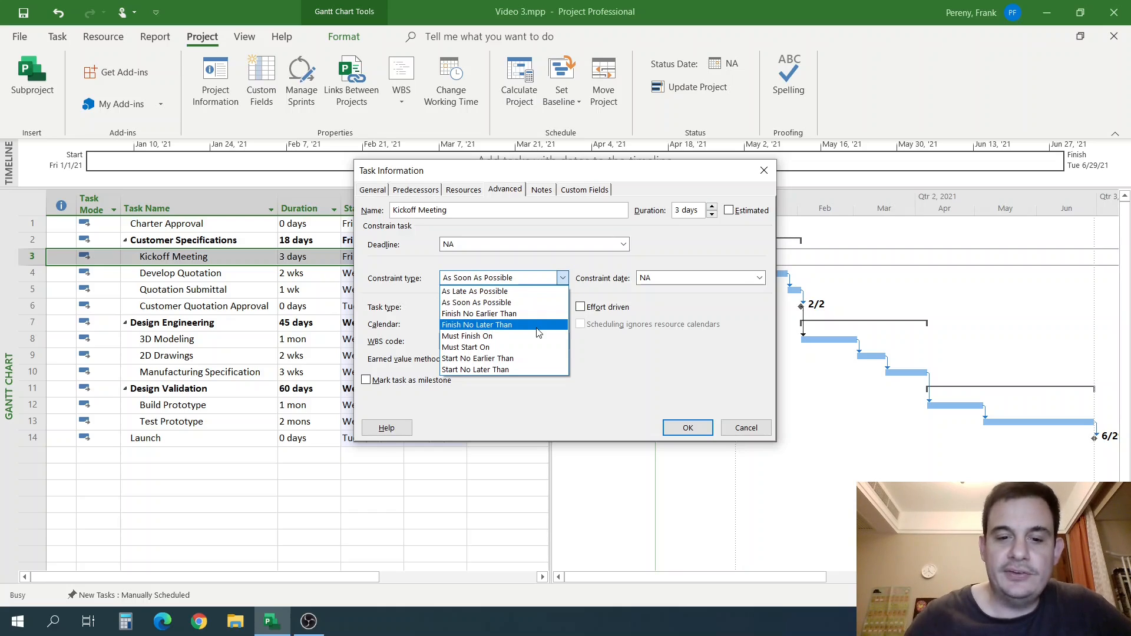
{"action": "left_click", "coordinate": [544, 362]}
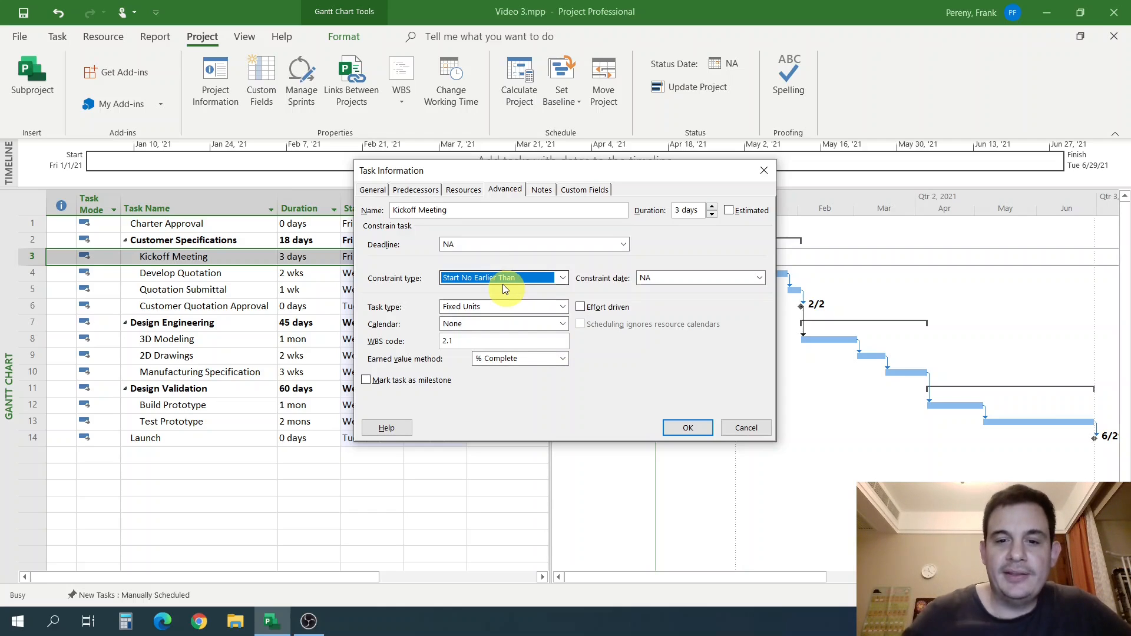
{"action": "left_click", "coordinate": [744, 427]}
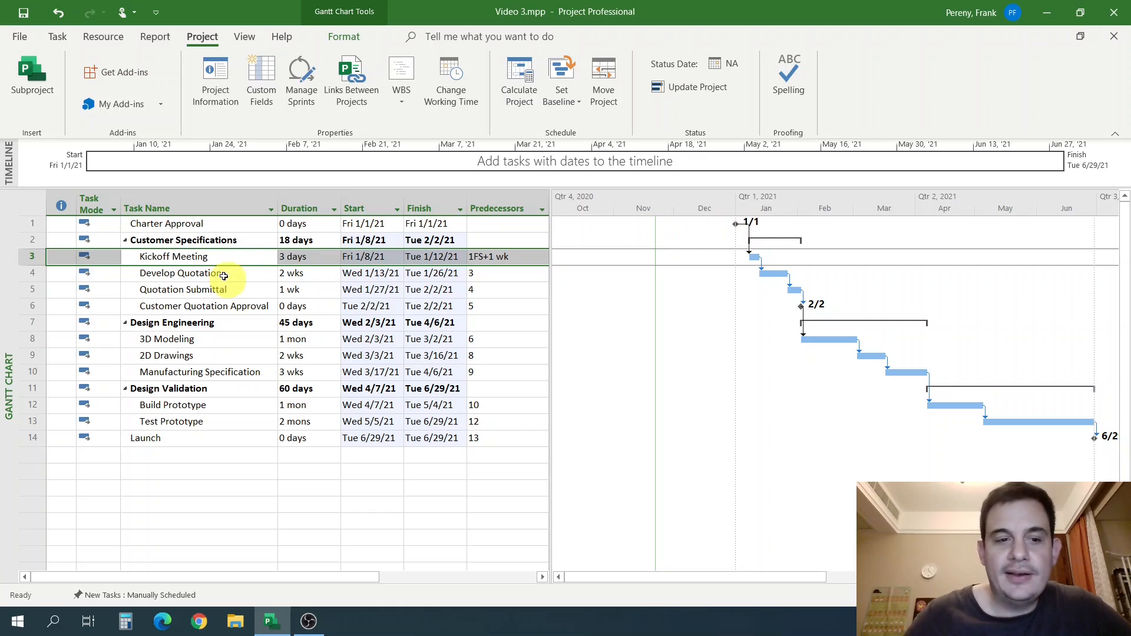
Step: Examine how the Kickoff Meeting depends on Charter Approval, checking its predecessor entry, schedule mode, dates, link type and lag
{"action": "left_click", "coordinate": [202, 227]}
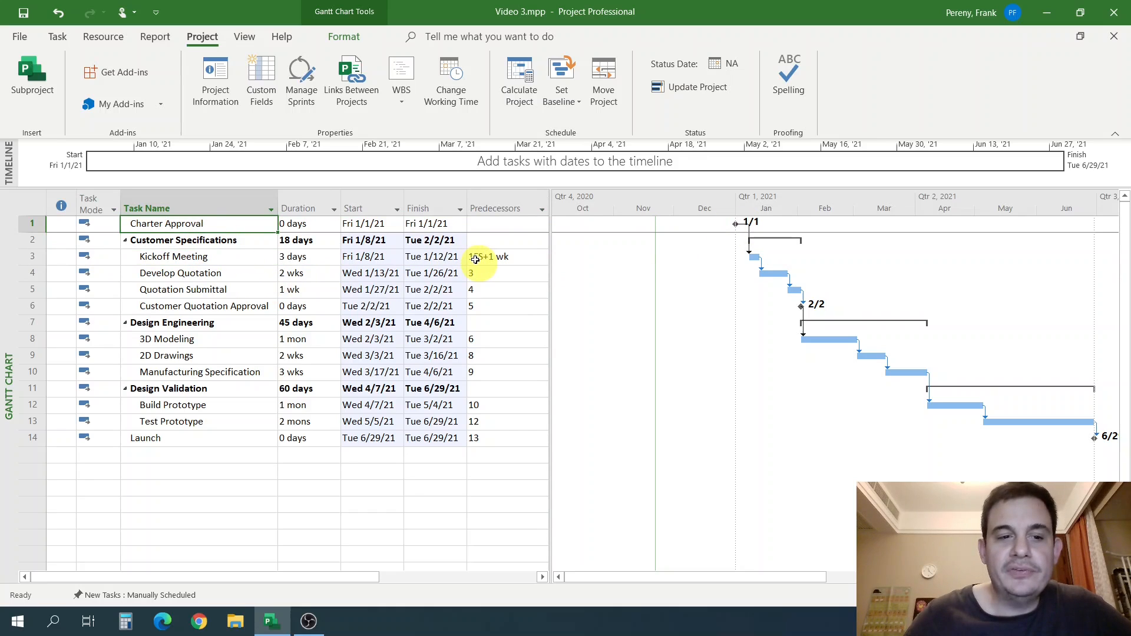
{"action": "left_click", "coordinate": [504, 257]}
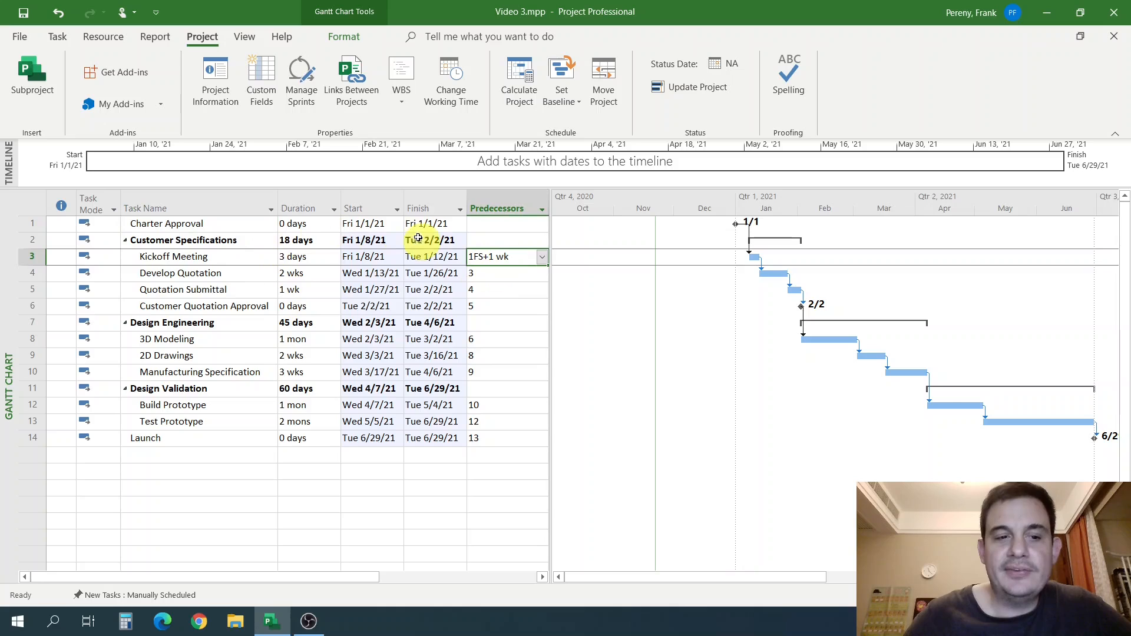
{"action": "left_click", "coordinate": [212, 260]}
{"action": "left_click", "coordinate": [227, 226]}
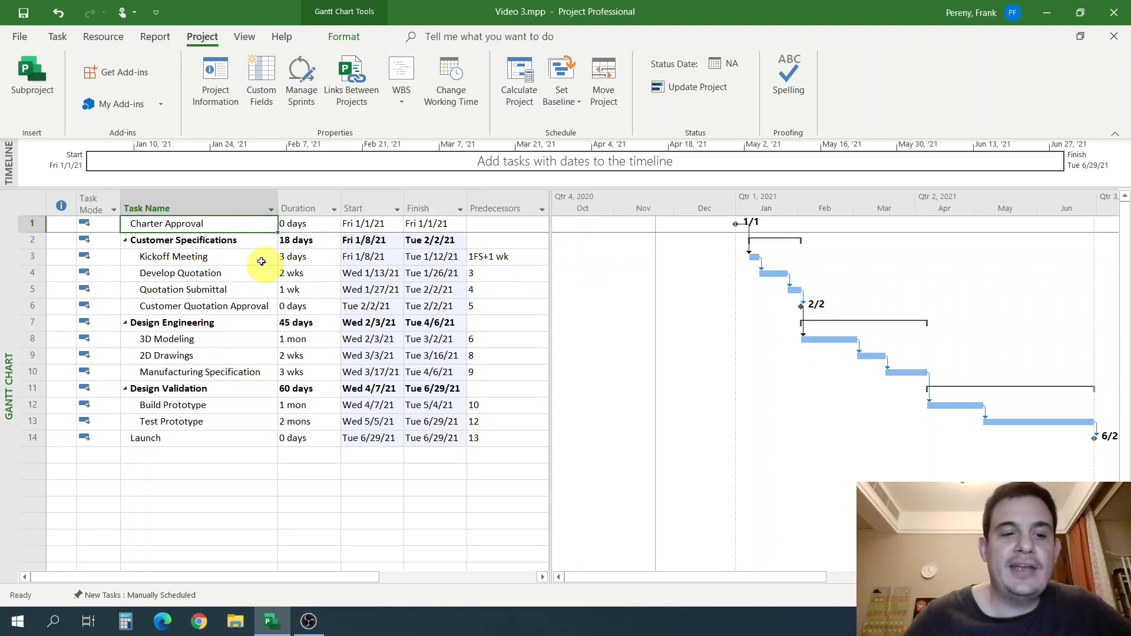
{"action": "left_click", "coordinate": [505, 257]}
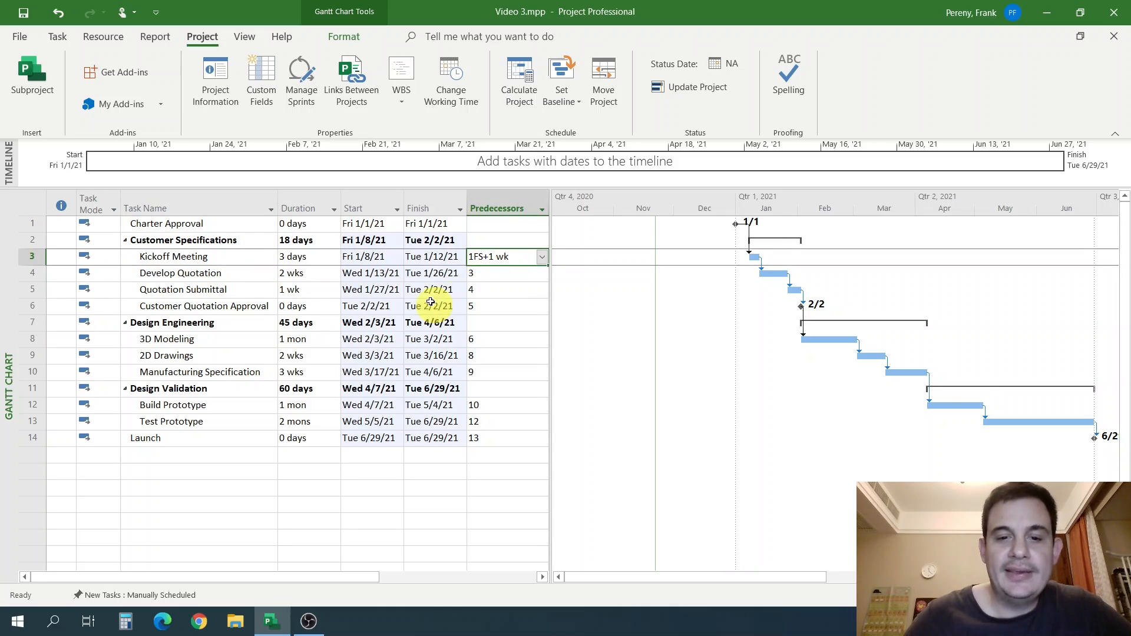
{"action": "left_click", "coordinate": [208, 257]}
{"action": "double_click", "coordinate": [207, 256]}
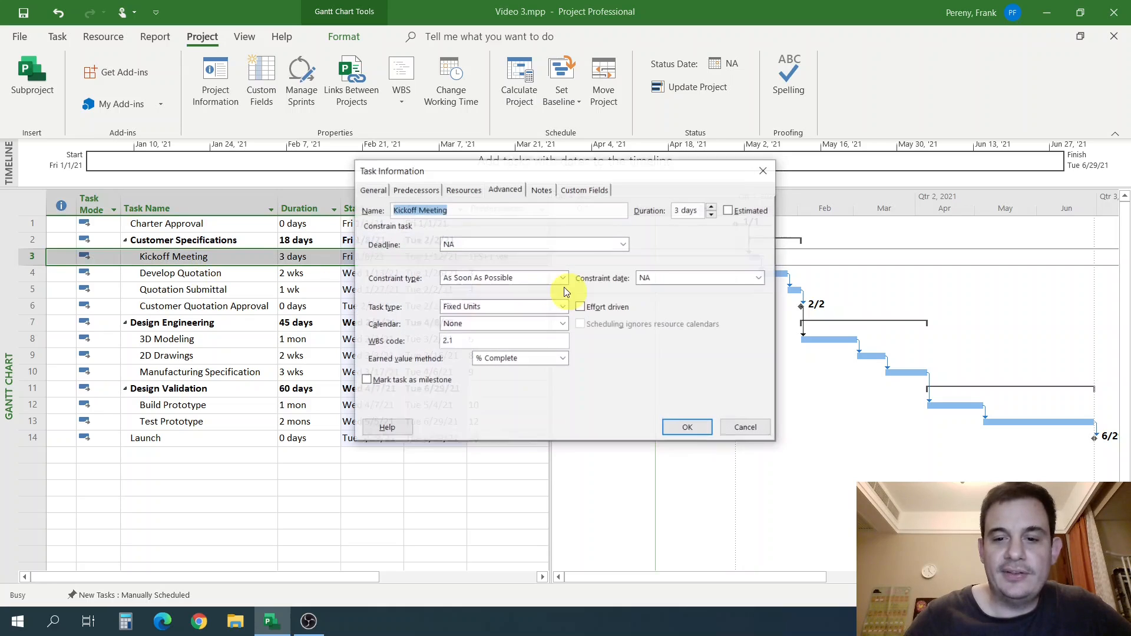
{"action": "left_click", "coordinate": [372, 191]}
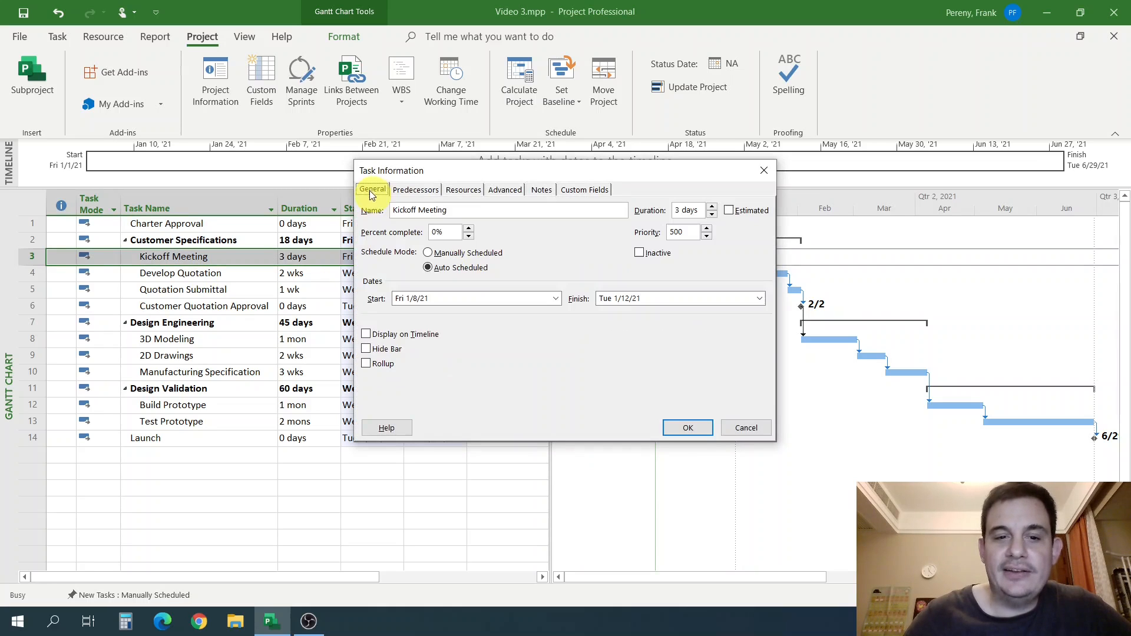
{"action": "left_click", "coordinate": [406, 194]}
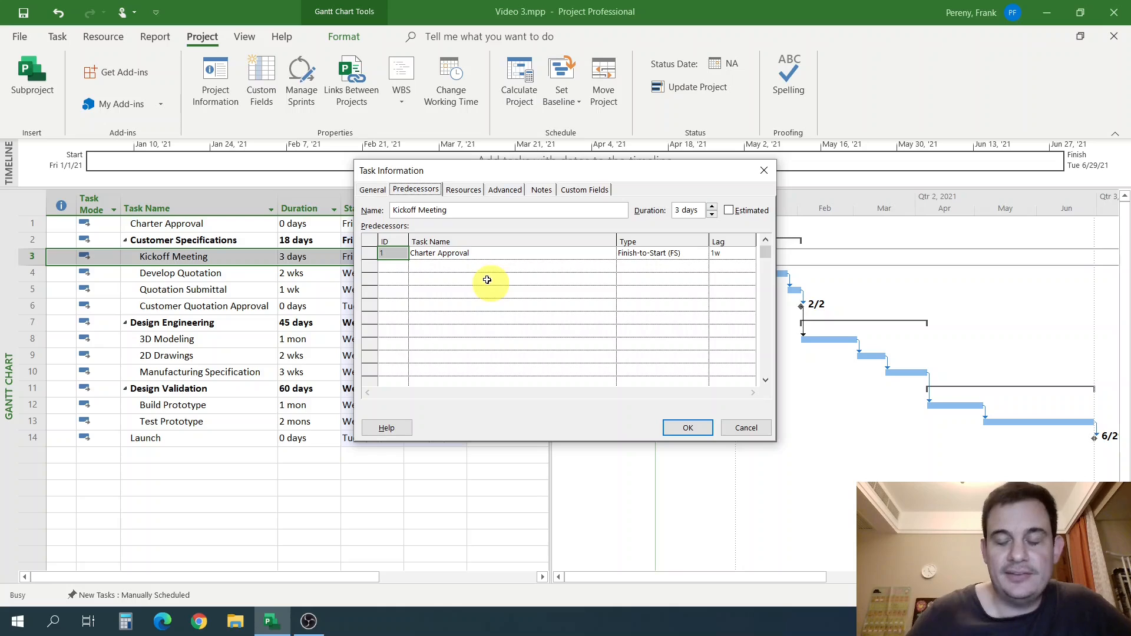
Step: Delete the Kickoff Meeting's lagged predecessor and re-enter task 1 as a Finish-to-Start predecessor with 0d lag
{"action": "left_click", "coordinate": [721, 253]}
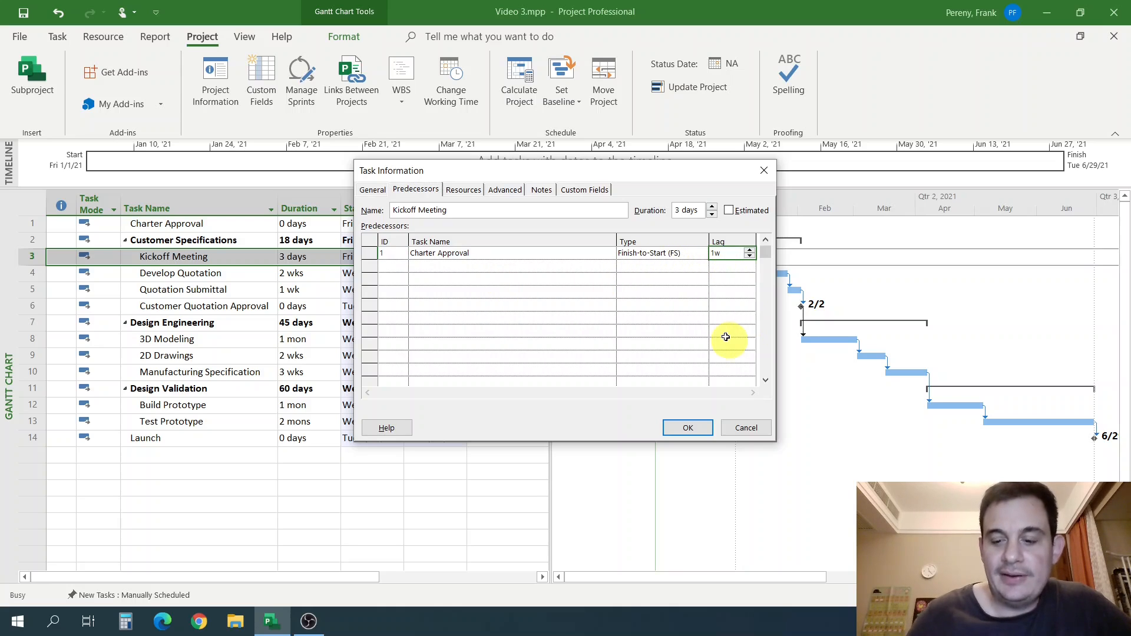
{"action": "key", "text": "Delete"}
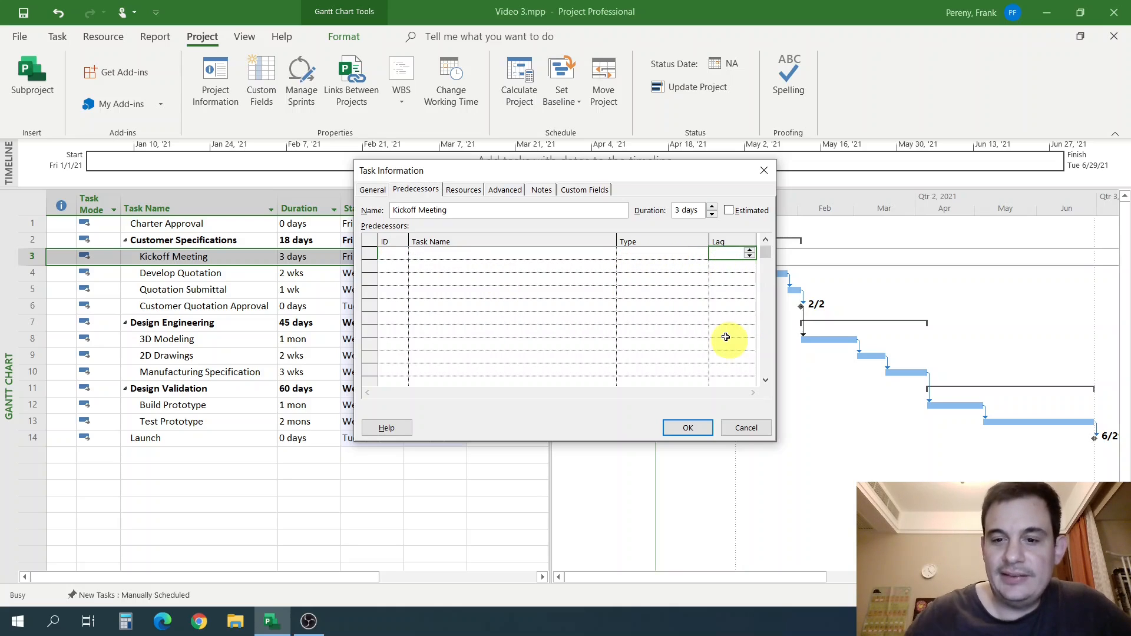
{"action": "left_click", "coordinate": [391, 252]}
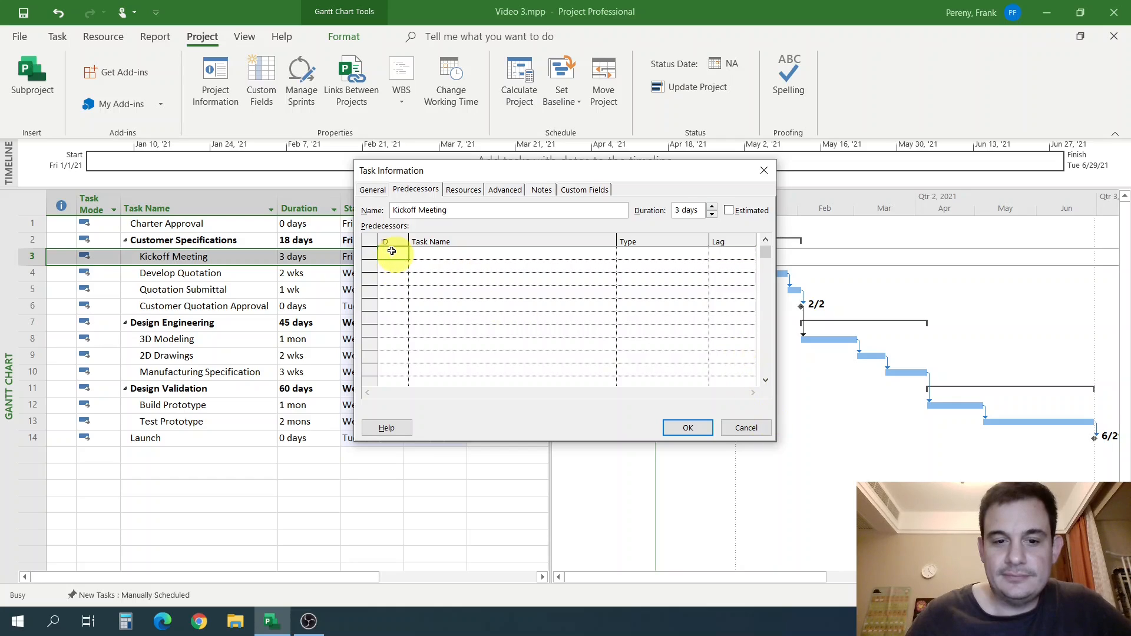
{"action": "type", "text": "1"}
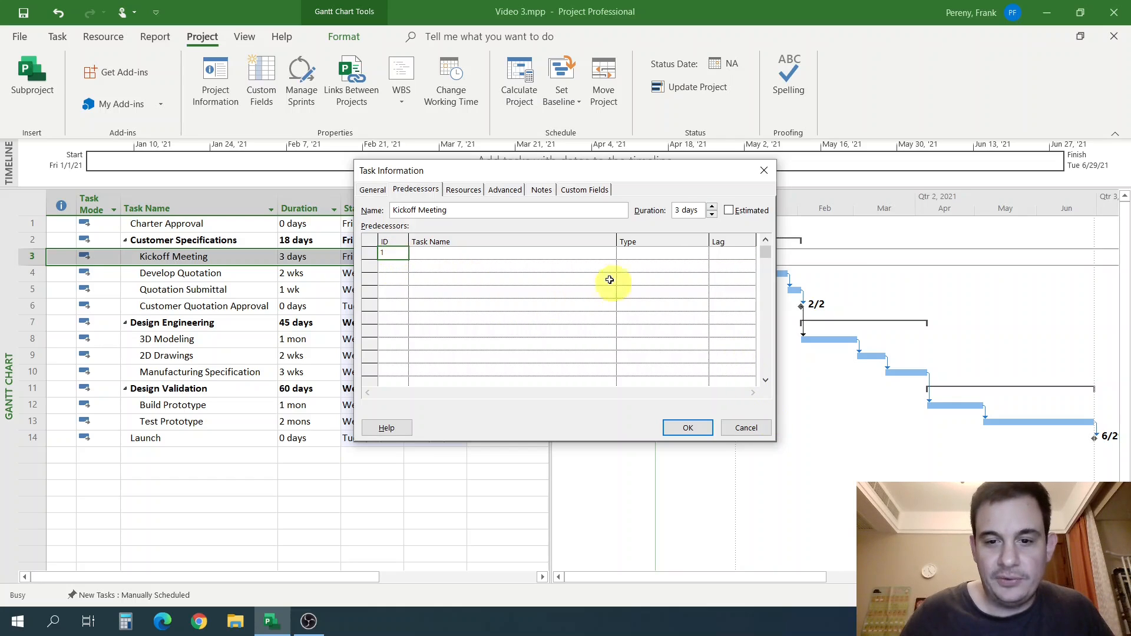
{"action": "left_click", "coordinate": [659, 253]}
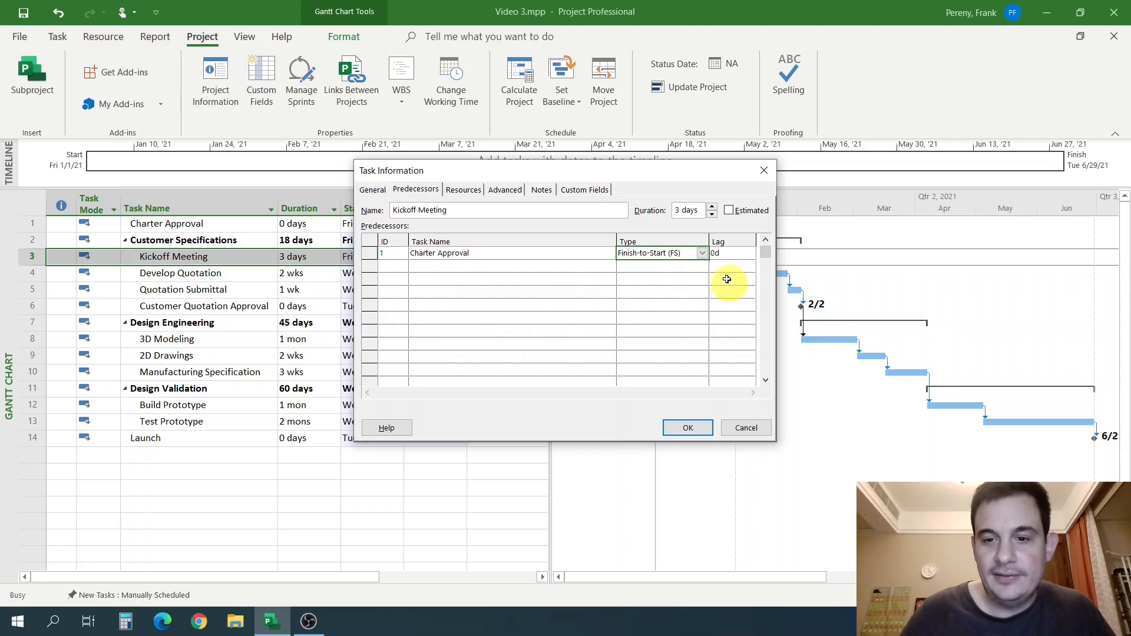
{"action": "left_click", "coordinate": [731, 255]}
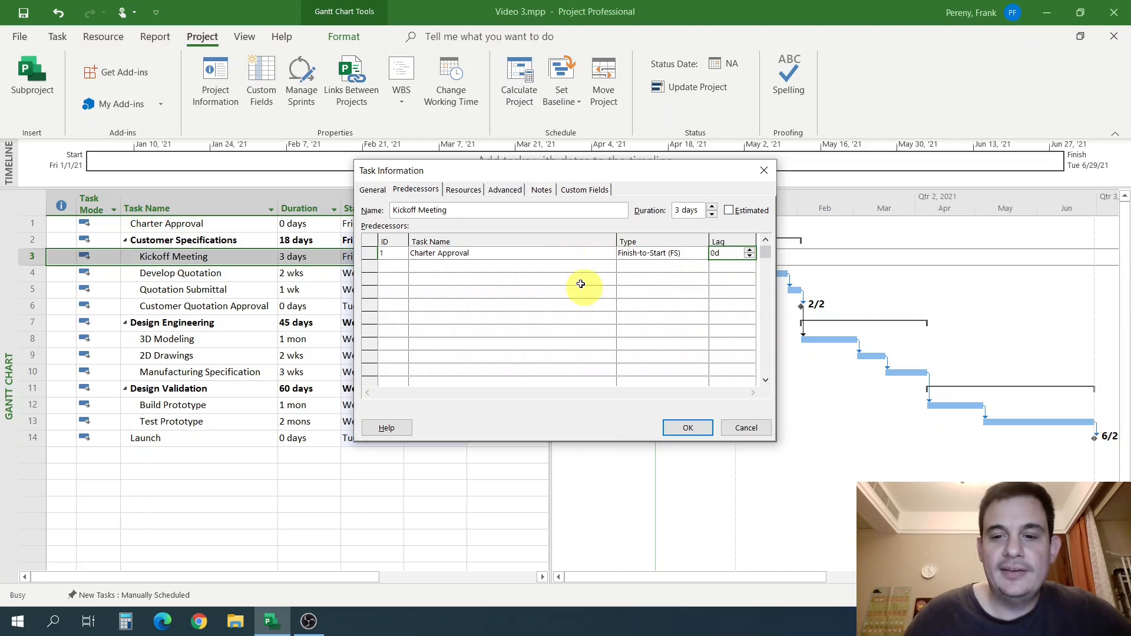
{"action": "left_click", "coordinate": [687, 427]}
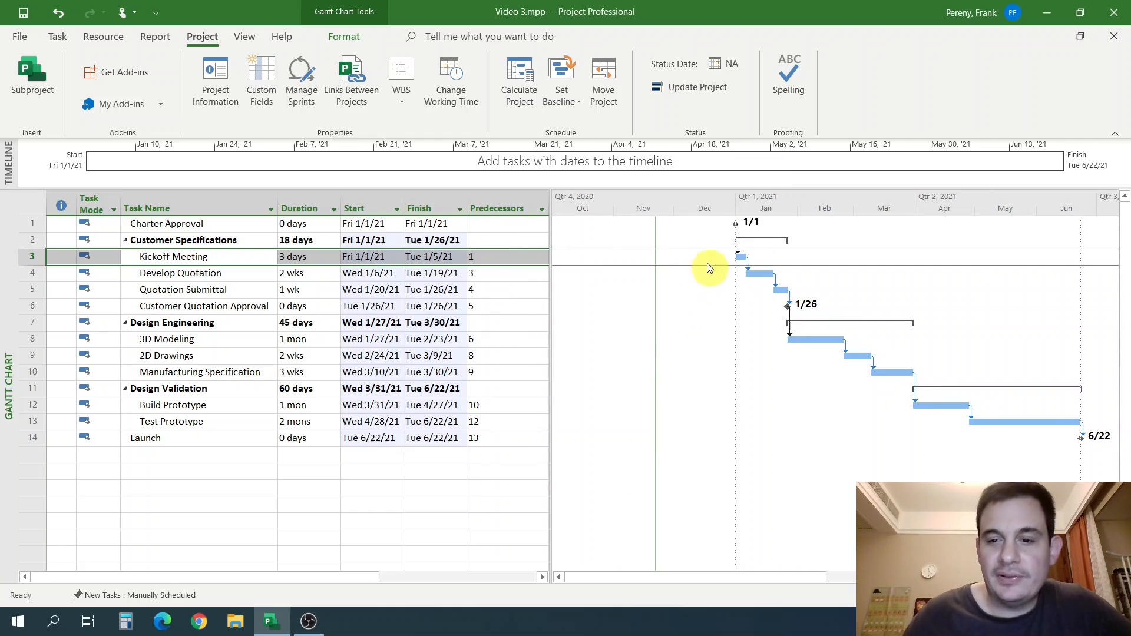
{"action": "left_click", "coordinate": [488, 256]}
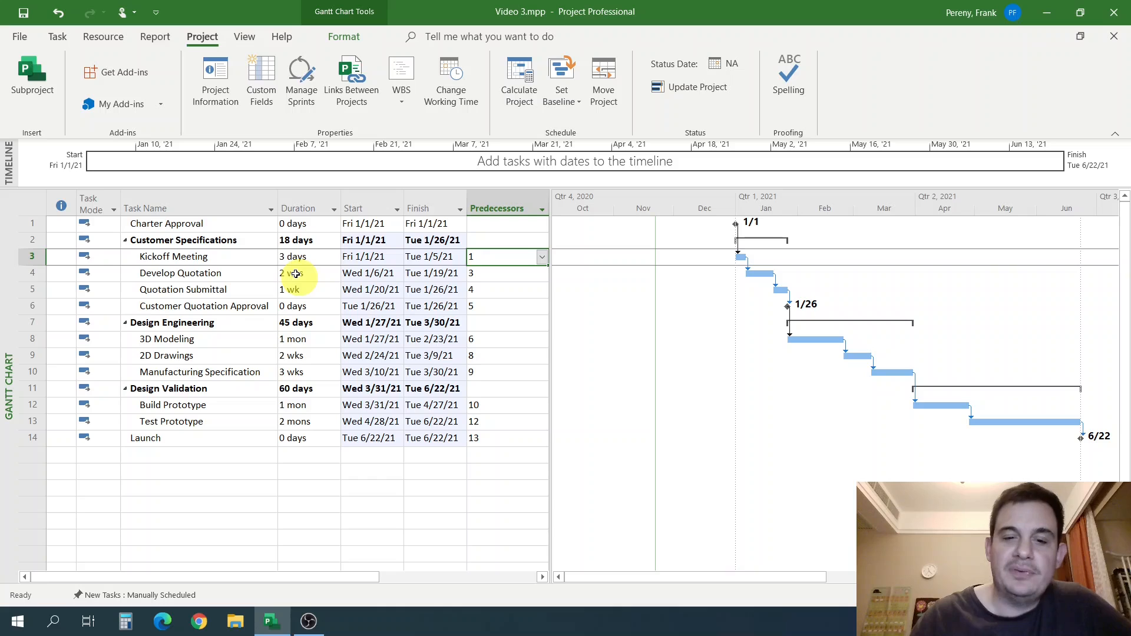
Step: Give the Kickoff Meeting a Start No Earlier Than constraint dated Fri 1/15/2021 and apply it
{"action": "double_click", "coordinate": [262, 257]}
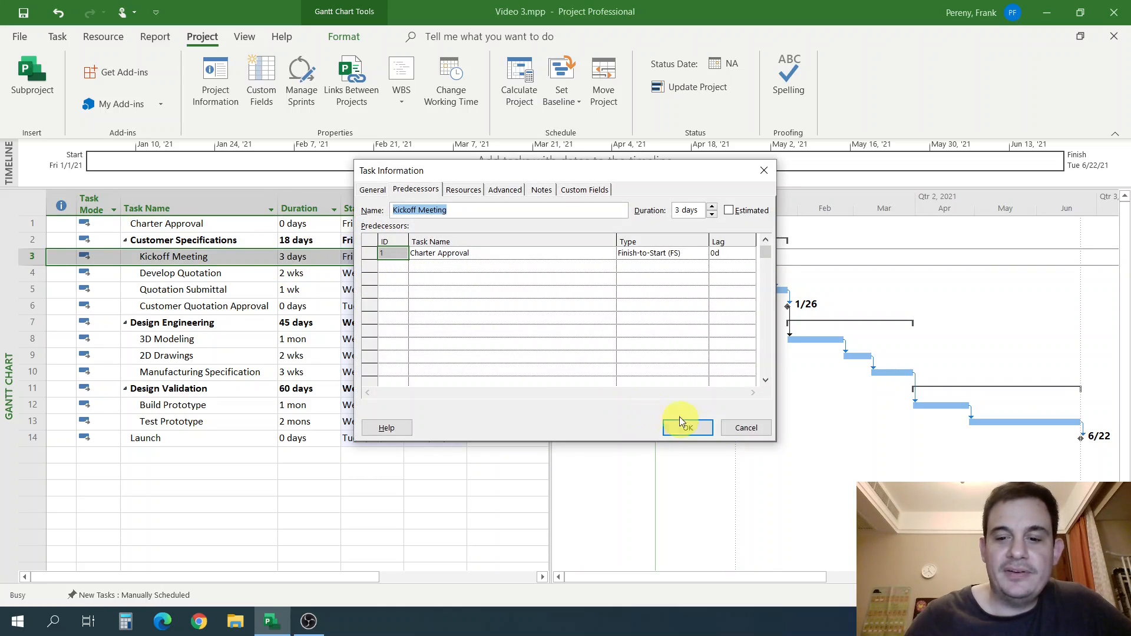
{"action": "left_click", "coordinate": [738, 423]}
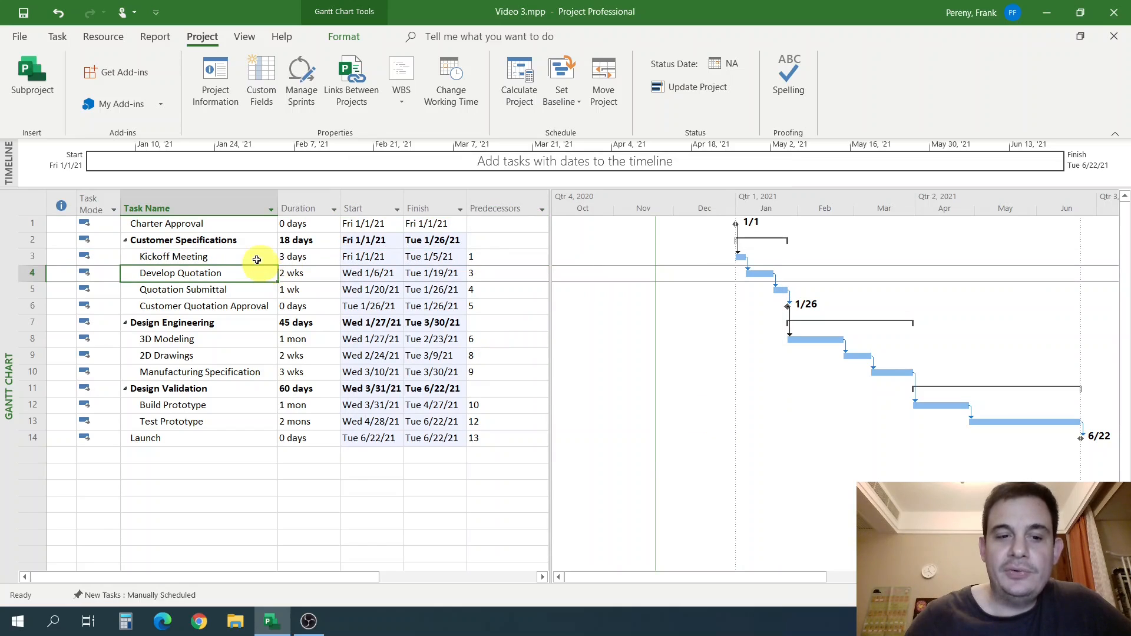
{"action": "double_click", "coordinate": [390, 260]}
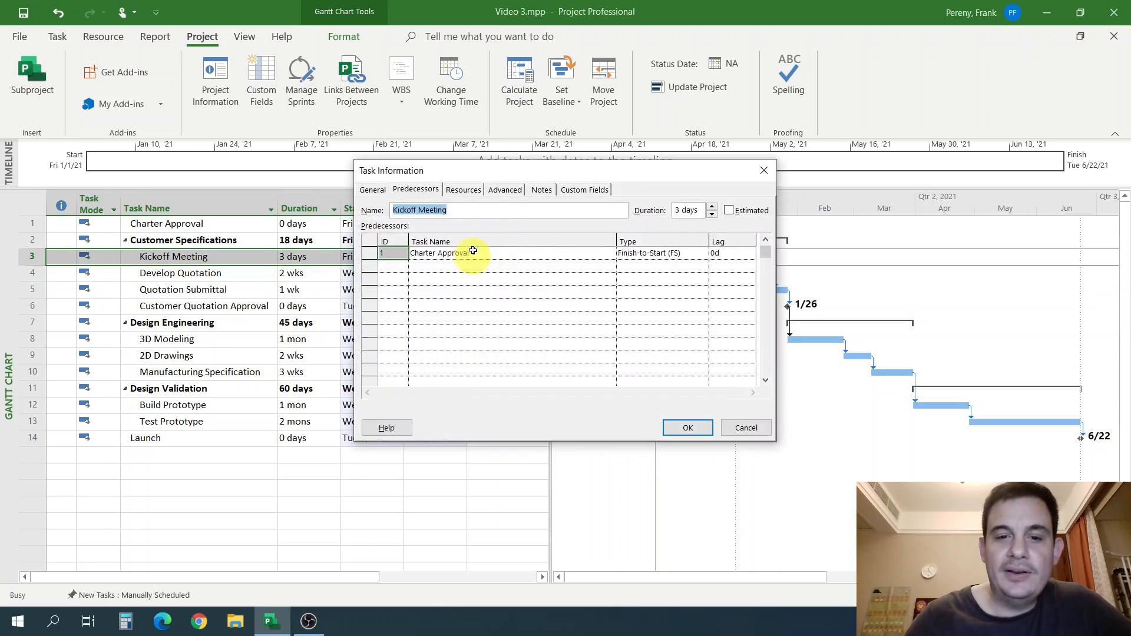
{"action": "left_click", "coordinate": [504, 189]}
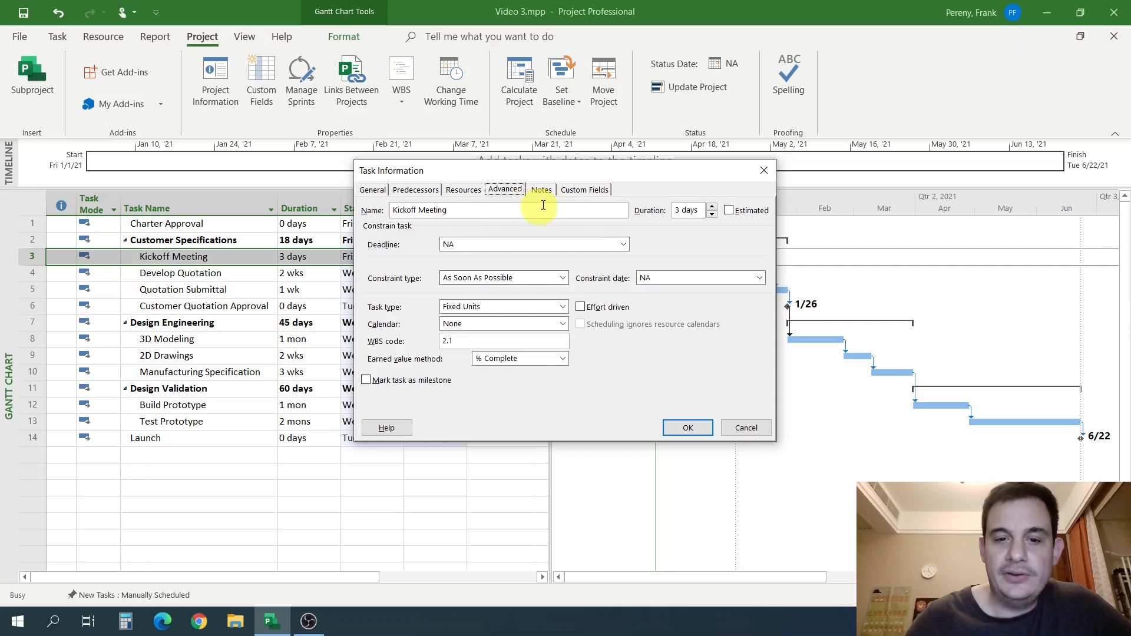
{"action": "left_click", "coordinate": [521, 277]}
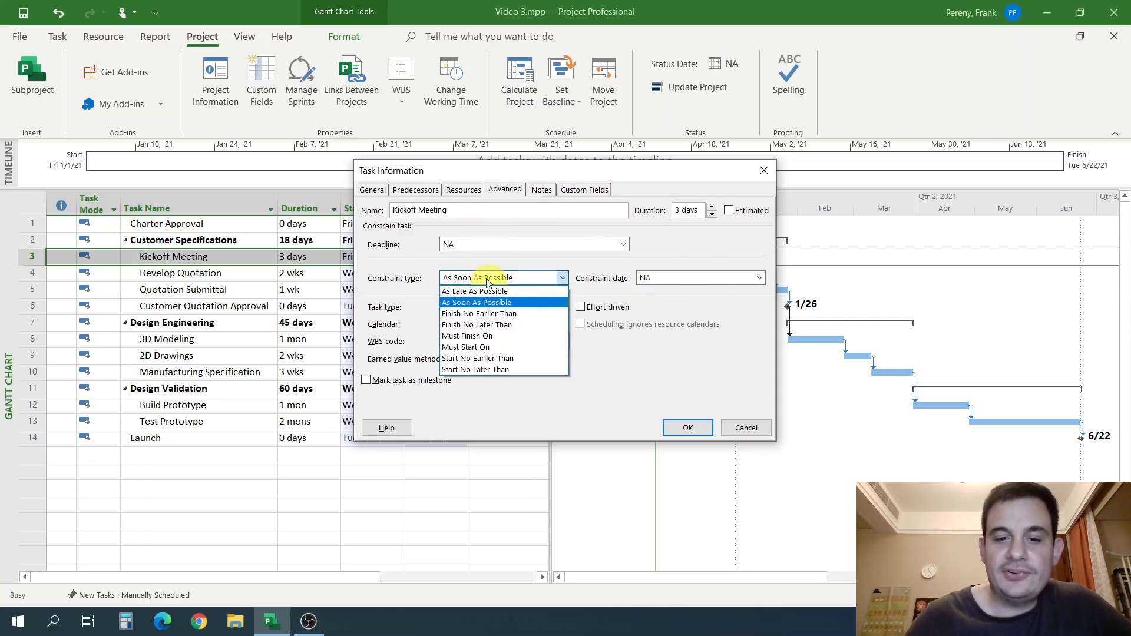
{"action": "left_click", "coordinate": [541, 363]}
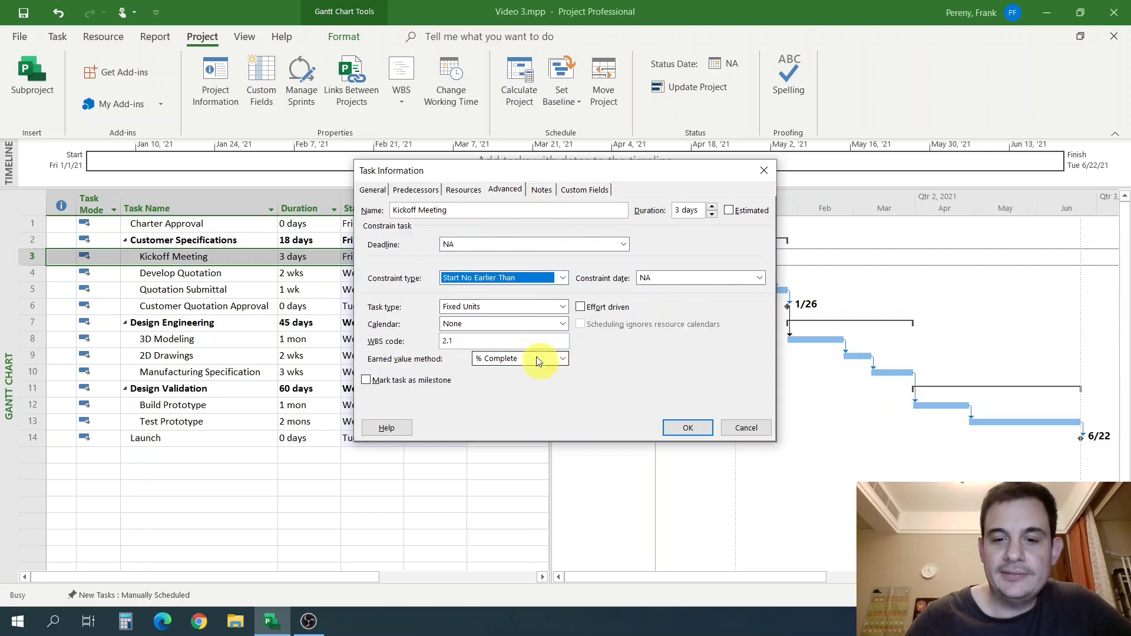
{"action": "left_click", "coordinate": [759, 278]}
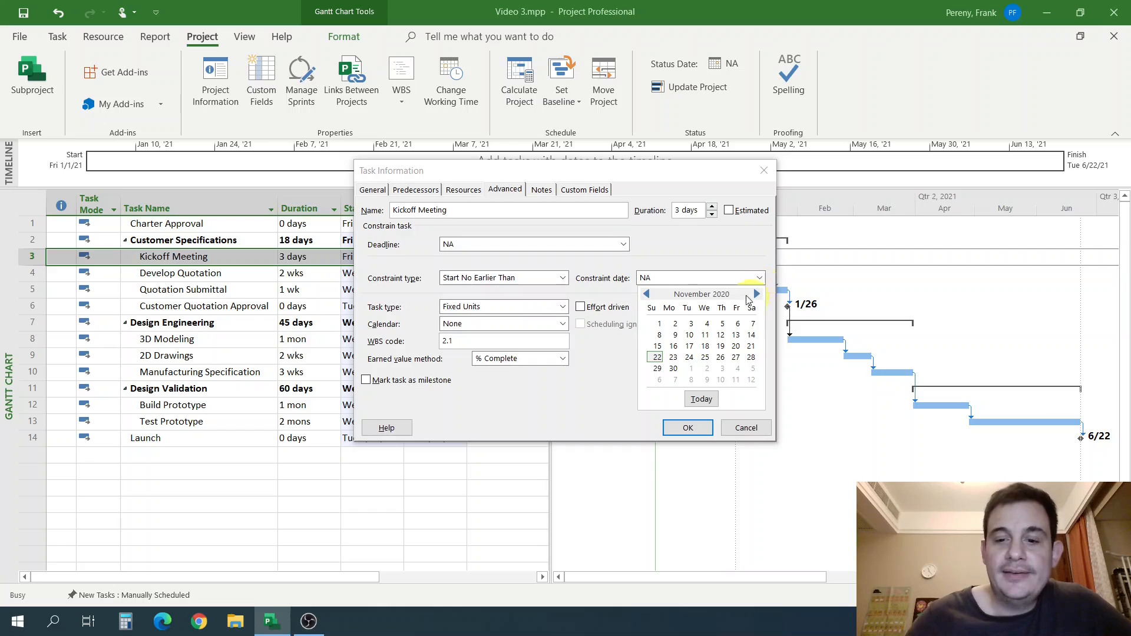
{"action": "left_click", "coordinate": [757, 294]}
{"action": "left_click", "coordinate": [756, 294]}
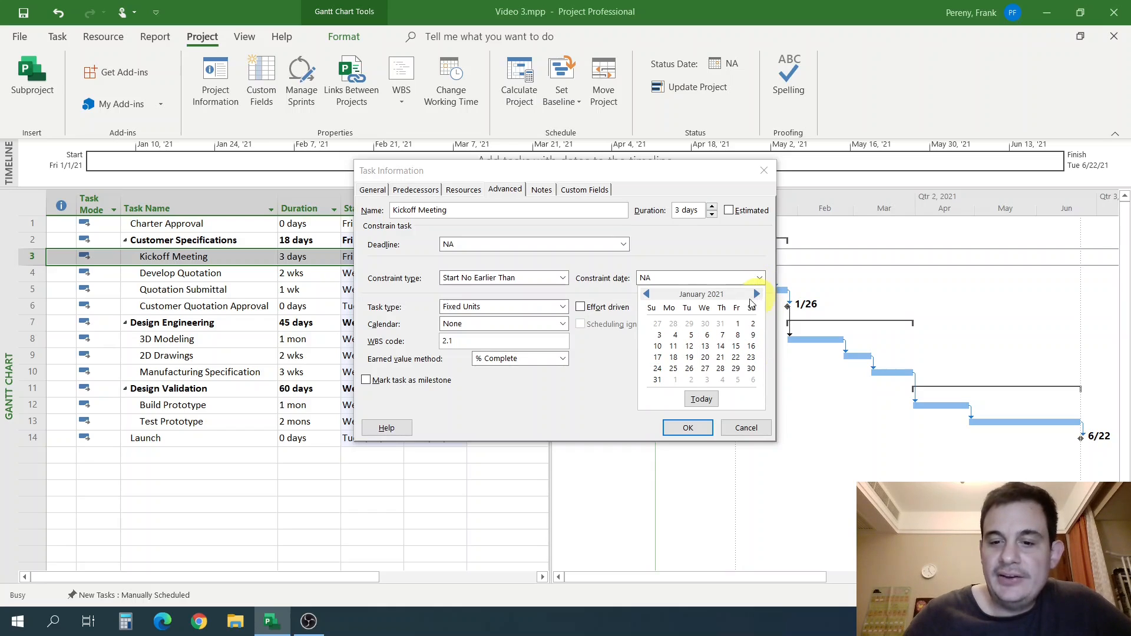
{"action": "left_click", "coordinate": [737, 348]}
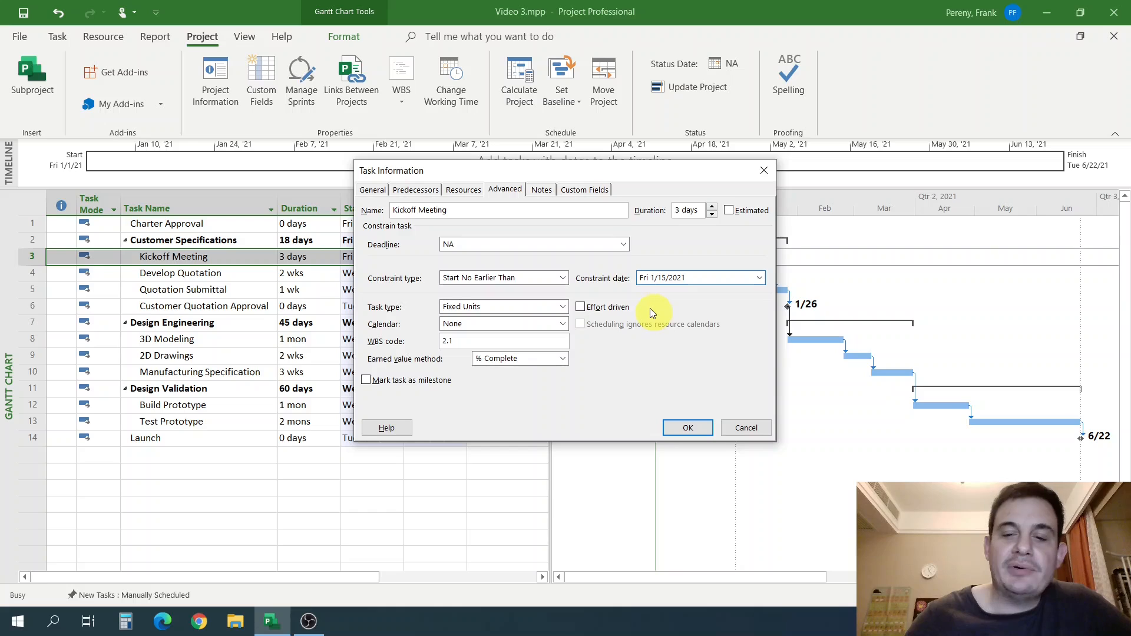
{"action": "left_click", "coordinate": [676, 428]}
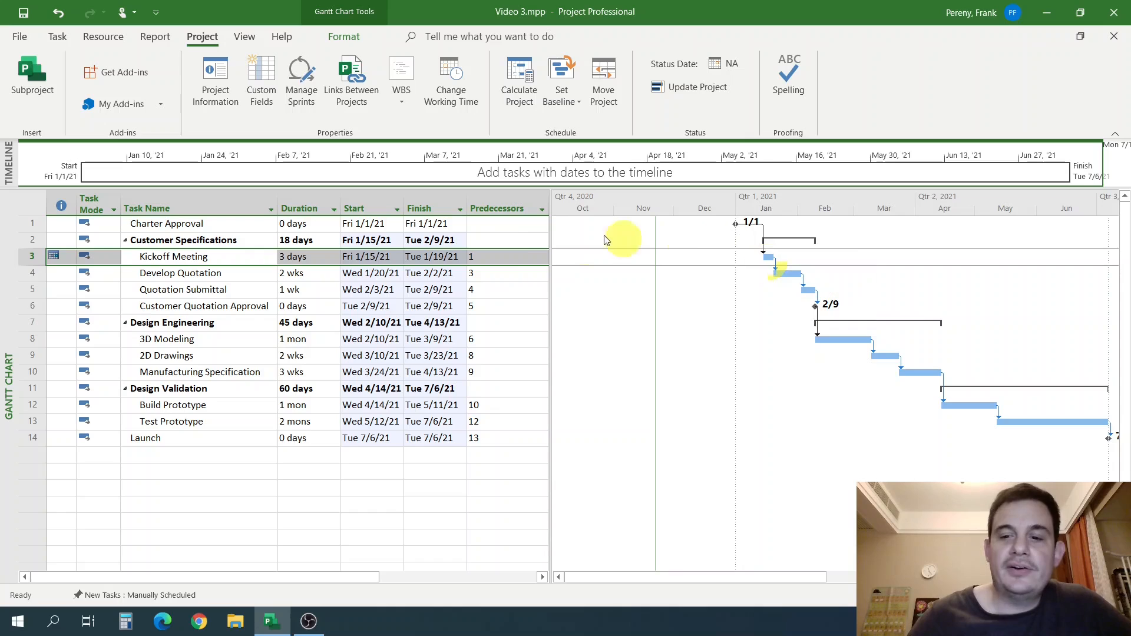
Step: Examine the Kickoff Meeting's constraint indicator, start and finish dates and predecessor, comparing them with Charter Approval and the following tasks
{"action": "left_click", "coordinate": [61, 289]}
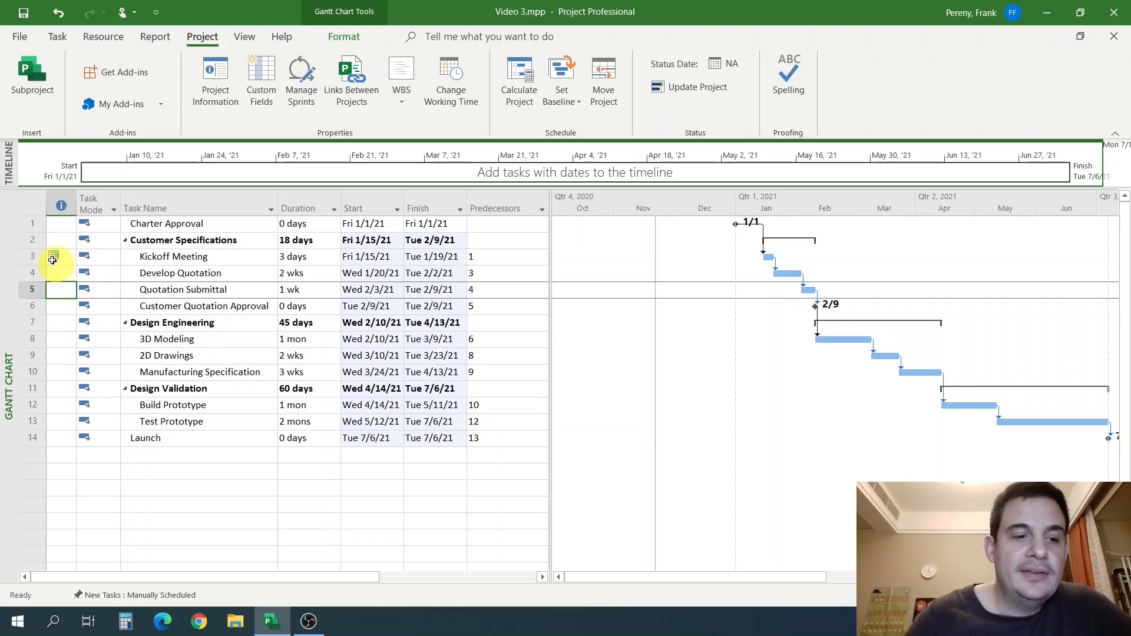
{"action": "mouse_move", "coordinate": [51, 257]}
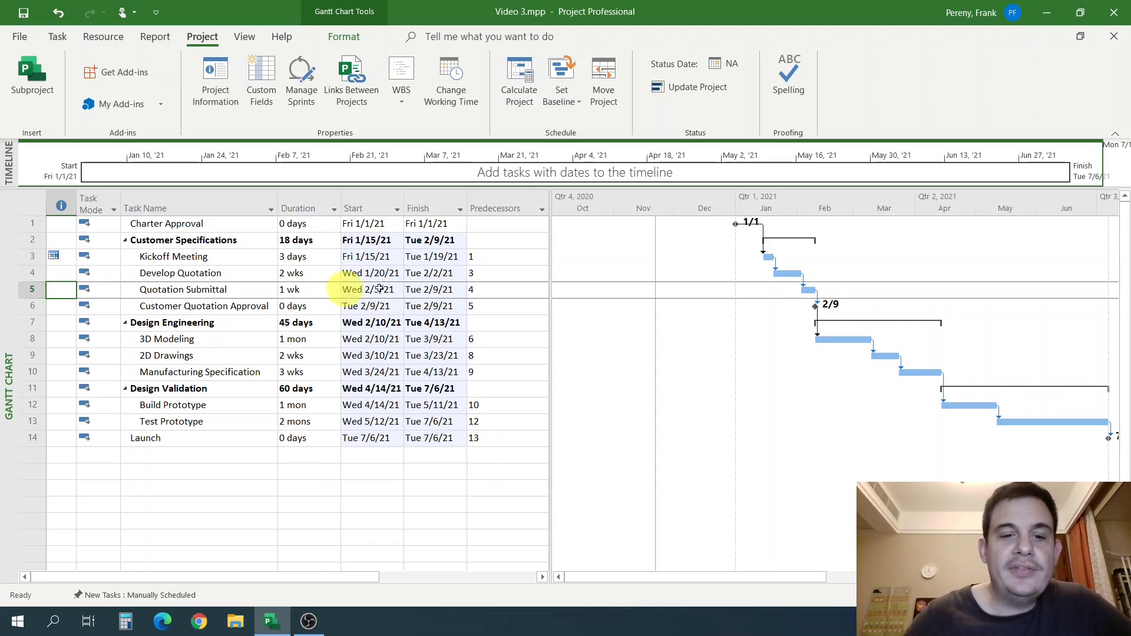
{"action": "left_click", "coordinate": [425, 288]}
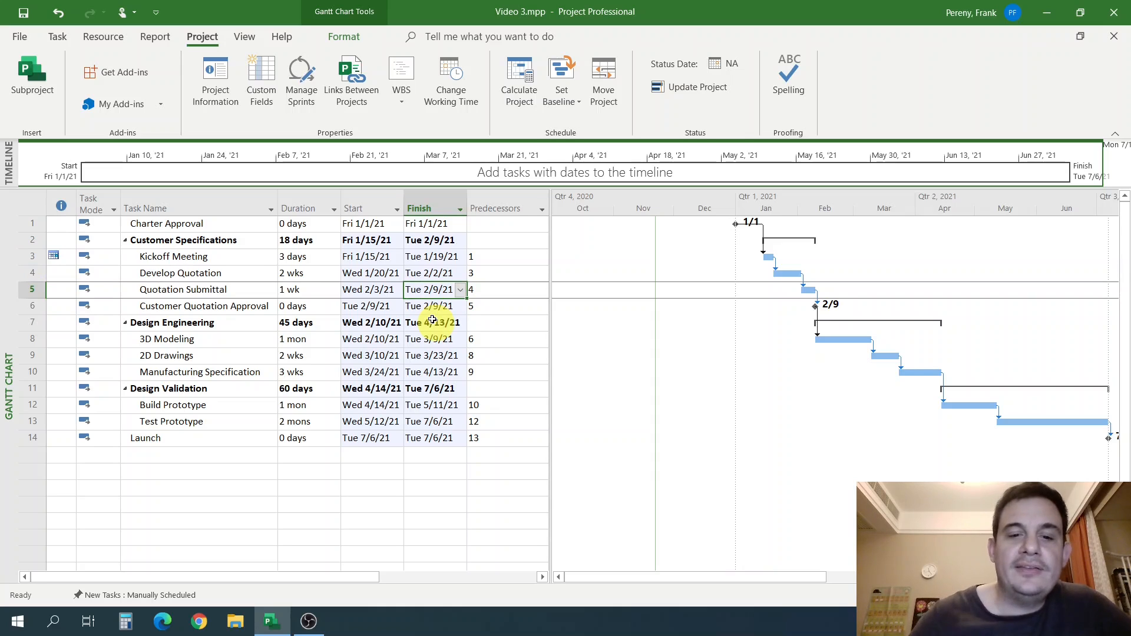
{"action": "left_click", "coordinate": [441, 258]}
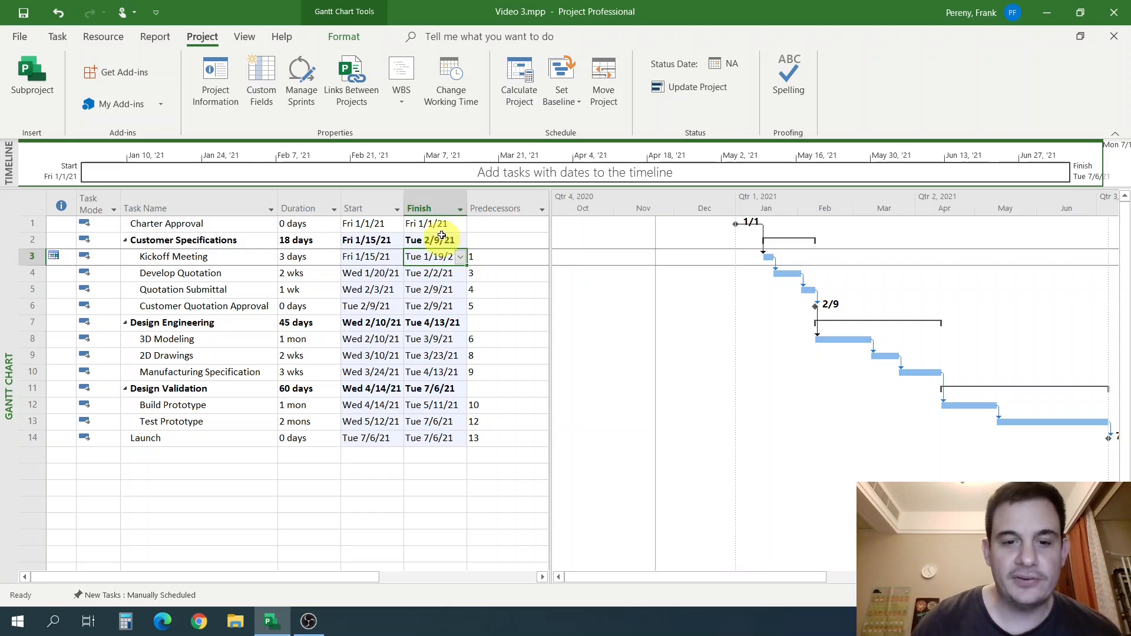
{"action": "left_click", "coordinate": [493, 259]}
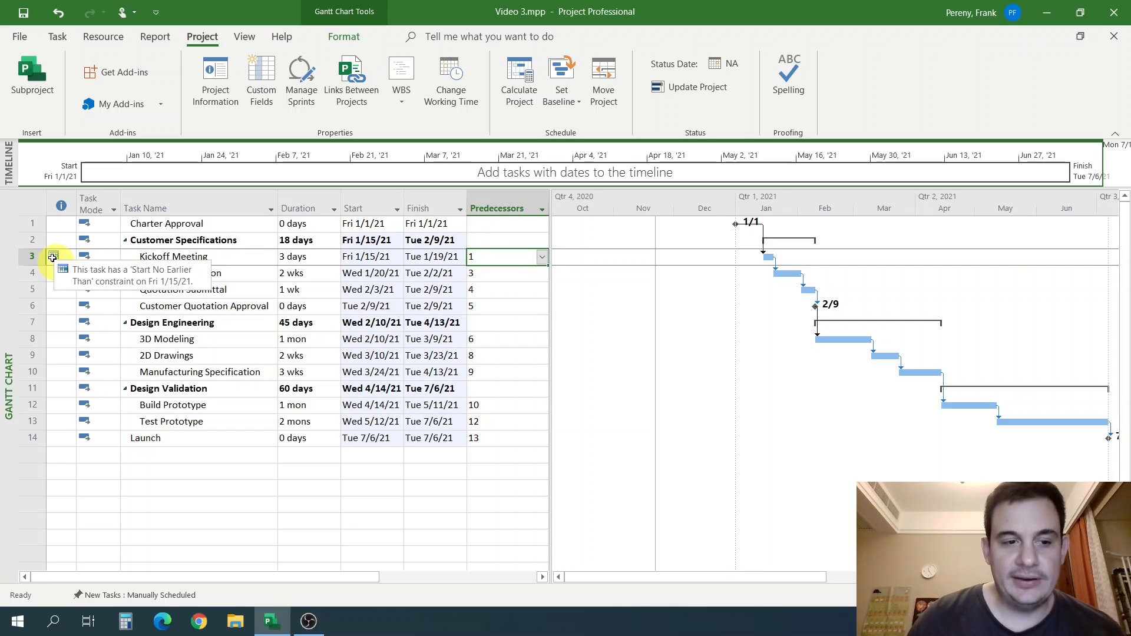
{"action": "left_click", "coordinate": [374, 256]}
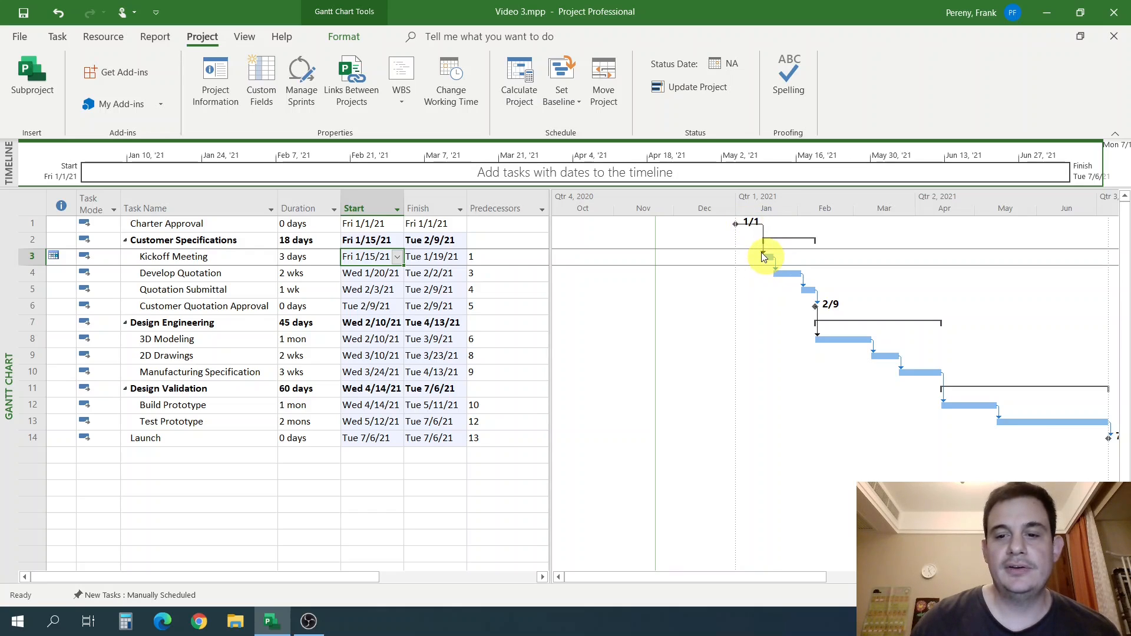
{"action": "left_click", "coordinate": [369, 223]}
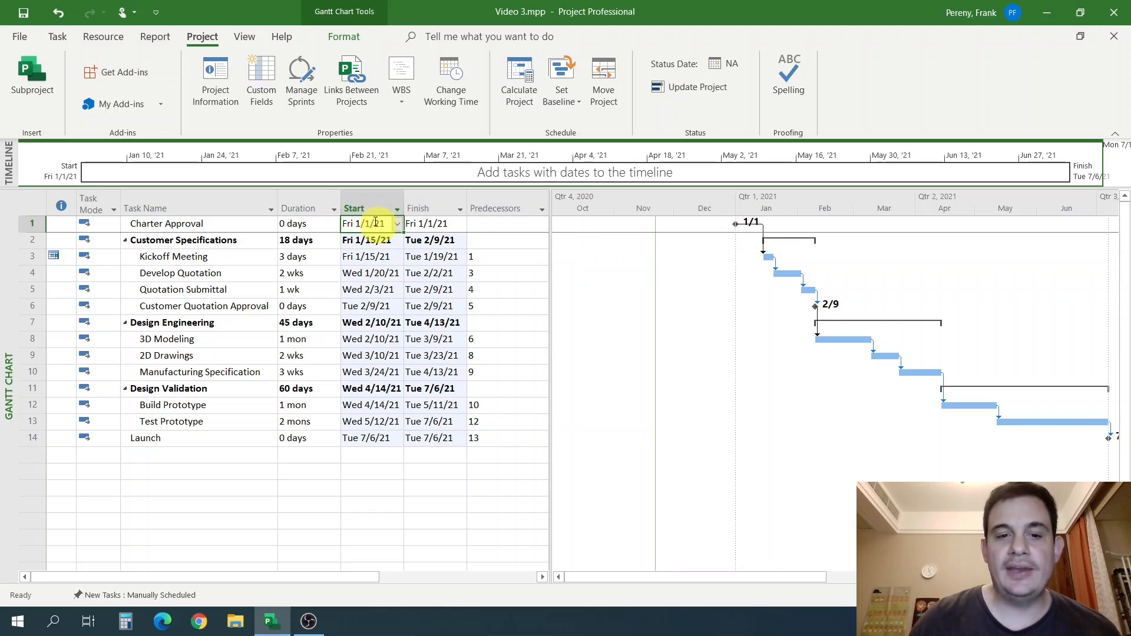
{"action": "left_click", "coordinate": [143, 225]}
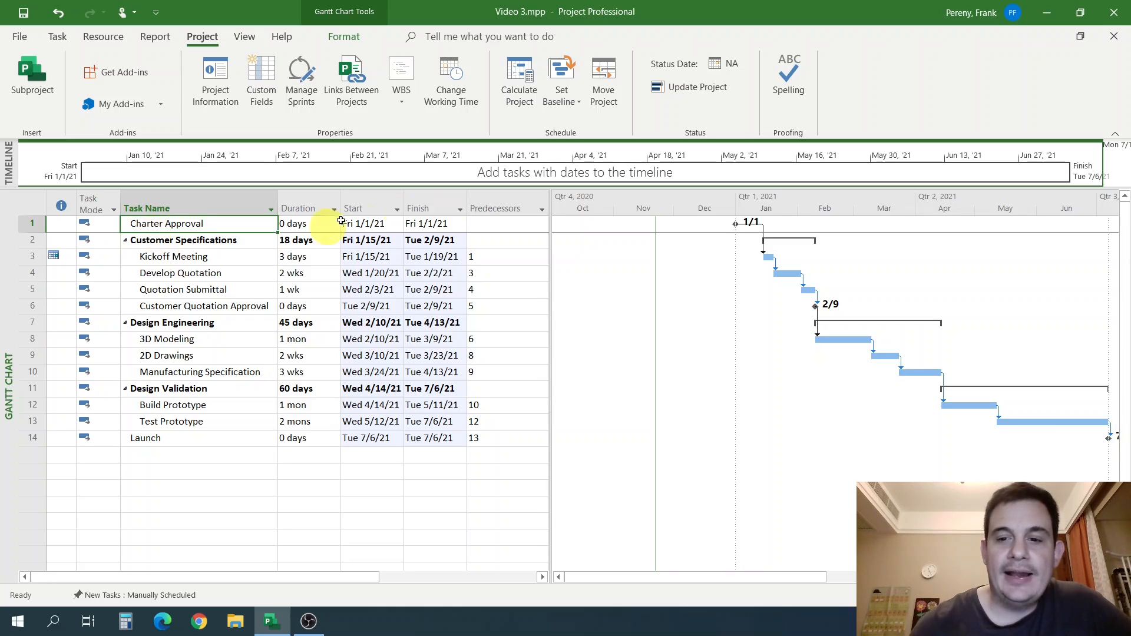
{"action": "left_click", "coordinate": [61, 255]}
{"action": "left_click", "coordinate": [372, 256]}
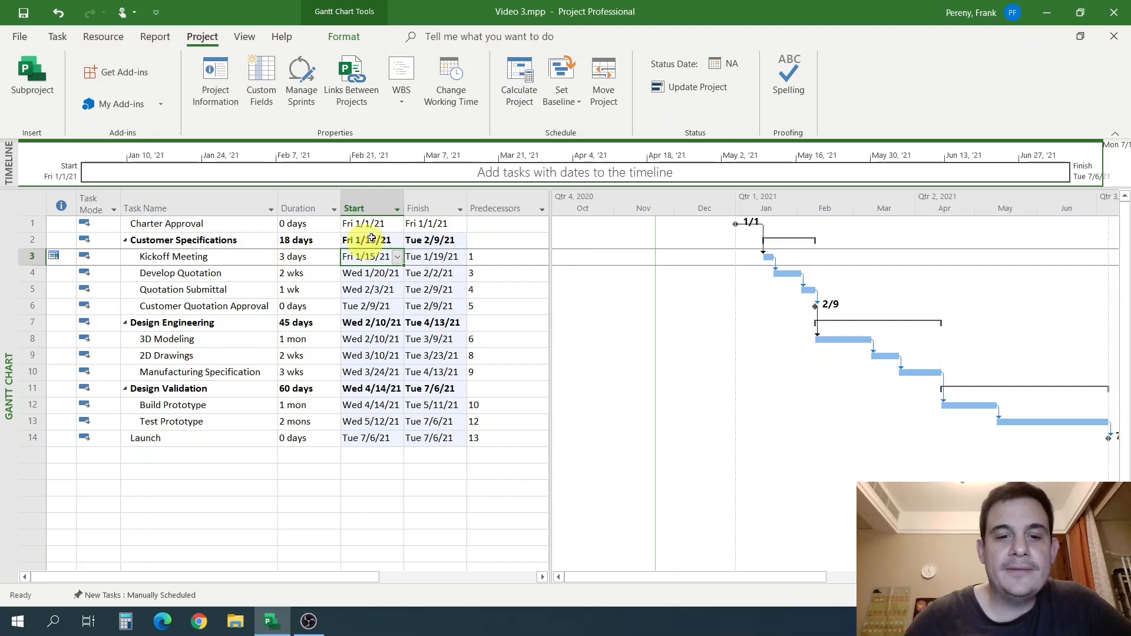
{"action": "left_click", "coordinate": [86, 261]}
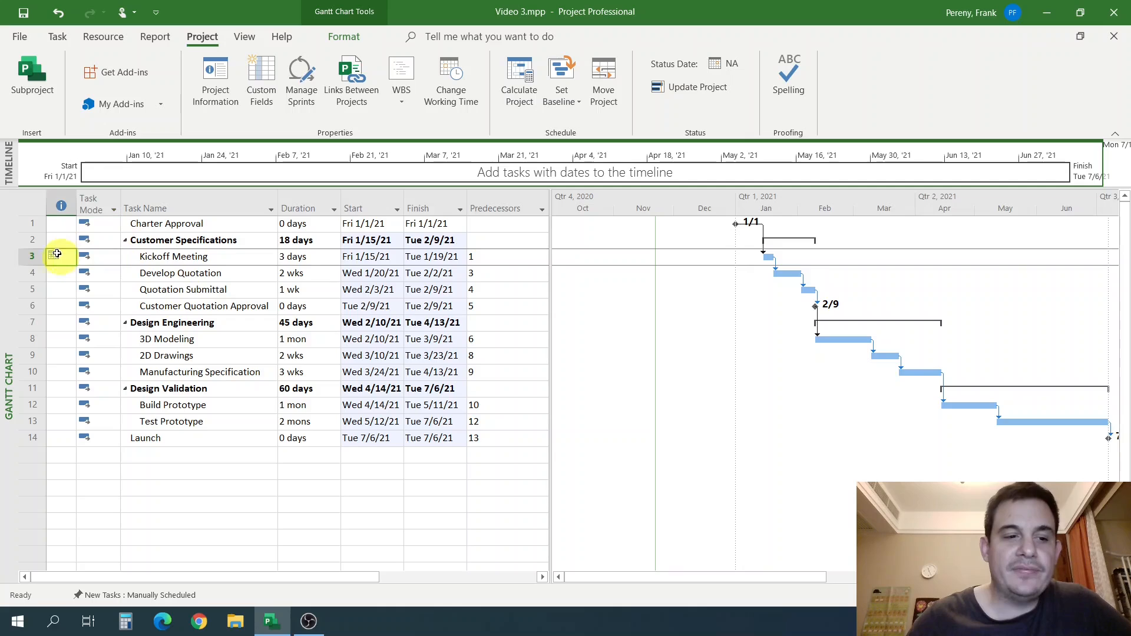
{"action": "left_click", "coordinate": [356, 257]}
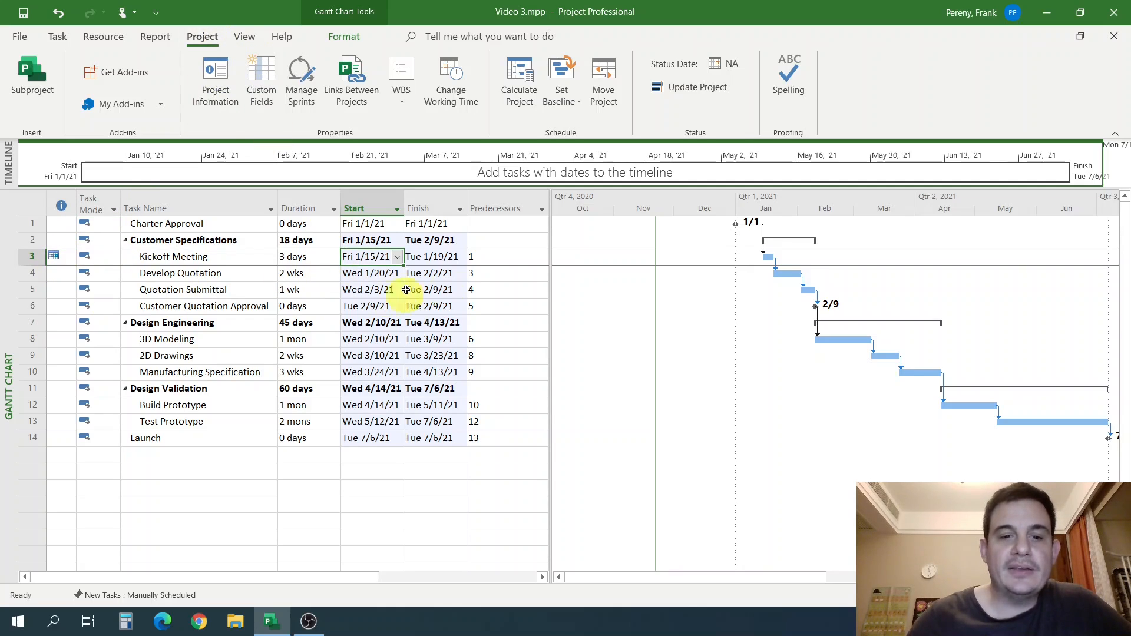
Step: Set the project start date to Mon 2/1/21 and fit the Start column's width to its dates
{"action": "left_click", "coordinate": [213, 78]}
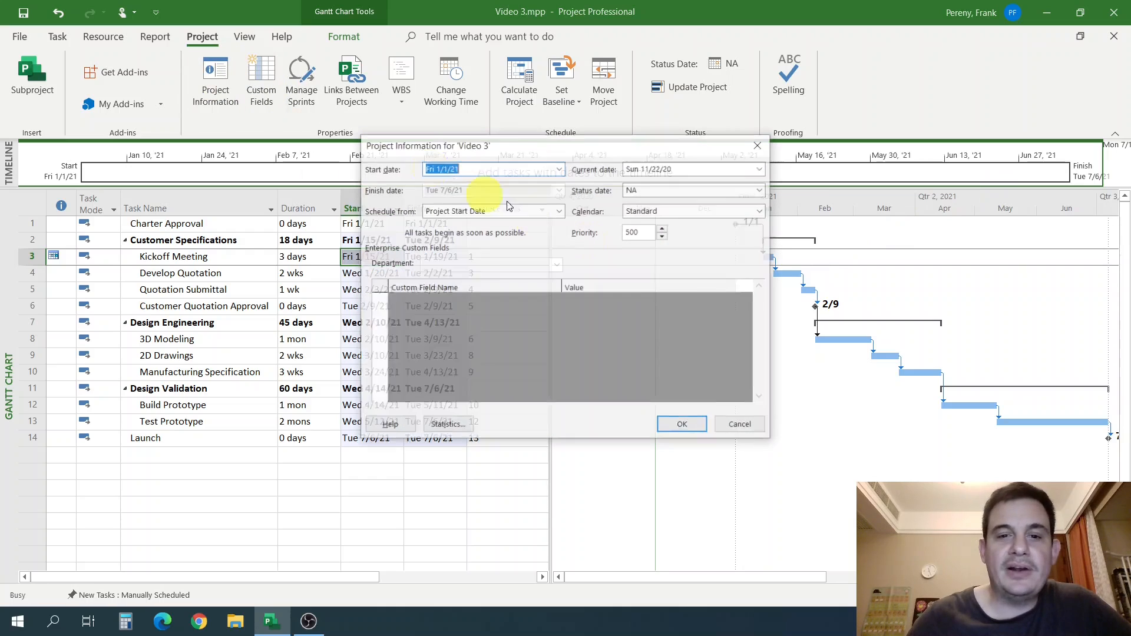
{"action": "left_click", "coordinate": [559, 169]}
{"action": "left_click", "coordinate": [556, 185]}
{"action": "left_click", "coordinate": [486, 215]}
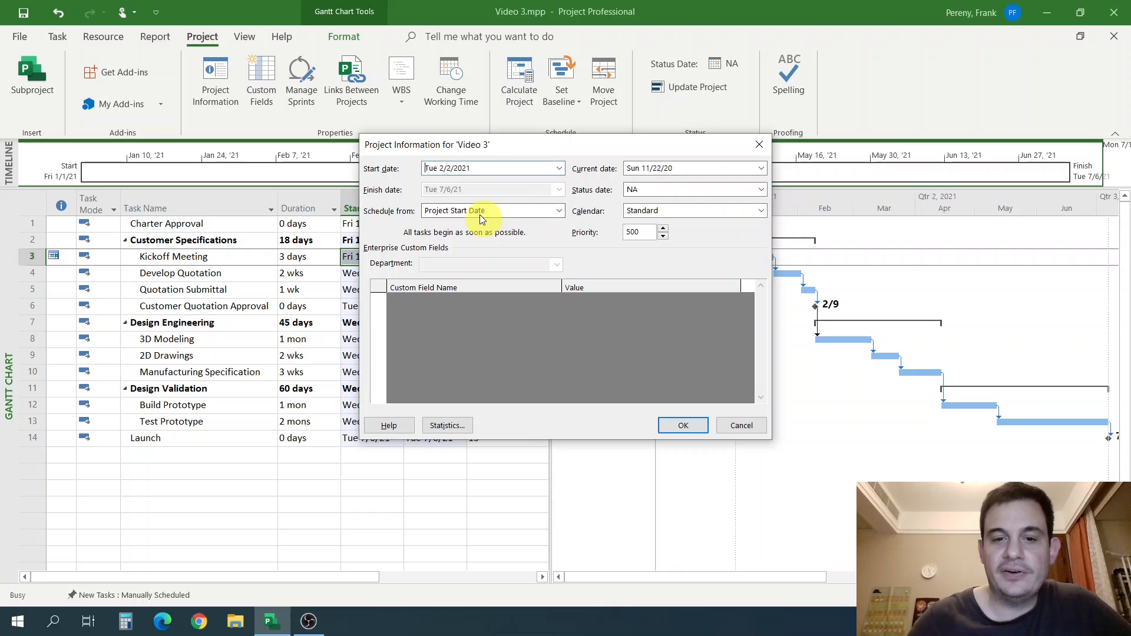
{"action": "left_click", "coordinate": [558, 168]}
{"action": "left_click", "coordinate": [472, 216]}
{"action": "left_click", "coordinate": [683, 425]}
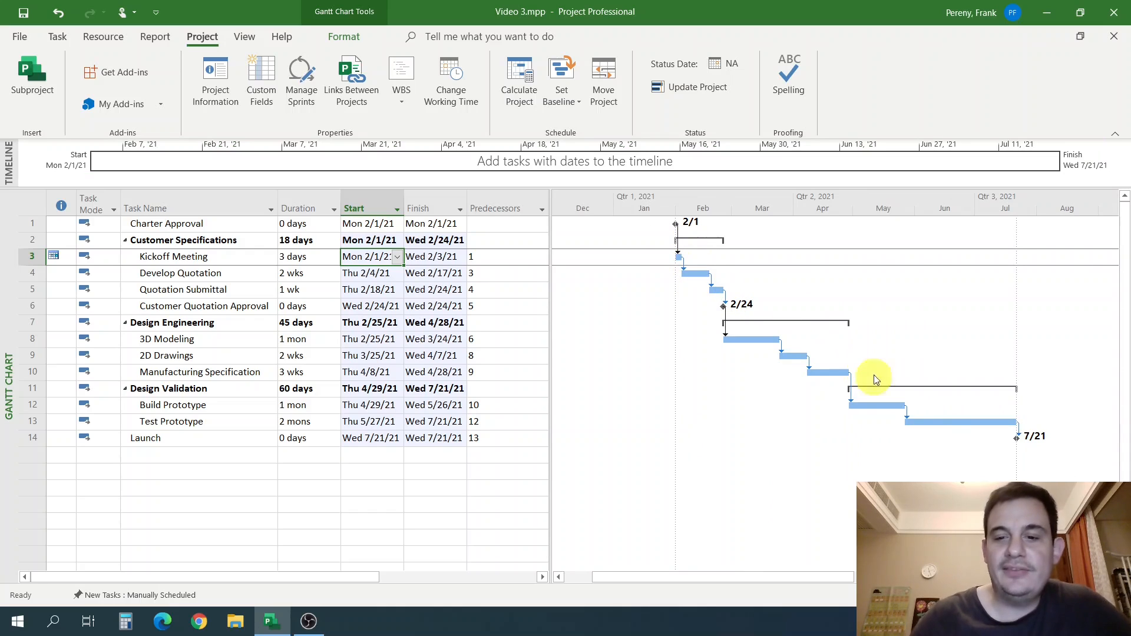
{"action": "double_click", "coordinate": [405, 200]}
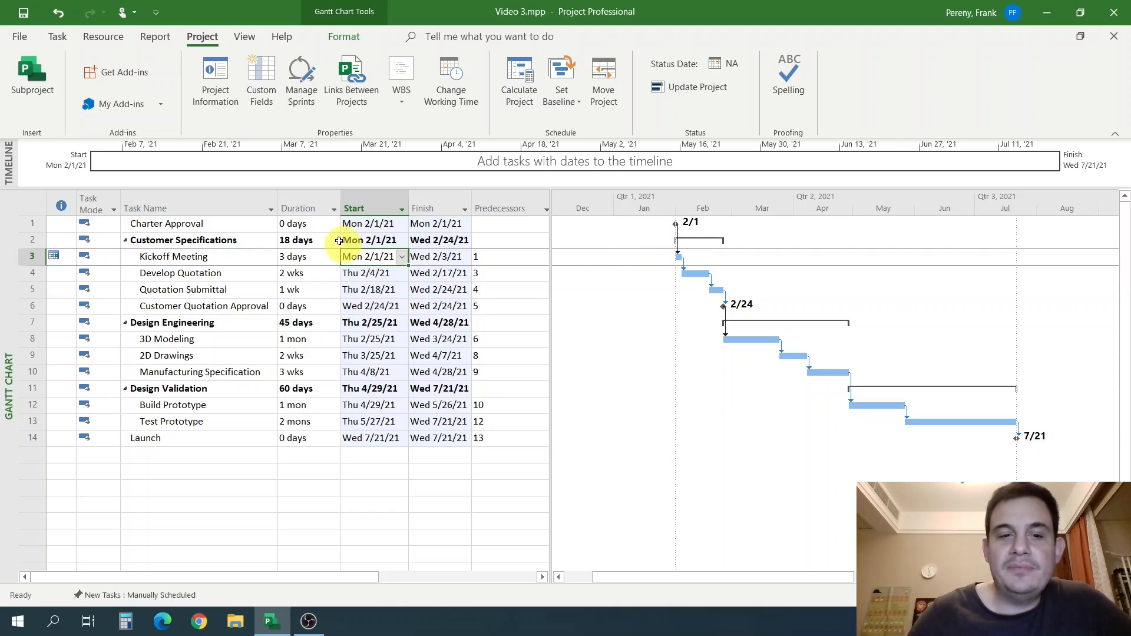
{"action": "left_click", "coordinate": [362, 219]}
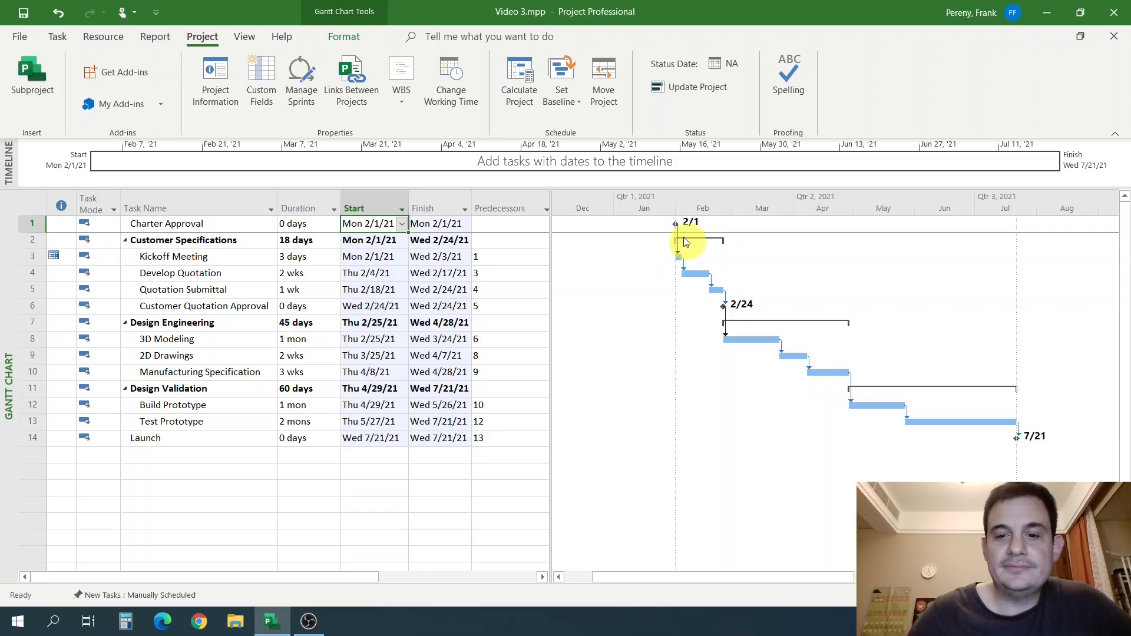
Step: Set a 1w lag on the Kickoff Meeting's Finish-to-Start link with Charter Approval and apply it
{"action": "left_click", "coordinate": [241, 258]}
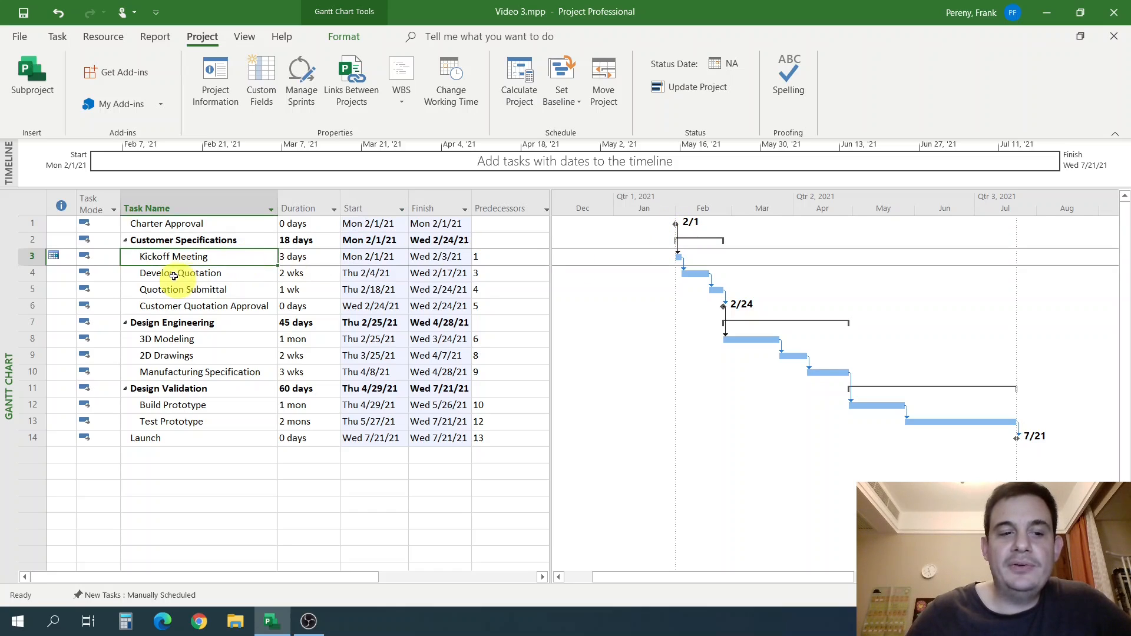
{"action": "double_click", "coordinate": [223, 259]}
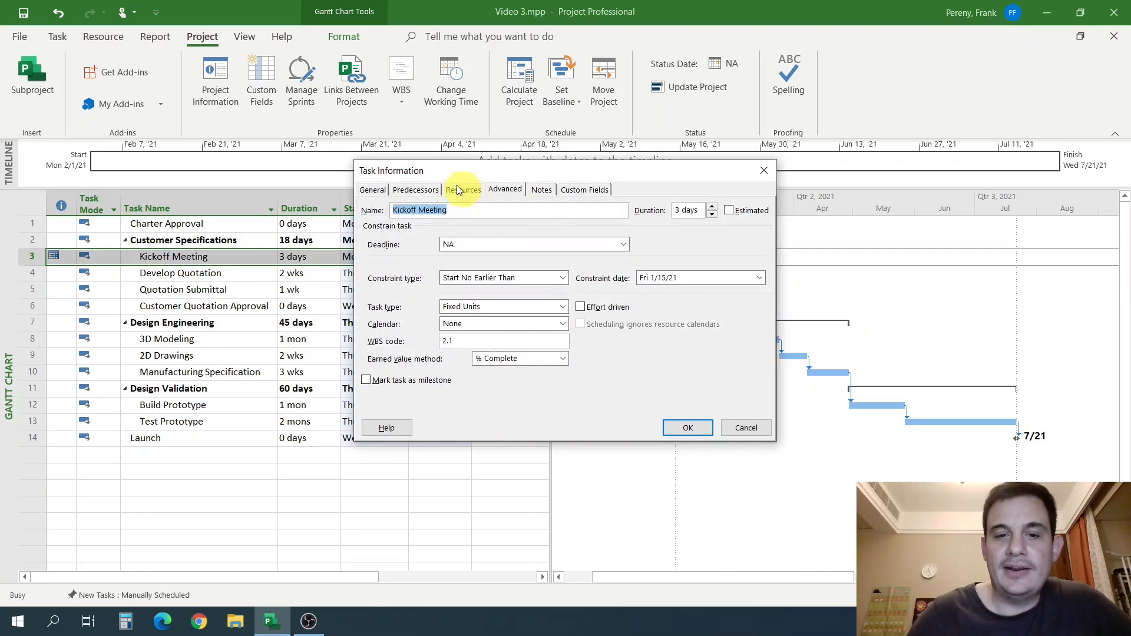
{"action": "left_click", "coordinate": [415, 189]}
{"action": "left_click", "coordinate": [725, 253]}
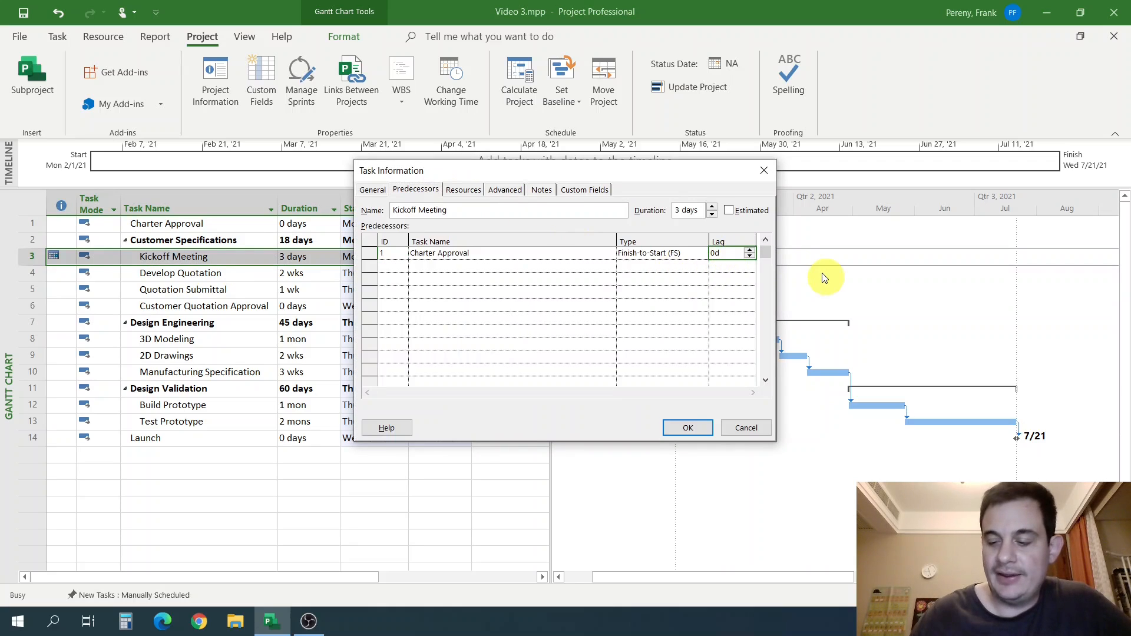
{"action": "key", "text": "BackSpace"}
{"action": "key", "text": "BackSpace"}
{"action": "type", "text": "1w"}
{"action": "key", "text": "Return"}
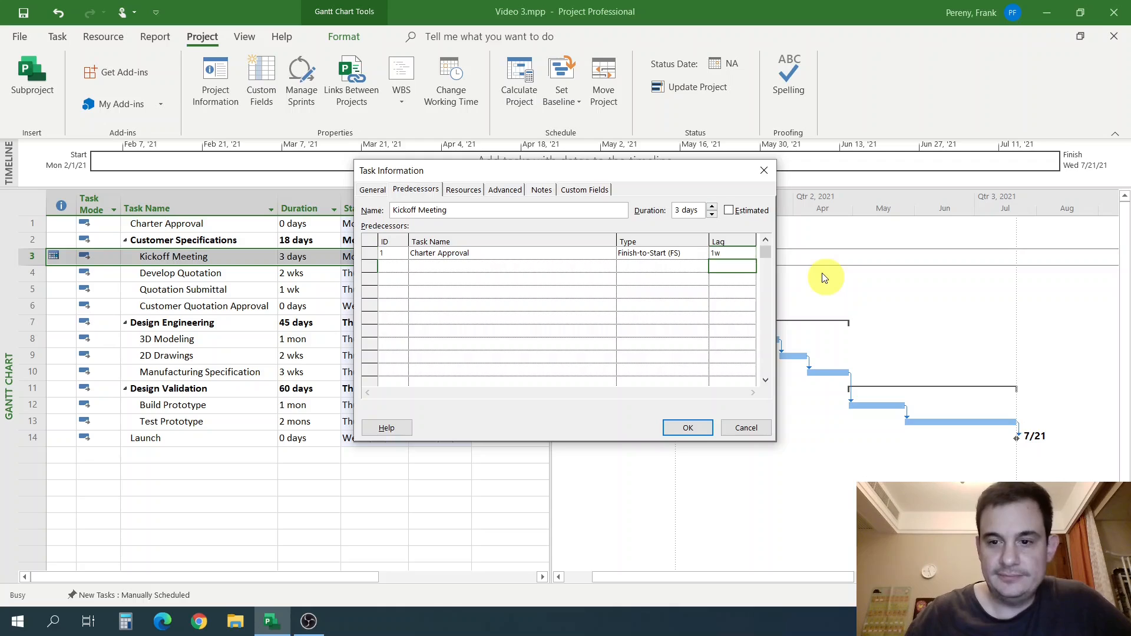
{"action": "left_click", "coordinate": [694, 428]}
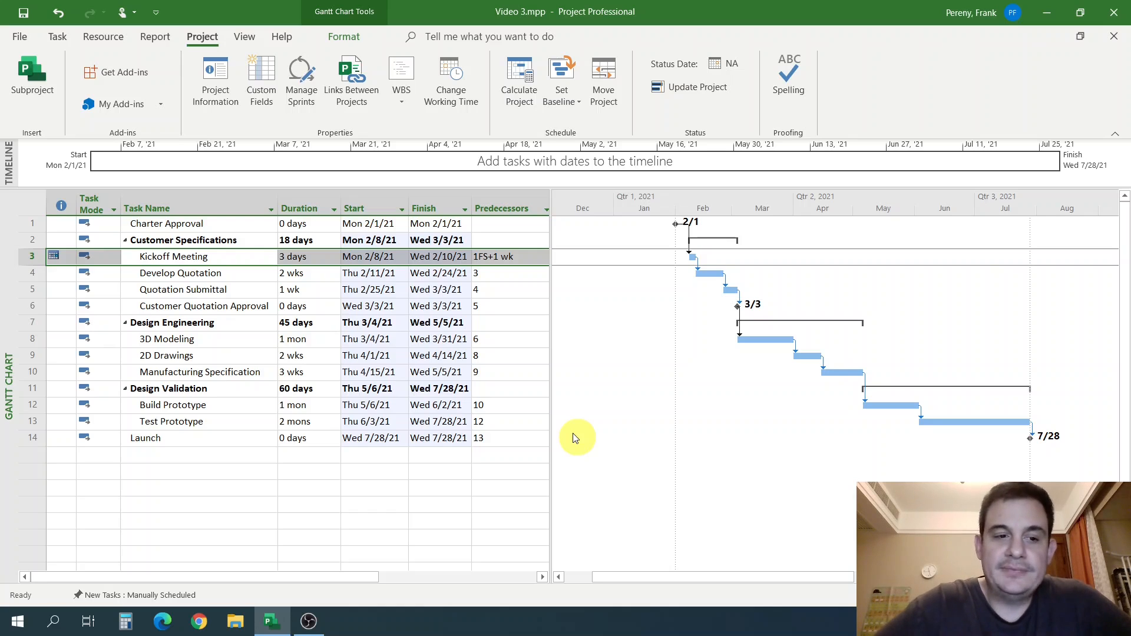
Step: Delete the Kickoff Meeting's predecessor and allow the tasks to move before the project start date
{"action": "left_click", "coordinate": [356, 355]}
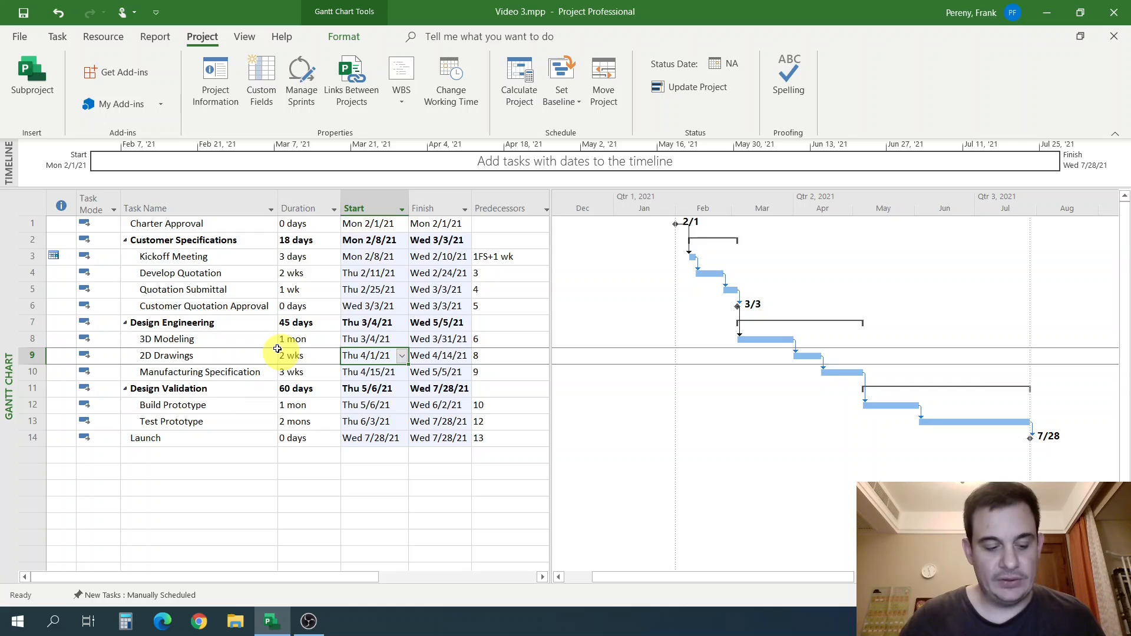
{"action": "left_click", "coordinate": [477, 255]}
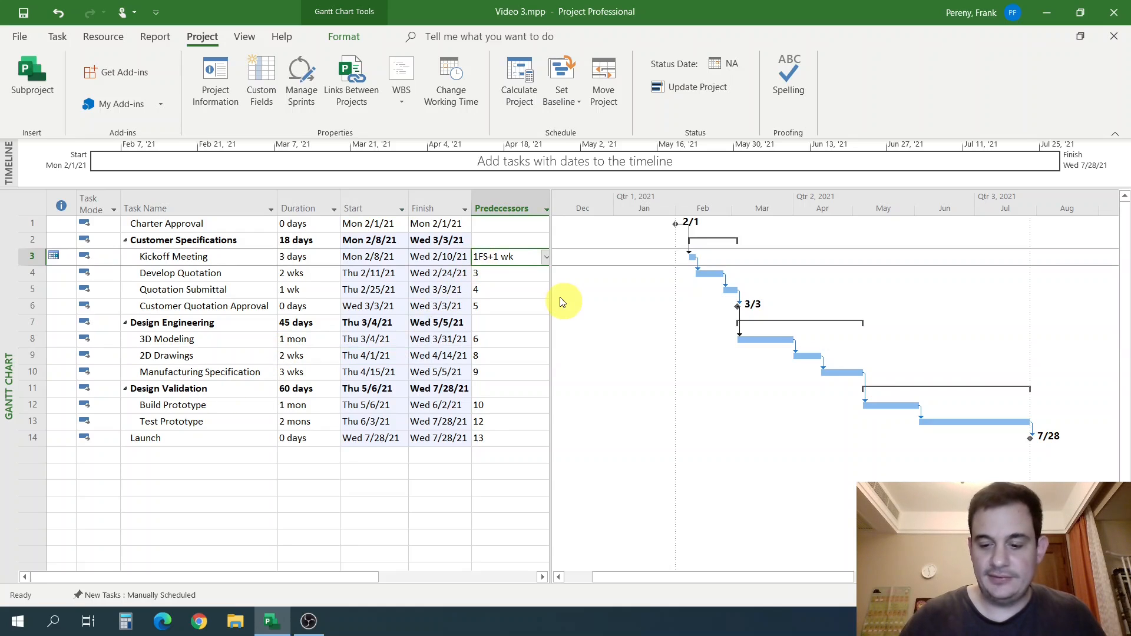
{"action": "key", "text": "Delete"}
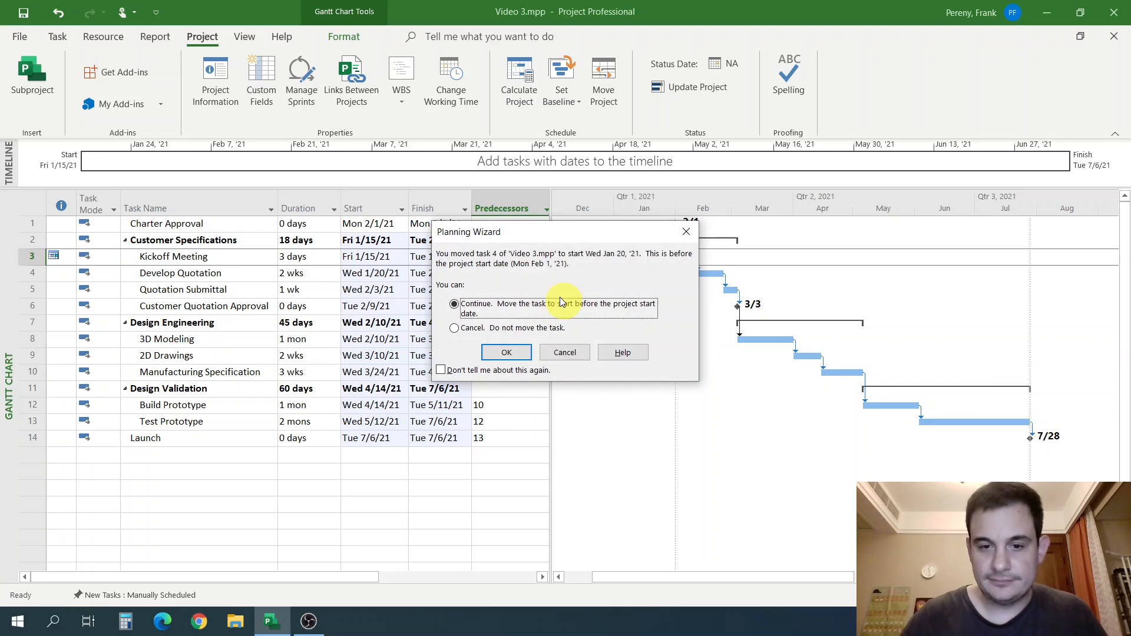
{"action": "left_click", "coordinate": [509, 353]}
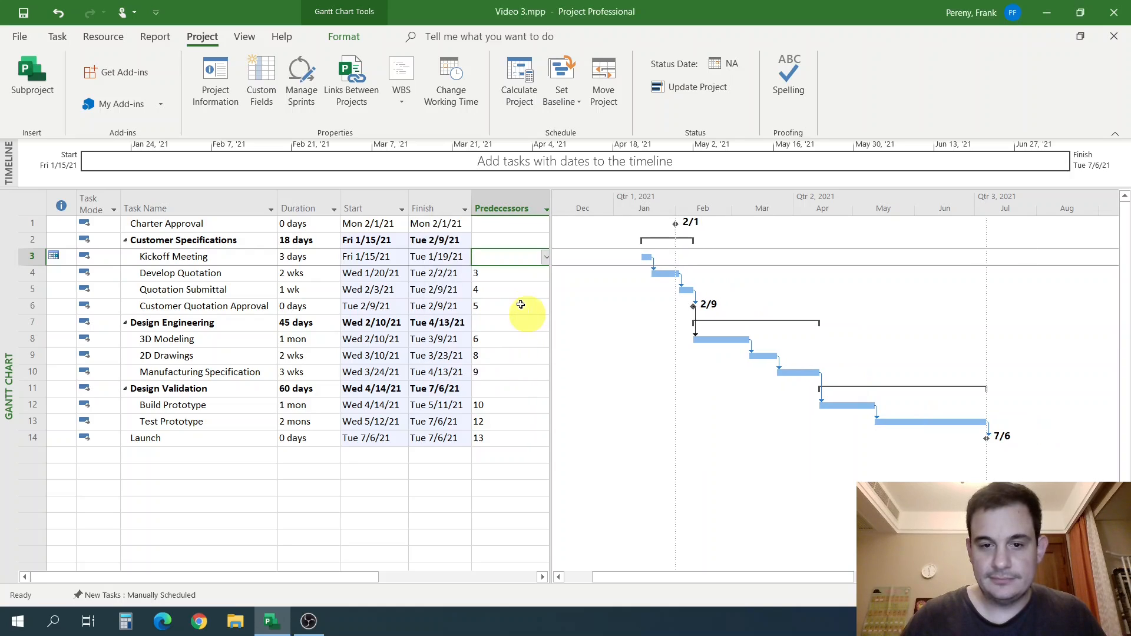
Step: Undo the Kickoff Meeting's predecessor deletion, lag and constraint changes, together with the project start date change
{"action": "key", "text": "ctrl+z"}
{"action": "key", "text": "ctrl+z"}
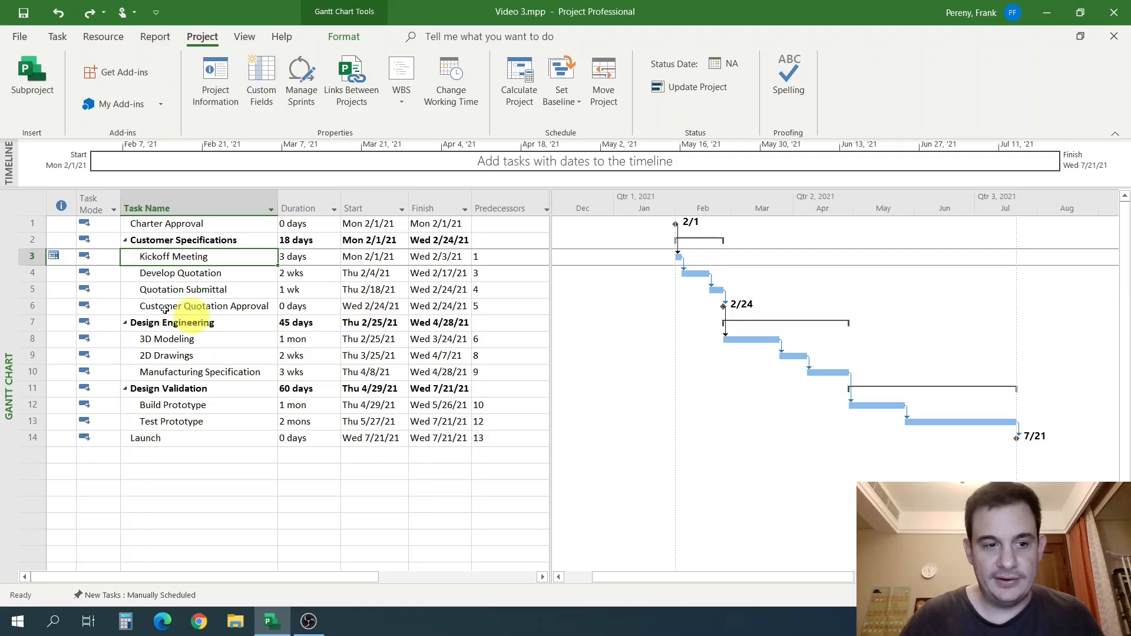
{"action": "key", "text": "ctrl+z"}
{"action": "key", "text": "ctrl+z"}
{"action": "key", "text": "ctrl+z"}
{"action": "key", "text": "ctrl+z"}
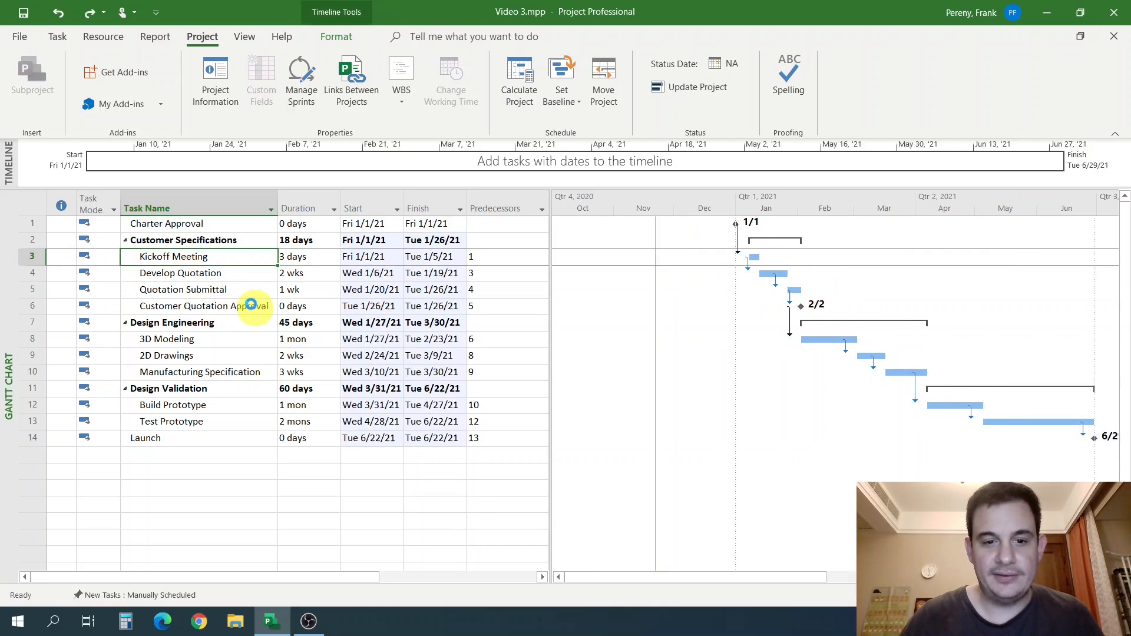
{"action": "left_click", "coordinate": [351, 285]}
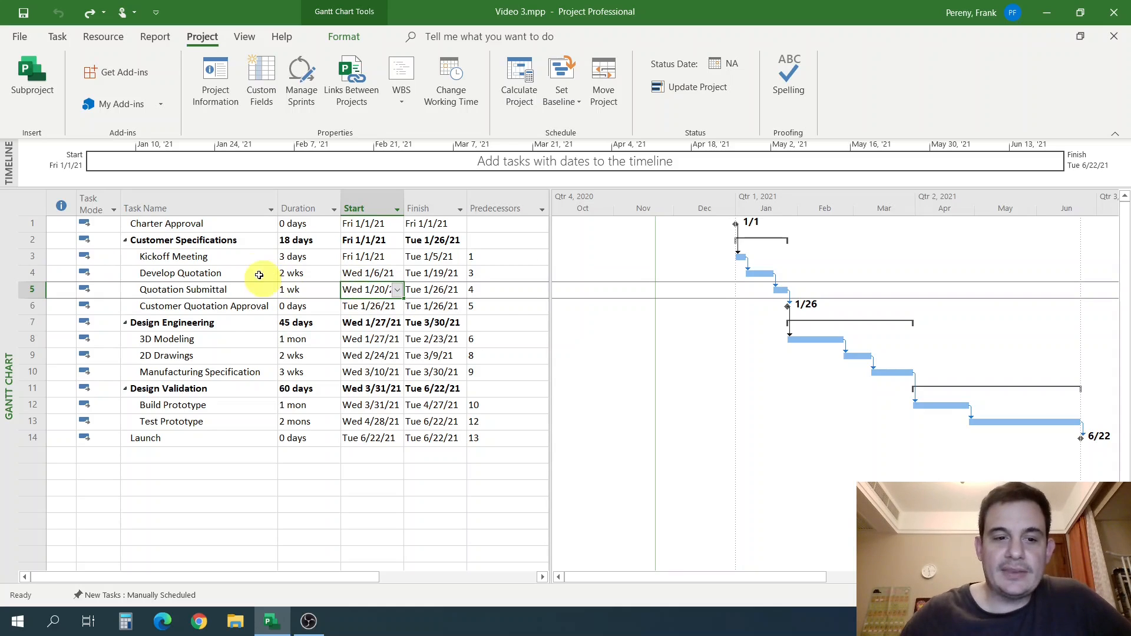
{"action": "left_click", "coordinate": [252, 258]}
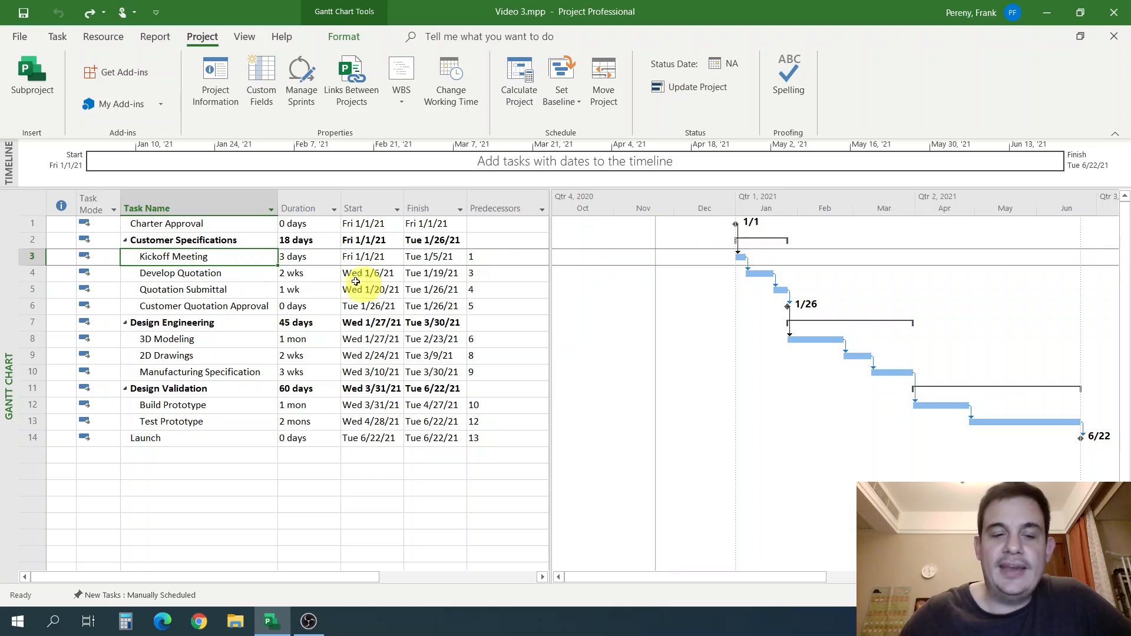
{"action": "left_click", "coordinate": [264, 277]}
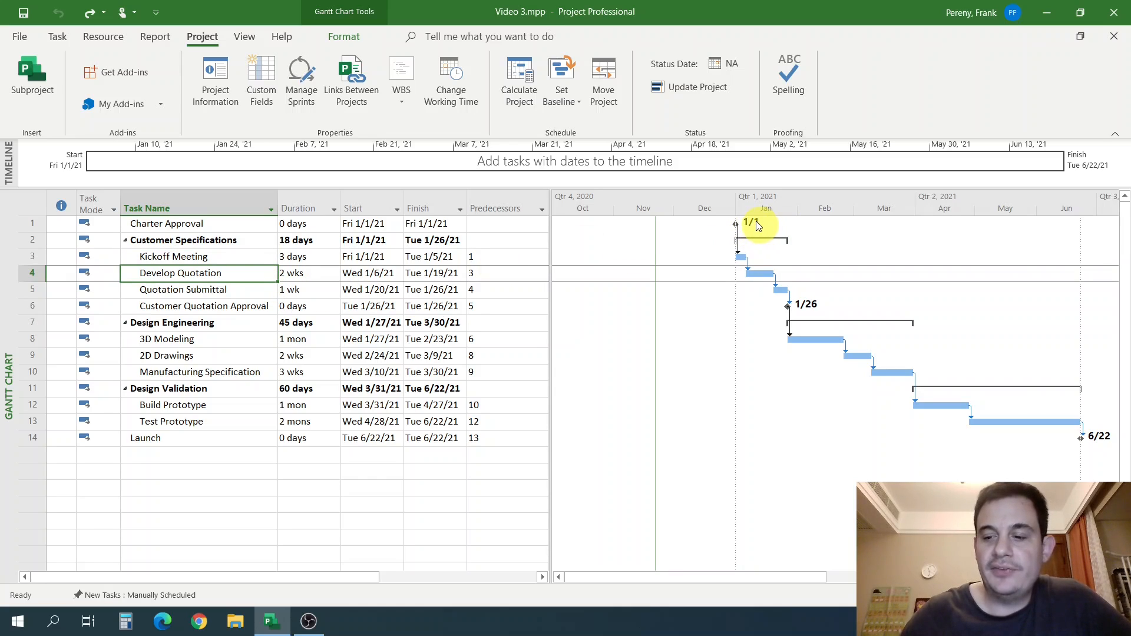
{"action": "left_click", "coordinate": [310, 274]}
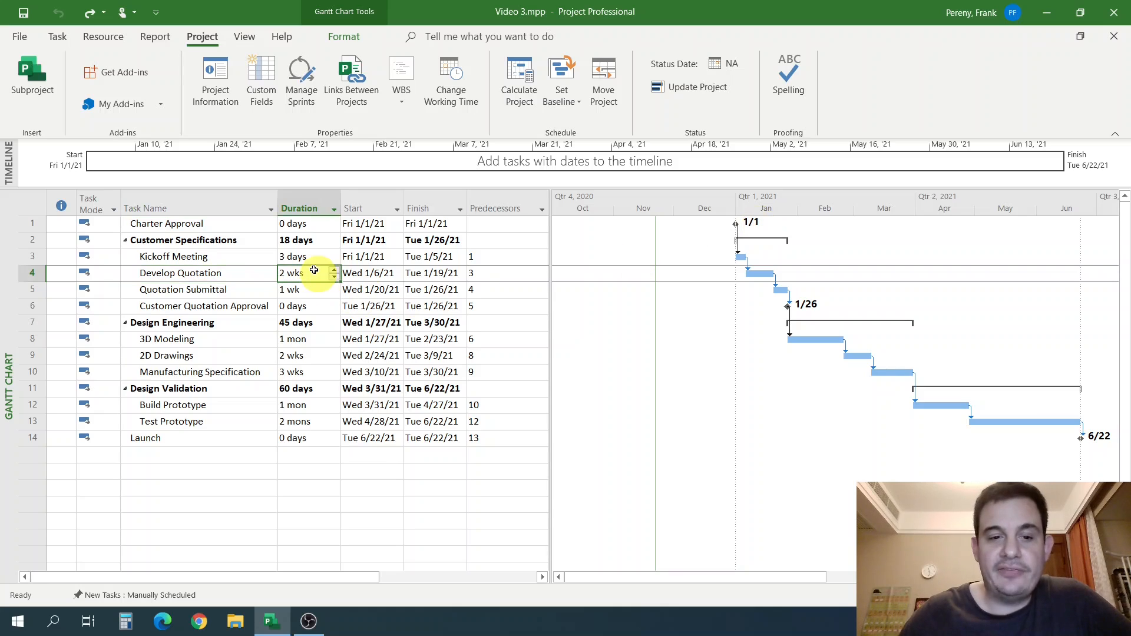
{"action": "left_click", "coordinate": [245, 257]}
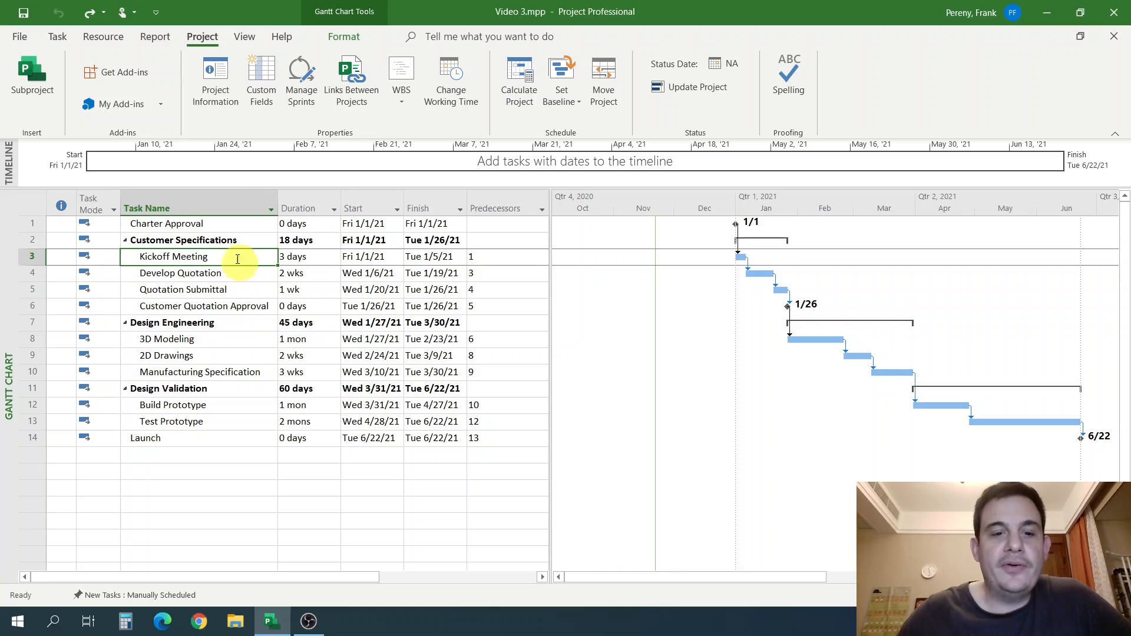
{"action": "left_click", "coordinate": [239, 258]}
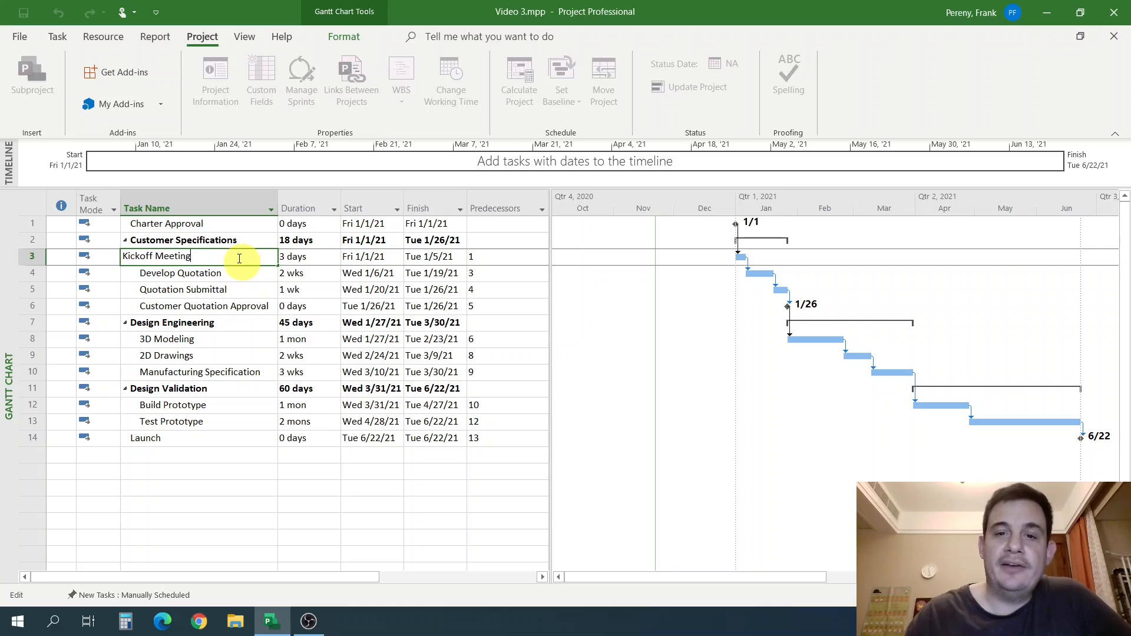
{"action": "left_click", "coordinate": [245, 278]}
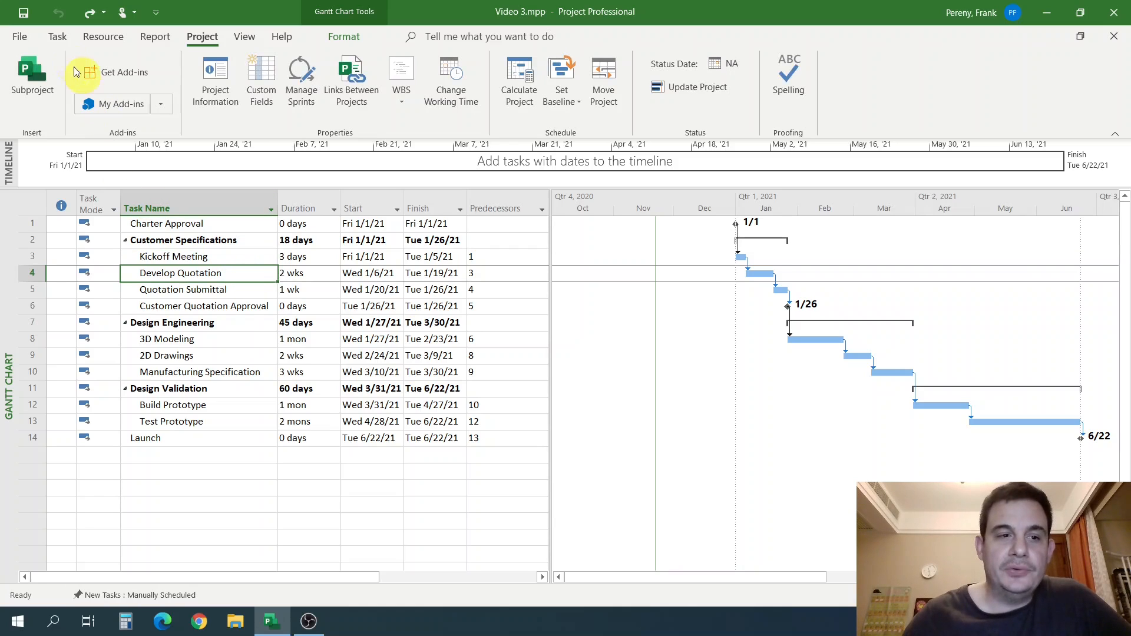
Step: Set a 1w lag on the Kickoff Meeting's Finish-to-Start link with Charter Approval
{"action": "left_click", "coordinate": [58, 37]}
{"action": "left_click", "coordinate": [231, 259]}
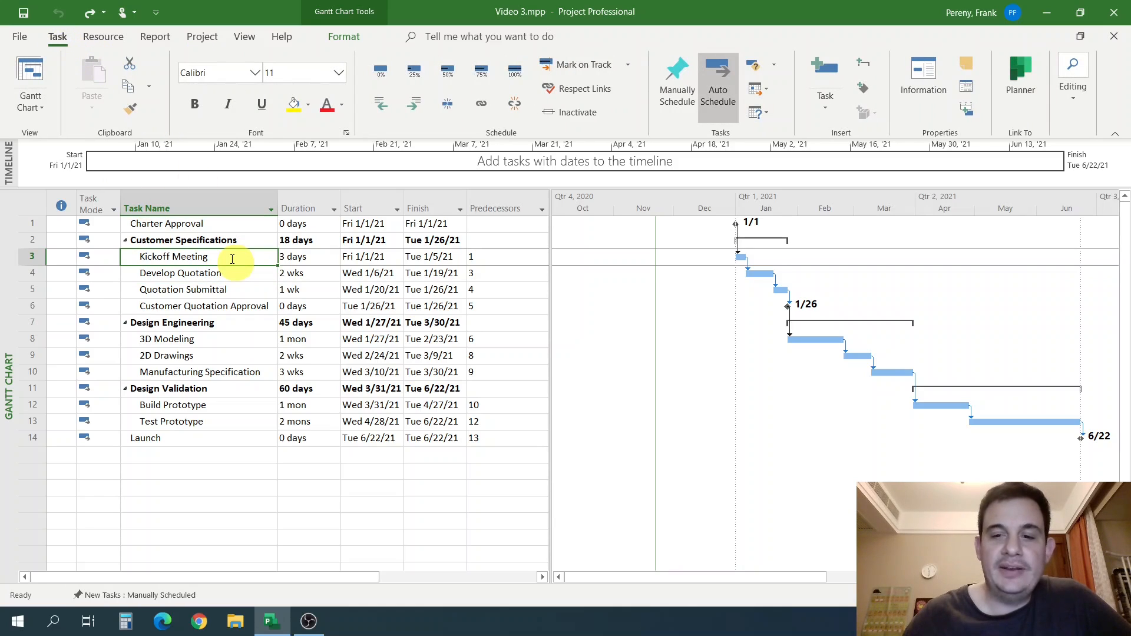
{"action": "double_click", "coordinate": [232, 259]}
{"action": "left_click", "coordinate": [733, 254]}
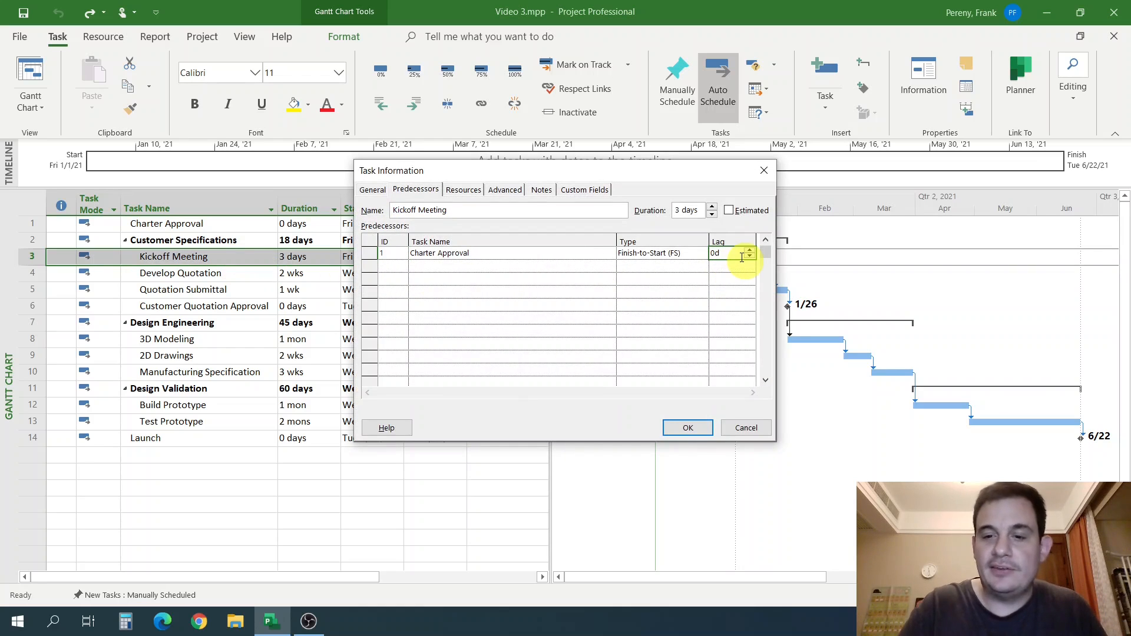
{"action": "type", "text": "1w"}
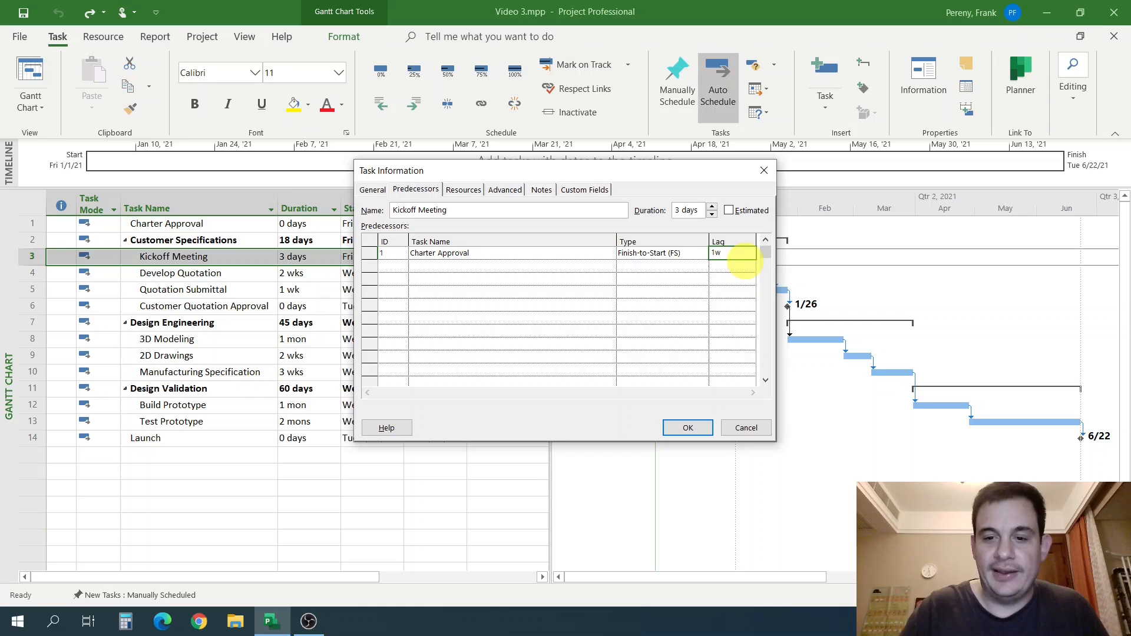
{"action": "left_click", "coordinate": [688, 428]}
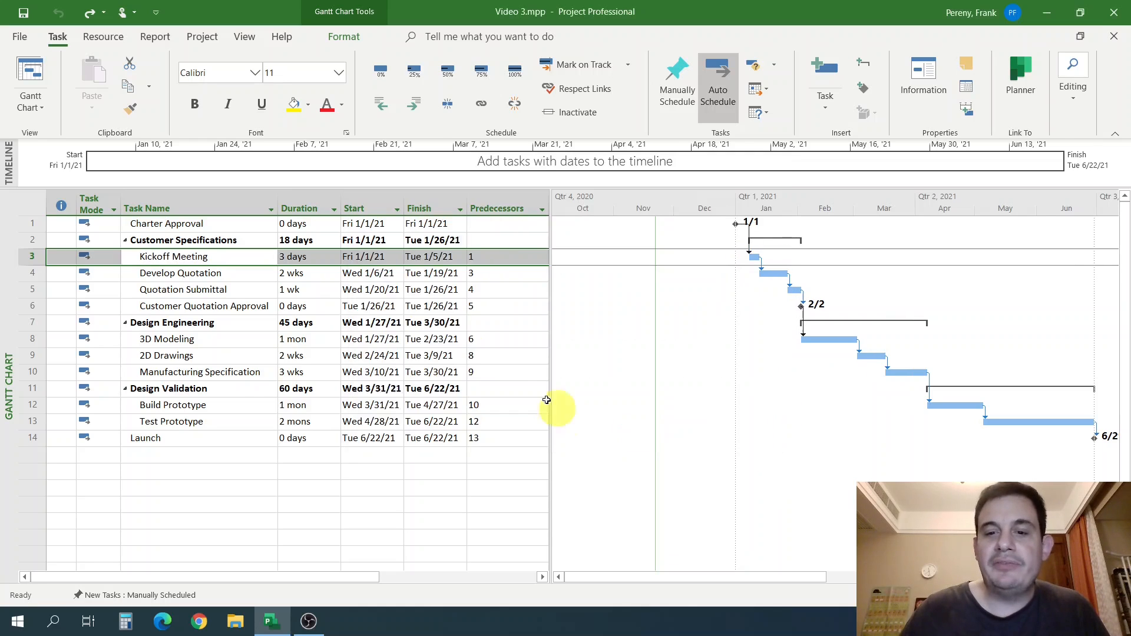
{"action": "left_click", "coordinate": [395, 279]}
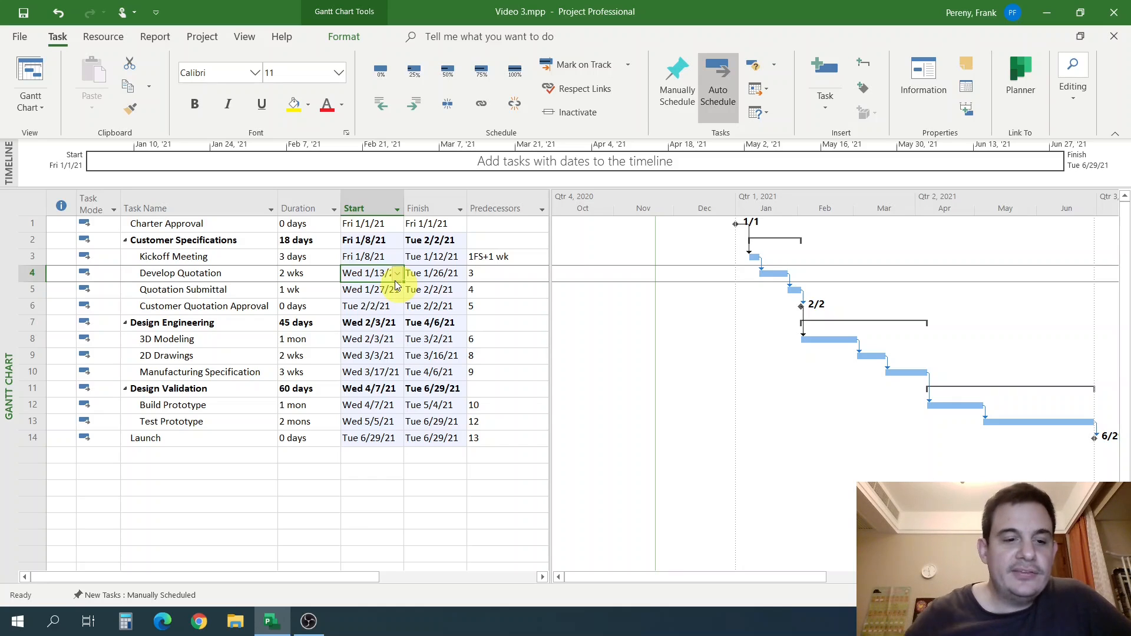
Step: Examine the durations, dates and predecessors of 3D Modeling, 2D Drawings and Manufacturing Specification under Design Engineering
{"action": "left_click", "coordinate": [301, 338]}
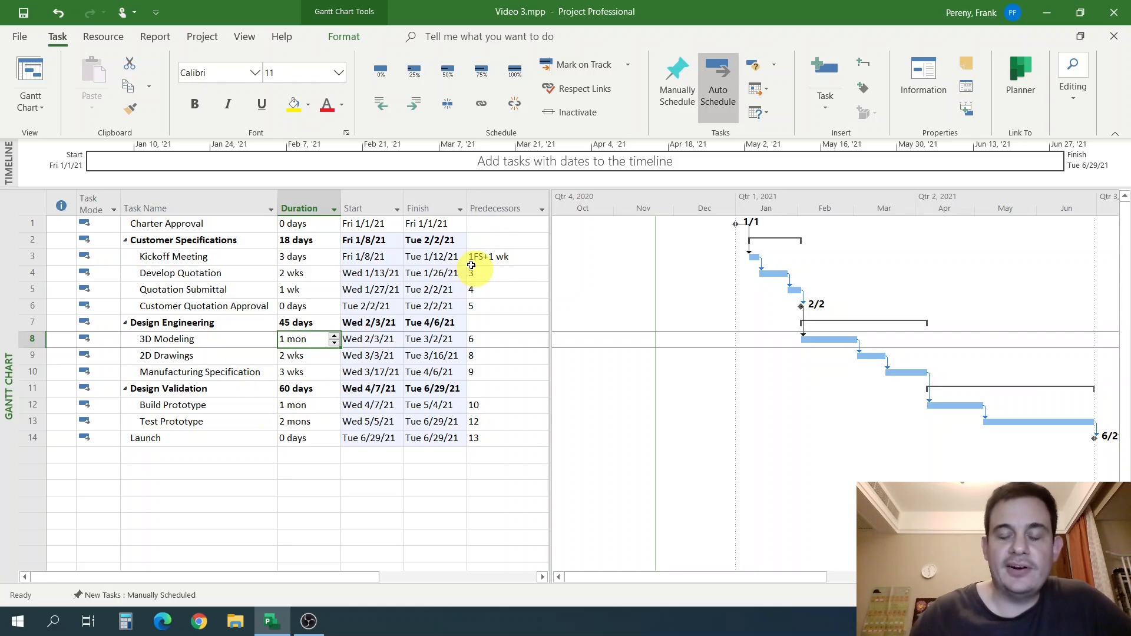
{"action": "left_click", "coordinate": [495, 342]}
{"action": "left_click", "coordinate": [501, 354]}
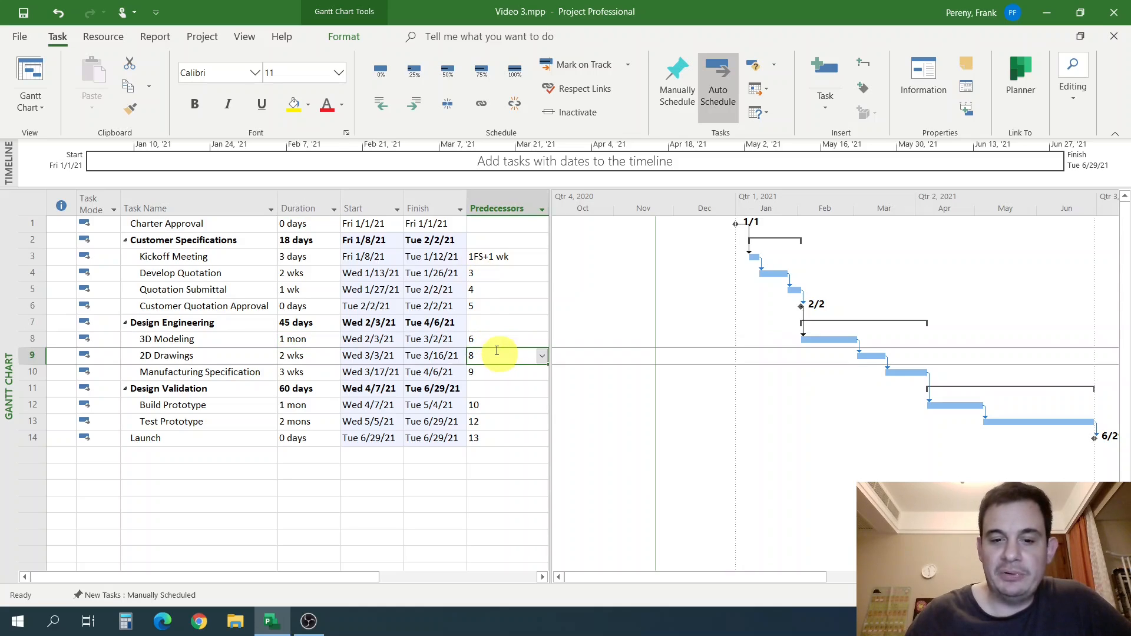
{"action": "left_click", "coordinate": [505, 329]}
{"action": "left_click", "coordinate": [498, 337]}
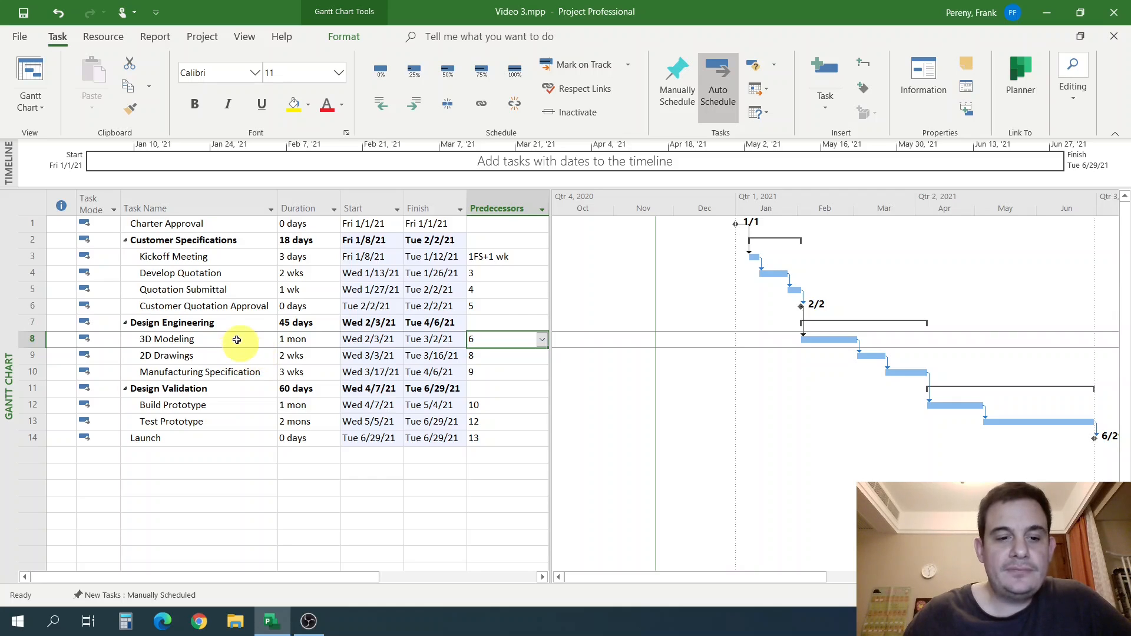
{"action": "left_click_drag", "start_coordinate": [235, 336], "coordinate": [244, 352]}
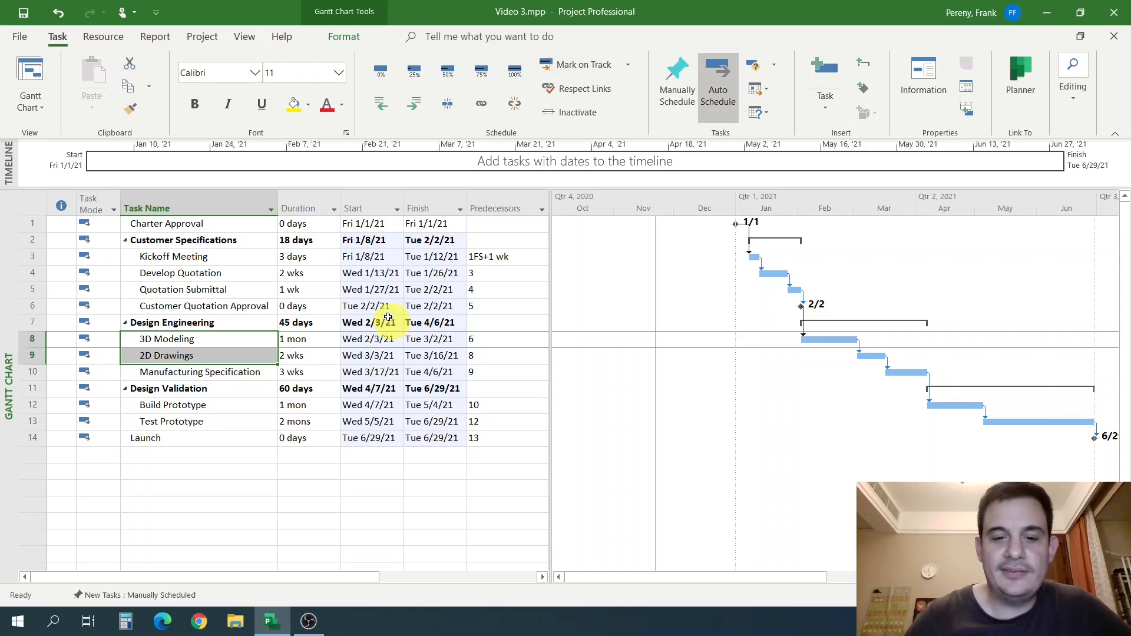
{"action": "left_click", "coordinate": [502, 340]}
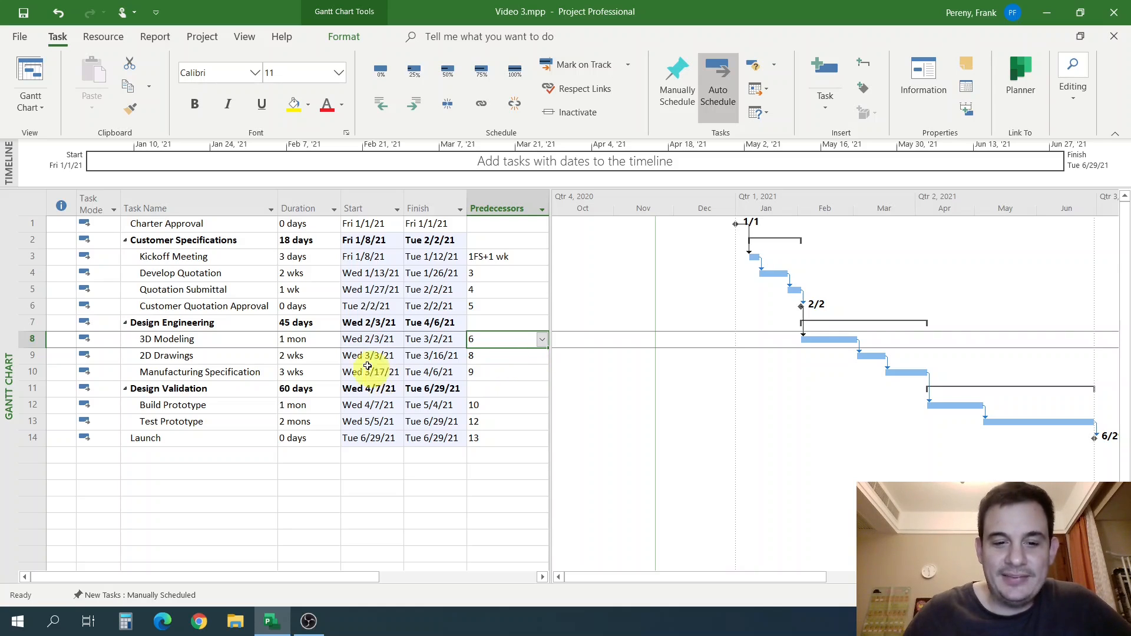
{"action": "left_click", "coordinate": [199, 326]}
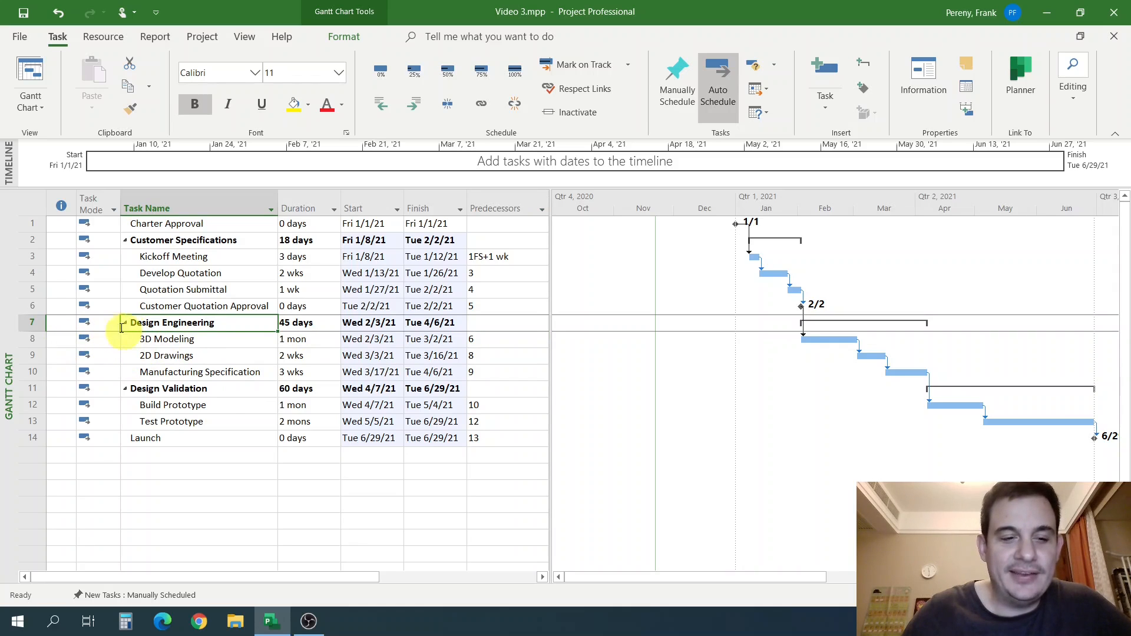
{"action": "left_click_drag", "start_coordinate": [139, 339], "coordinate": [438, 369]}
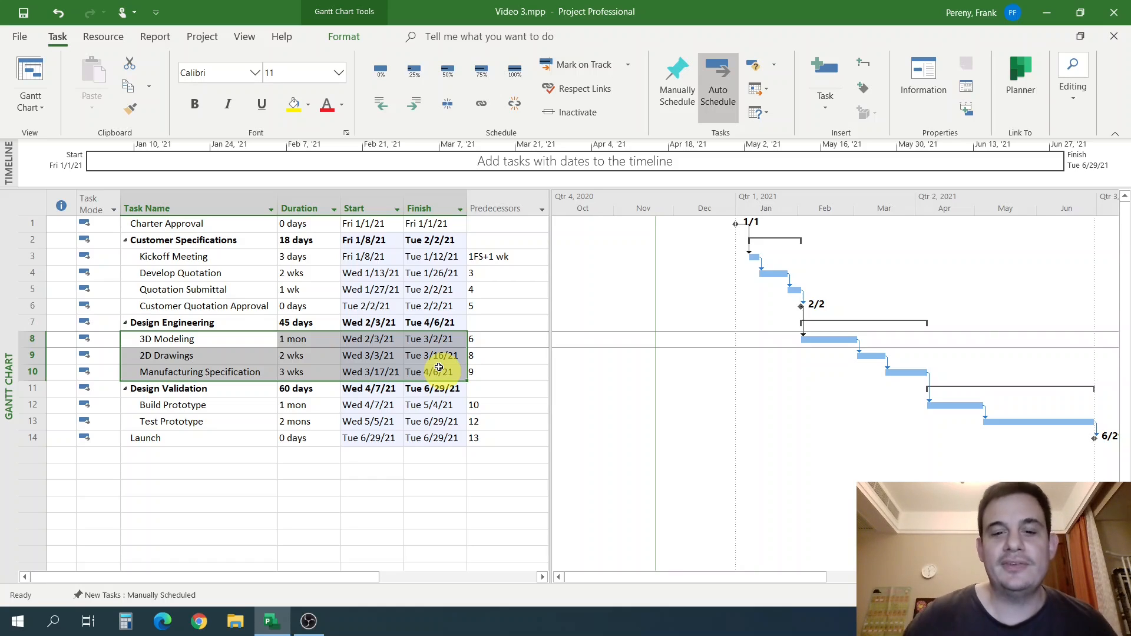
{"action": "left_click", "coordinate": [474, 341]}
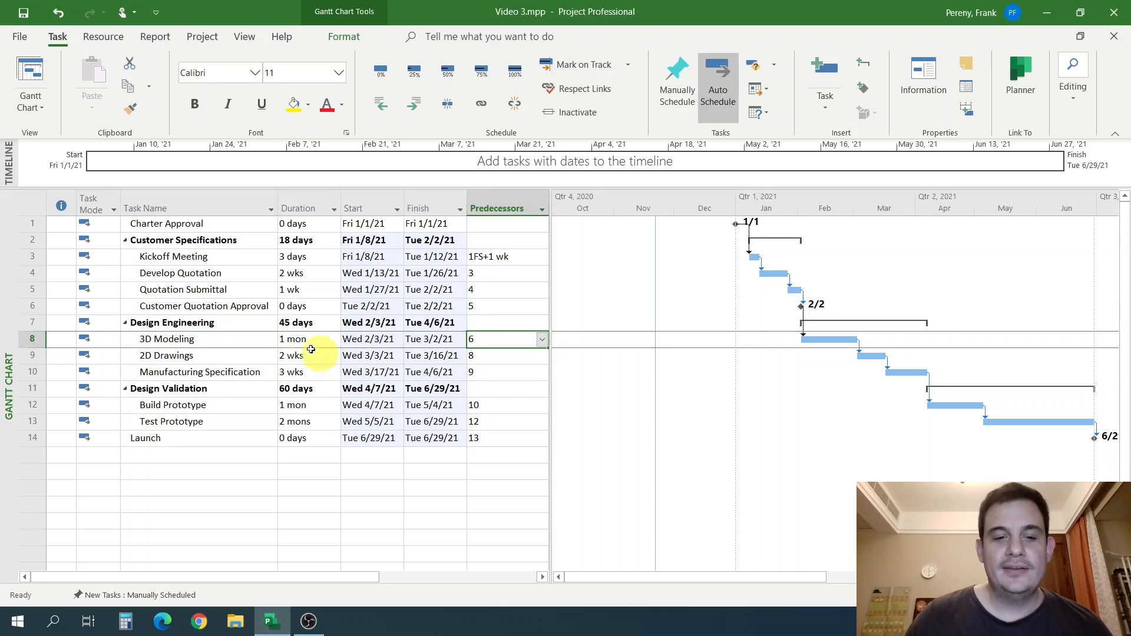
Step: Change the 2D Drawings task's link with its 3D Modeling predecessor to Start-to-Start (SS)
{"action": "double_click", "coordinate": [249, 359]}
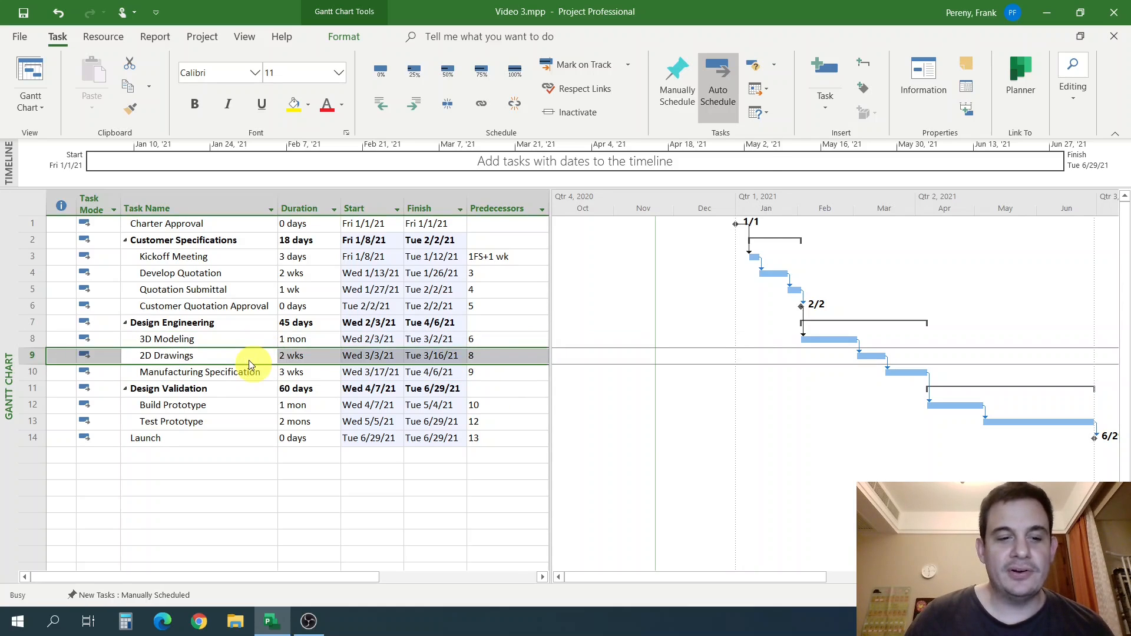
{"action": "left_click", "coordinate": [460, 271]}
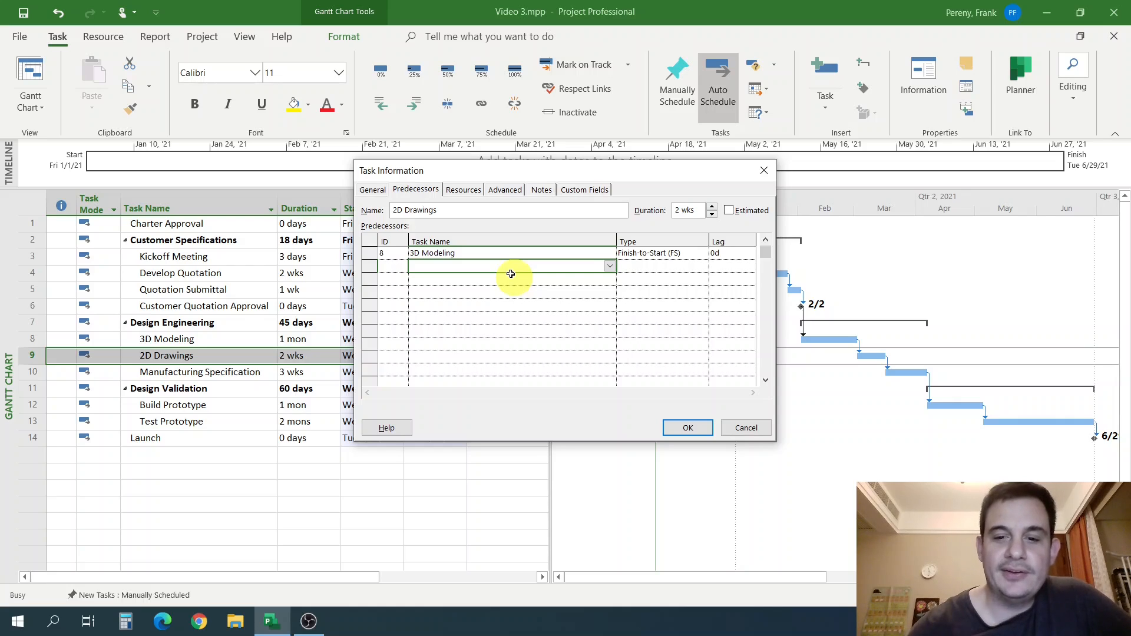
{"action": "left_click", "coordinate": [671, 255]}
{"action": "left_click", "coordinate": [703, 254]}
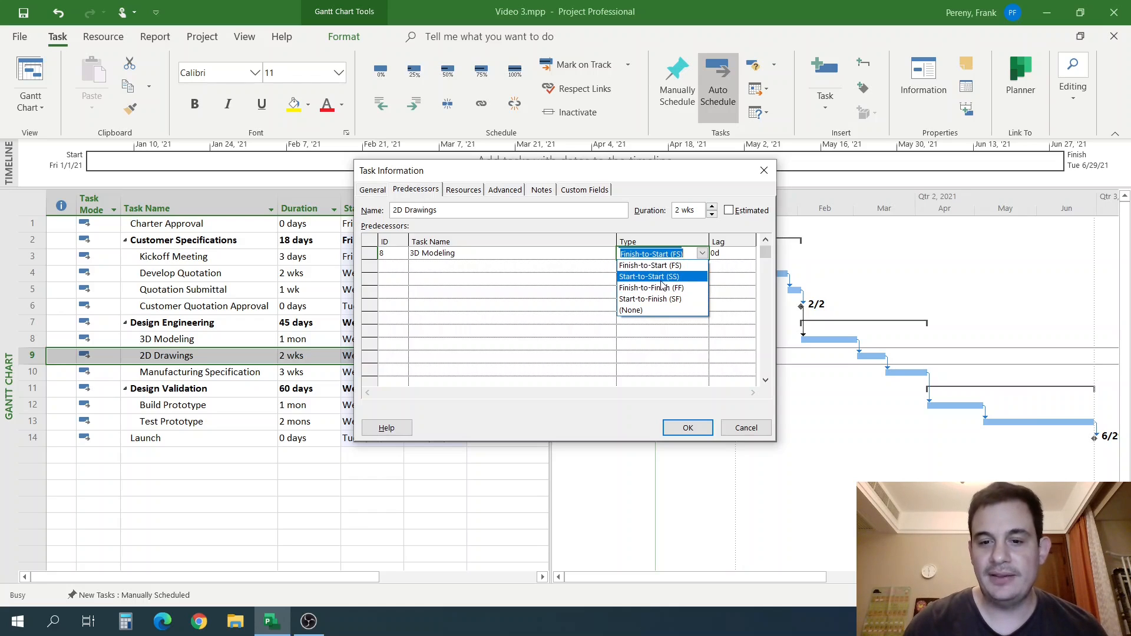
{"action": "left_click", "coordinate": [665, 276]}
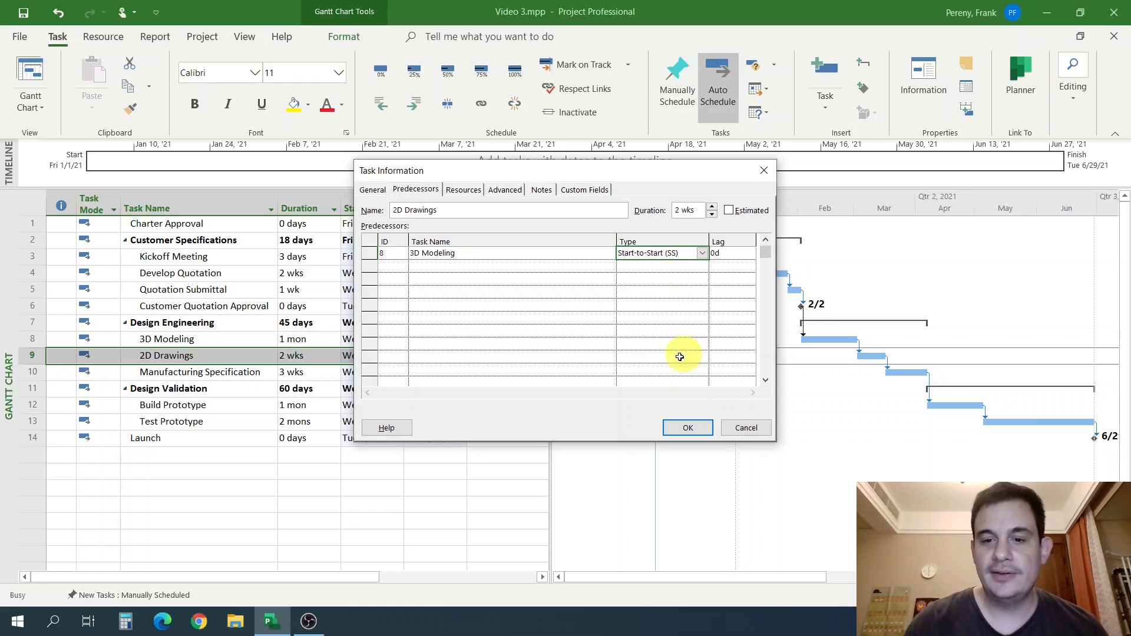
{"action": "left_click", "coordinate": [690, 428]}
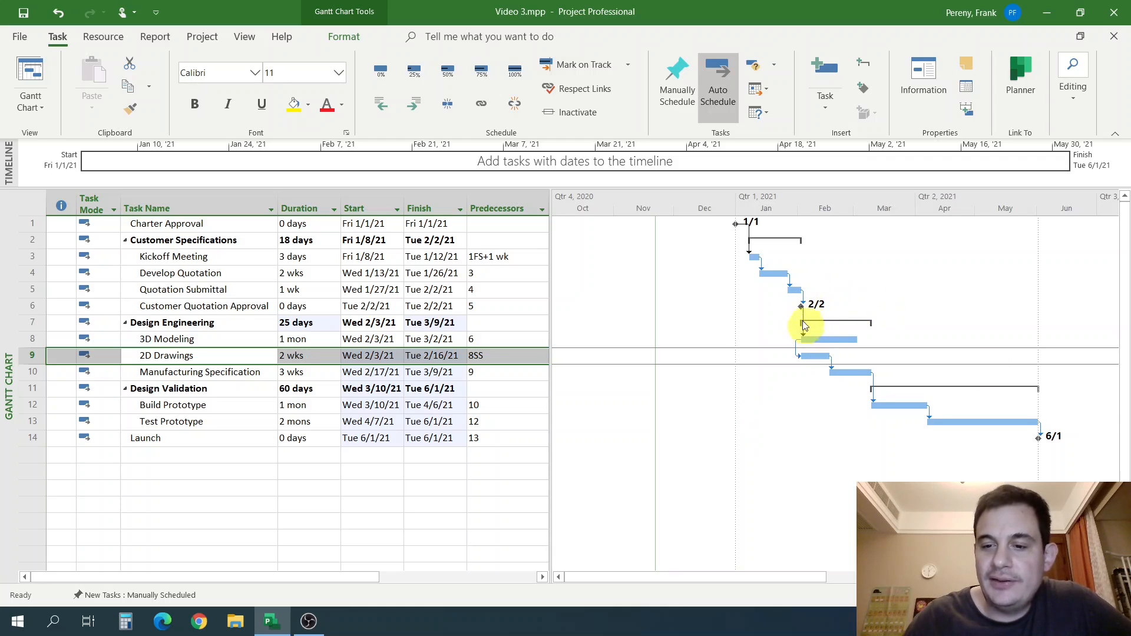
Step: Compare the durations, predecessors and Gantt bars of 3D Modeling and 2D Drawings with those of Manufacturing Specification
{"action": "left_click", "coordinate": [318, 342]}
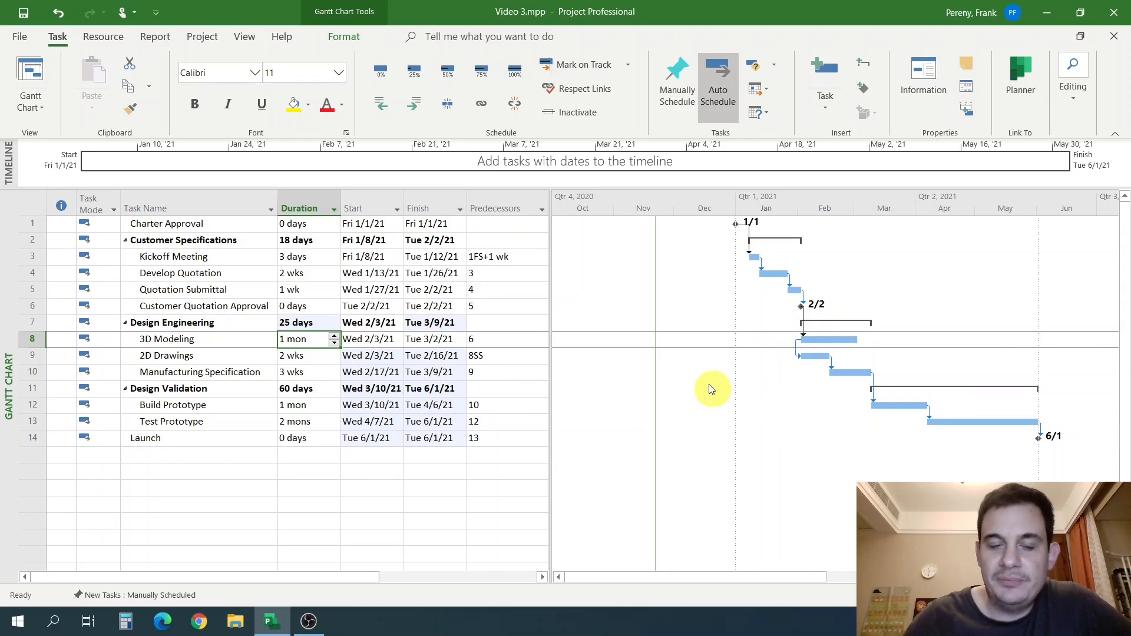
{"action": "left_click", "coordinate": [506, 372]}
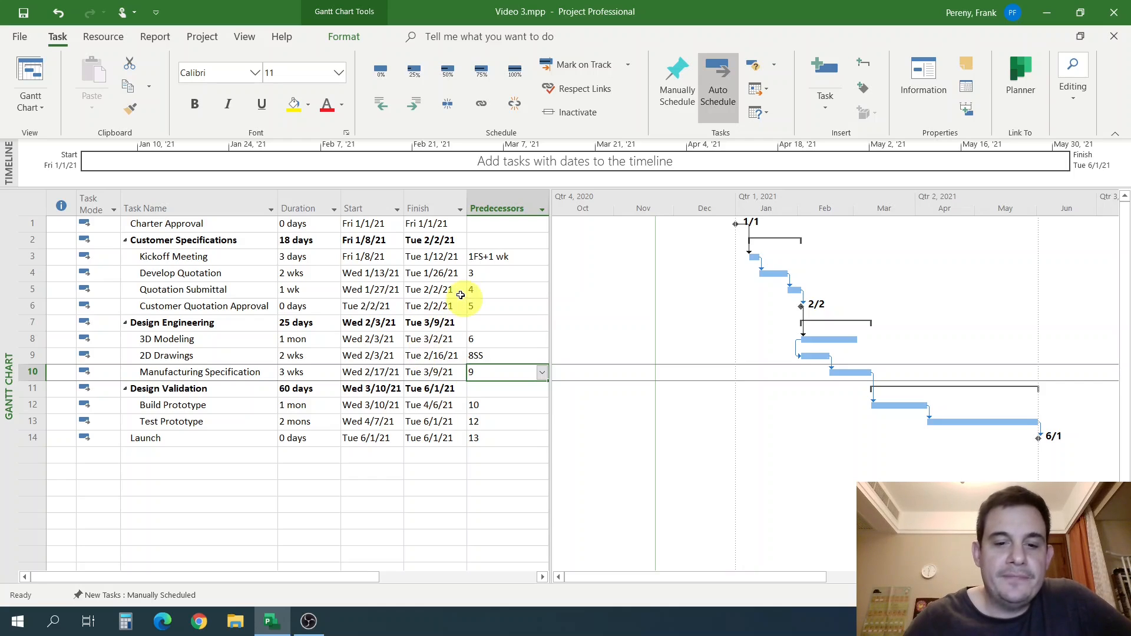
{"action": "left_click", "coordinate": [499, 346]}
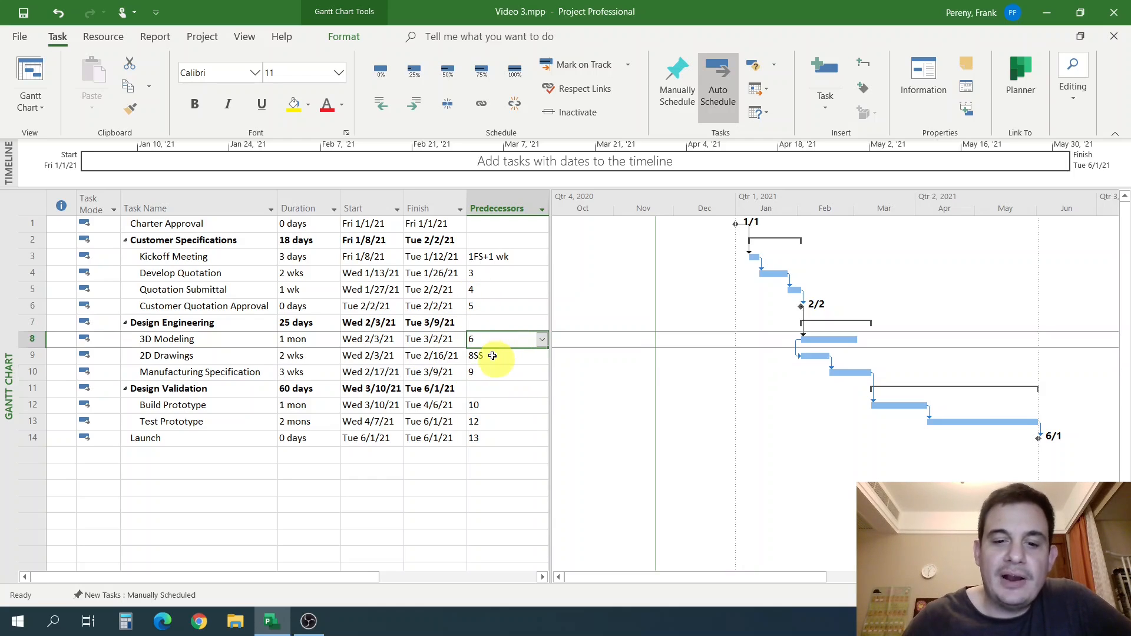
{"action": "left_click", "coordinate": [496, 356]}
{"action": "mouse_move", "coordinate": [222, 340]}
{"action": "left_mouse_down"}
{"action": "mouse_move", "coordinate": [223, 369]}
{"action": "mouse_move", "coordinate": [223, 354]}
{"action": "left_mouse_up"}
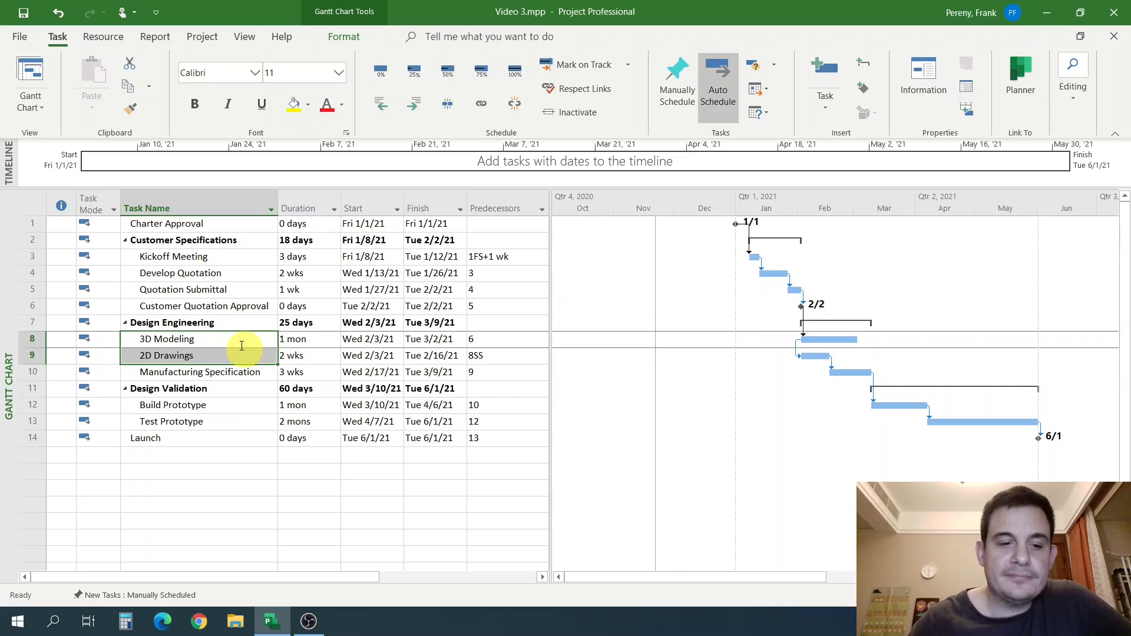
{"action": "left_click", "coordinate": [235, 354]}
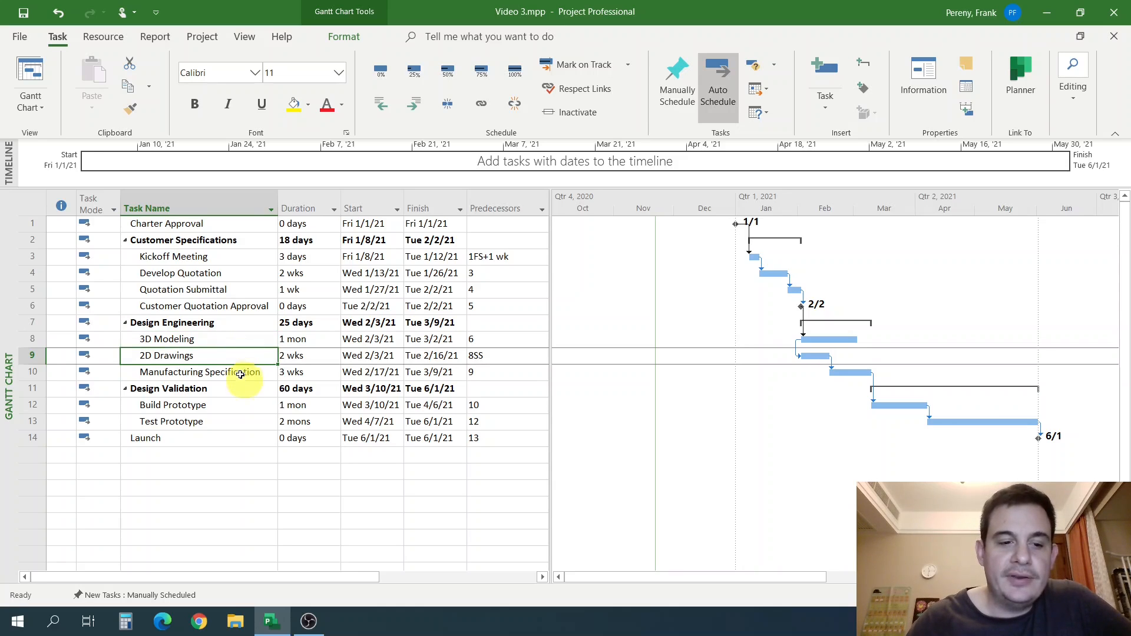
{"action": "left_click", "coordinate": [241, 370]}
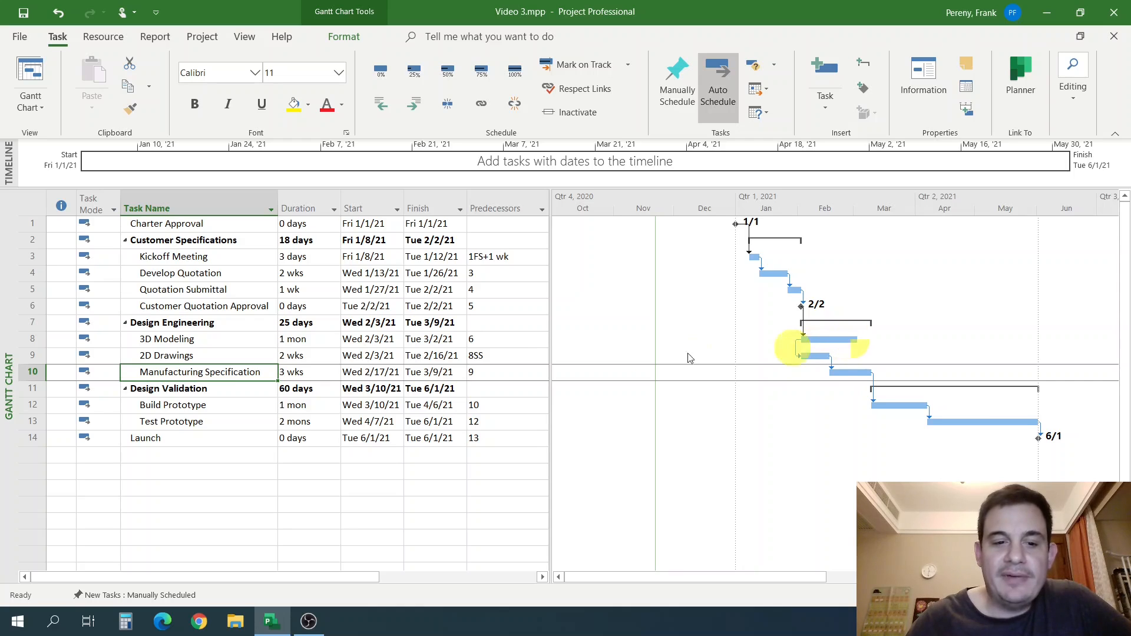
{"action": "left_click", "coordinate": [312, 339]}
{"action": "left_click", "coordinate": [321, 355]}
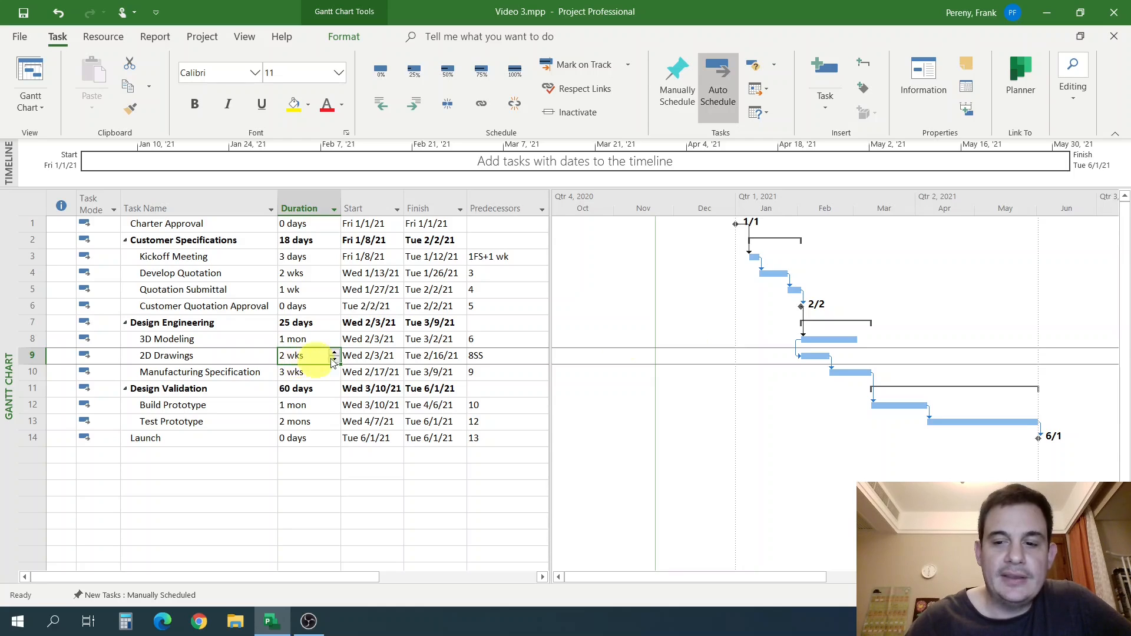
{"action": "left_click", "coordinate": [506, 357]}
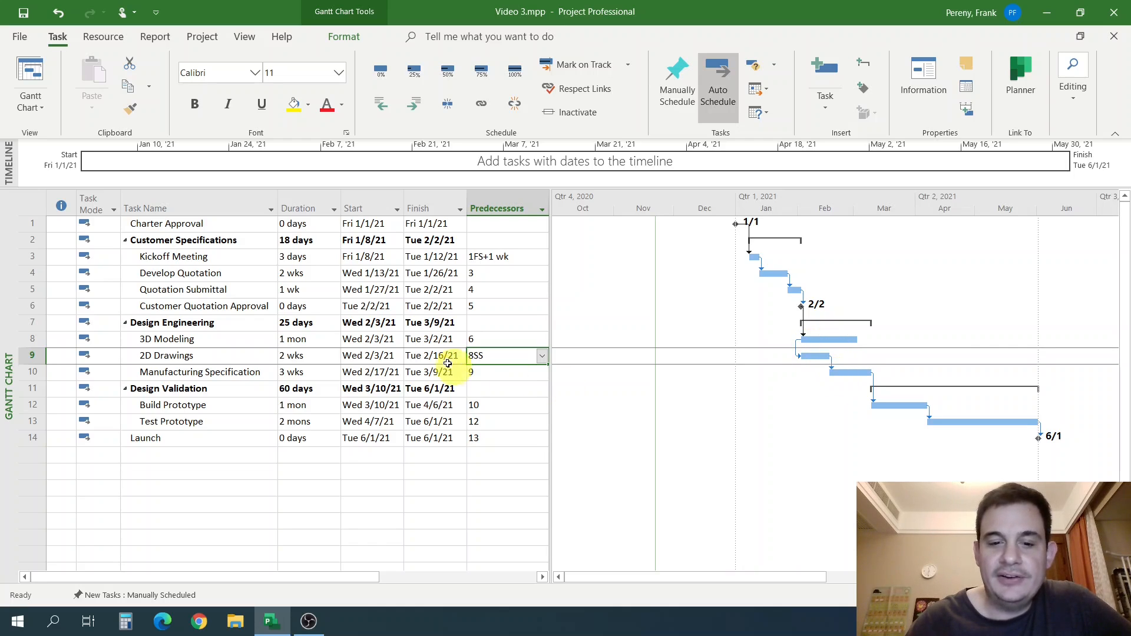
Step: Change the 2D Drawings task's link with its 3D Modeling predecessor to Finish-to-Finish (FF)
{"action": "left_click", "coordinate": [227, 361]}
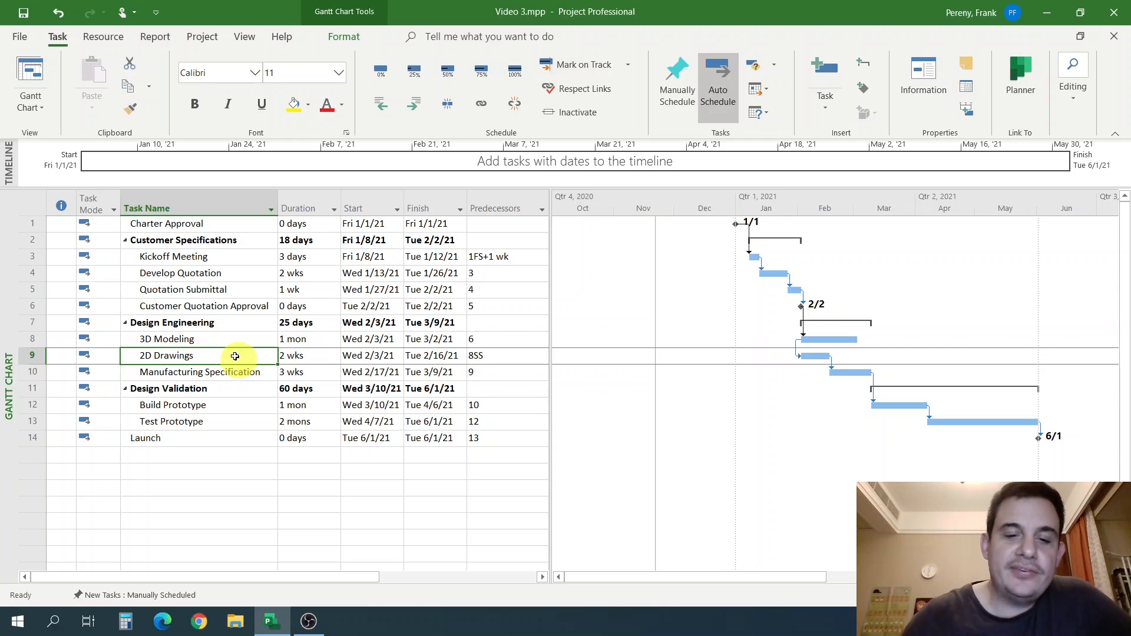
{"action": "double_click", "coordinate": [235, 356]}
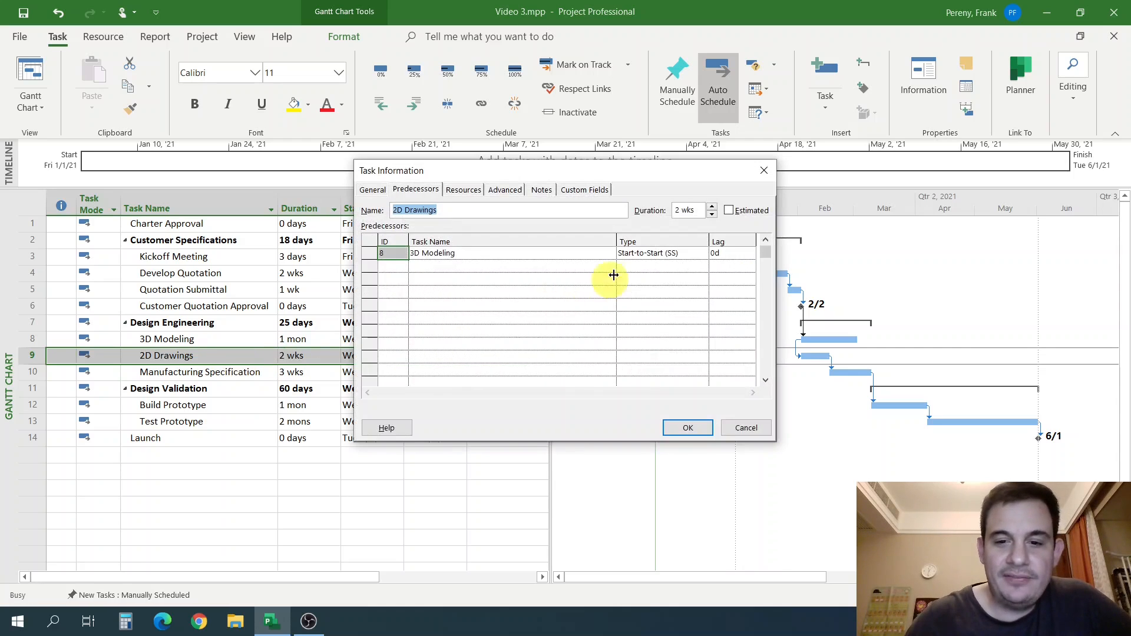
{"action": "left_click", "coordinate": [690, 260]}
{"action": "left_click", "coordinate": [703, 253]}
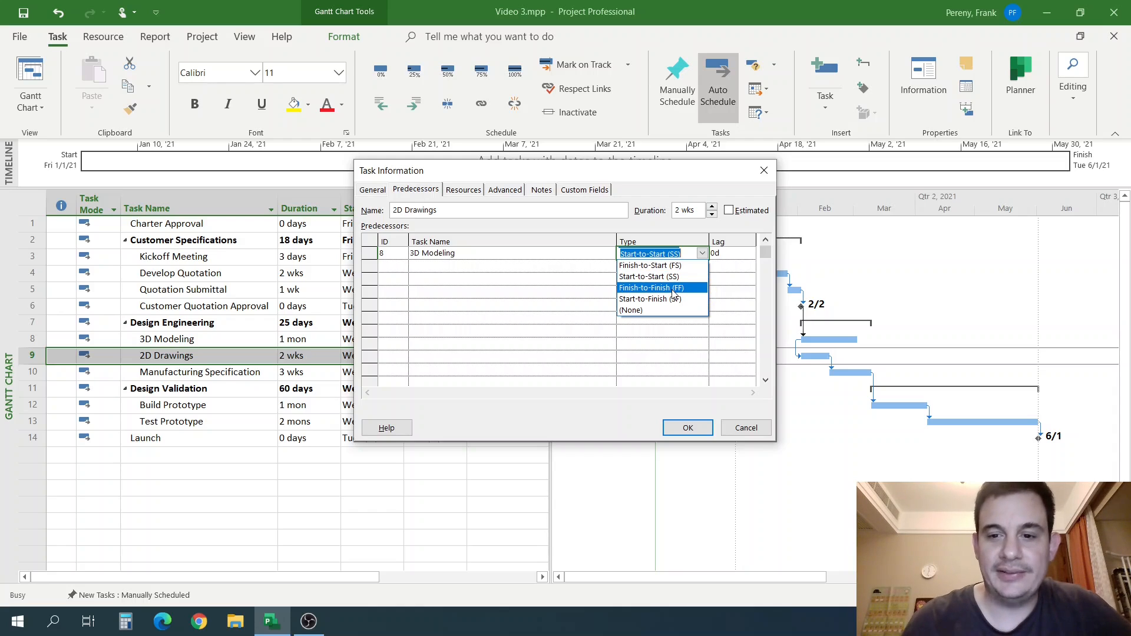
{"action": "left_click", "coordinate": [674, 288]}
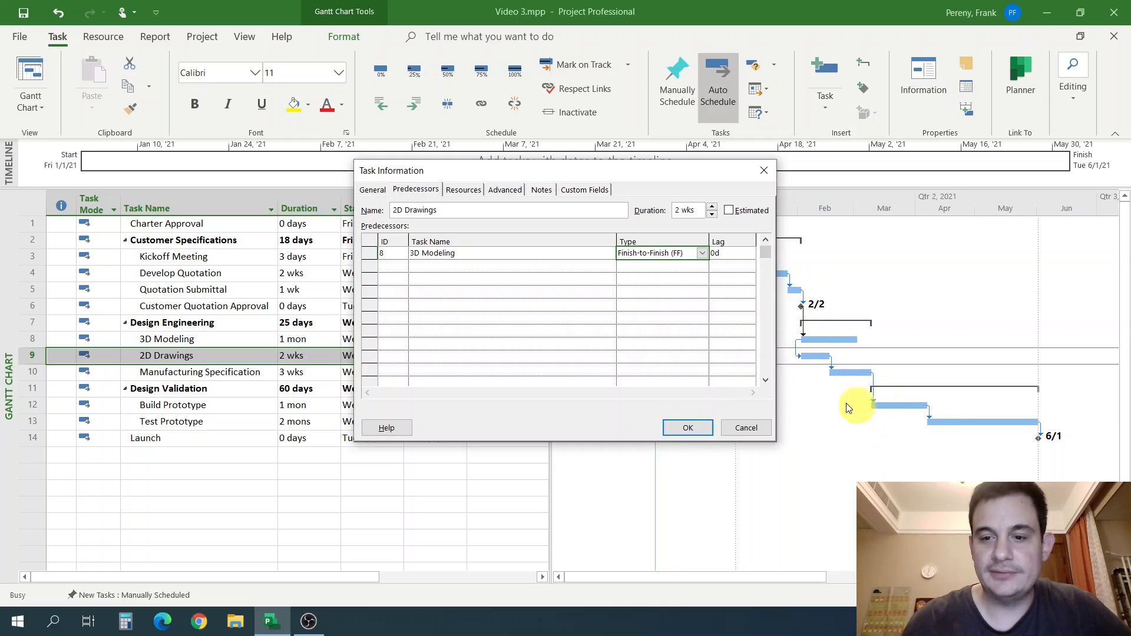
{"action": "left_click", "coordinate": [685, 431]}
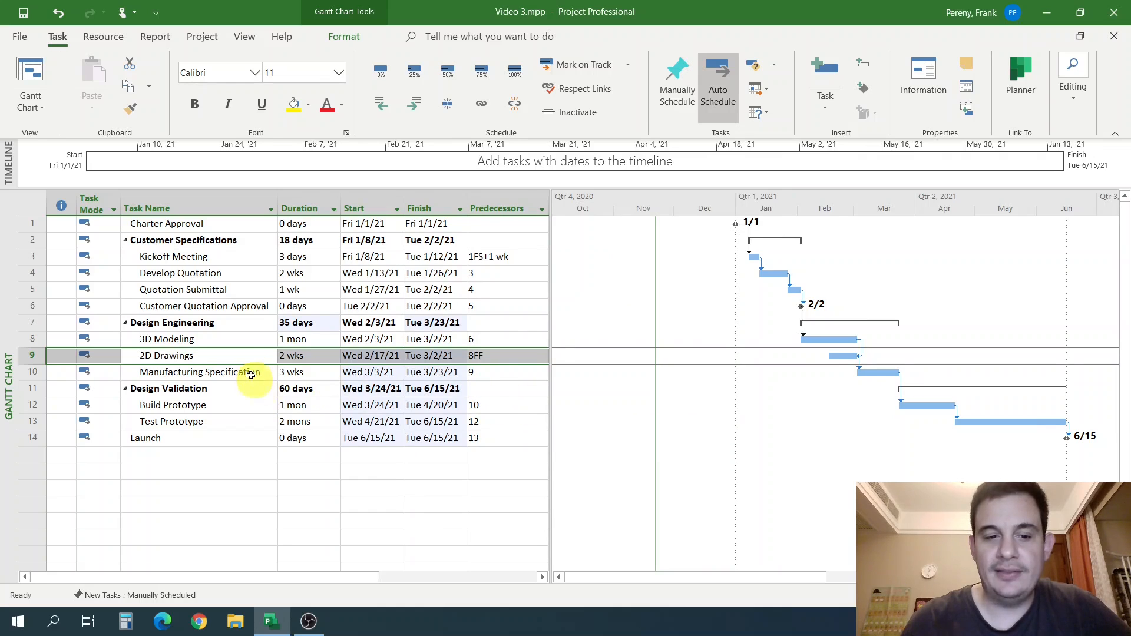
Step: Compare the Gantt bars of 2D Drawings and 3D Modeling, and review the predecessor link types from Kickoff Meeting through 2D Drawings
{"action": "left_click", "coordinate": [250, 355]}
{"action": "left_click", "coordinate": [250, 358]}
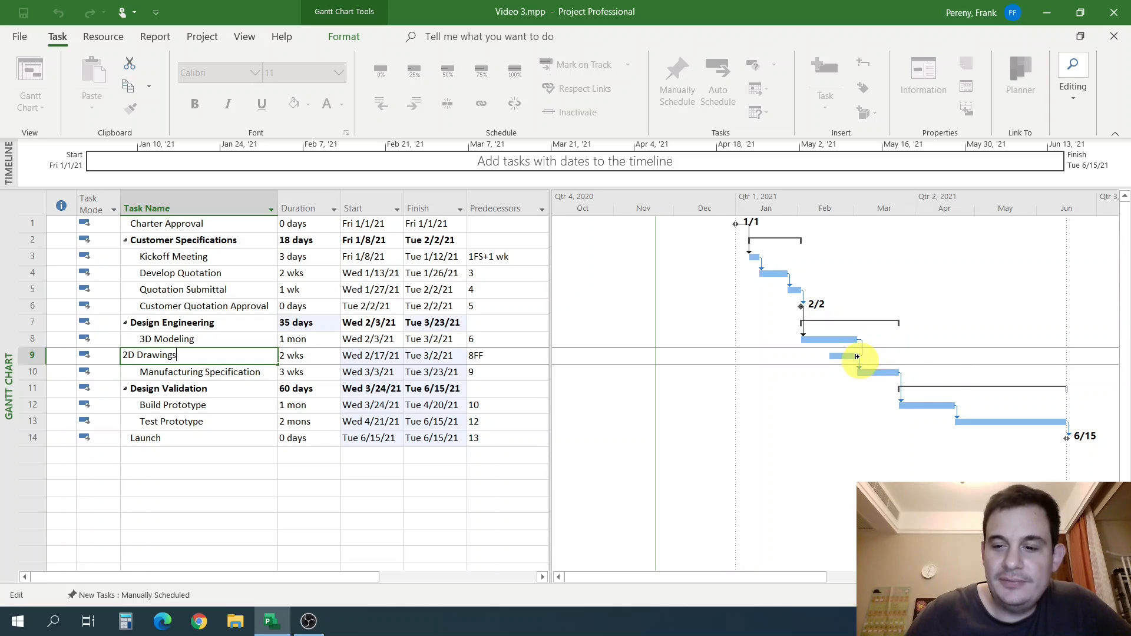
{"action": "mouse_move", "coordinate": [857, 357]}
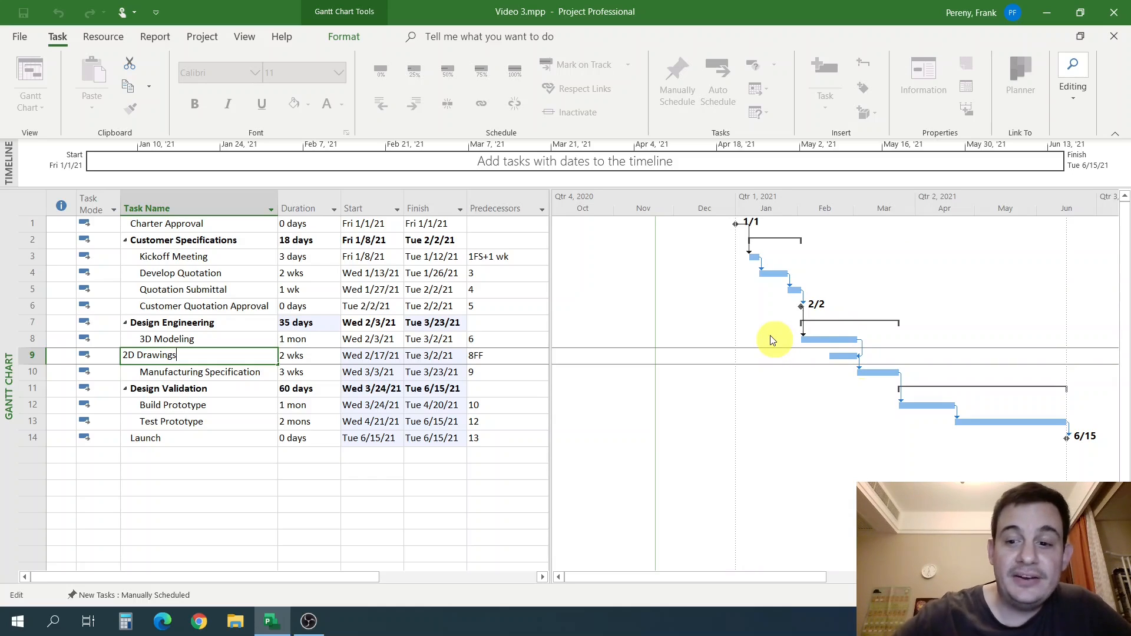
{"action": "left_click", "coordinate": [268, 371]}
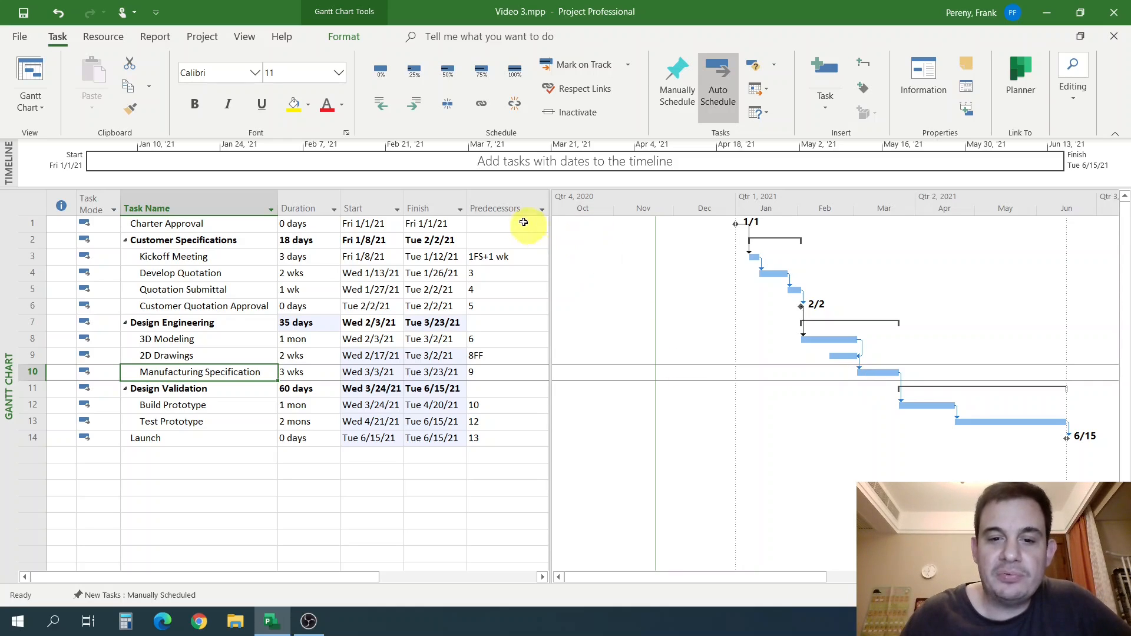
{"action": "left_click", "coordinate": [500, 209]}
{"action": "left_click", "coordinate": [497, 355]}
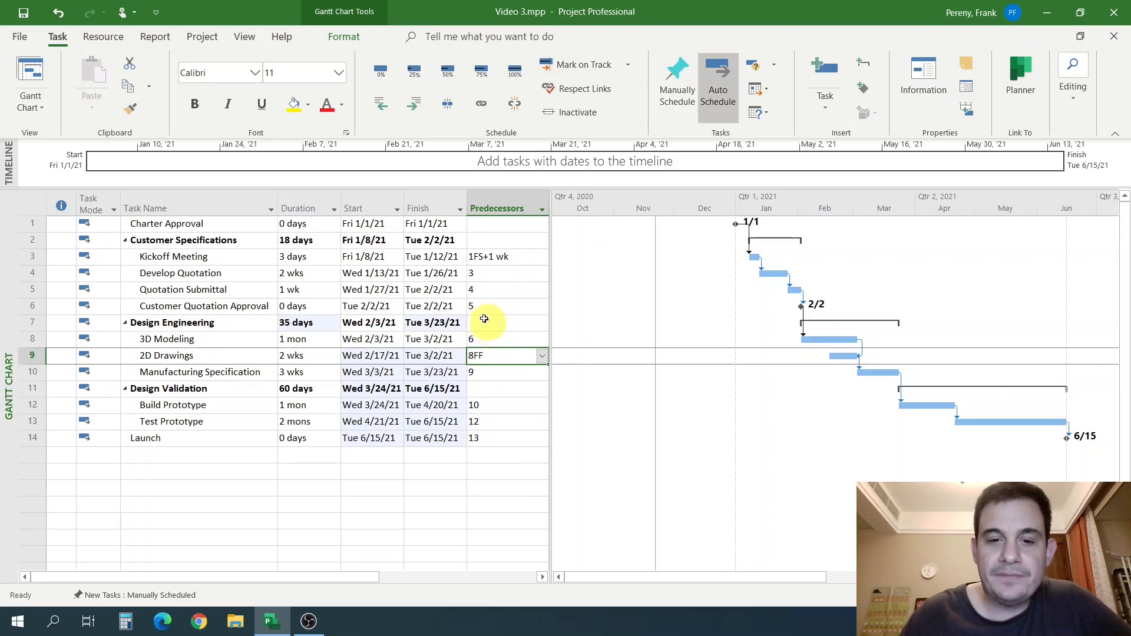
{"action": "left_click", "coordinate": [470, 261]}
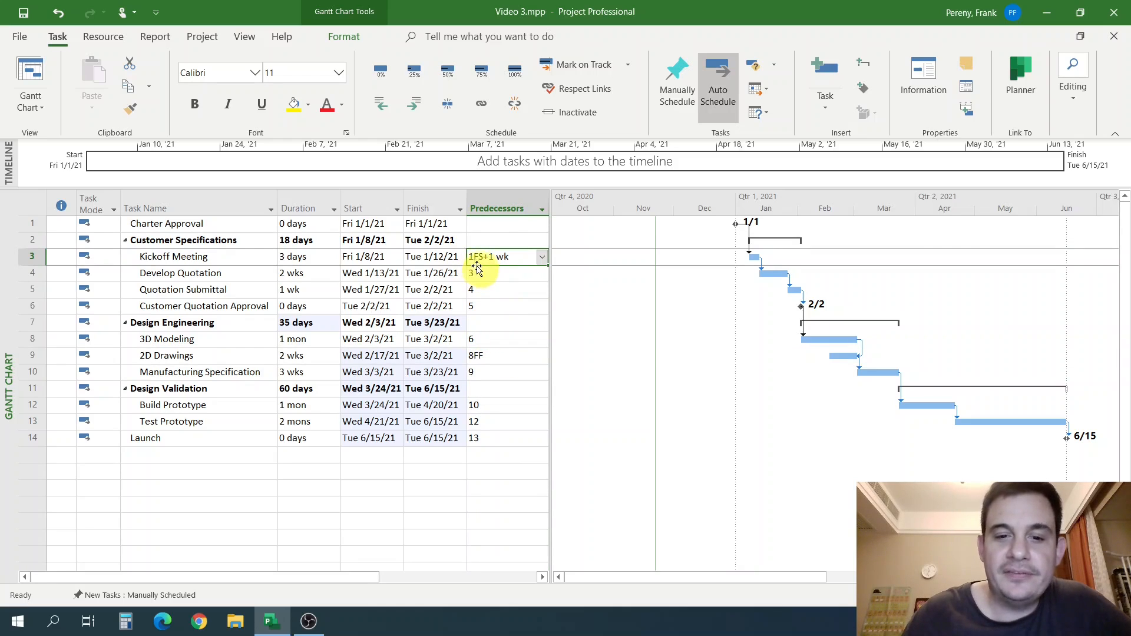
{"action": "left_click_drag", "start_coordinate": [487, 273], "coordinate": [501, 308]}
{"action": "left_click", "coordinate": [503, 344]}
{"action": "left_click", "coordinate": [500, 358]}
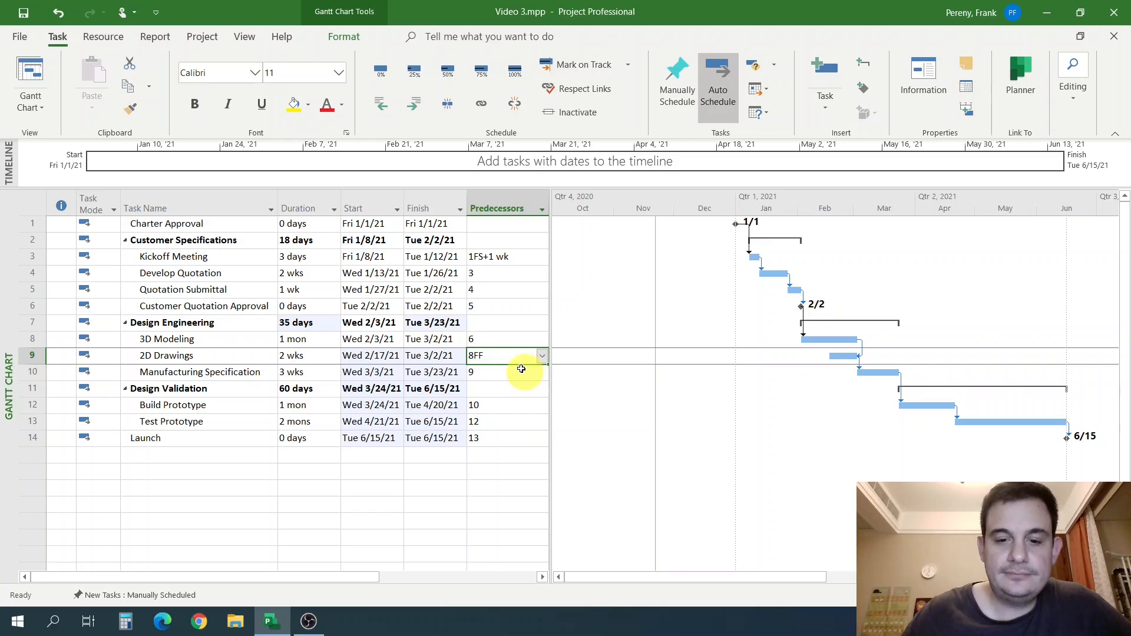
Step: Change the Manufacturing Specification task's link with its 2D Drawings predecessor to Start-to-Finish (SF)
{"action": "left_click", "coordinate": [518, 371]}
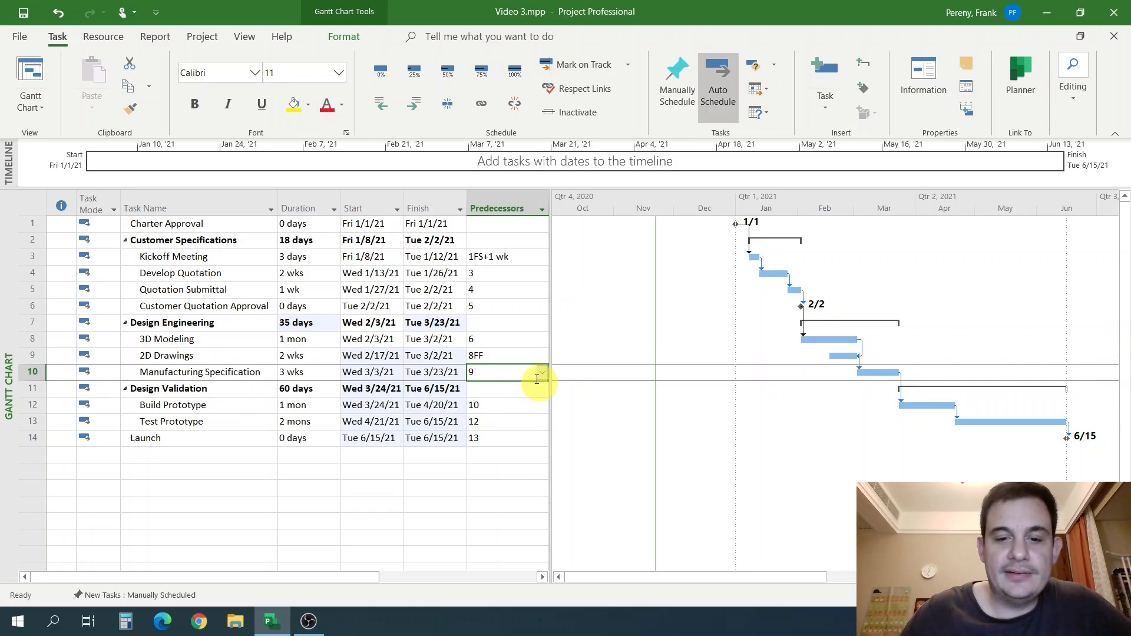
{"action": "double_click", "coordinate": [259, 375]}
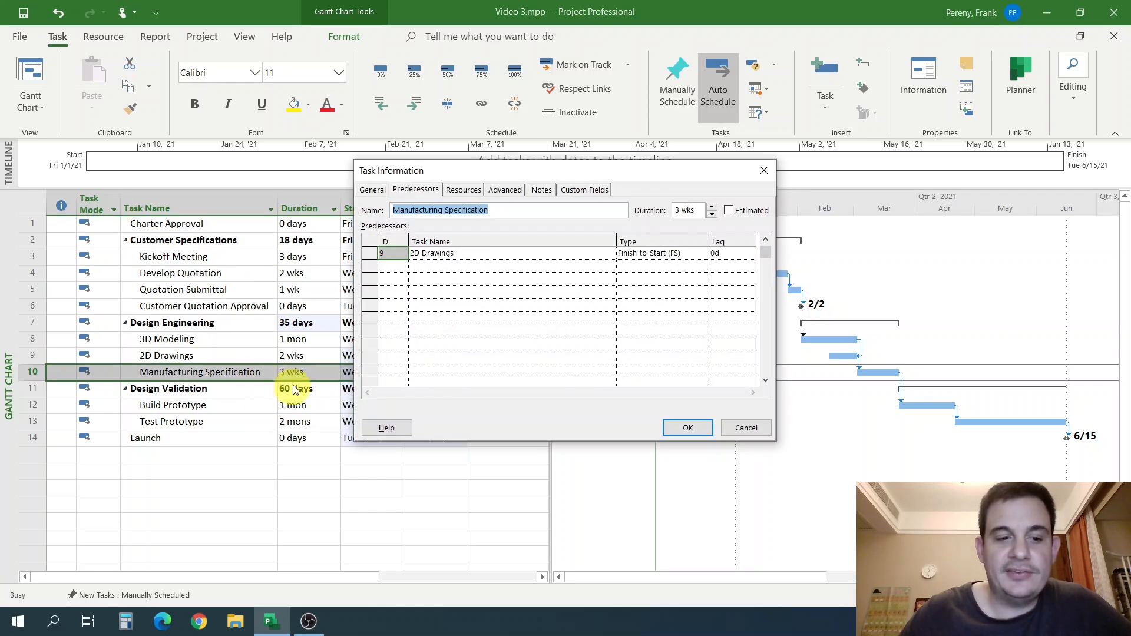
{"action": "left_click", "coordinate": [678, 255]}
{"action": "left_click", "coordinate": [703, 255]}
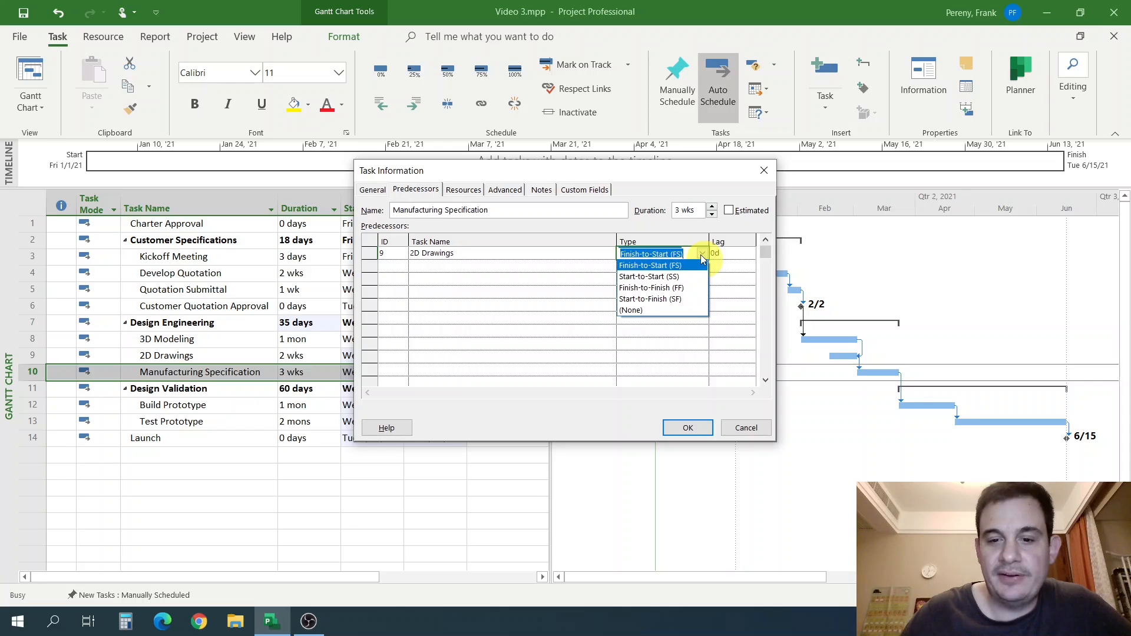
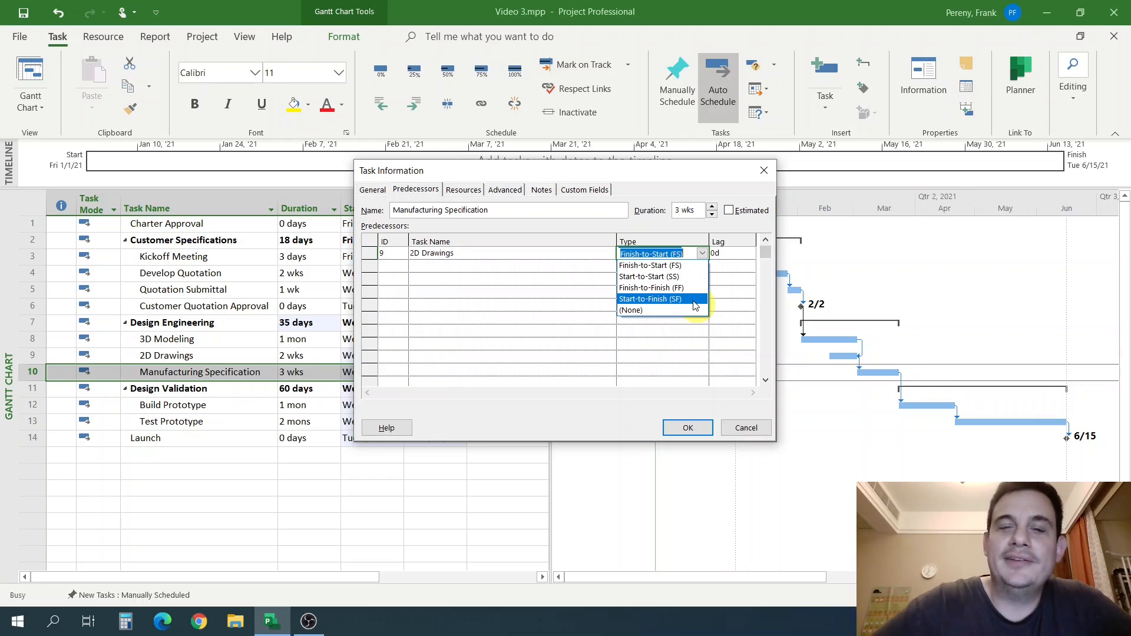
{"action": "left_click", "coordinate": [695, 301]}
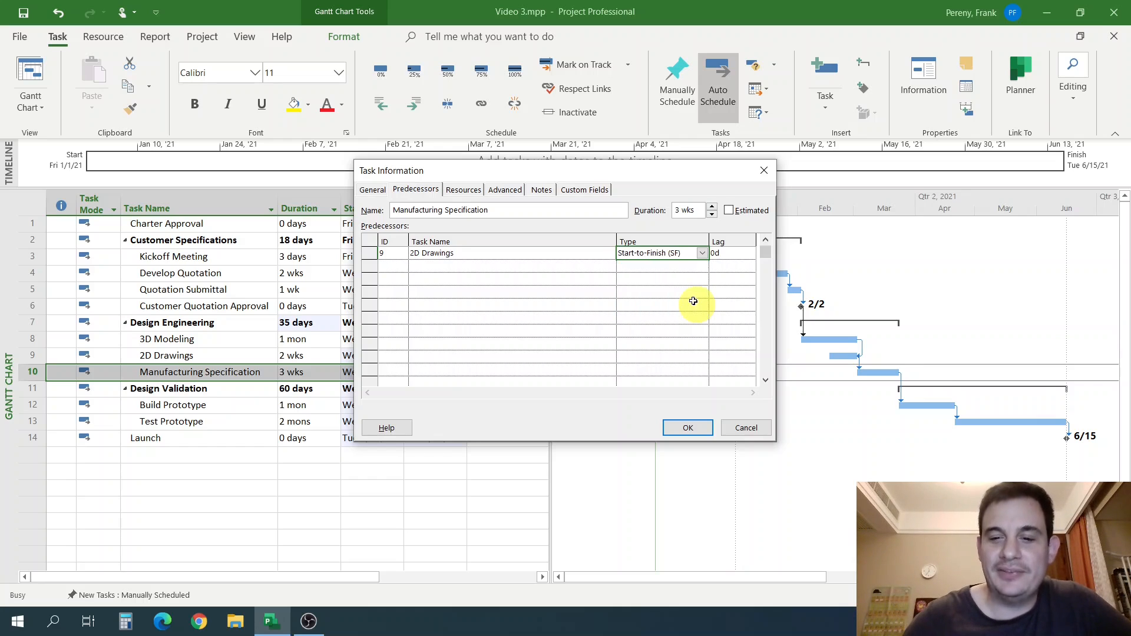
{"action": "left_click", "coordinate": [705, 428]}
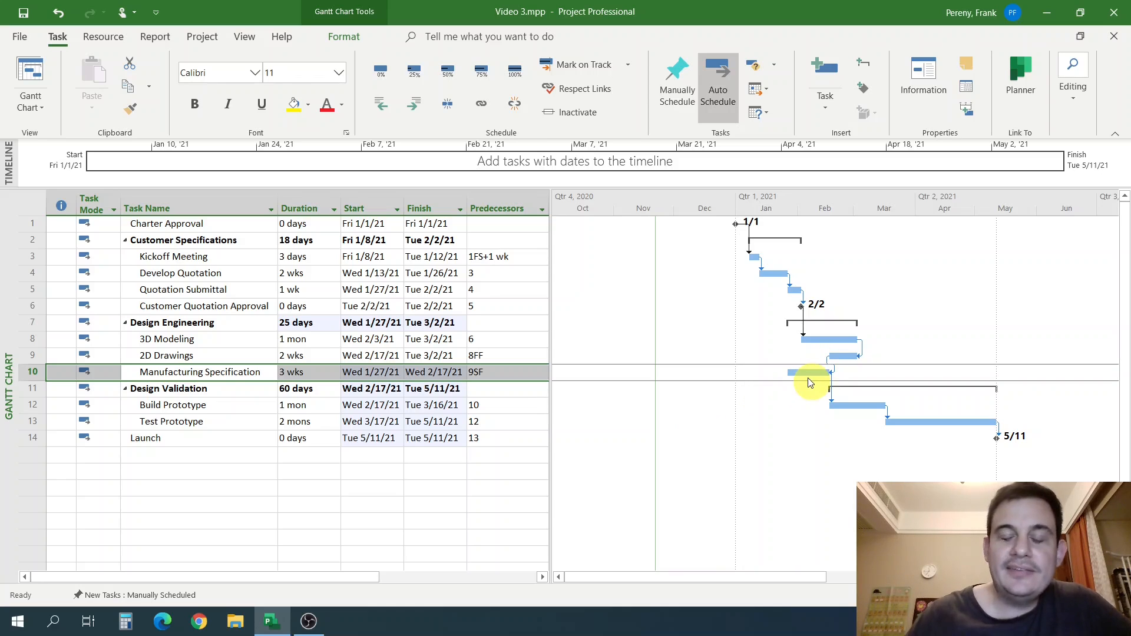
Step: Compare the Manufacturing Specification and 2D Drawings bars, and undo the Start-to-Finish link change
{"action": "left_click", "coordinate": [842, 356]}
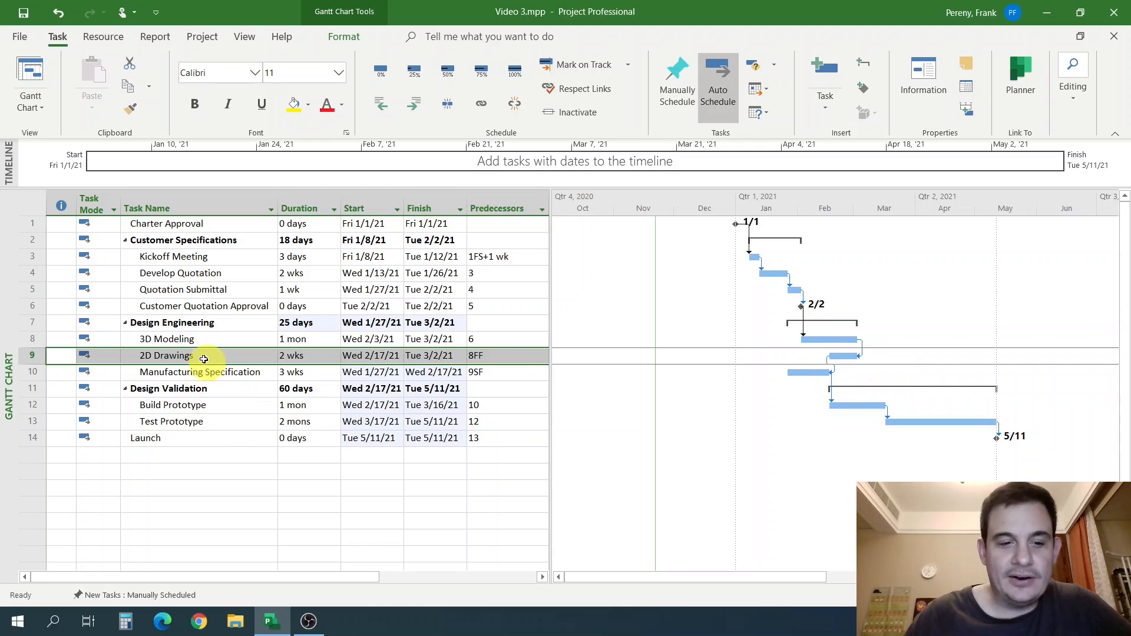
{"action": "left_click", "coordinate": [504, 371]}
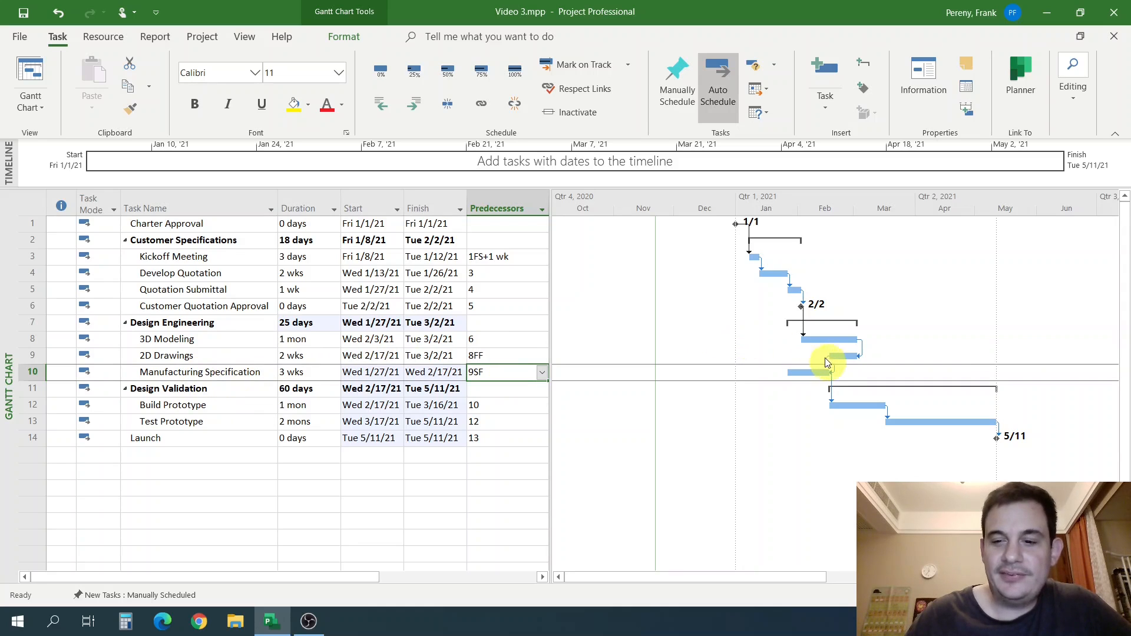
{"action": "left_click", "coordinate": [182, 358]}
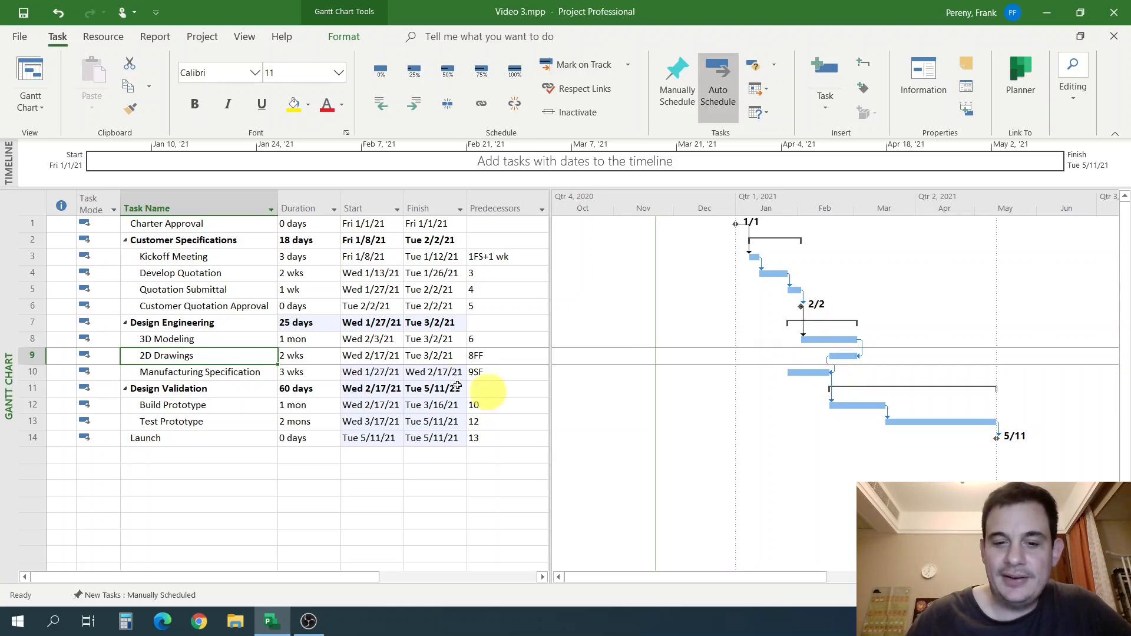
{"action": "left_click", "coordinate": [150, 373]}
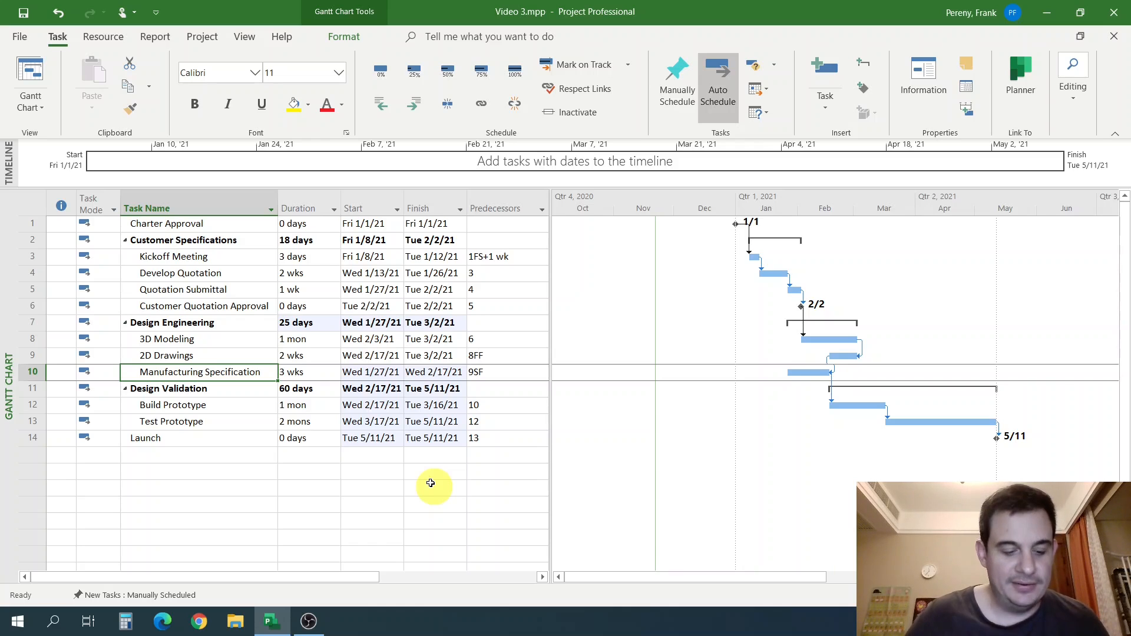
{"action": "key", "text": "ctrl+z"}
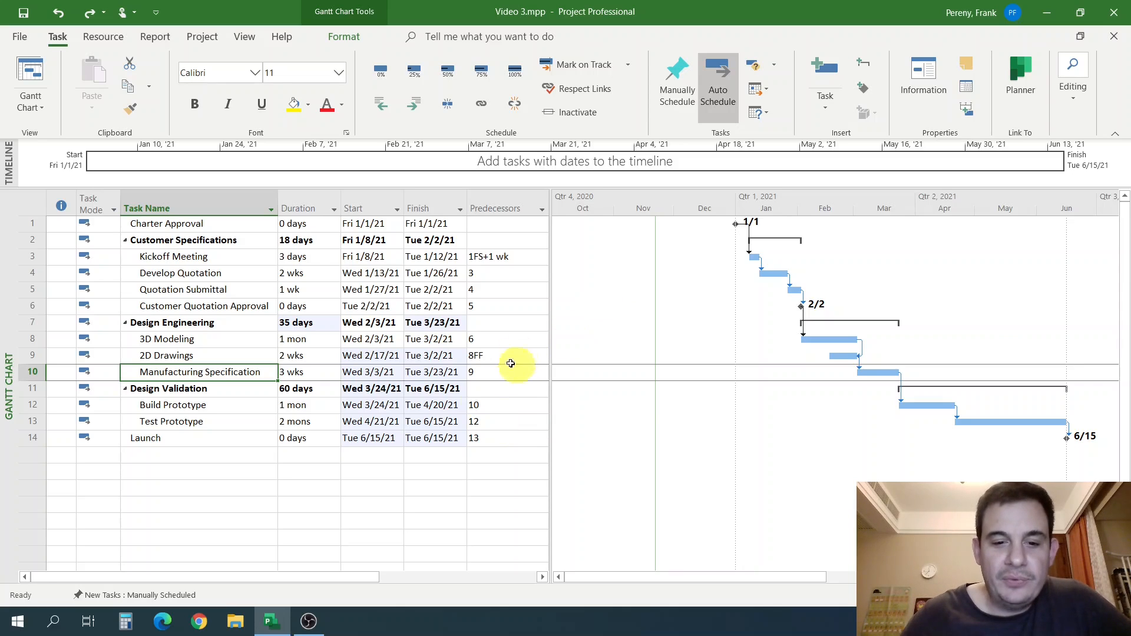
Step: Examine the calculated start and finish dates of the Build Prototype task under Design Validation
{"action": "left_click", "coordinate": [360, 405]}
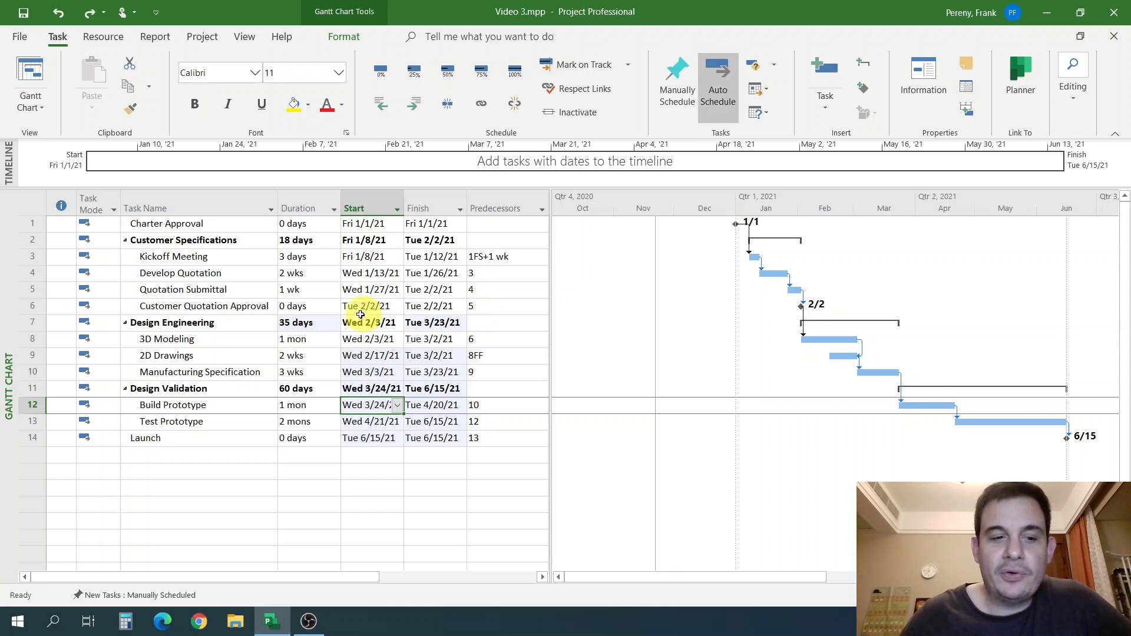
{"action": "left_click", "coordinate": [446, 405]}
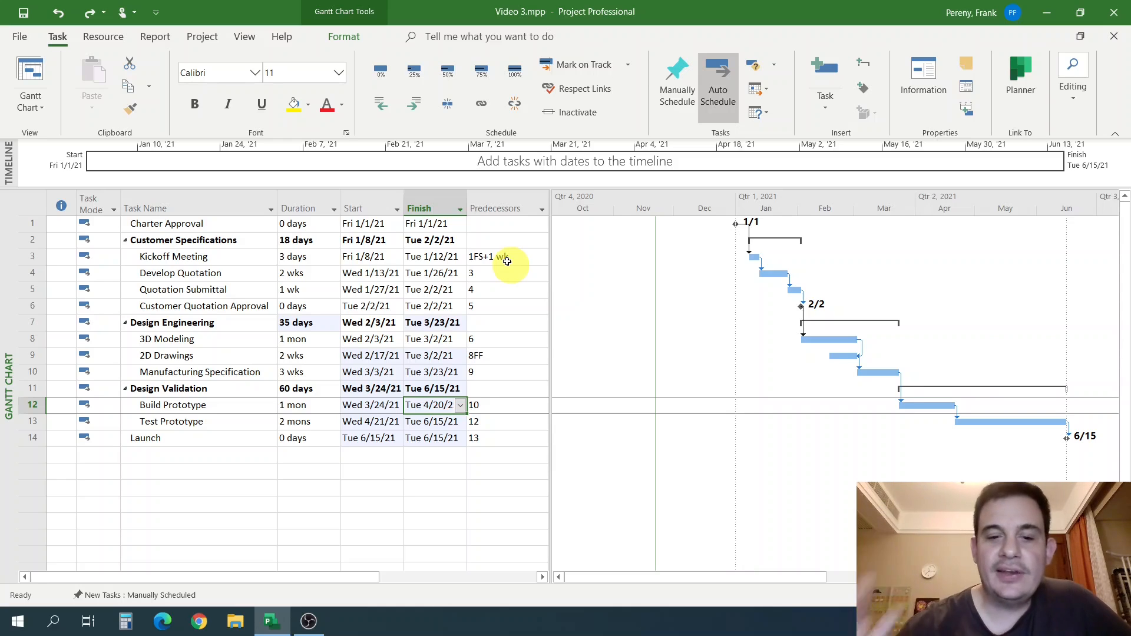
{"action": "left_click", "coordinate": [372, 405]}
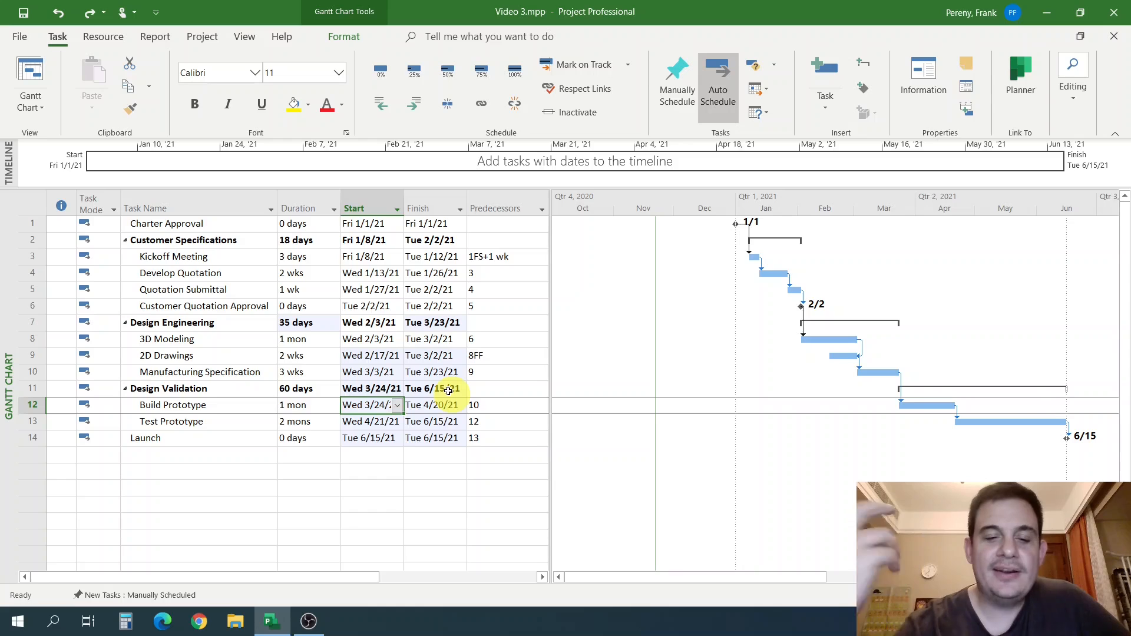
{"action": "left_click", "coordinate": [440, 406]}
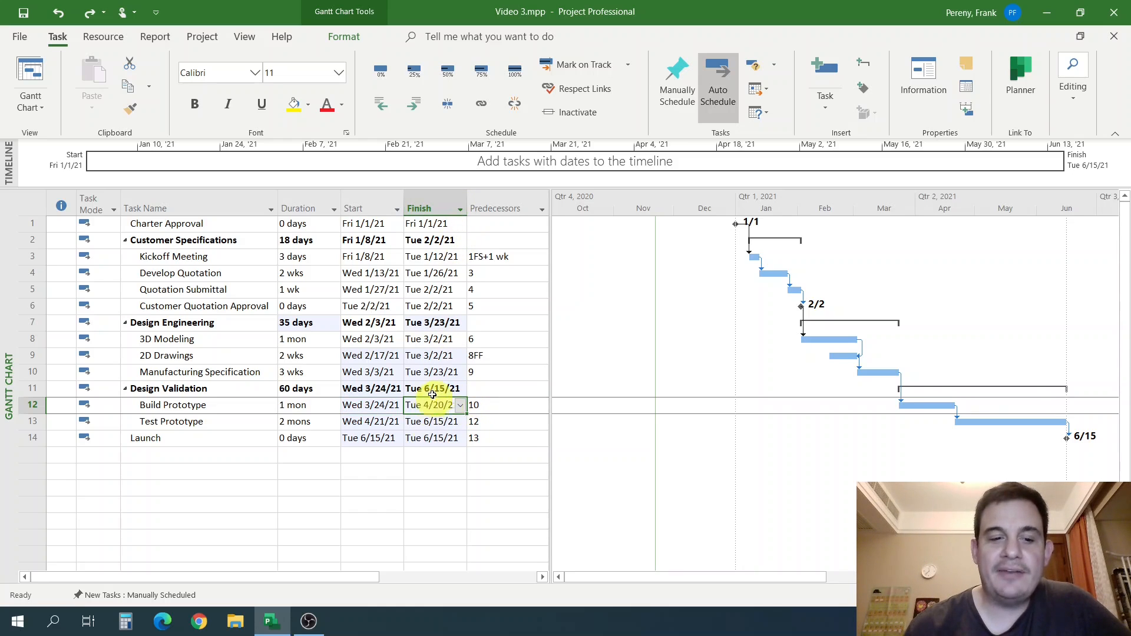
Step: Insert a new task named Tooling Investment between Test Prototype and Launch
{"action": "left_click", "coordinate": [179, 409]}
{"action": "left_click", "coordinate": [177, 422]}
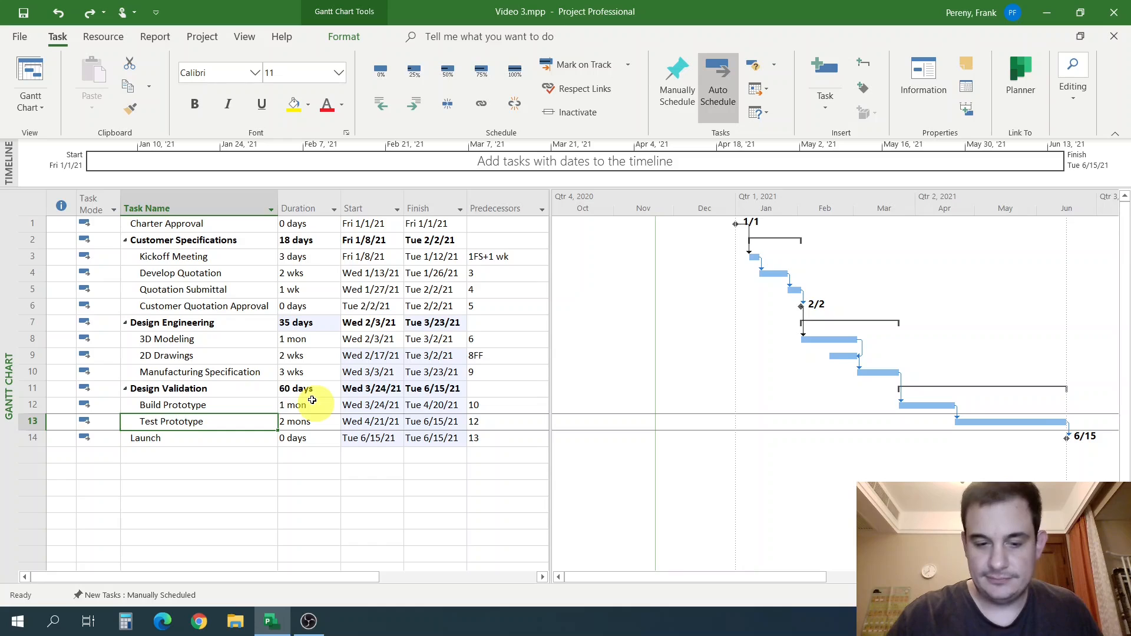
{"action": "key", "text": "Down"}
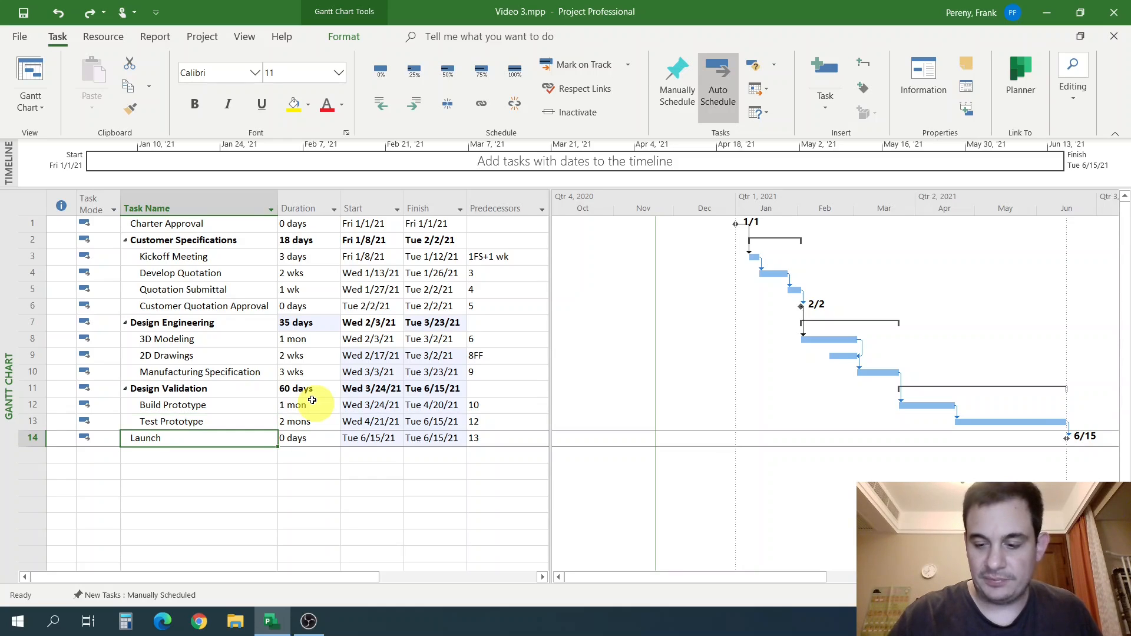
{"action": "key", "text": "Insert"}
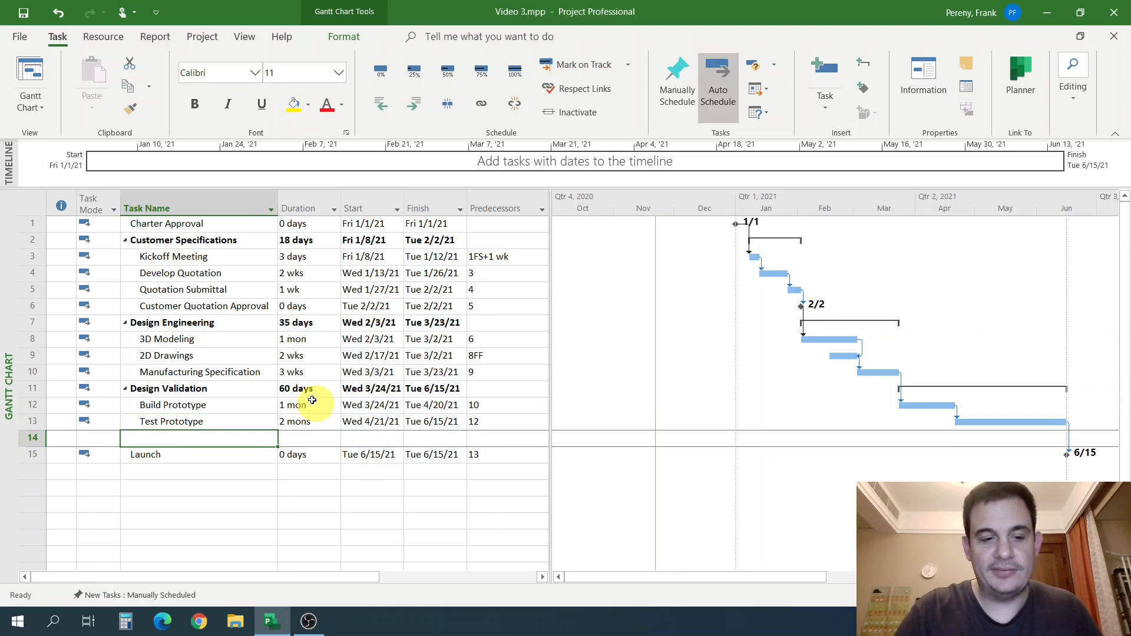
{"action": "type", "text": "Tooling Investment"}
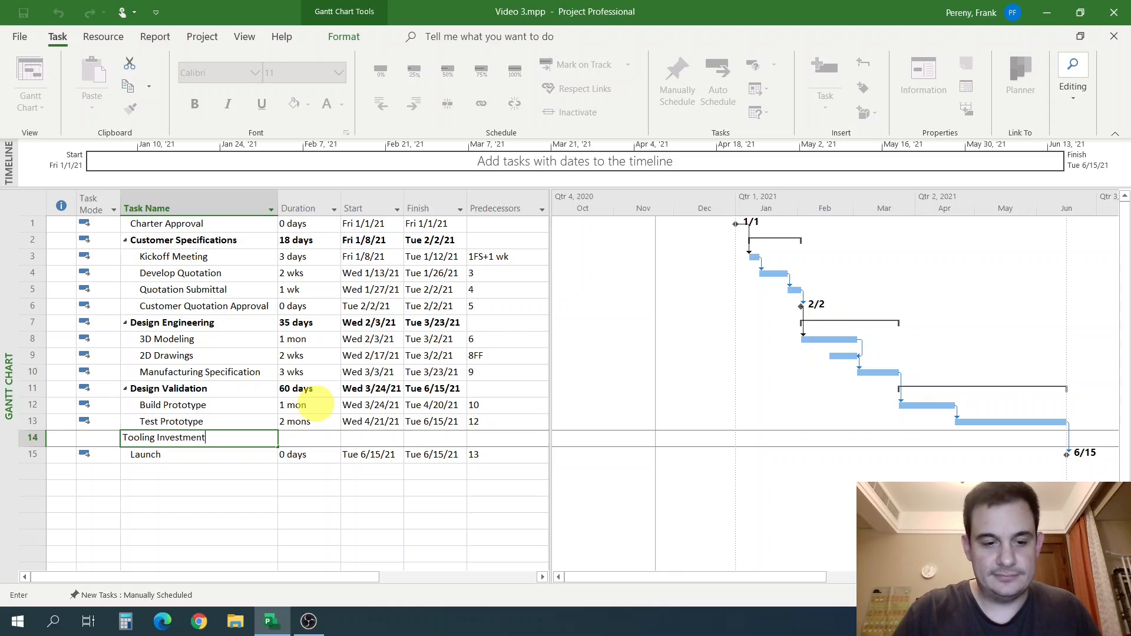
{"action": "key", "text": "Tab"}
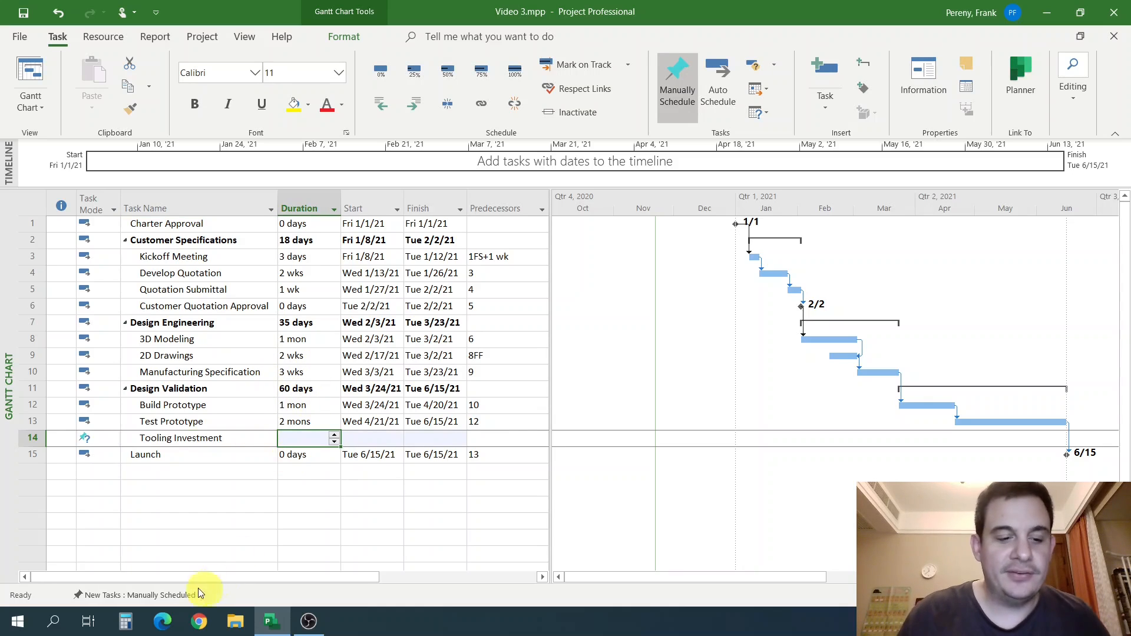
Step: Set the scheduling mode for new tasks to Auto Scheduled
{"action": "left_click", "coordinate": [165, 595]}
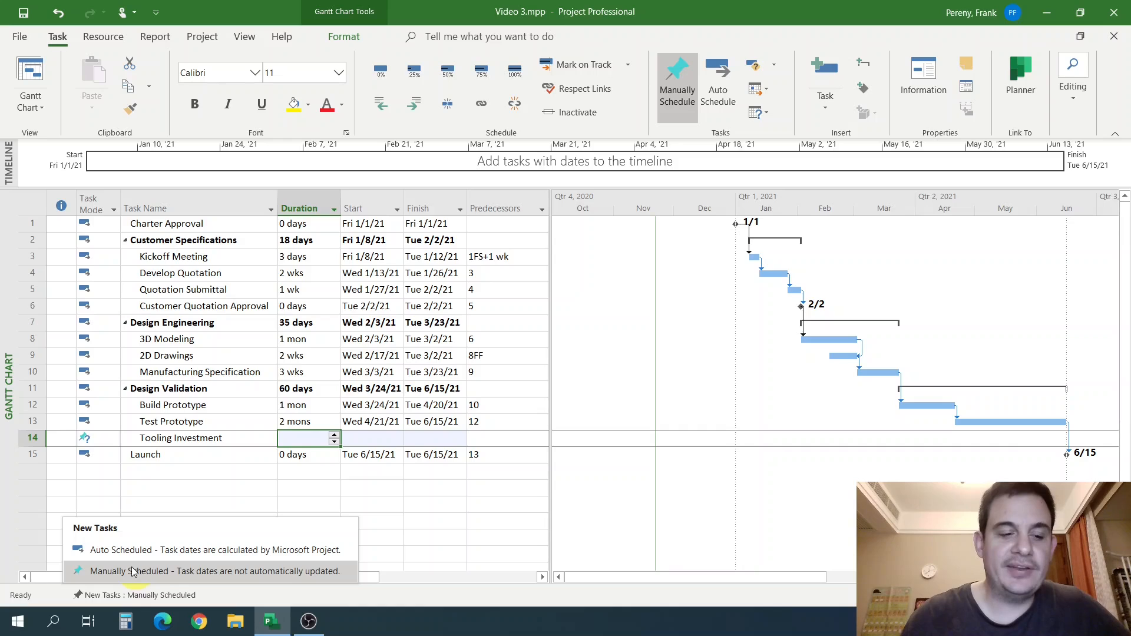
{"action": "left_click", "coordinate": [158, 551]}
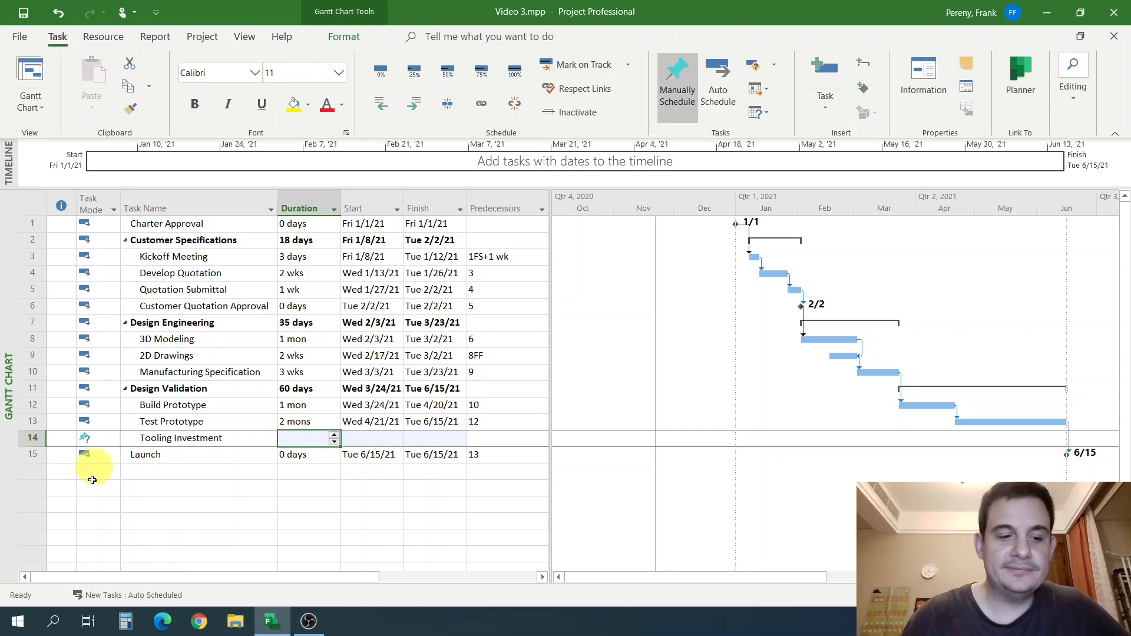
Step: Delete the manually scheduled Tooling Investment task above Launch
{"action": "left_click", "coordinate": [32, 439]}
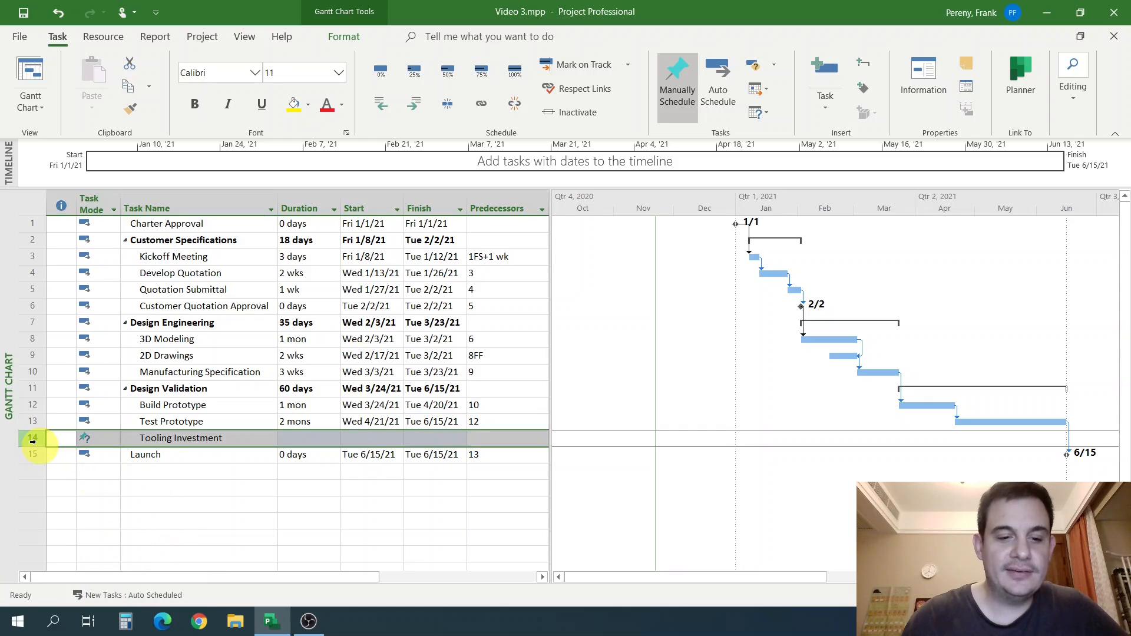
{"action": "key", "text": "Delete"}
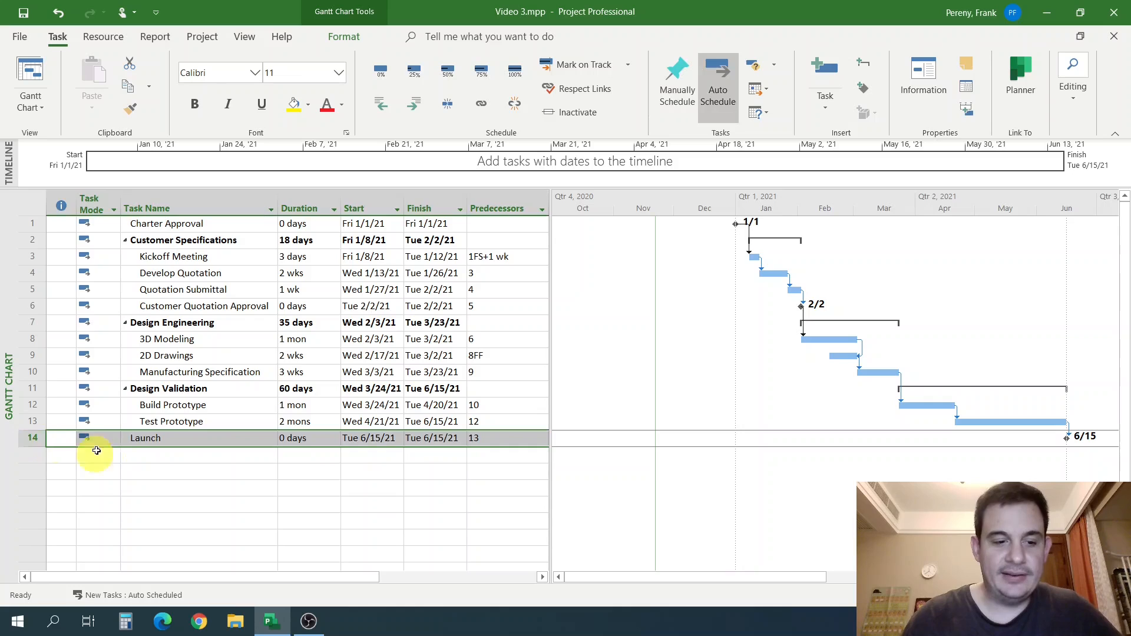
Step: Insert a new auto-scheduled task named Tooling Investment between Test Prototype and Launch
{"action": "left_click", "coordinate": [150, 472]}
{"action": "left_click", "coordinate": [155, 436]}
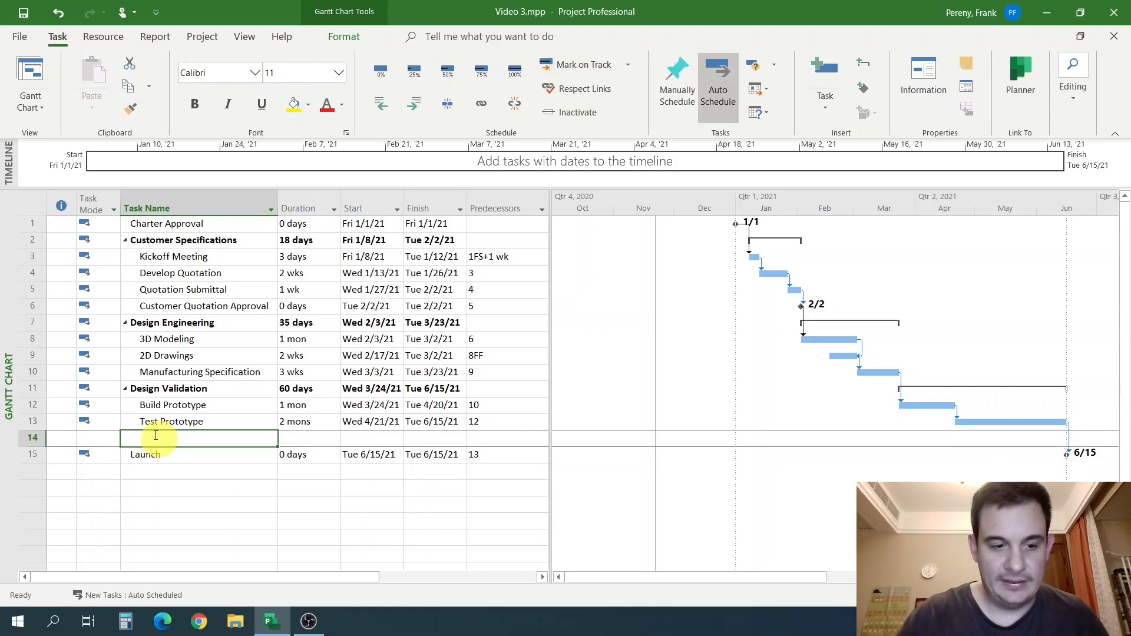
{"action": "key", "text": "Insert"}
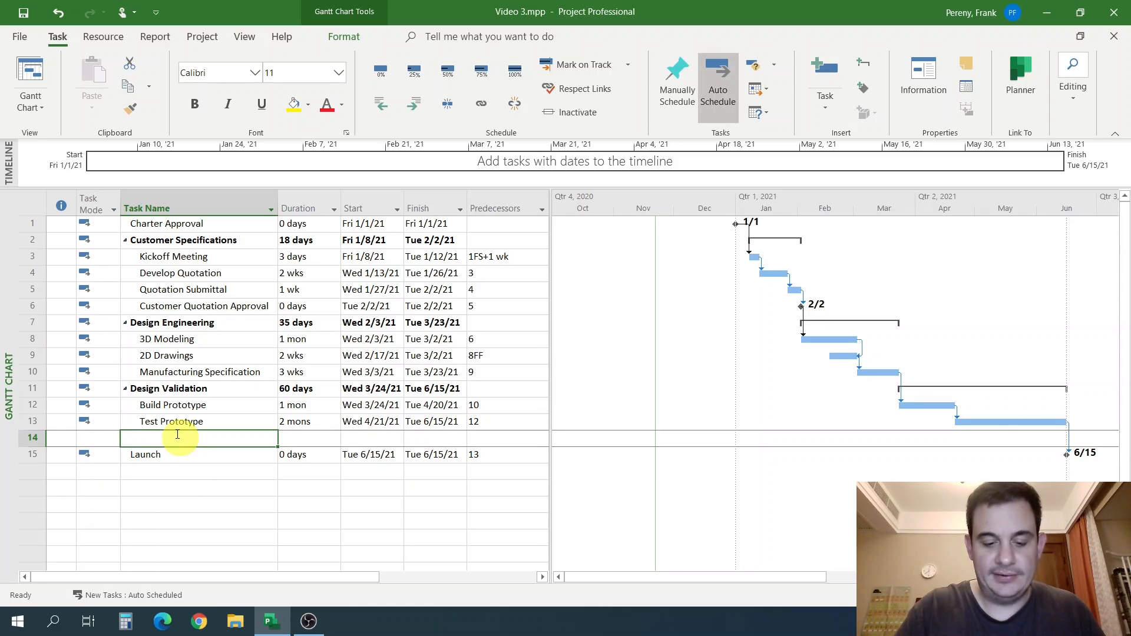
{"action": "type", "text": "TOoling Investment"}
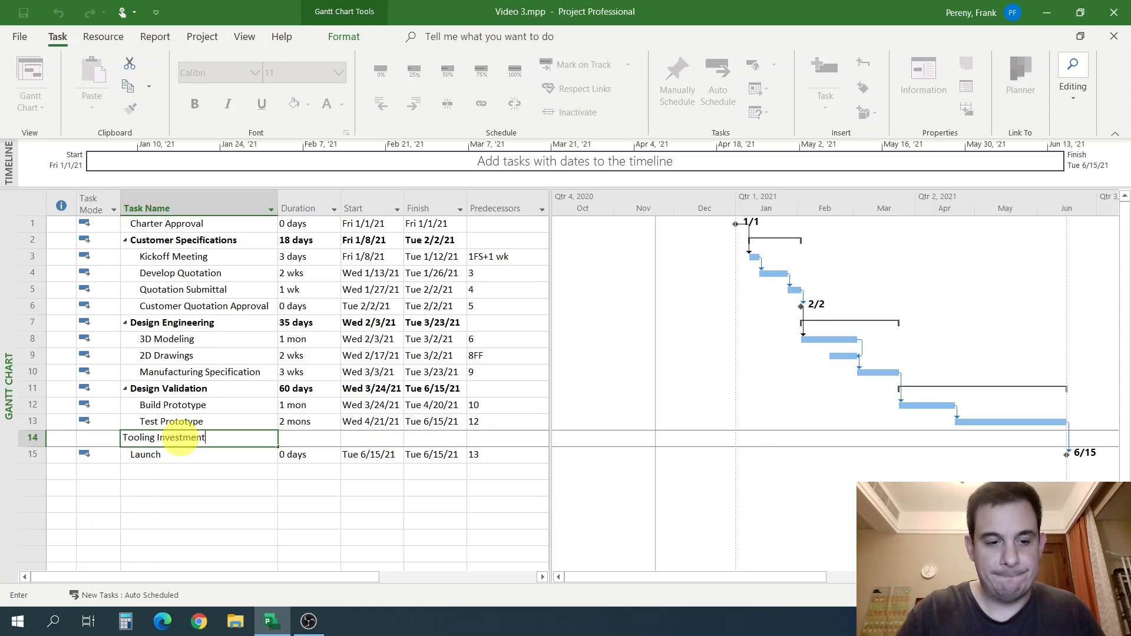
{"action": "key", "text": "Return"}
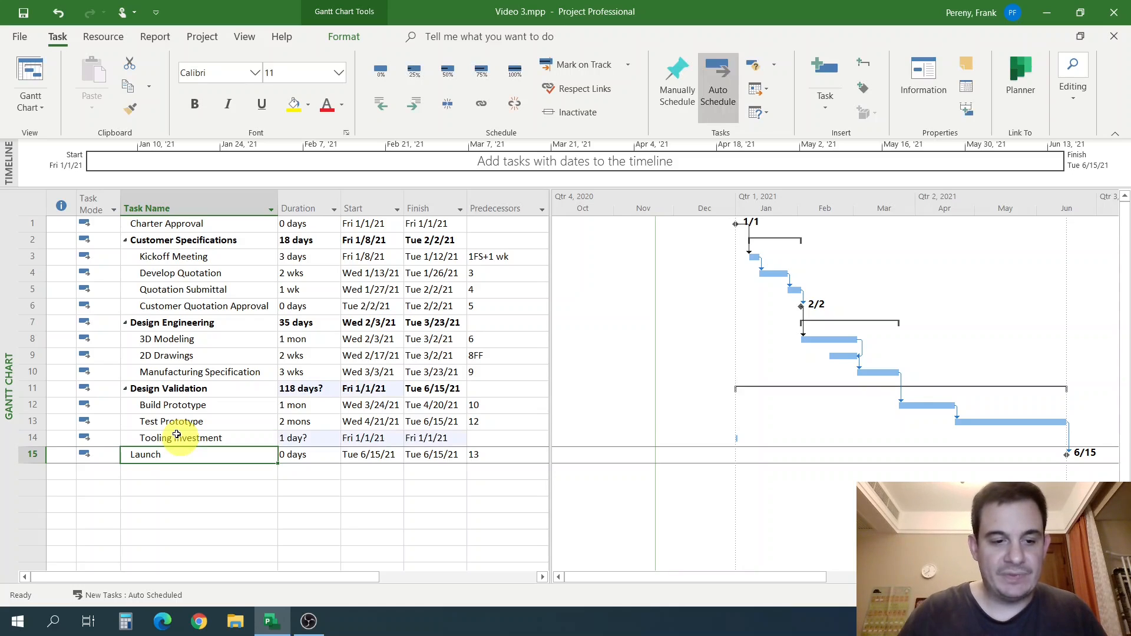
{"action": "left_click", "coordinate": [88, 439]}
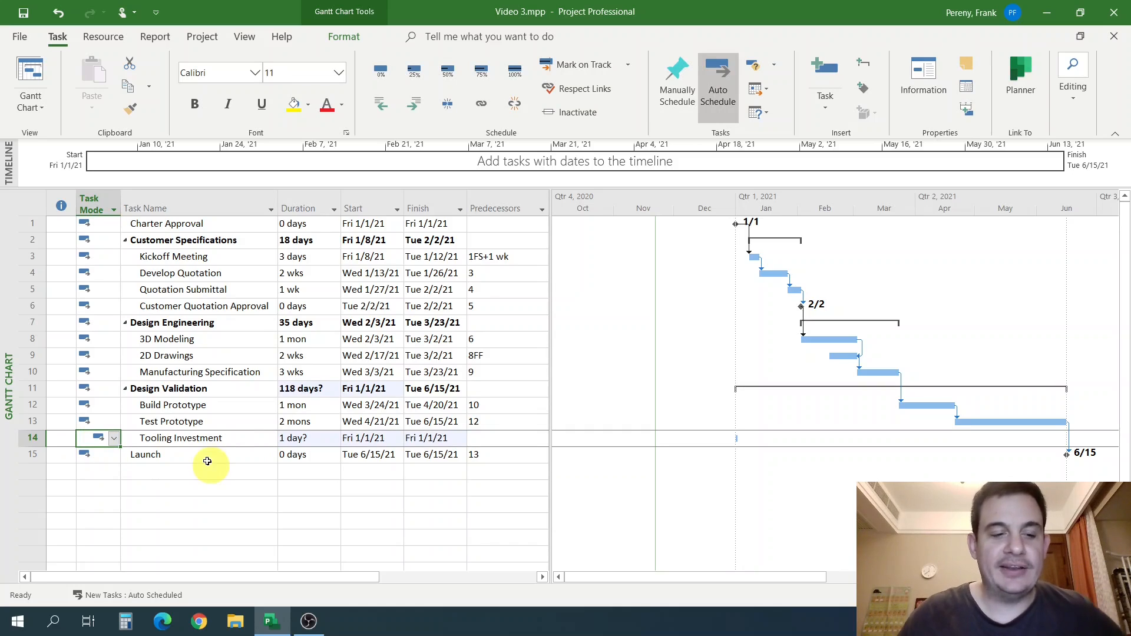
{"action": "left_click", "coordinate": [227, 439]}
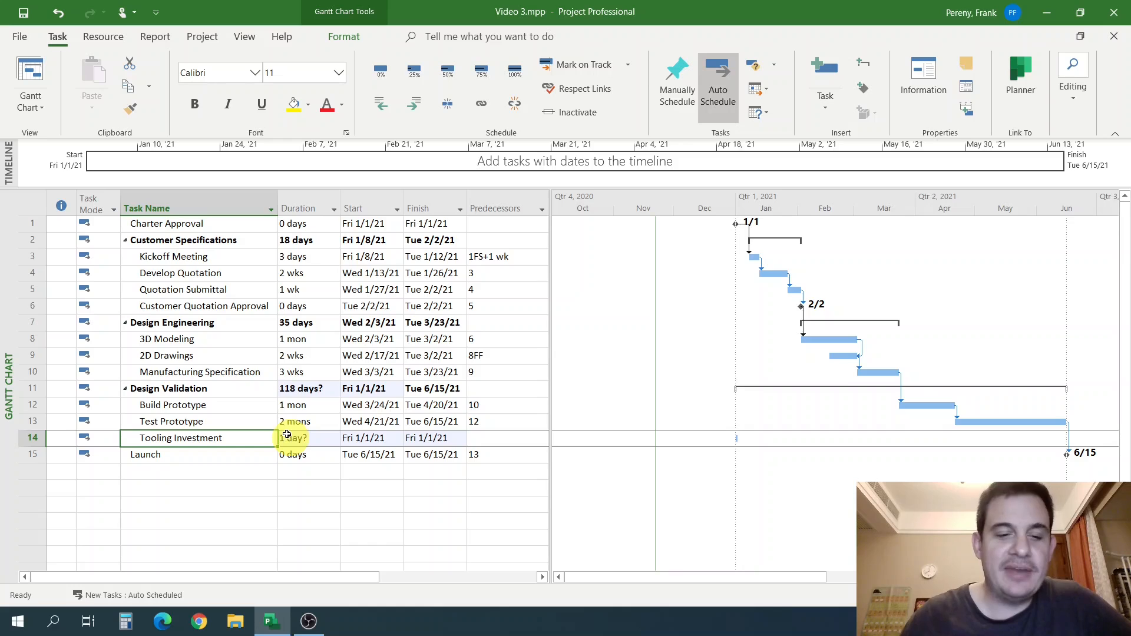
{"action": "left_click", "coordinate": [320, 472]}
{"action": "left_click", "coordinate": [319, 478]}
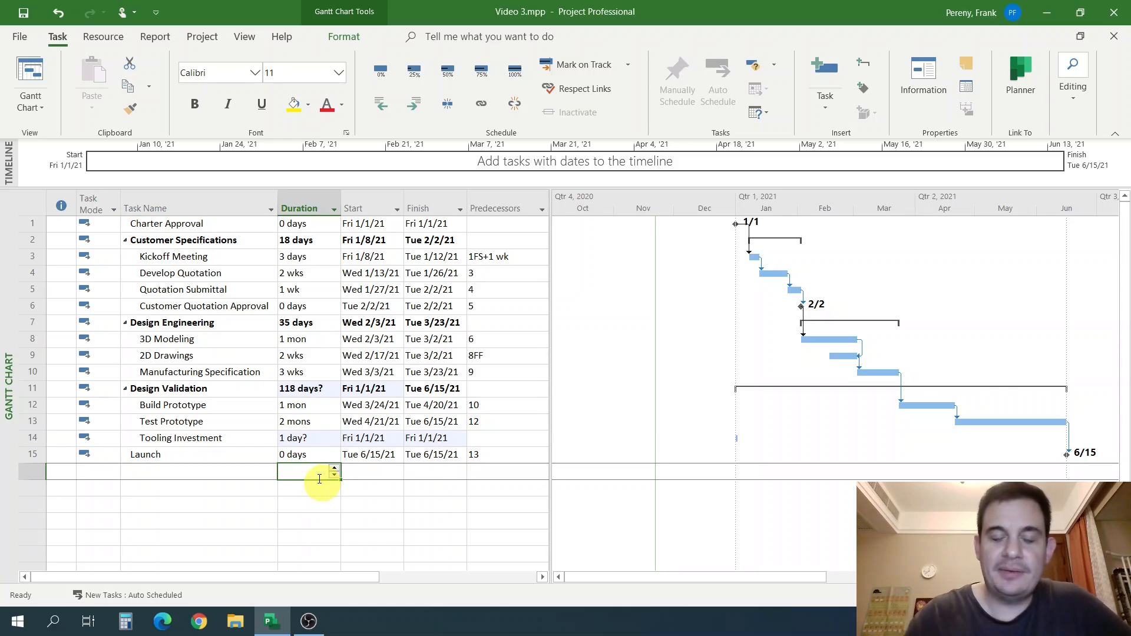
{"action": "key", "text": "Return"}
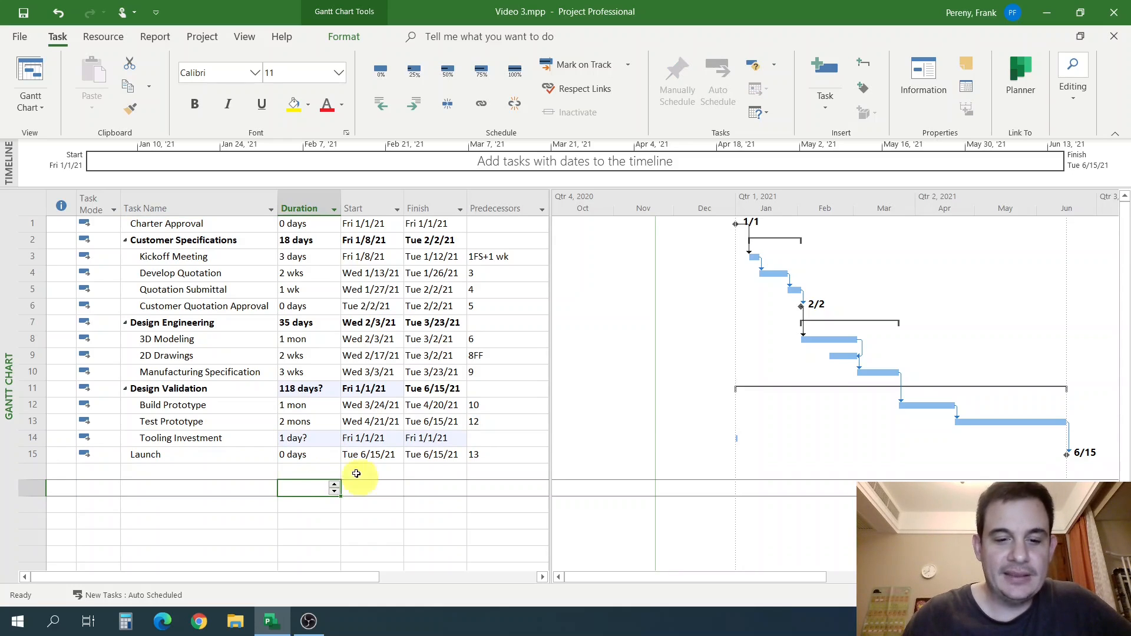
Step: Set the predecessor of Tooling Investment to 13 and the predecessor of Launch to 14
{"action": "left_click", "coordinate": [474, 437]}
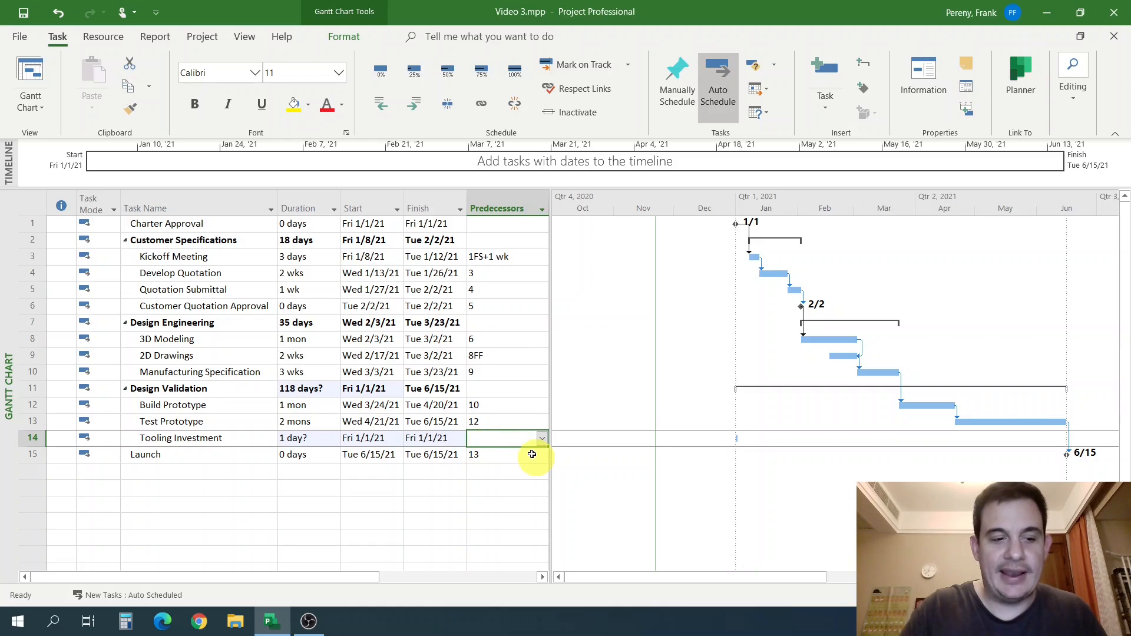
{"action": "type", "text": "13"}
{"action": "key", "text": "Return"}
{"action": "type", "text": "14"}
{"action": "key", "text": "Return"}
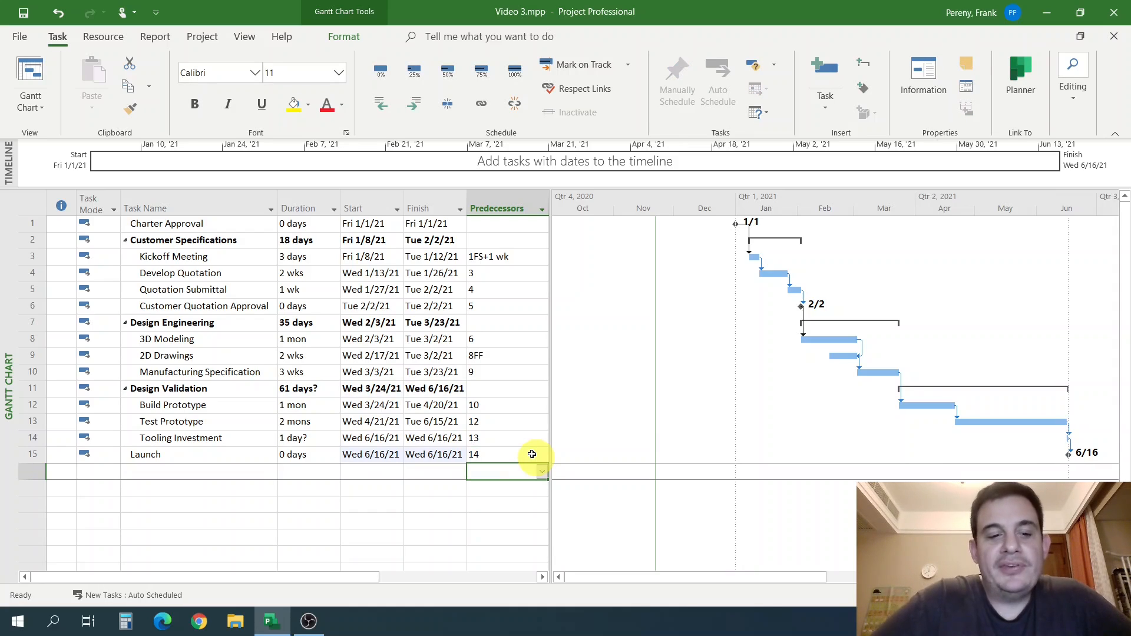
Step: Make Tooling Investment a milestone by setting its duration to 0 days
{"action": "left_click", "coordinate": [322, 437]}
{"action": "type", "text": "0"}
{"action": "key", "text": "Return"}
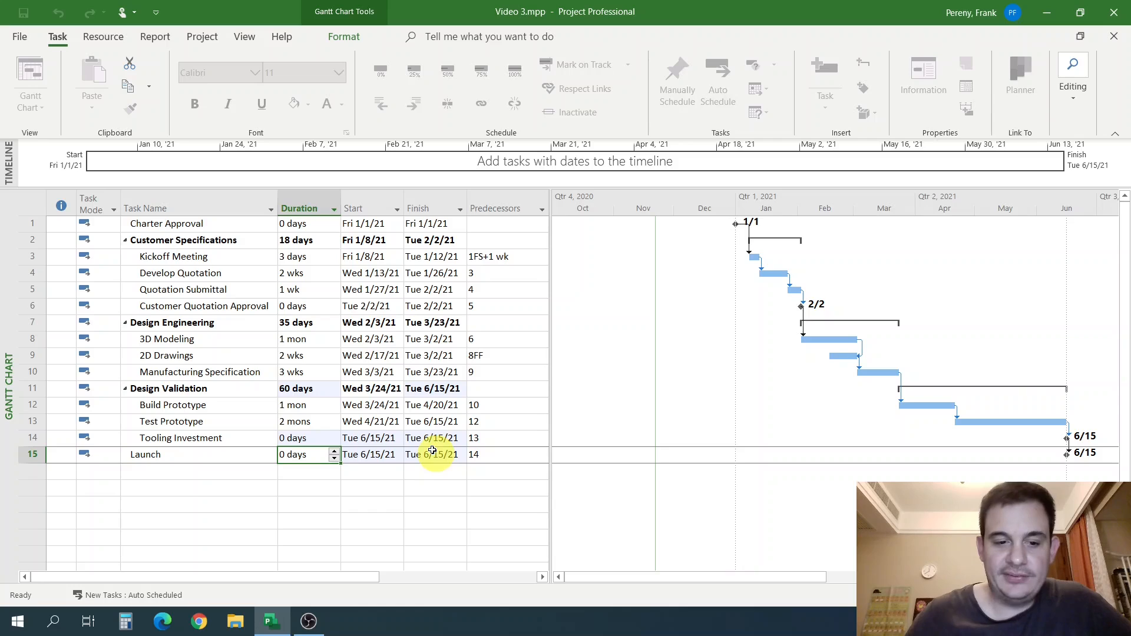
{"action": "left_click", "coordinate": [437, 492]}
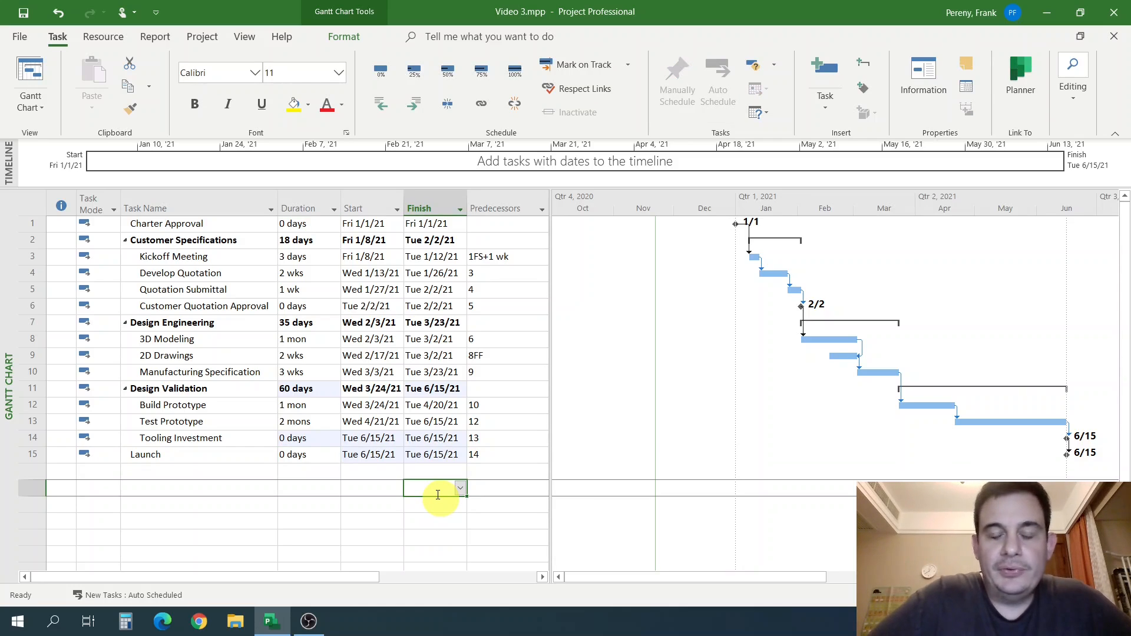
Step: Add a lag of 1 month to the Finish-to-Start link from Tooling Investment to Launch
{"action": "double_click", "coordinate": [497, 453]}
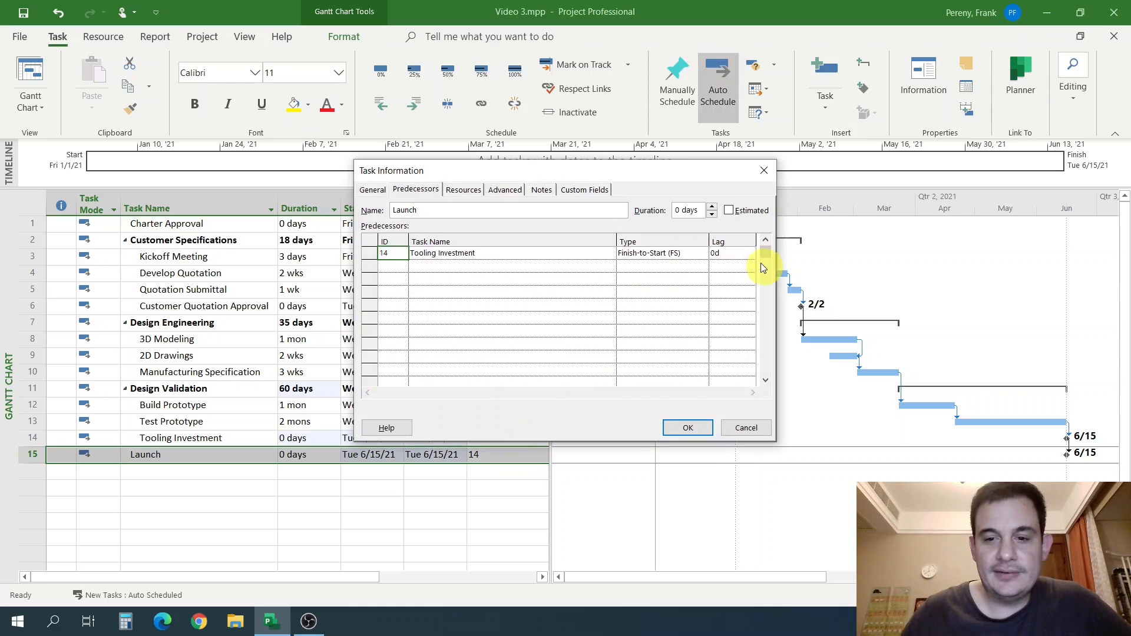
{"action": "left_click", "coordinate": [731, 254]}
{"action": "type", "text": "1mo"}
{"action": "key", "text": "Return"}
{"action": "left_click", "coordinate": [688, 427]}
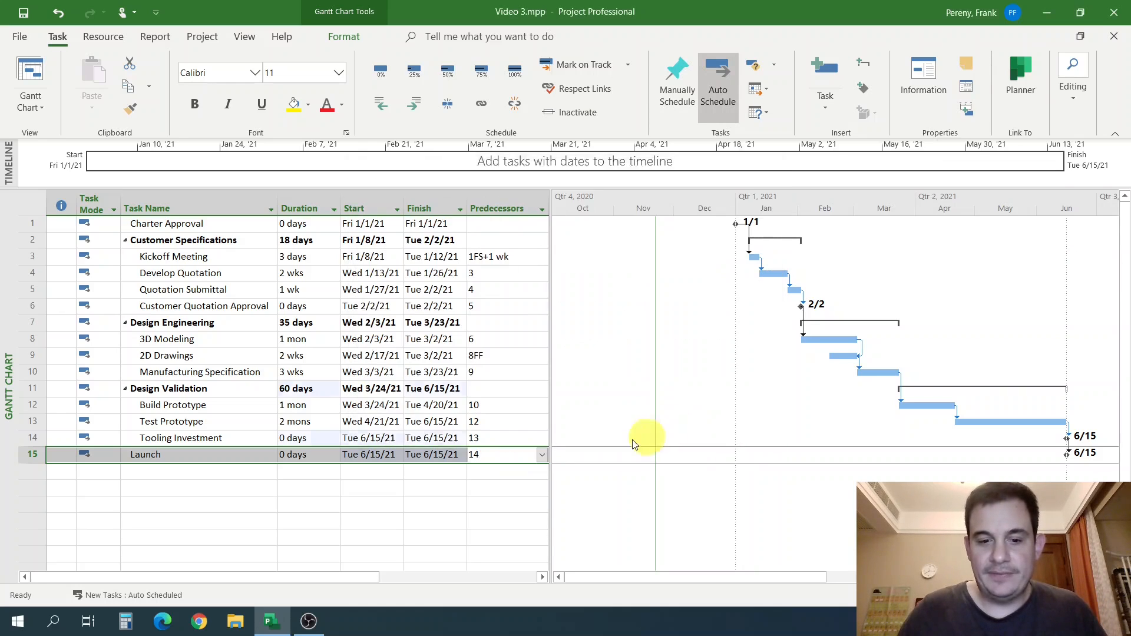
{"action": "left_click", "coordinate": [502, 470]}
{"action": "left_click", "coordinate": [487, 428]}
{"action": "left_click", "coordinate": [497, 436]}
{"action": "left_click", "coordinate": [497, 454]}
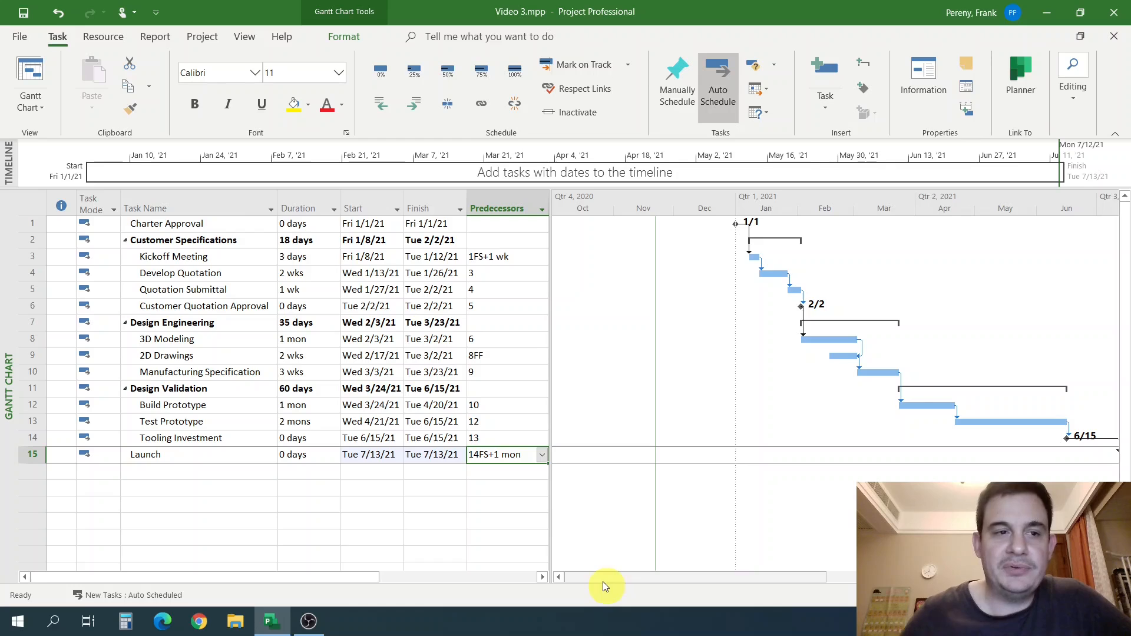
Step: Save the project and look at the lagged link between Tooling Investment and Launch in the Gantt chart
{"action": "left_click", "coordinate": [24, 17]}
{"action": "left_click_drag", "start_coordinate": [719, 579], "coordinate": [805, 563]}
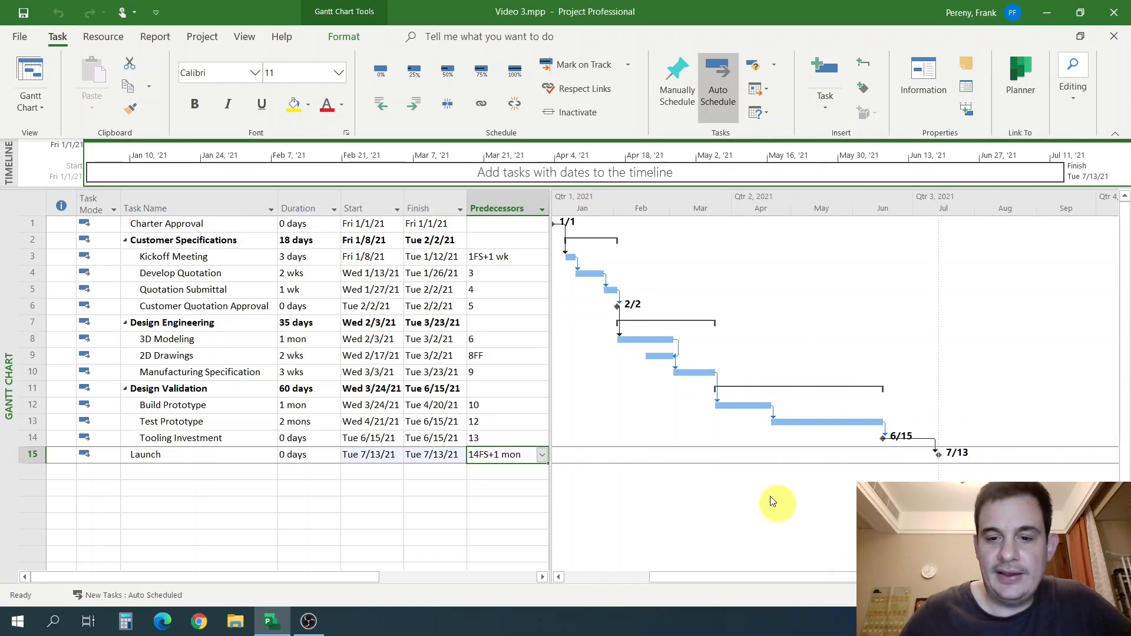
{"action": "scroll", "coordinate": [760, 488], "scroll_direction": "down", "scroll_amount": 2}
{"action": "left_click_drag", "start_coordinate": [757, 579], "coordinate": [727, 581]}
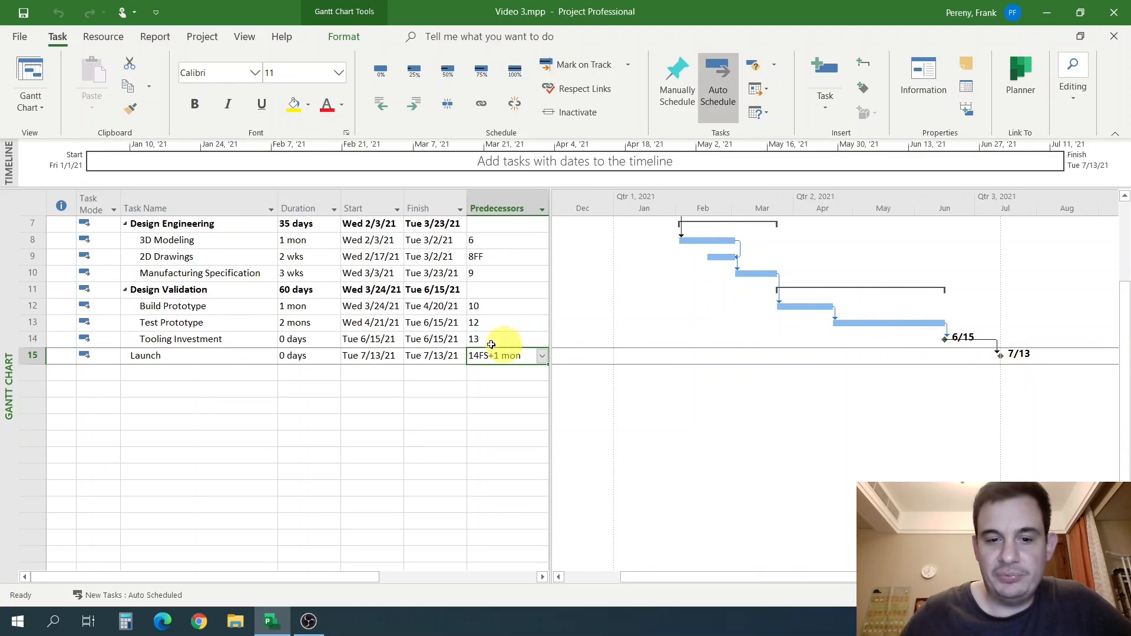
Step: Set the finish date of Tooling Investment to Wed 9/1/21
{"action": "left_click", "coordinate": [236, 341]}
{"action": "left_click", "coordinate": [413, 373]}
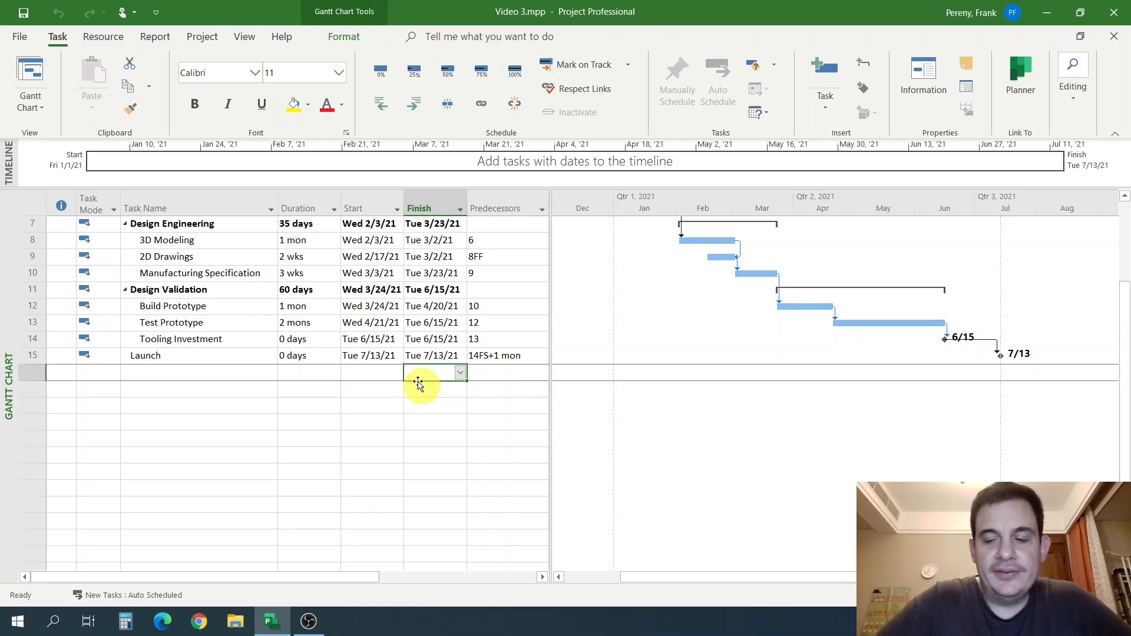
{"action": "key", "text": "Up"}
{"action": "key", "text": "Up"}
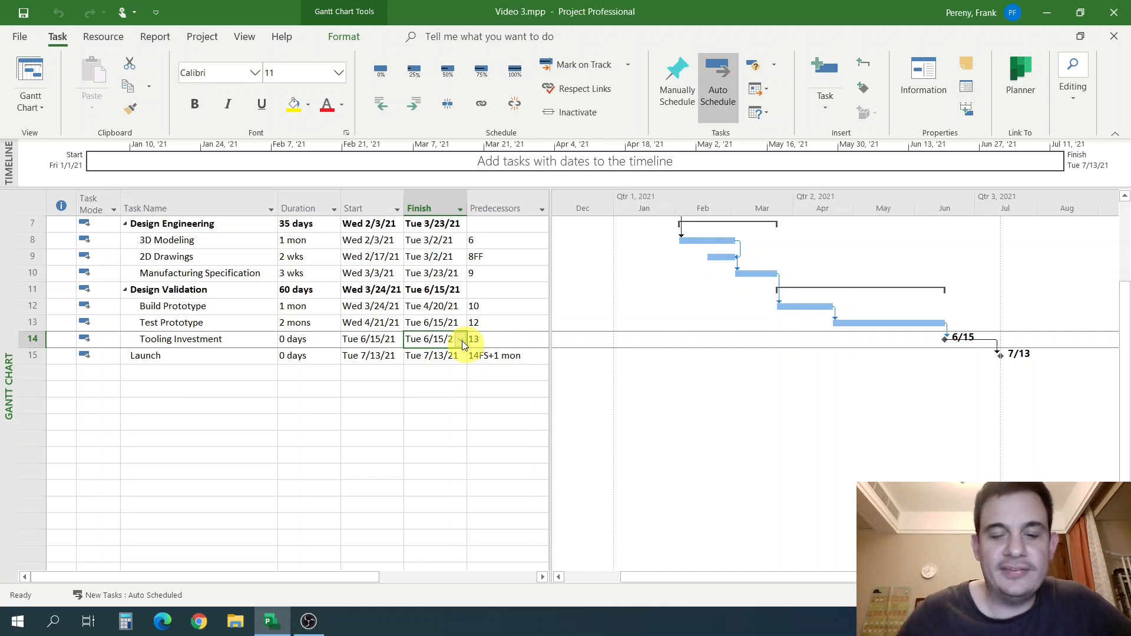
{"action": "left_click", "coordinate": [460, 340]}
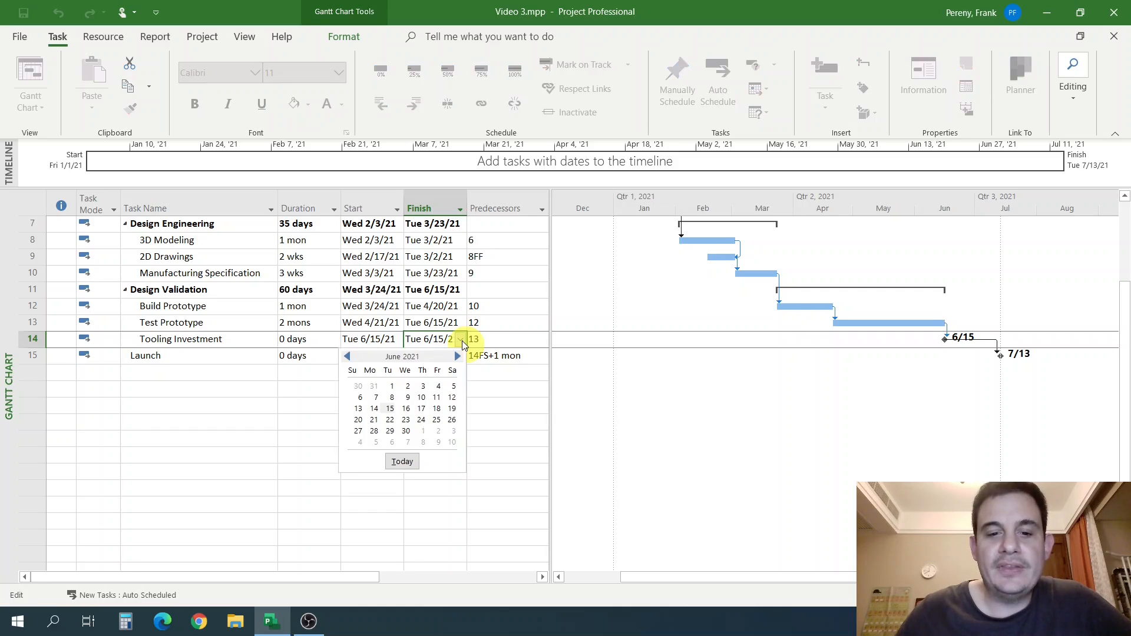
{"action": "left_click", "coordinate": [457, 356]}
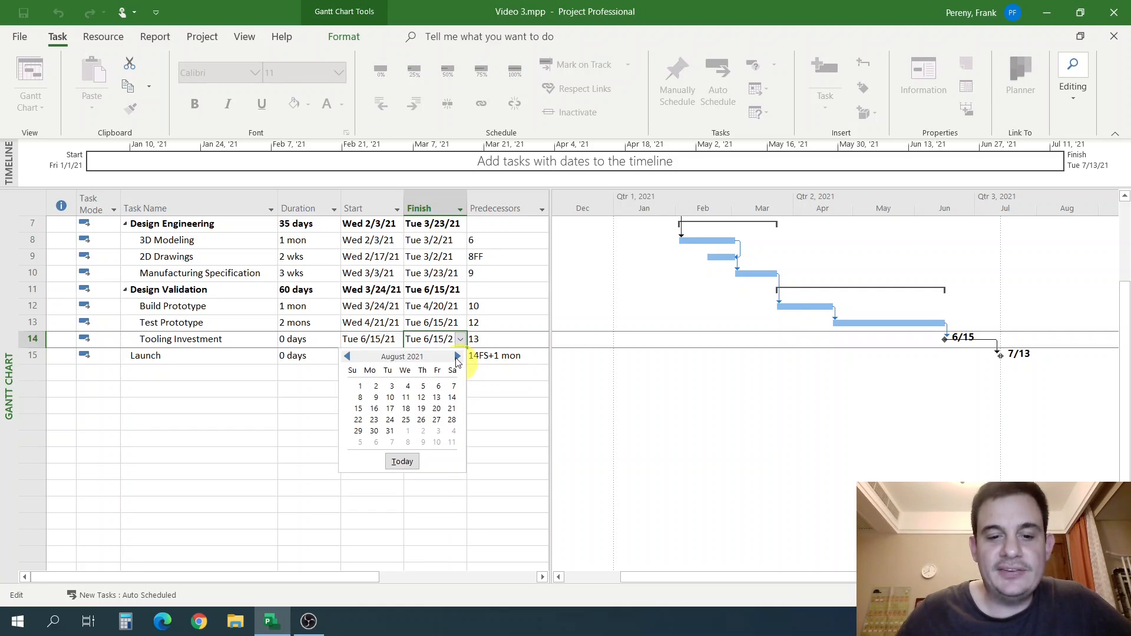
{"action": "left_click", "coordinate": [457, 357]}
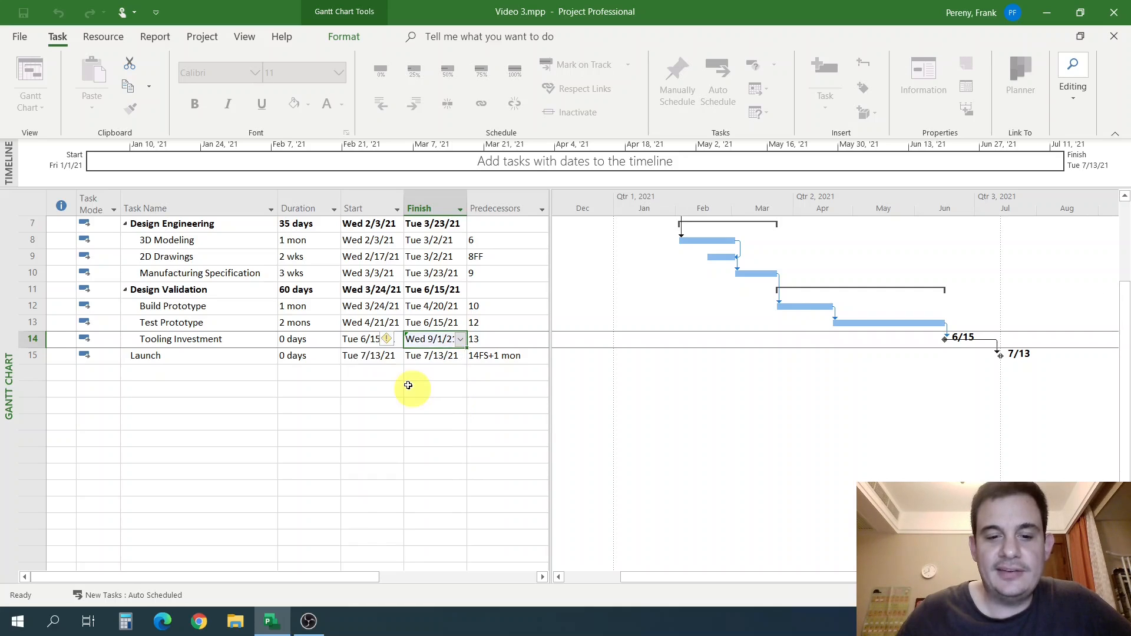
{"action": "left_click", "coordinate": [408, 387]}
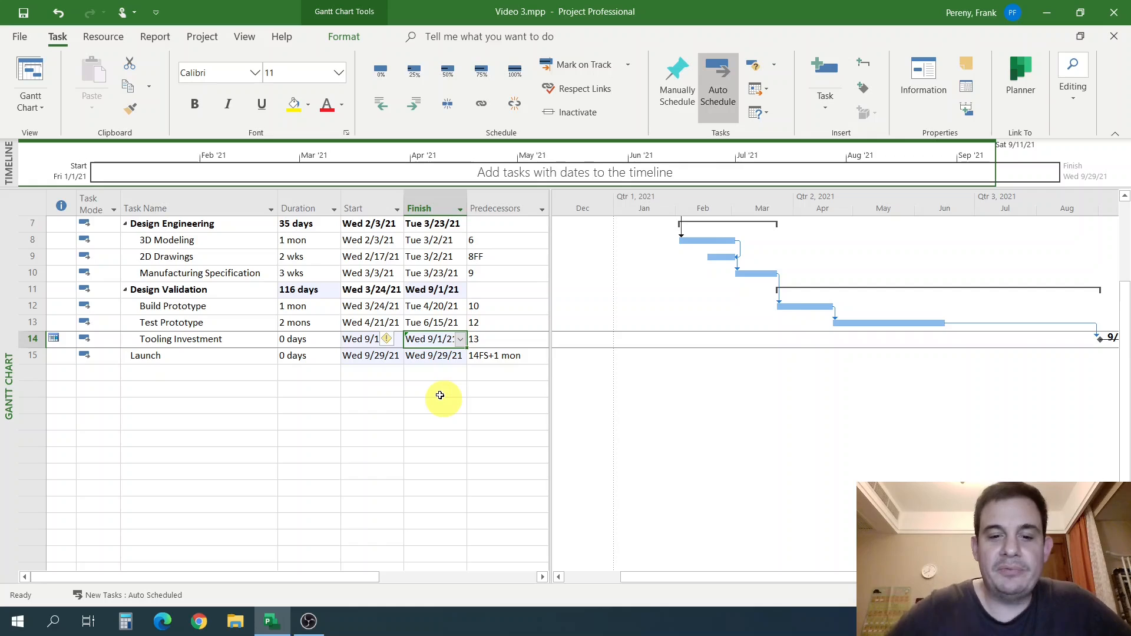
{"action": "left_click", "coordinate": [440, 395]}
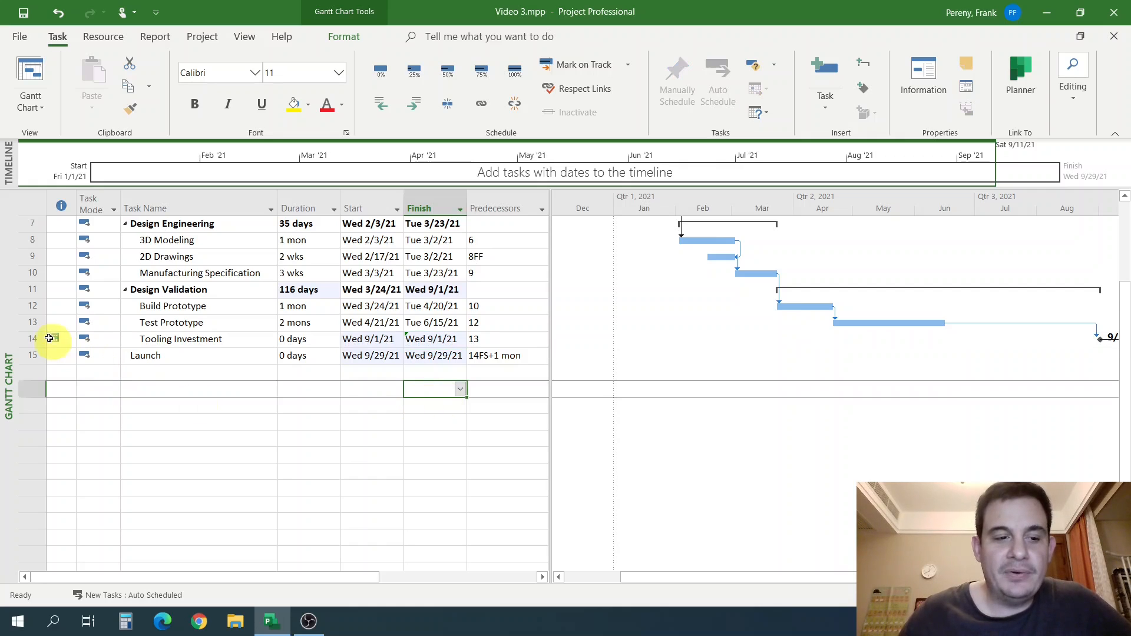
Step: Check the constraint indicator of Tooling Investment, and undo the finish date change
{"action": "mouse_move", "coordinate": [53, 341]}
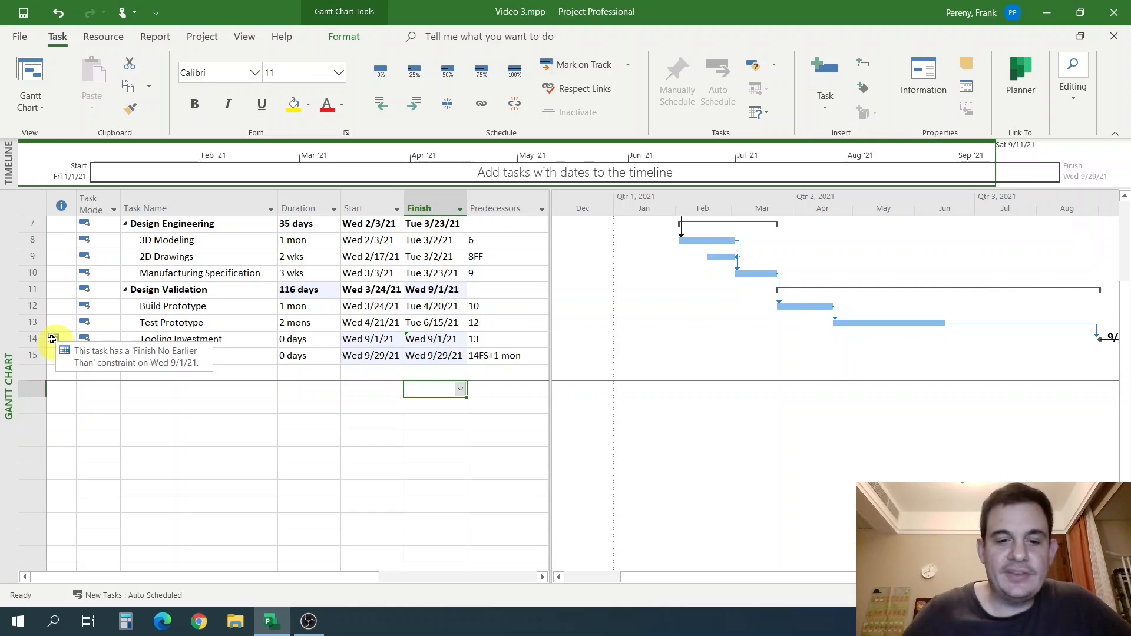
{"action": "left_click", "coordinate": [346, 344]}
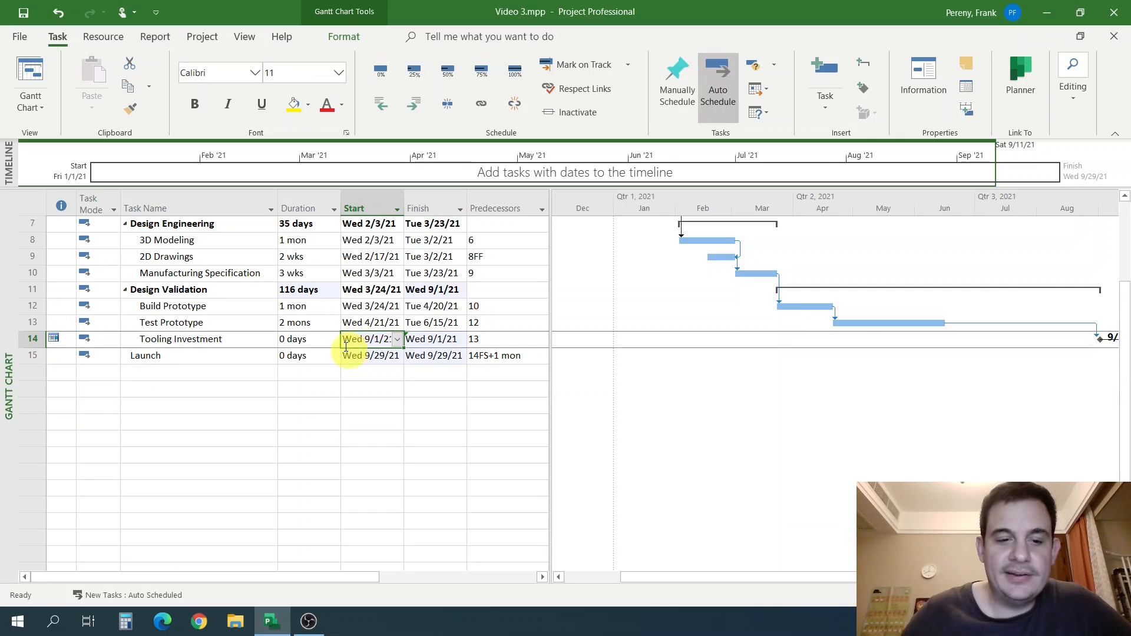
{"action": "left_click", "coordinate": [307, 340]}
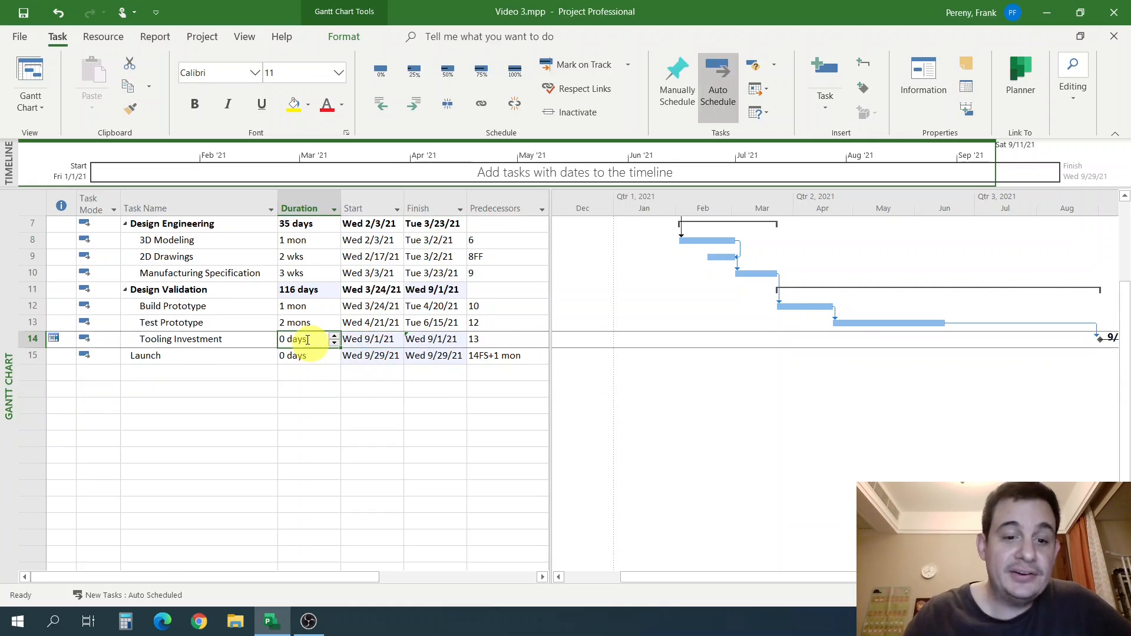
{"action": "left_click", "coordinate": [487, 321]}
{"action": "left_click", "coordinate": [370, 337]}
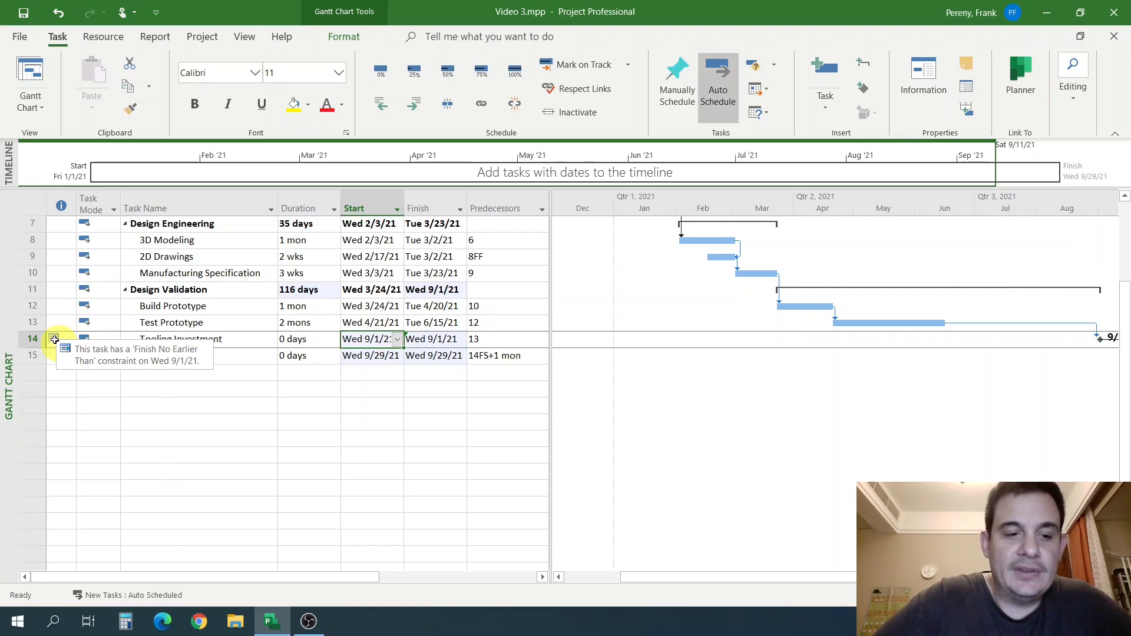
{"action": "key", "text": "ctrl+z"}
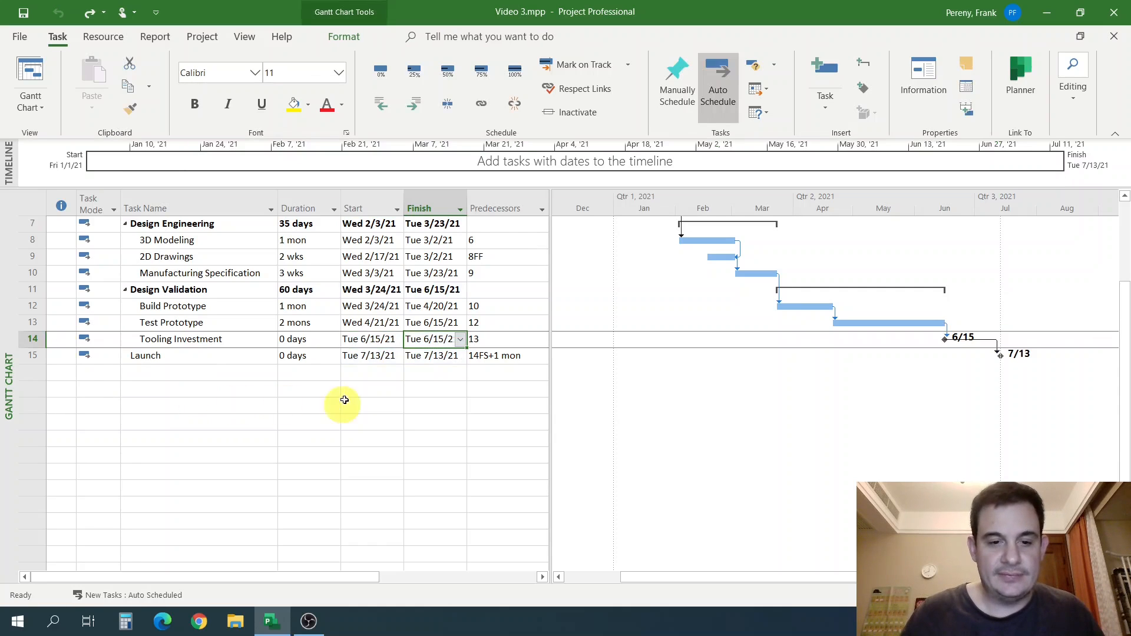
Step: Try to set the start date of Tooling Investment to Wed 9/1/21, and cancel the move in the Planning Wizard
{"action": "left_click", "coordinate": [385, 339]}
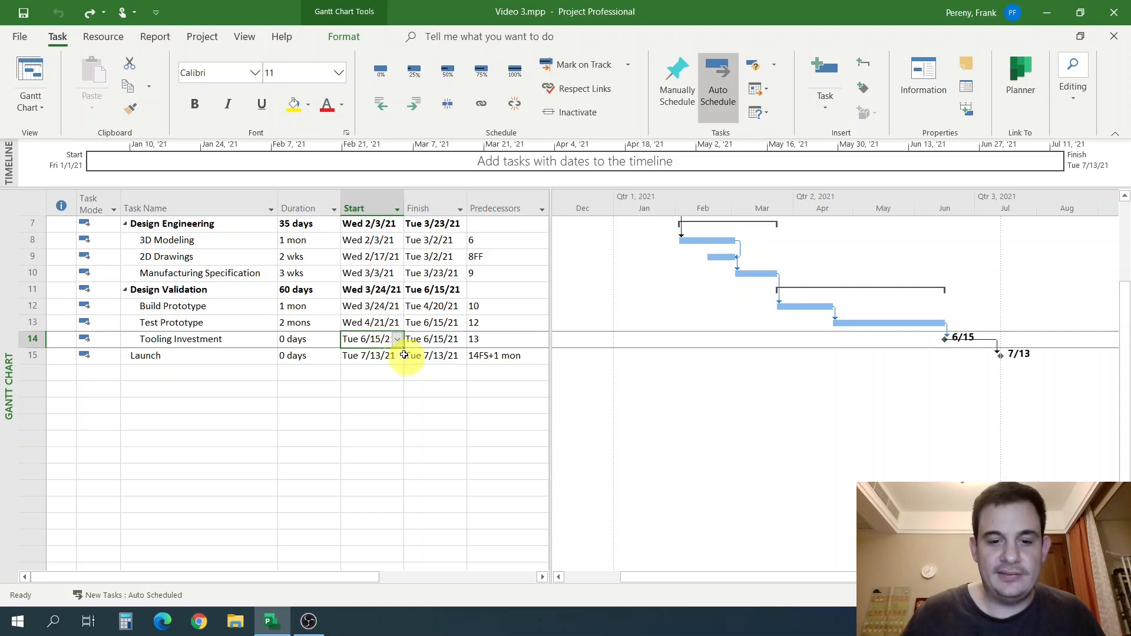
{"action": "left_click", "coordinate": [399, 340]}
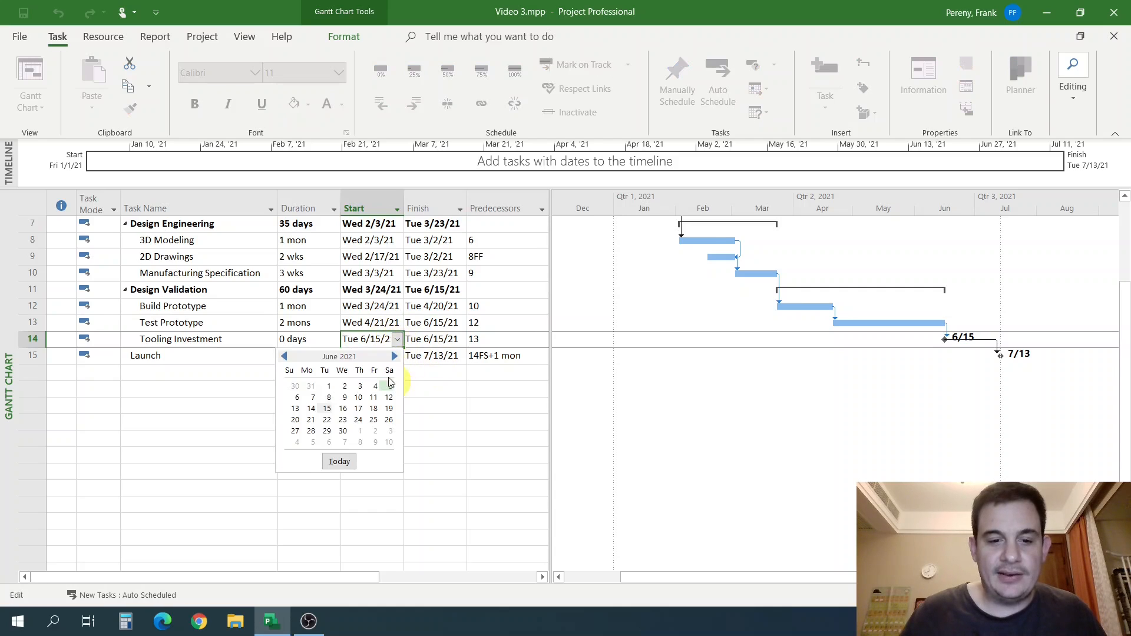
{"action": "left_click", "coordinate": [394, 356]}
{"action": "left_click", "coordinate": [394, 357]}
{"action": "left_click", "coordinate": [394, 356]}
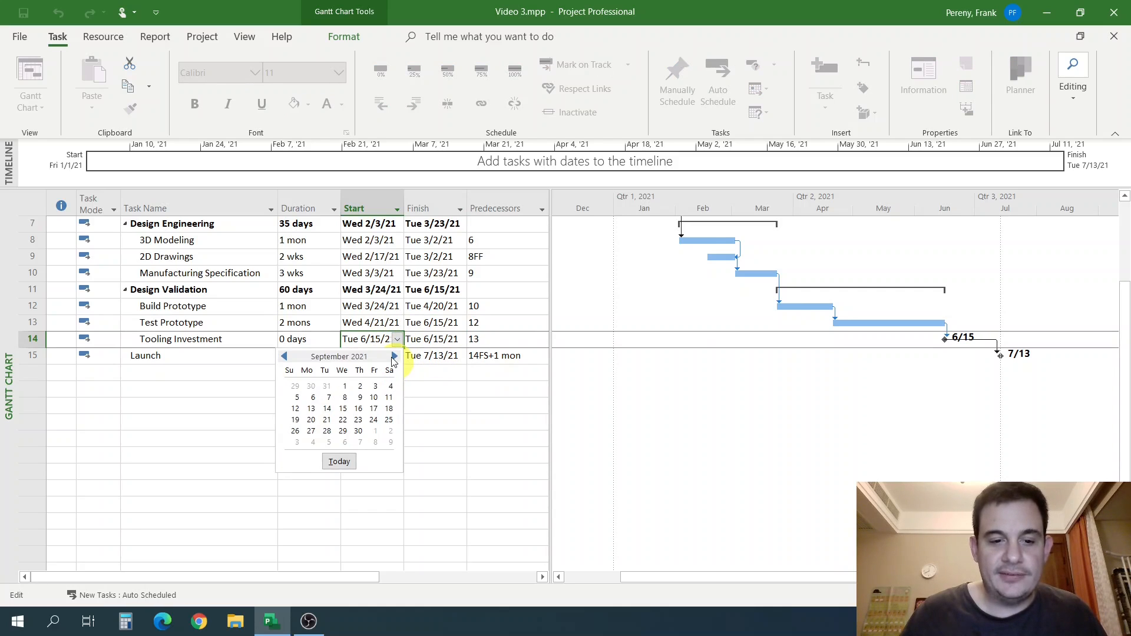
{"action": "left_click", "coordinate": [342, 386]}
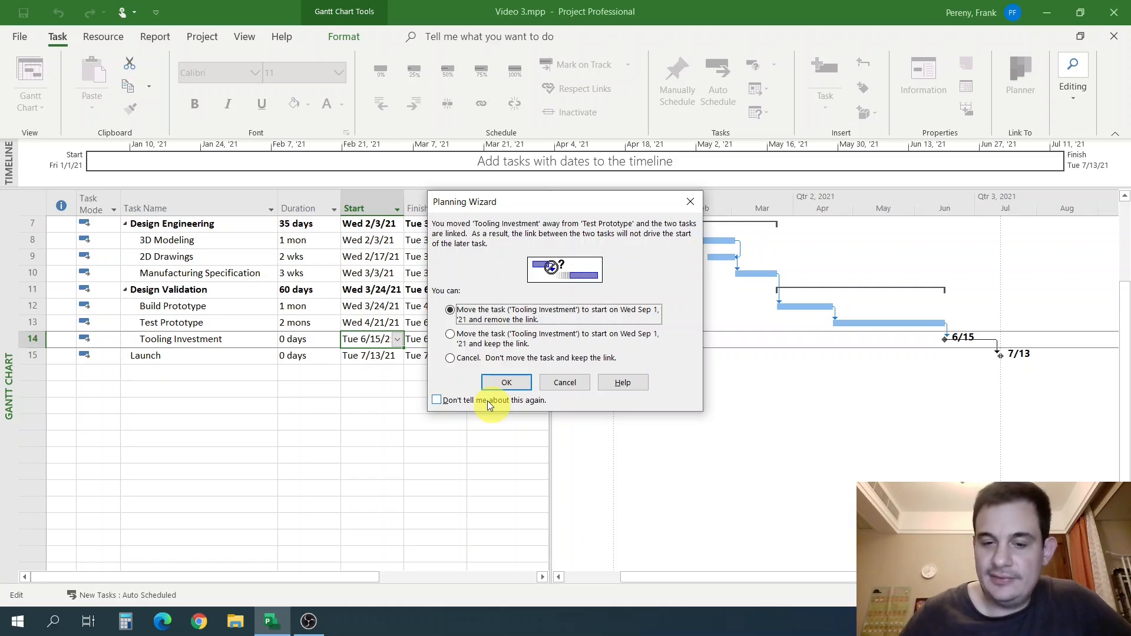
{"action": "left_click", "coordinate": [571, 384]}
{"action": "left_click", "coordinate": [440, 389]}
Step: Set the finish date of Tooling Investment to Thu 9/2/21, and correct it to Wed 9/1/21
{"action": "left_click", "coordinate": [434, 340]}
{"action": "left_click", "coordinate": [460, 340]}
{"action": "left_click", "coordinate": [457, 357]}
{"action": "left_click", "coordinate": [457, 357]}
{"action": "left_click", "coordinate": [457, 357]}
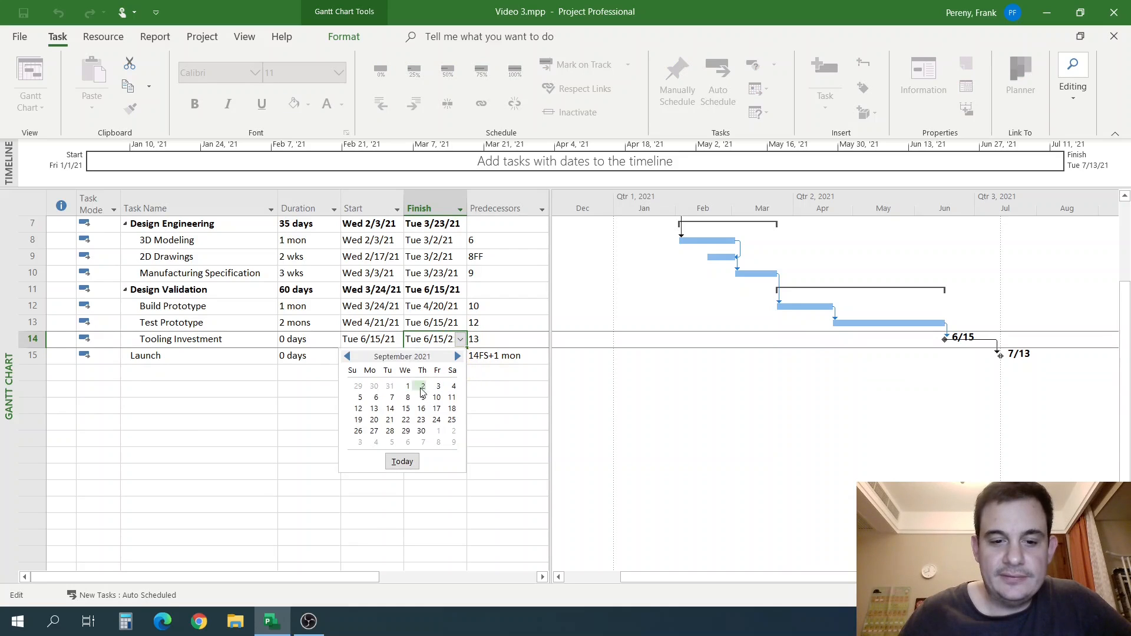
{"action": "left_click", "coordinate": [422, 386]}
{"action": "left_click", "coordinate": [460, 339]}
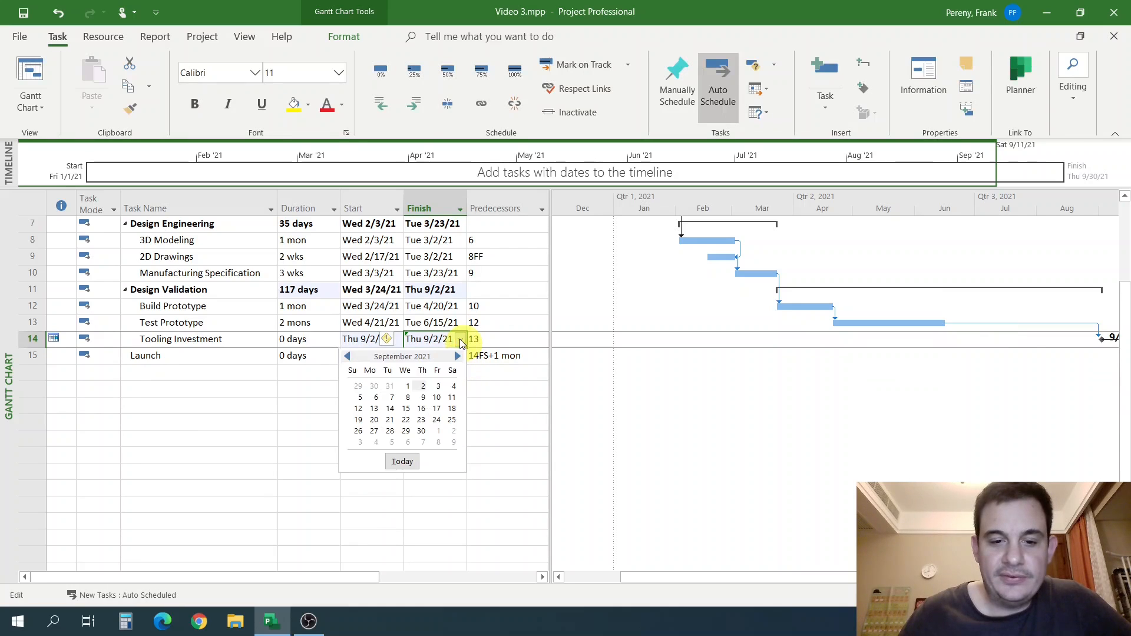
{"action": "left_click", "coordinate": [408, 386]}
{"action": "left_click", "coordinate": [407, 388]}
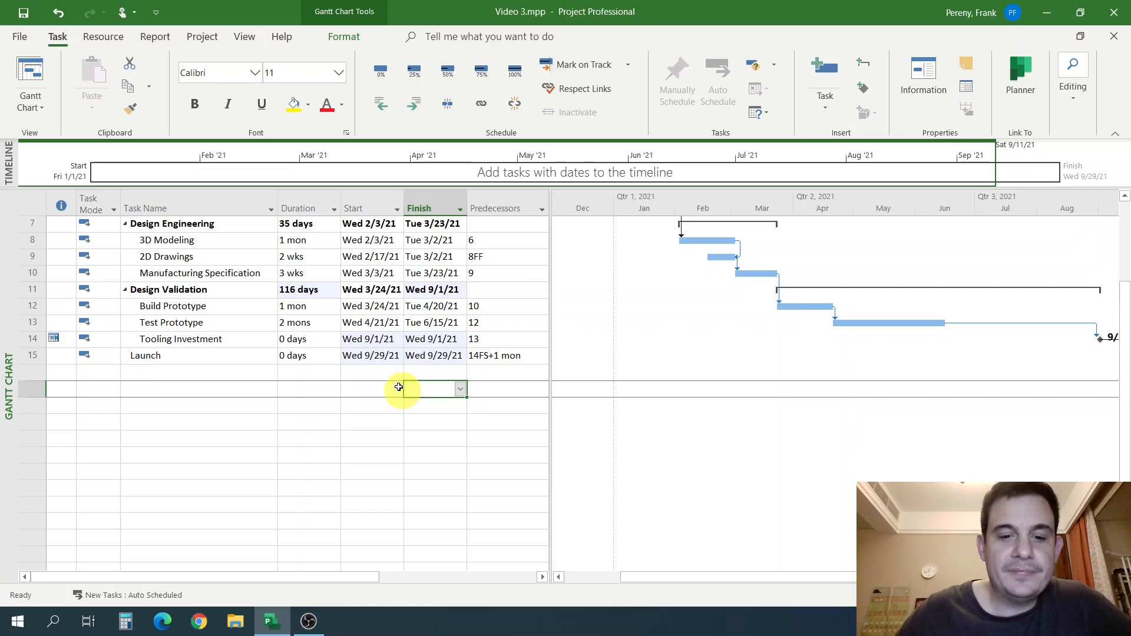
Step: Check the constraint indicator of Tooling Investment against its start and finish dates
{"action": "left_click", "coordinate": [366, 340]}
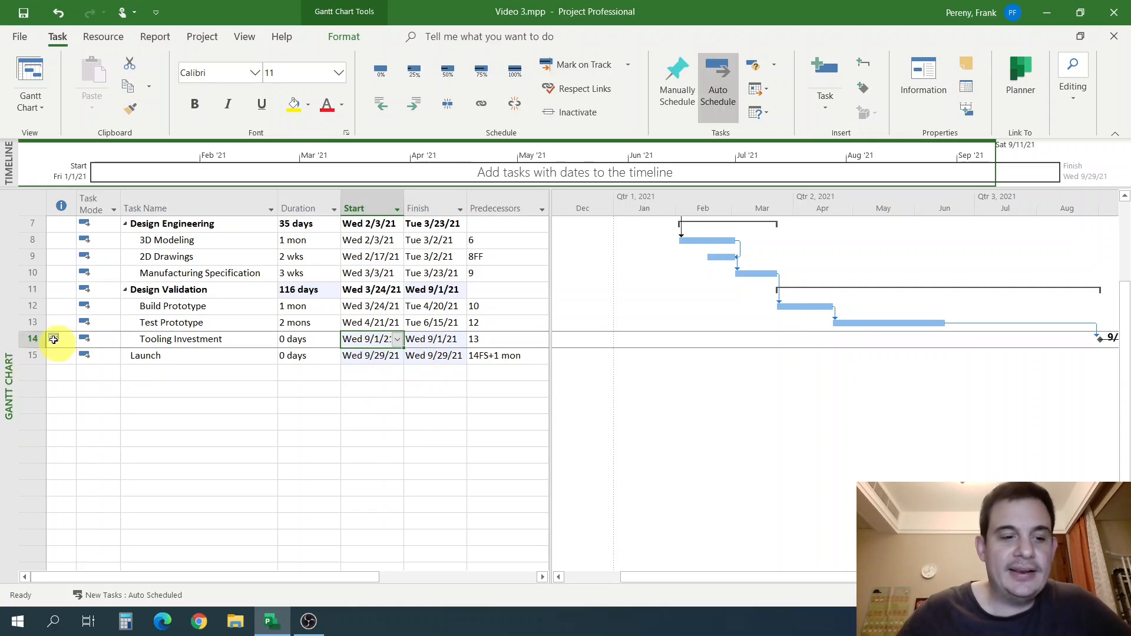
{"action": "mouse_move", "coordinate": [53, 339]}
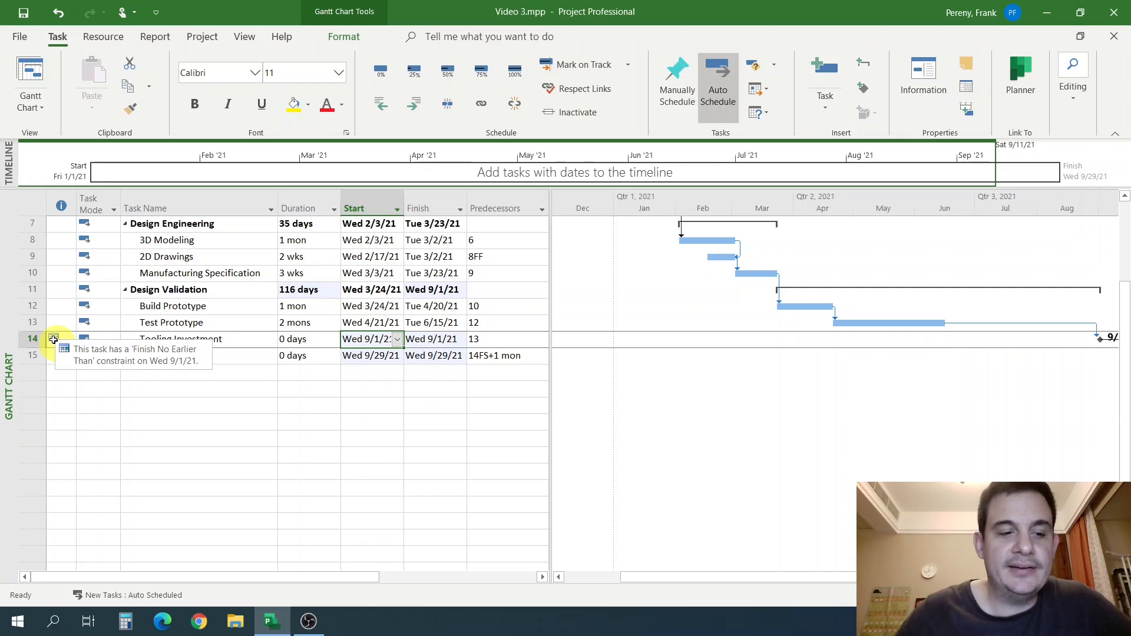
{"action": "left_click", "coordinate": [366, 405]}
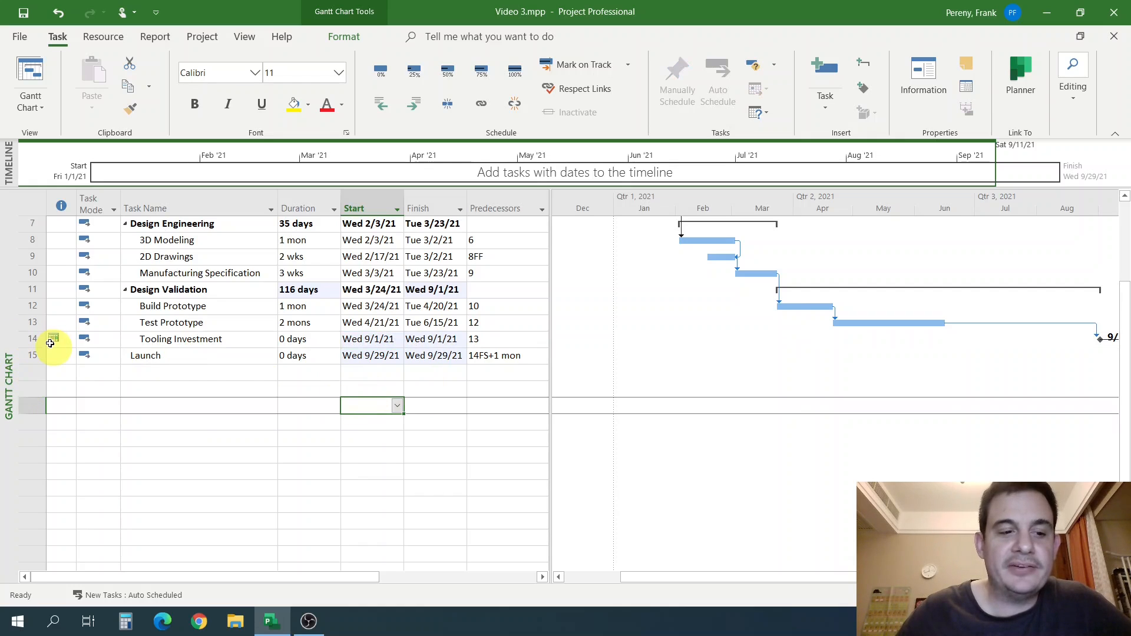
{"action": "mouse_move", "coordinate": [52, 341]}
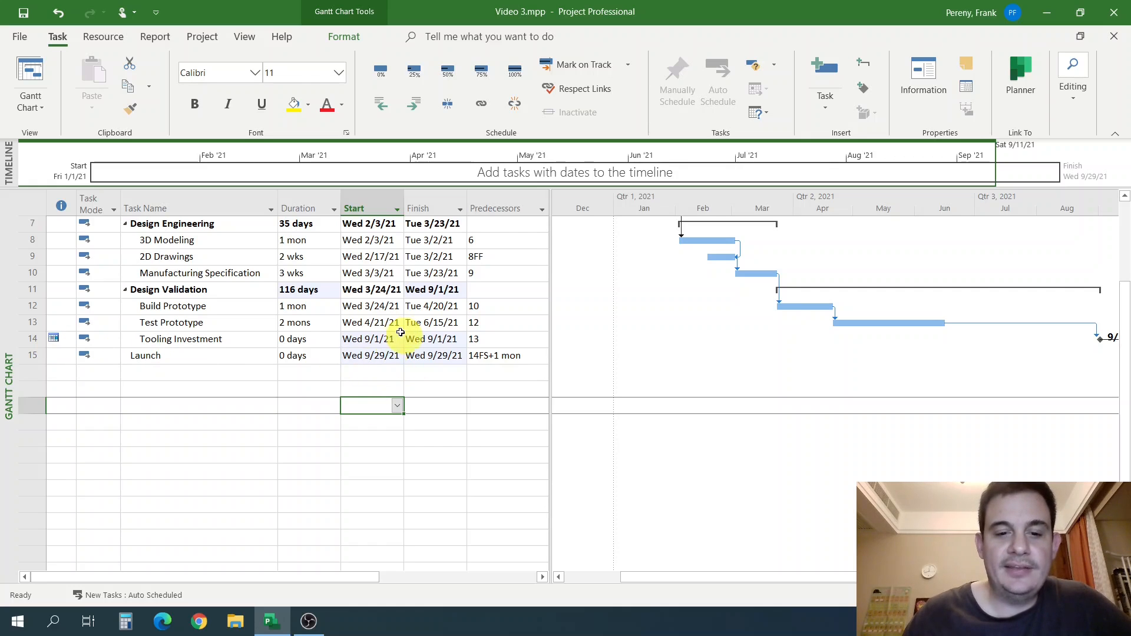
{"action": "left_click", "coordinate": [390, 394]}
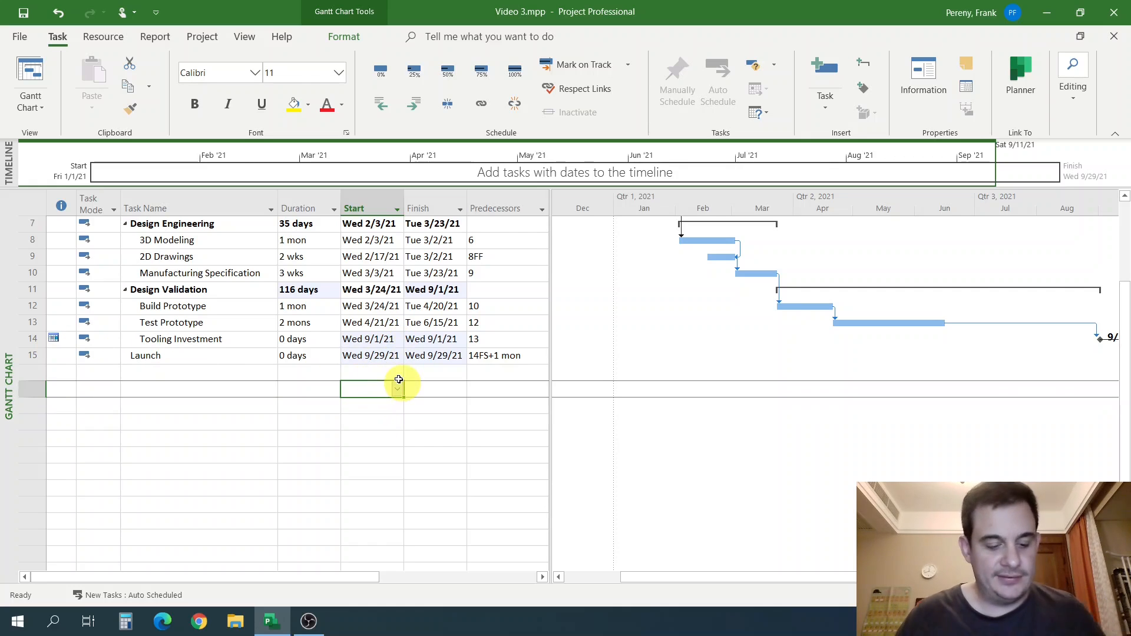
Step: Undo both finish date changes on Tooling Investment
{"action": "key", "text": "ctrl+z"}
{"action": "left_click", "coordinate": [380, 340]}
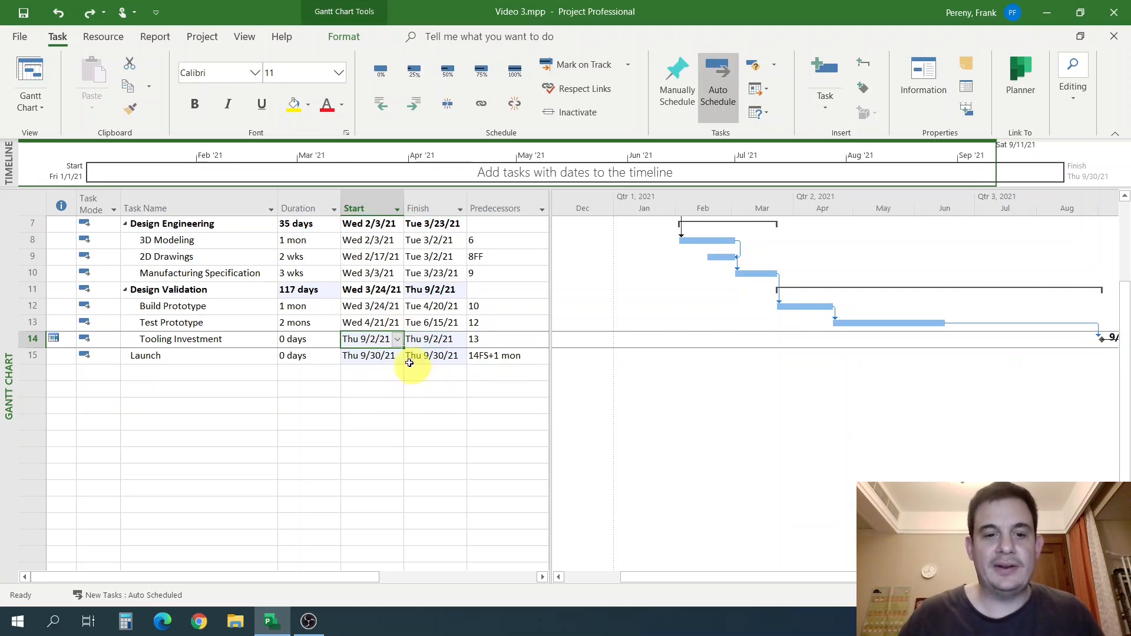
{"action": "left_click", "coordinate": [397, 340]}
{"action": "left_click", "coordinate": [397, 340]}
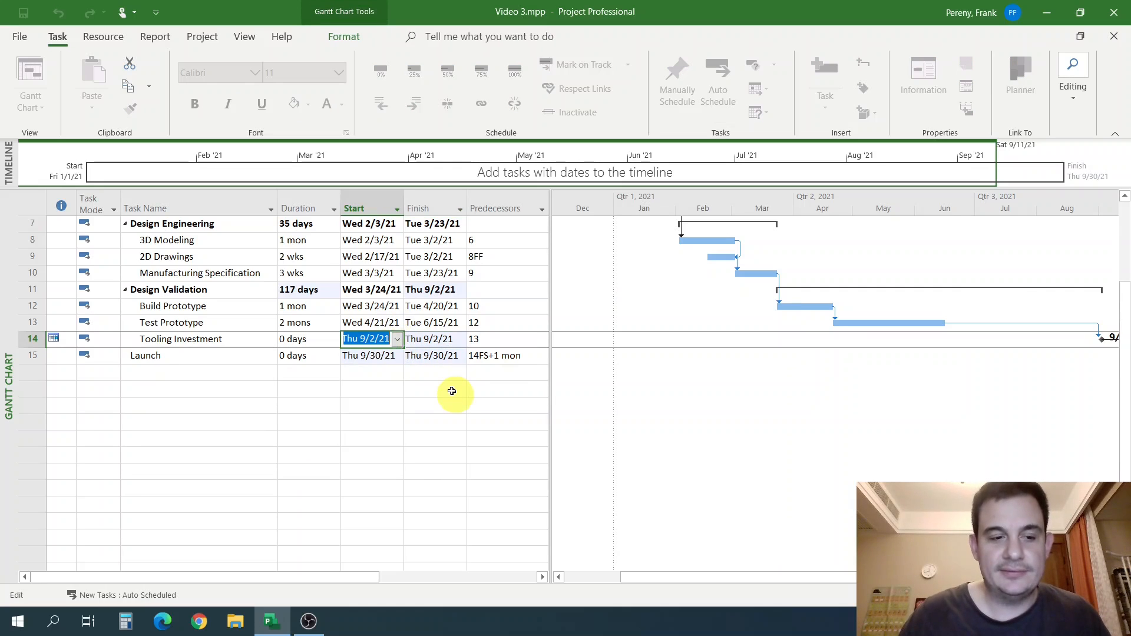
{"action": "left_click", "coordinate": [401, 407]}
{"action": "key", "text": "ctrl+z"}
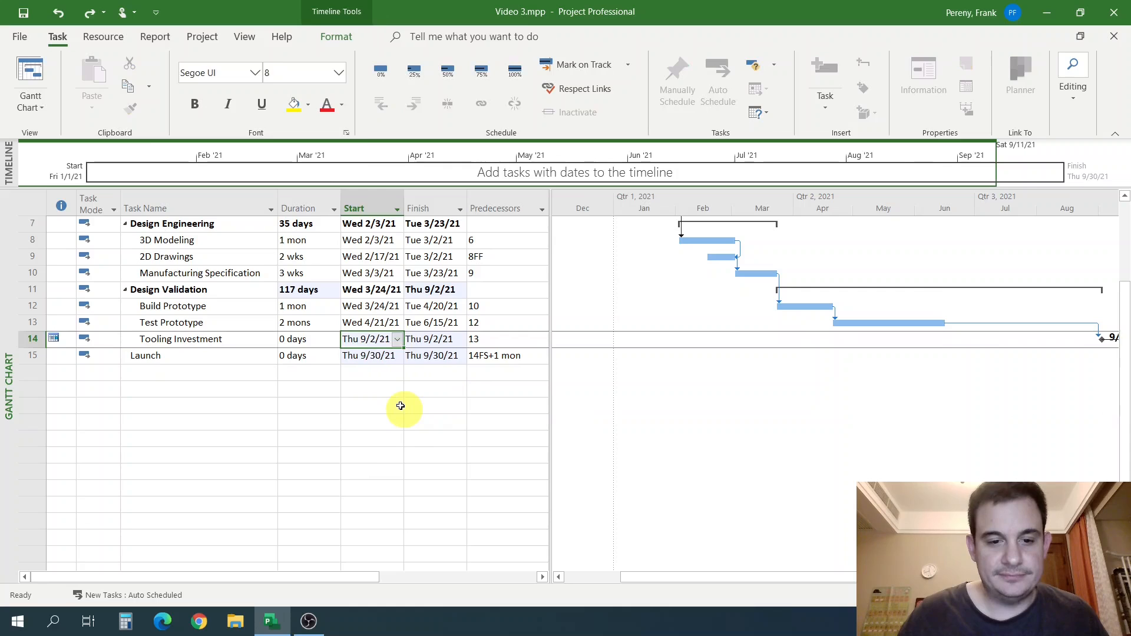
{"action": "key", "text": "ctrl+z"}
{"action": "left_click", "coordinate": [373, 340]}
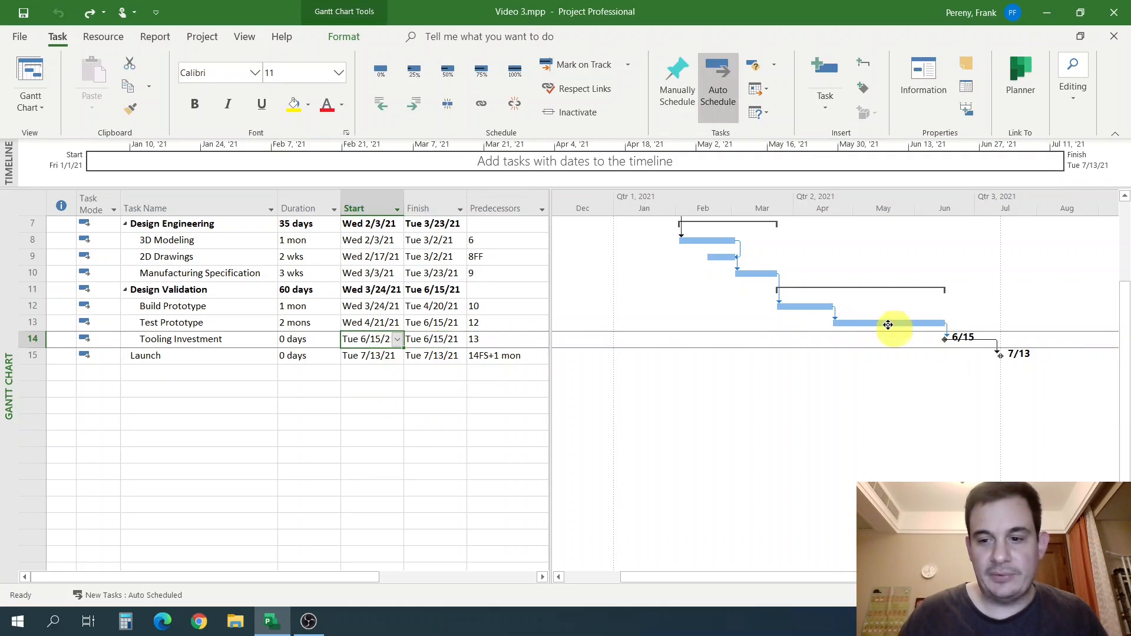
Step: Set the start date of Tooling Investment to Wed 9/1/21, choosing to move the task and remove its link to Test Prototype
{"action": "left_click", "coordinate": [397, 340]}
{"action": "left_click", "coordinate": [394, 356]}
{"action": "left_click", "coordinate": [394, 357]}
{"action": "left_click", "coordinate": [394, 357]}
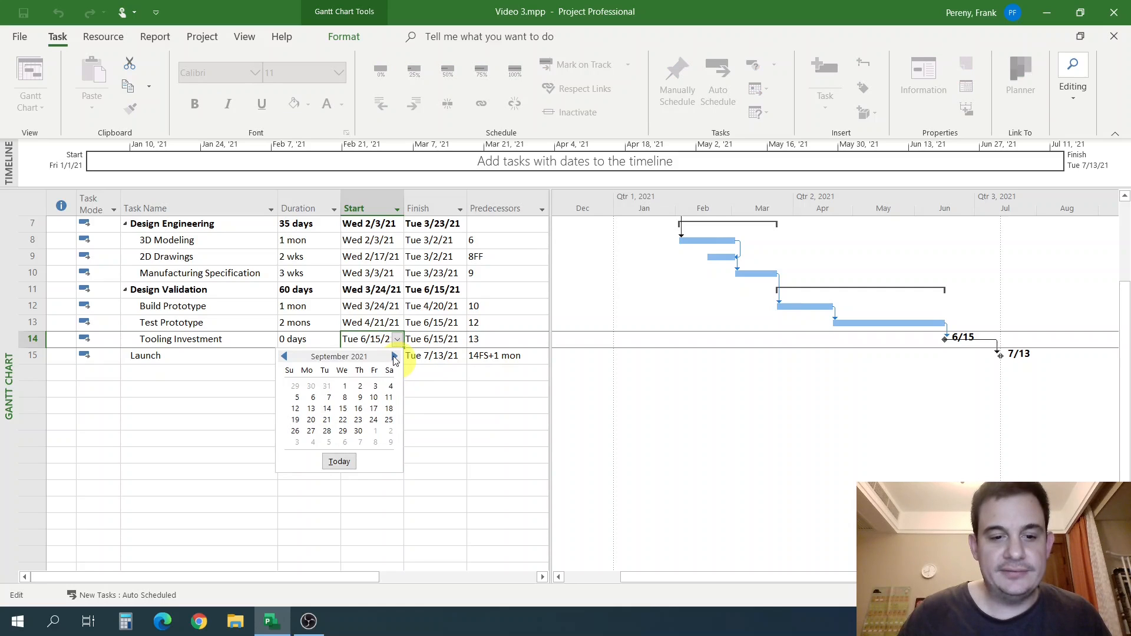
{"action": "left_click", "coordinate": [345, 387]}
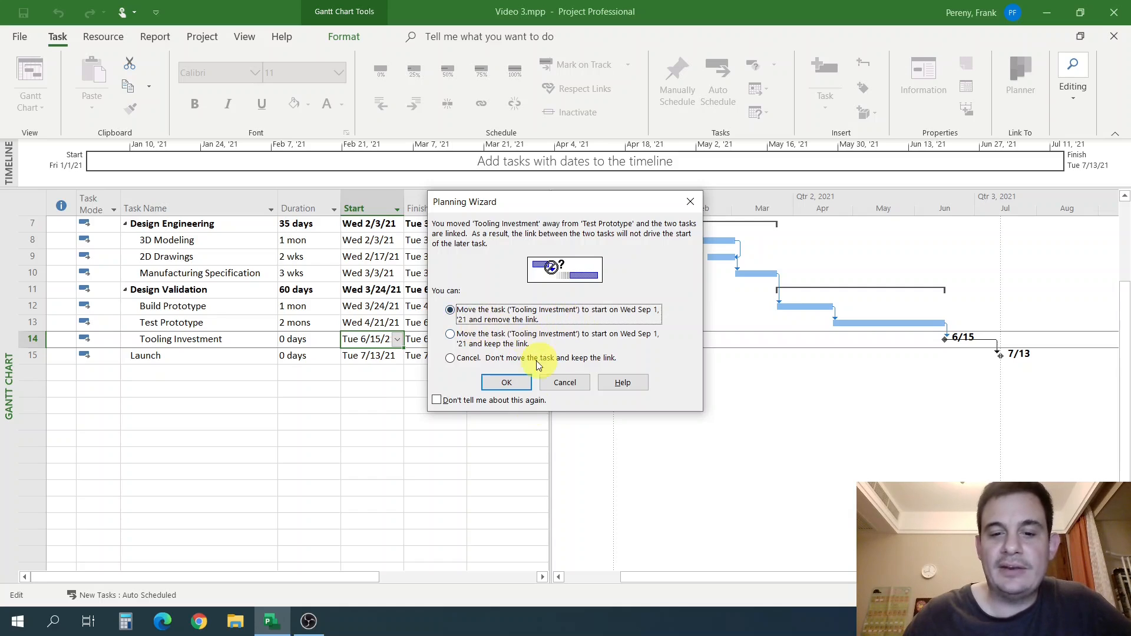
{"action": "left_click", "coordinate": [504, 383]}
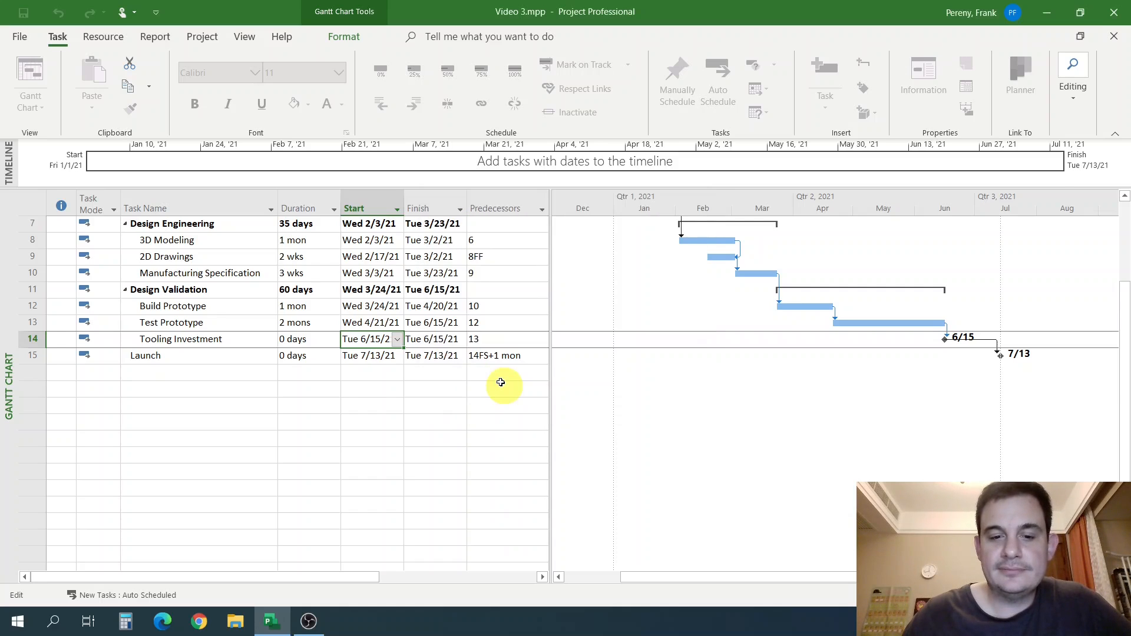
{"action": "left_click", "coordinate": [450, 407]}
{"action": "left_click_drag", "start_coordinate": [644, 580], "coordinate": [731, 586]}
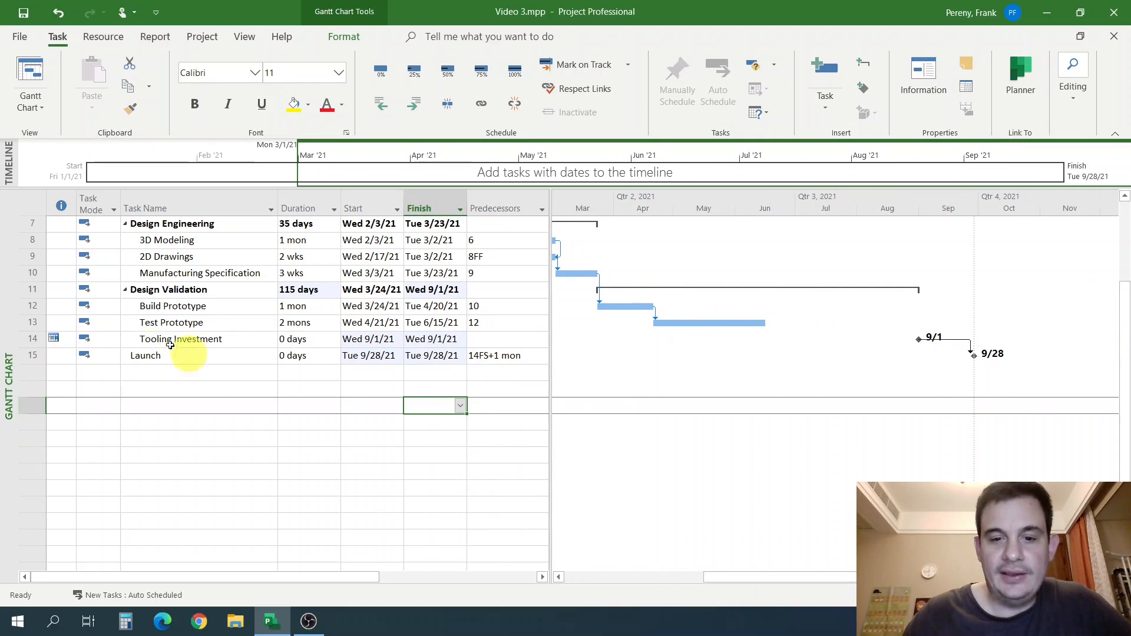
Step: Examine the predecessors, constraint indicator and task mode of Tooling Investment, and its milestone in the Gantt chart
{"action": "left_click", "coordinate": [191, 371]}
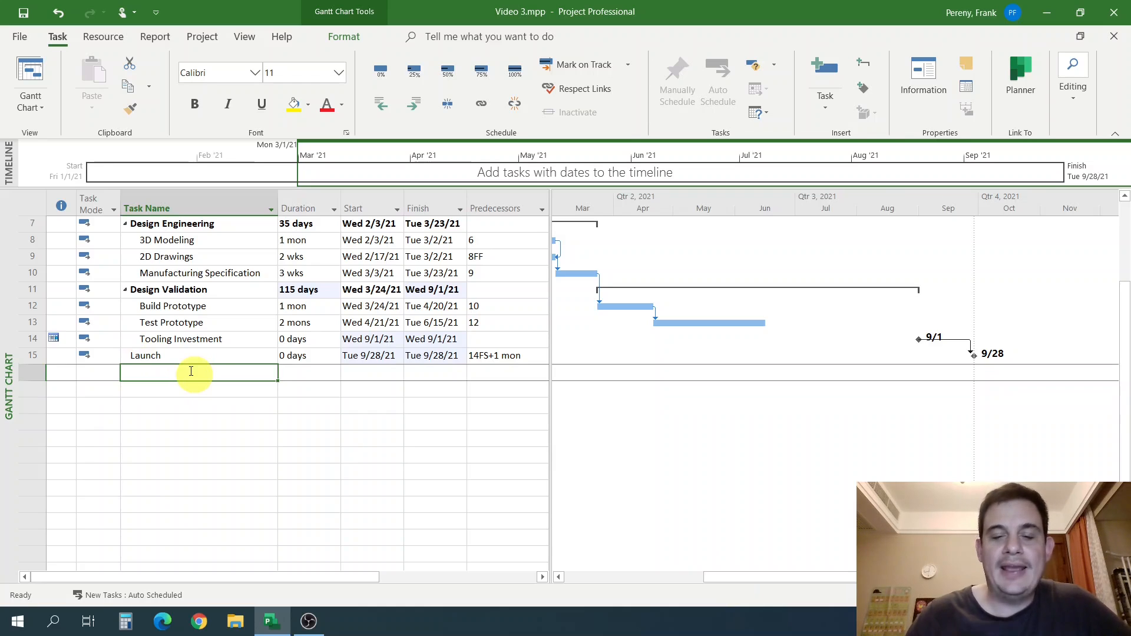
{"action": "left_click", "coordinate": [500, 325]}
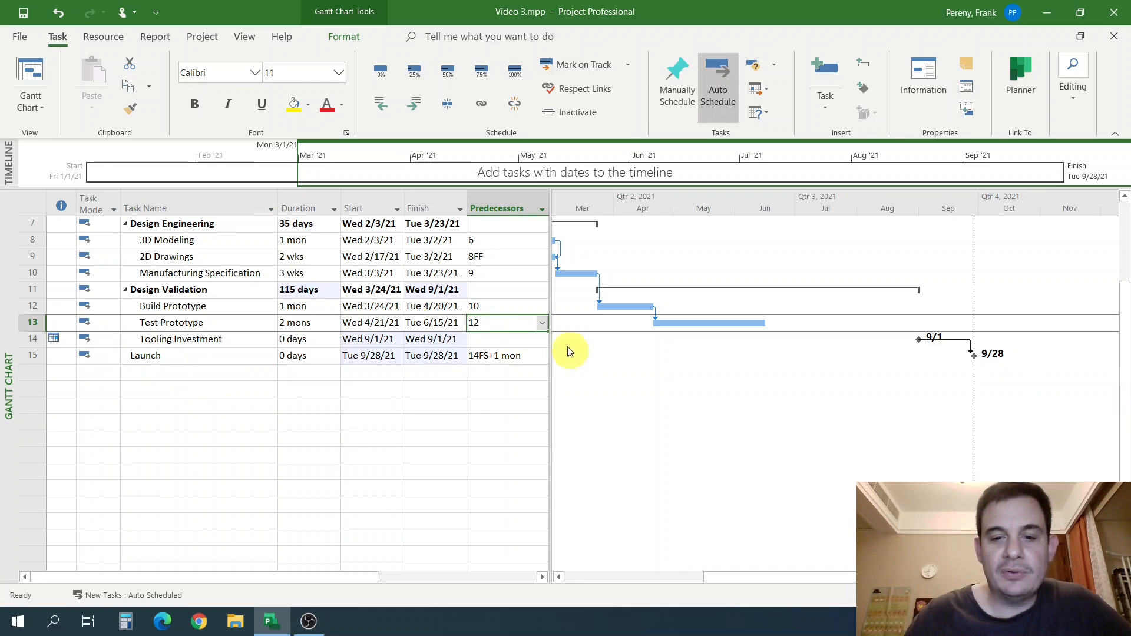
{"action": "left_click", "coordinate": [524, 341]}
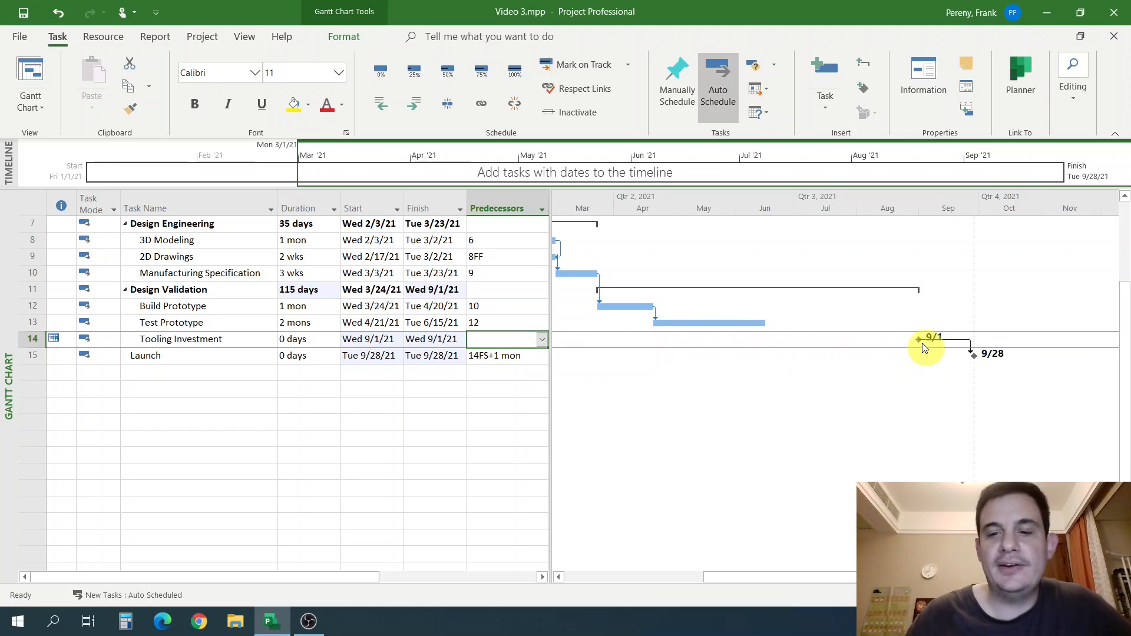
{"action": "left_click", "coordinate": [236, 376]}
{"action": "left_click", "coordinate": [56, 338]}
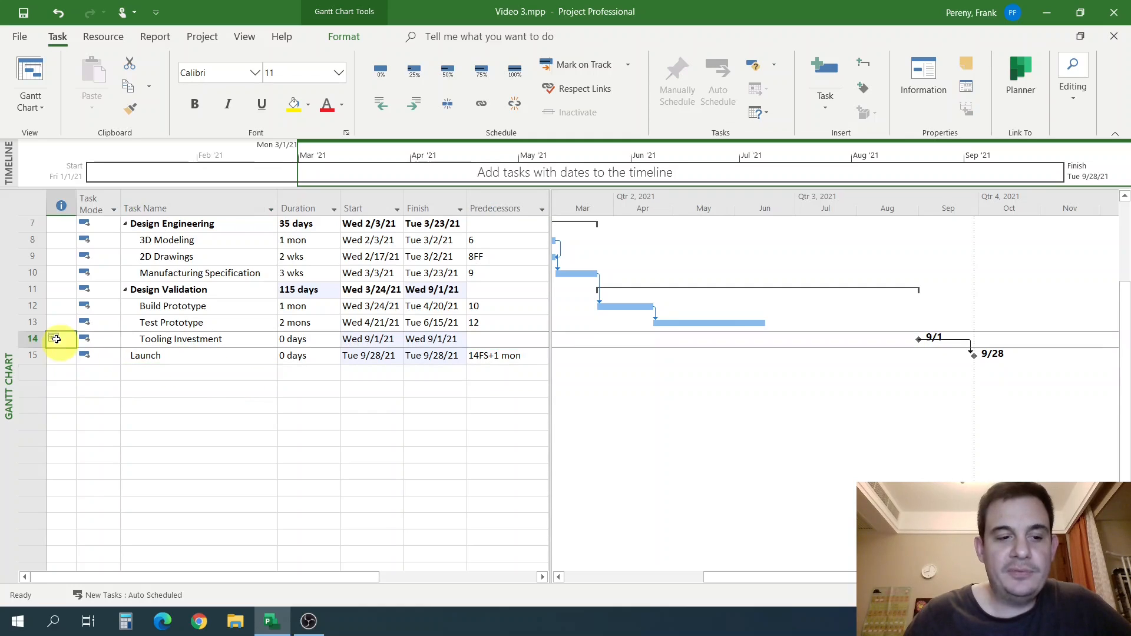
{"action": "mouse_move", "coordinate": [52, 339]}
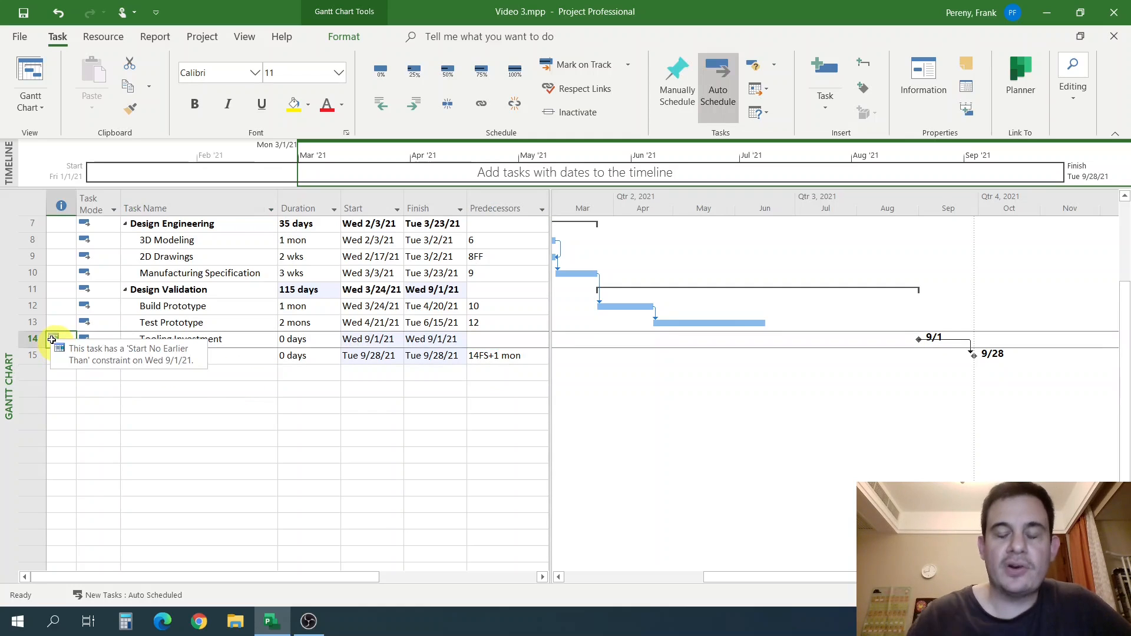
{"action": "left_click", "coordinate": [485, 335]}
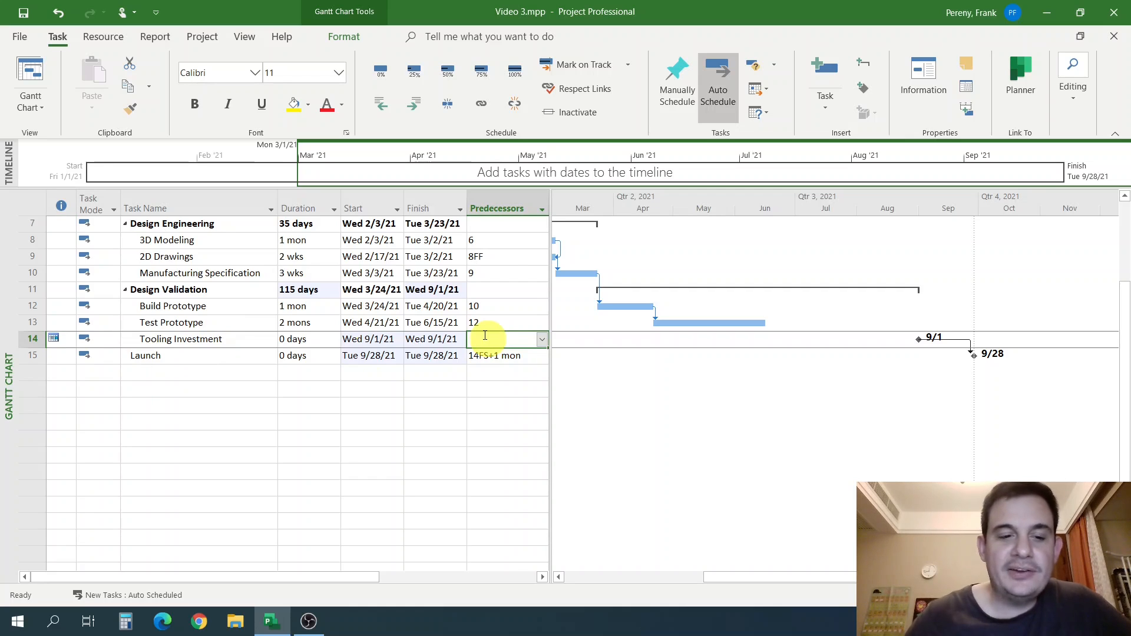
{"action": "left_click", "coordinate": [369, 393]}
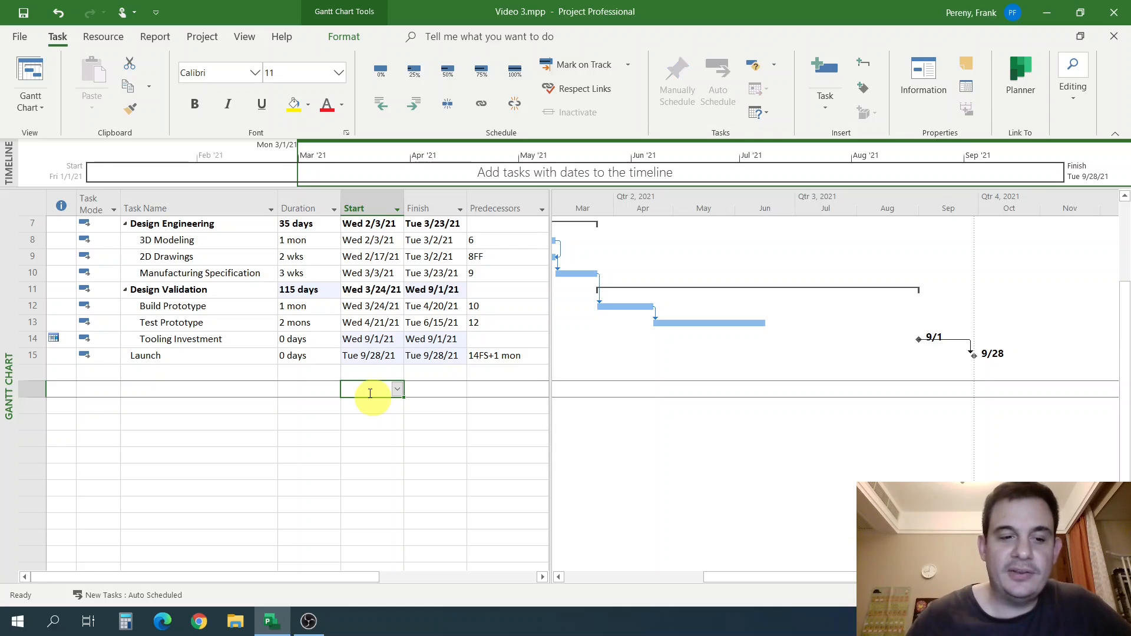
{"action": "left_click", "coordinate": [93, 340]}
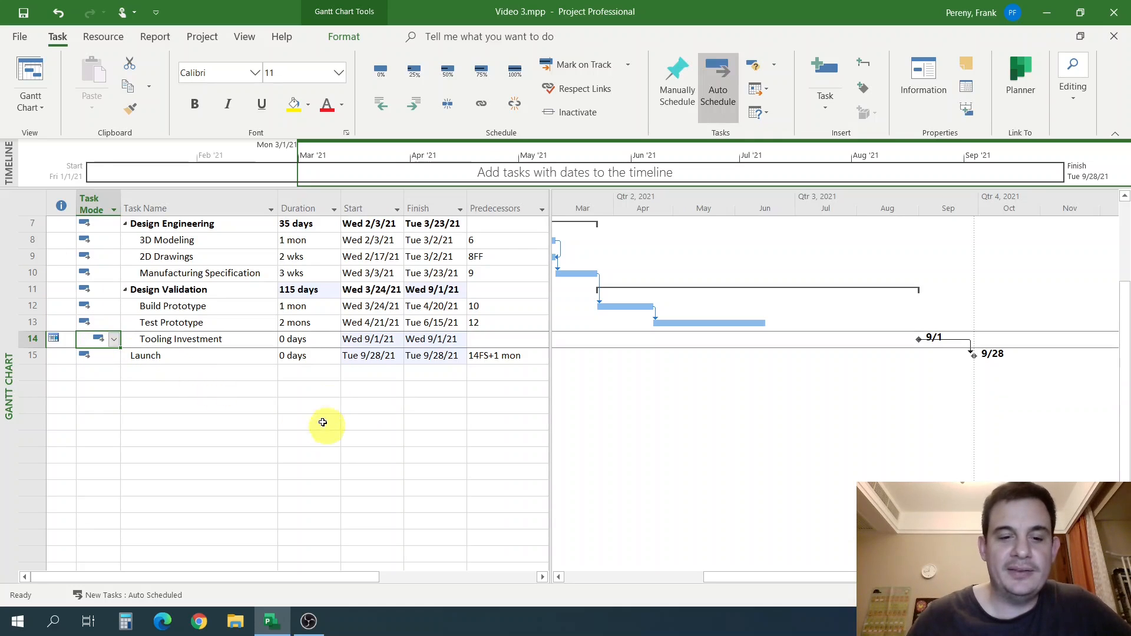
{"action": "left_click", "coordinate": [326, 404]}
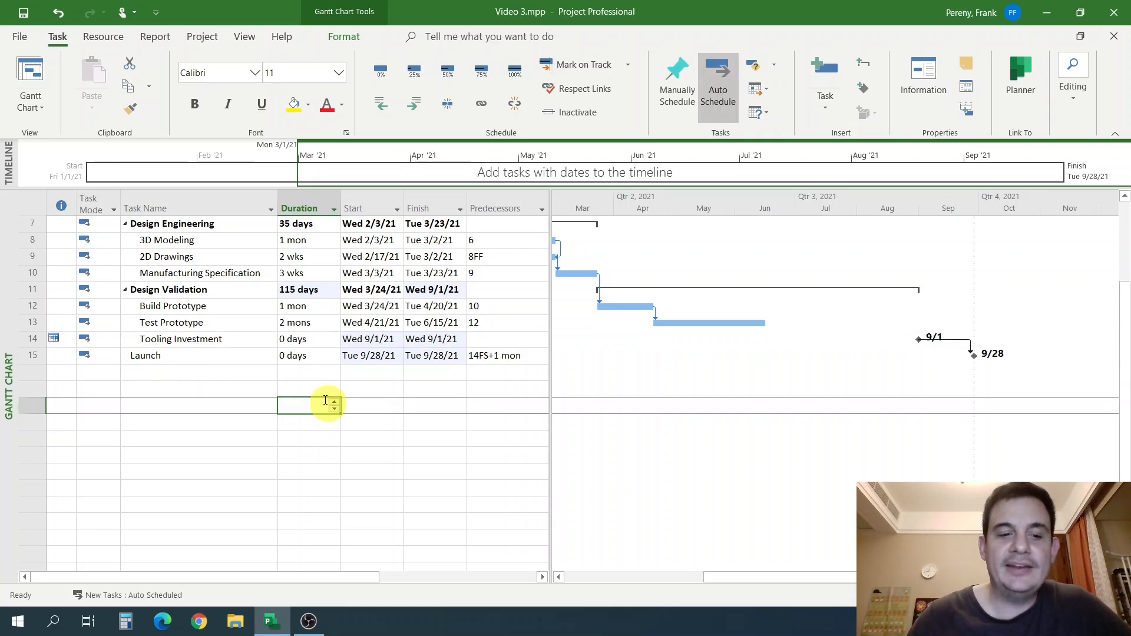
{"action": "left_click", "coordinate": [354, 388]}
{"action": "left_click", "coordinate": [489, 334]}
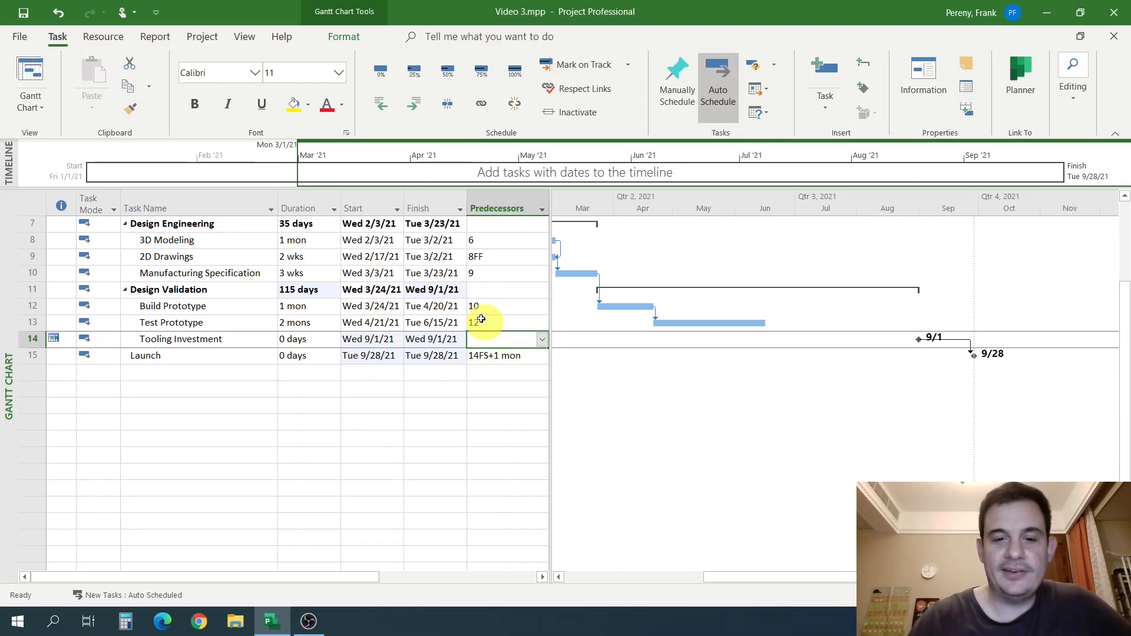
{"action": "left_click", "coordinate": [57, 338]}
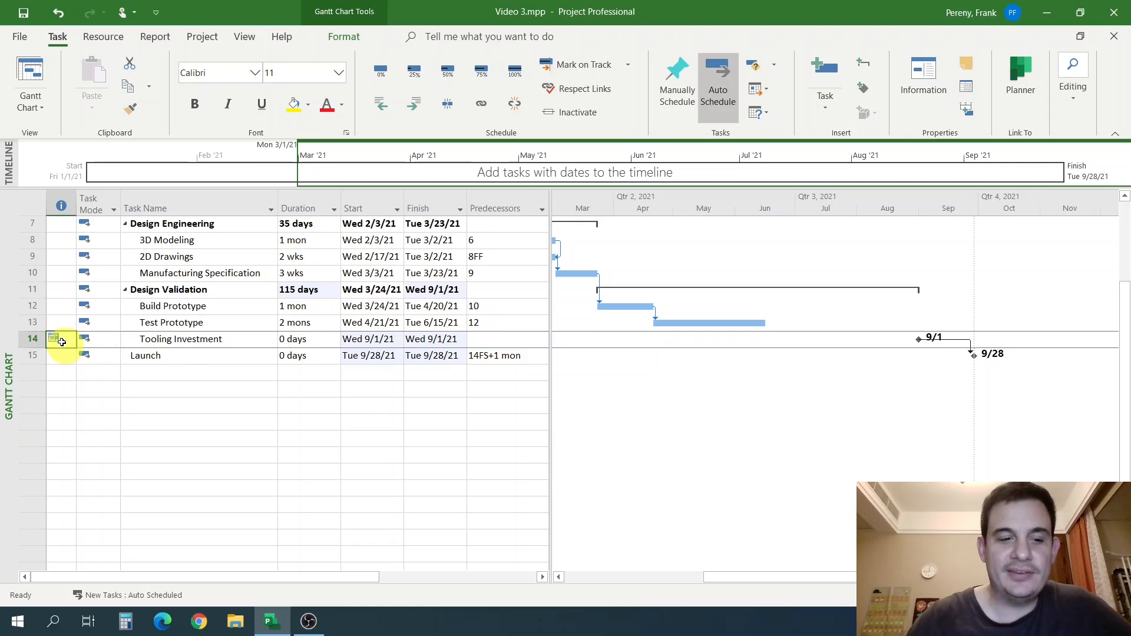
{"action": "left_click", "coordinate": [389, 405]}
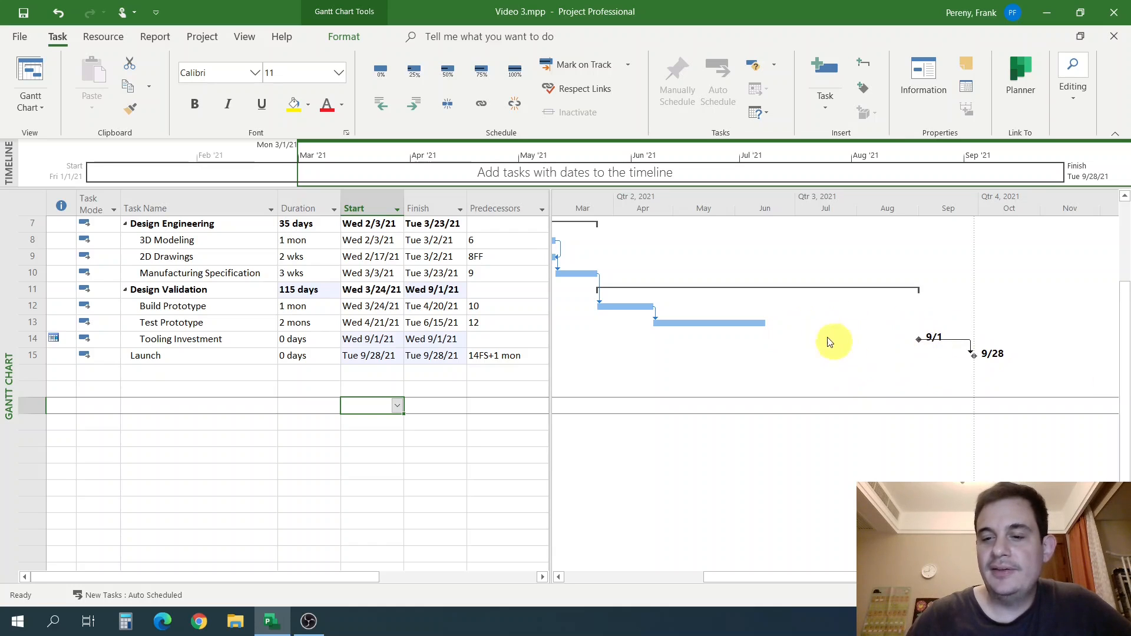
{"action": "left_click", "coordinate": [360, 386]}
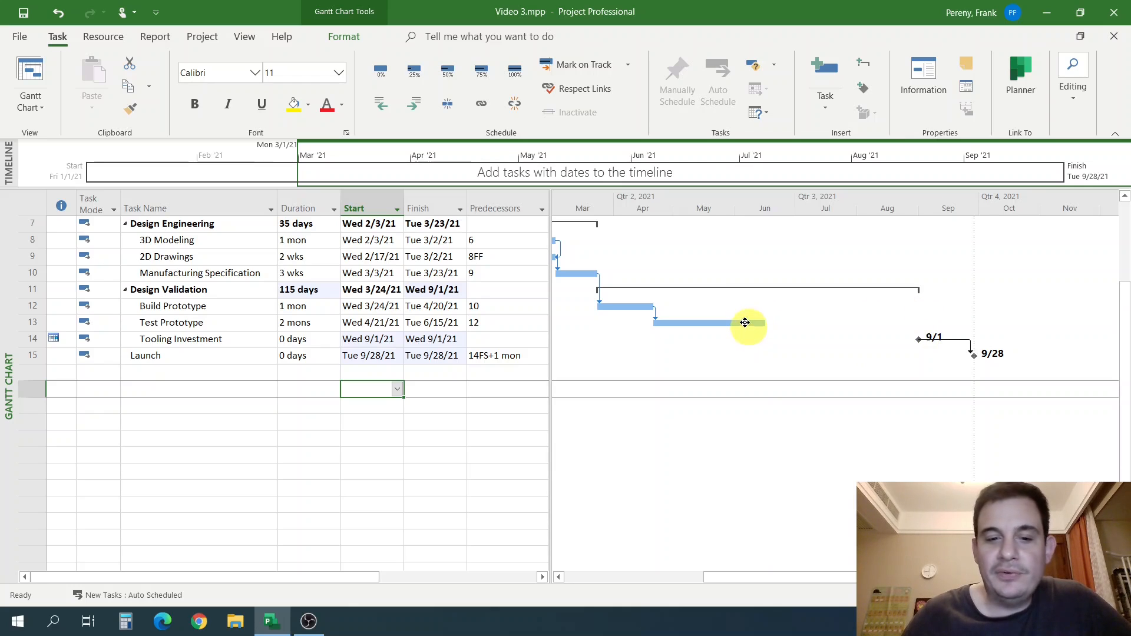
Step: Set the start date of Test Prototype to Fri 10/1/21, removing its link to Build Prototype, and check the constraint indicator of Tooling Investment
{"action": "left_click", "coordinate": [359, 323]}
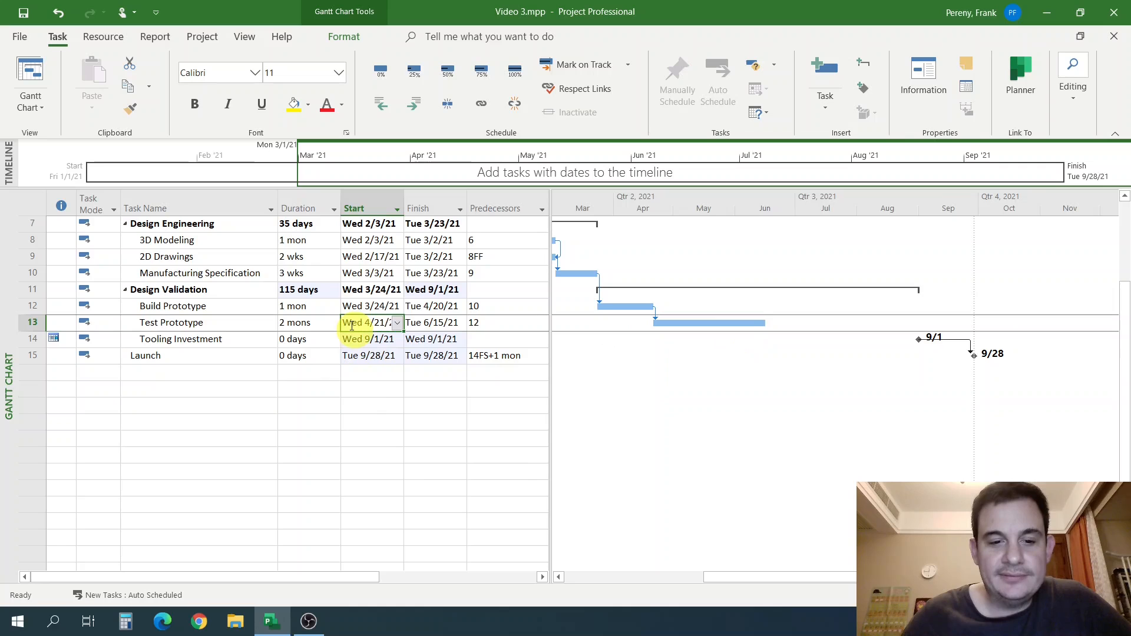
{"action": "left_click", "coordinate": [398, 324]}
{"action": "left_click", "coordinate": [395, 340]}
{"action": "left_click", "coordinate": [395, 339]}
{"action": "left_click", "coordinate": [394, 339]}
{"action": "left_click", "coordinate": [395, 340]}
{"action": "left_click", "coordinate": [395, 340]}
{"action": "left_click", "coordinate": [394, 339]}
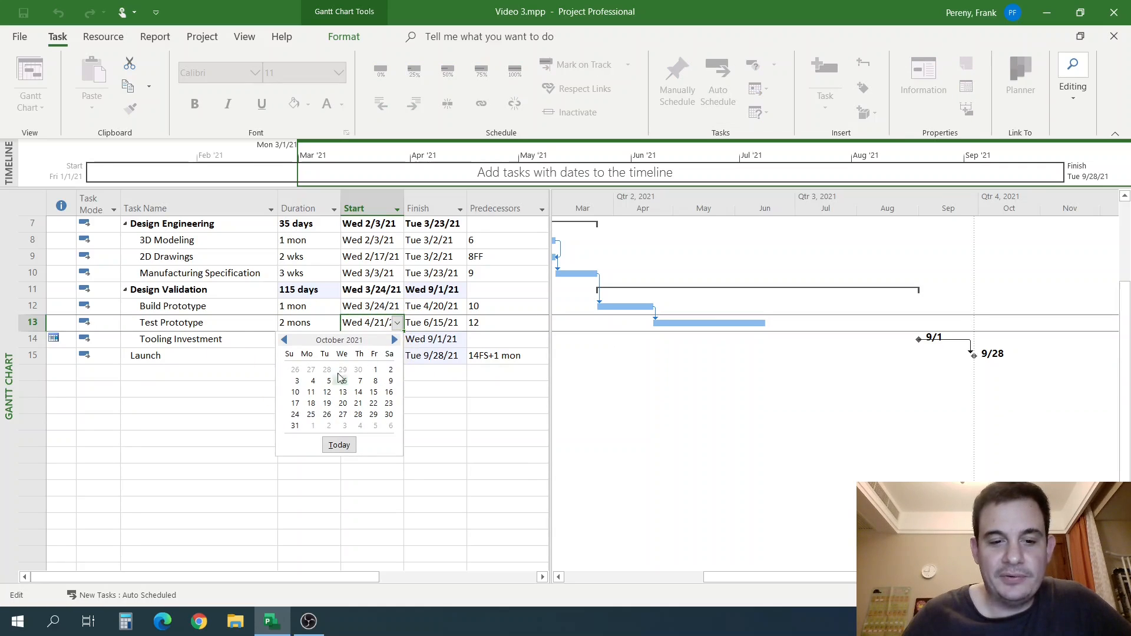
{"action": "left_click", "coordinate": [375, 370]}
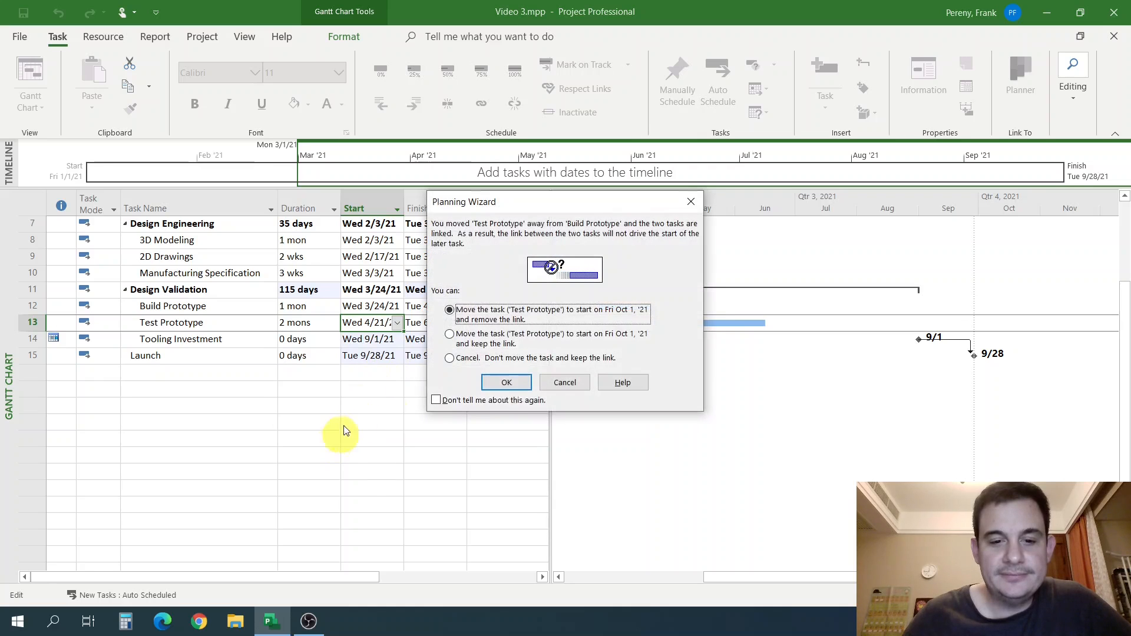
{"action": "left_click", "coordinate": [513, 382]}
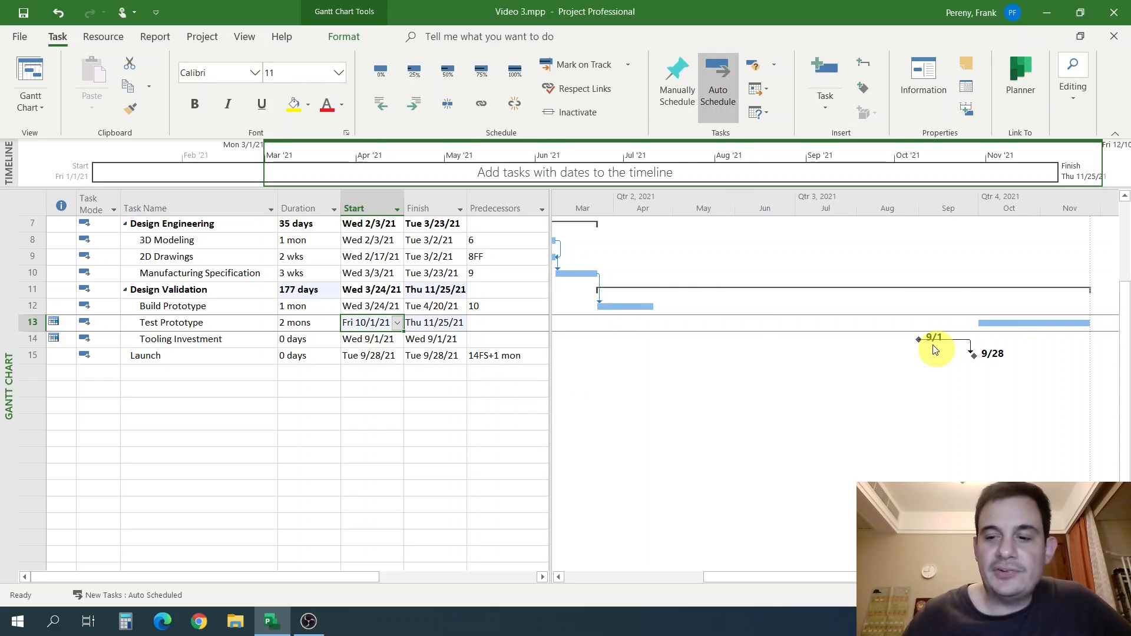
{"action": "left_click", "coordinate": [174, 340]}
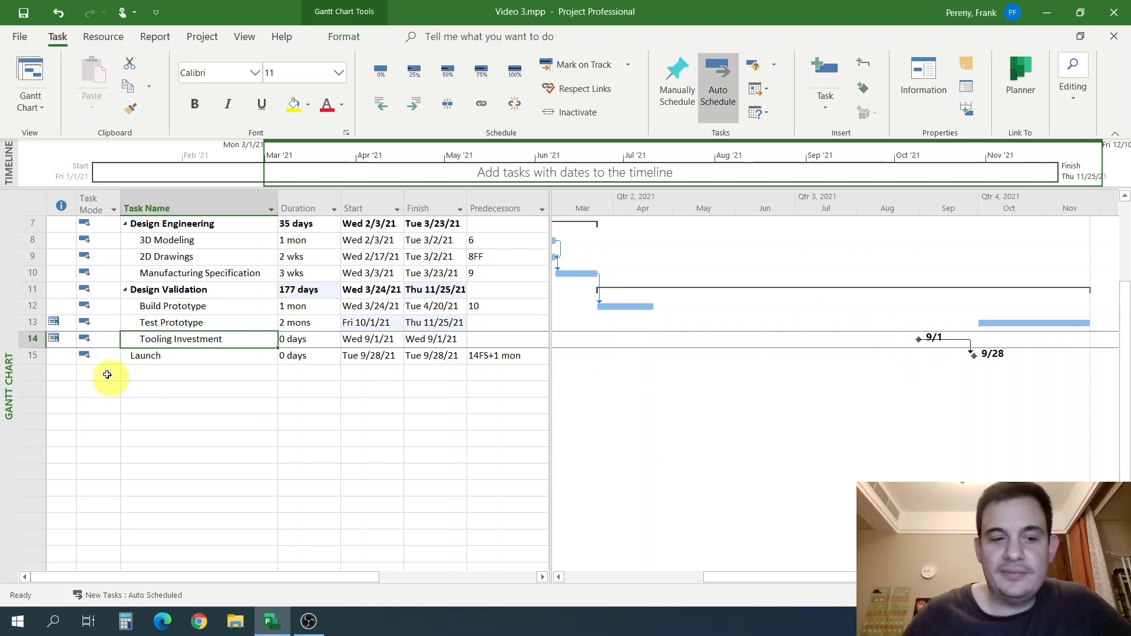
{"action": "mouse_move", "coordinate": [55, 339]}
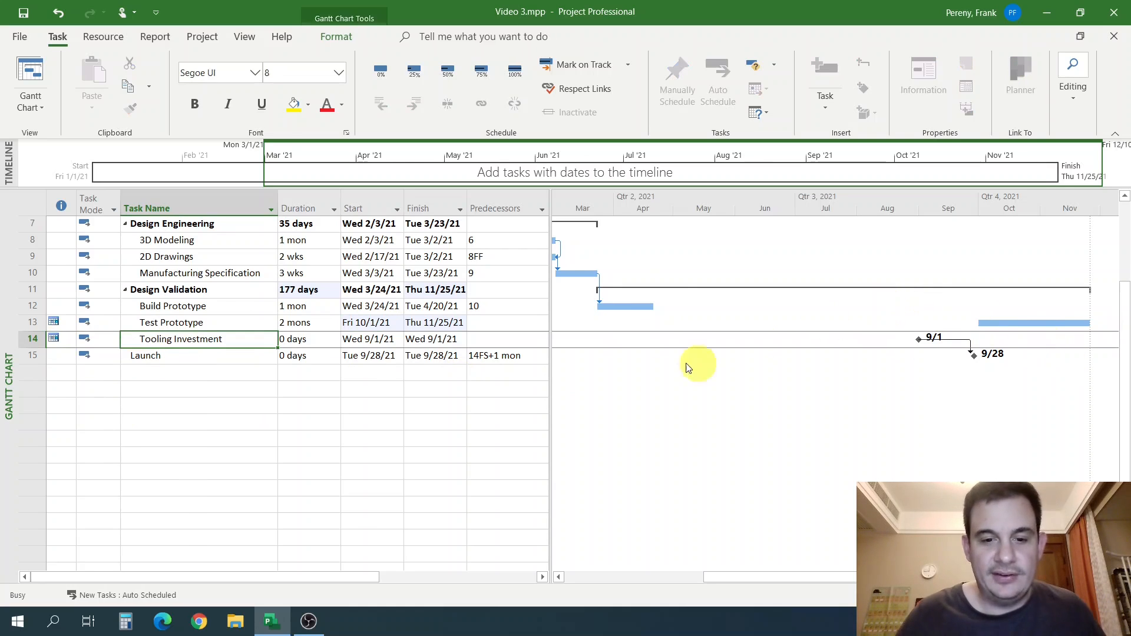
Step: Undo the start date changes on Test Prototype and Tooling Investment
{"action": "key", "text": "ctrl+z"}
{"action": "key", "text": "ctrl+z"}
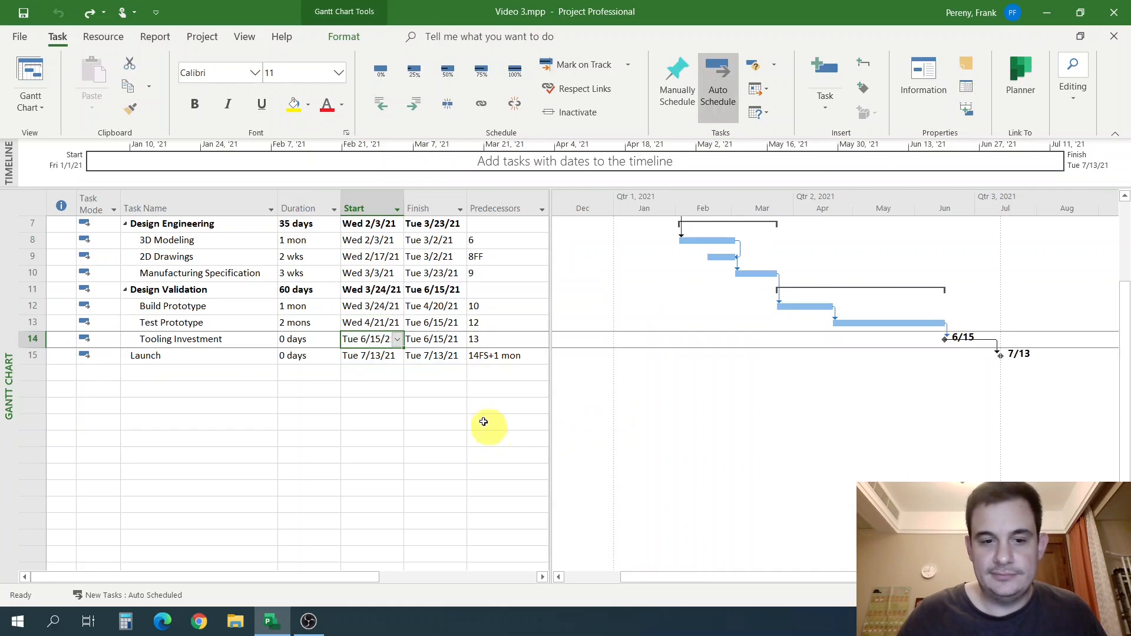
{"action": "left_click", "coordinate": [462, 405]}
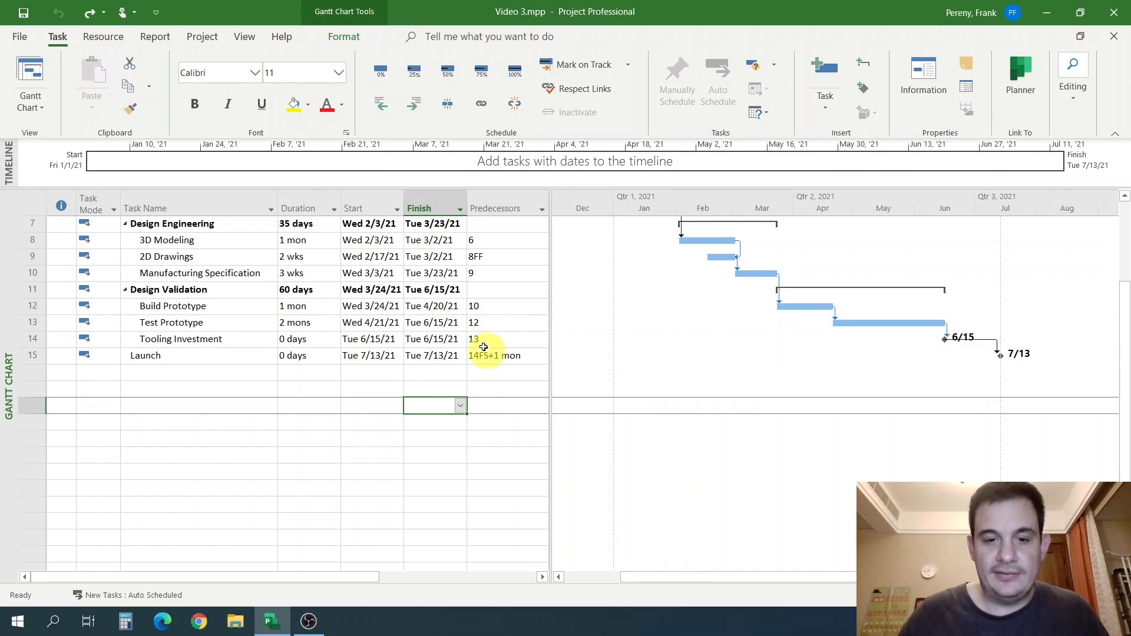
Step: Set the start date of Tooling Investment to August 1, 2021, keeping its link to Test Prototype and moving it to Mon 8/2/21
{"action": "left_click", "coordinate": [382, 340]}
{"action": "left_click", "coordinate": [398, 339]}
{"action": "left_click", "coordinate": [395, 356]}
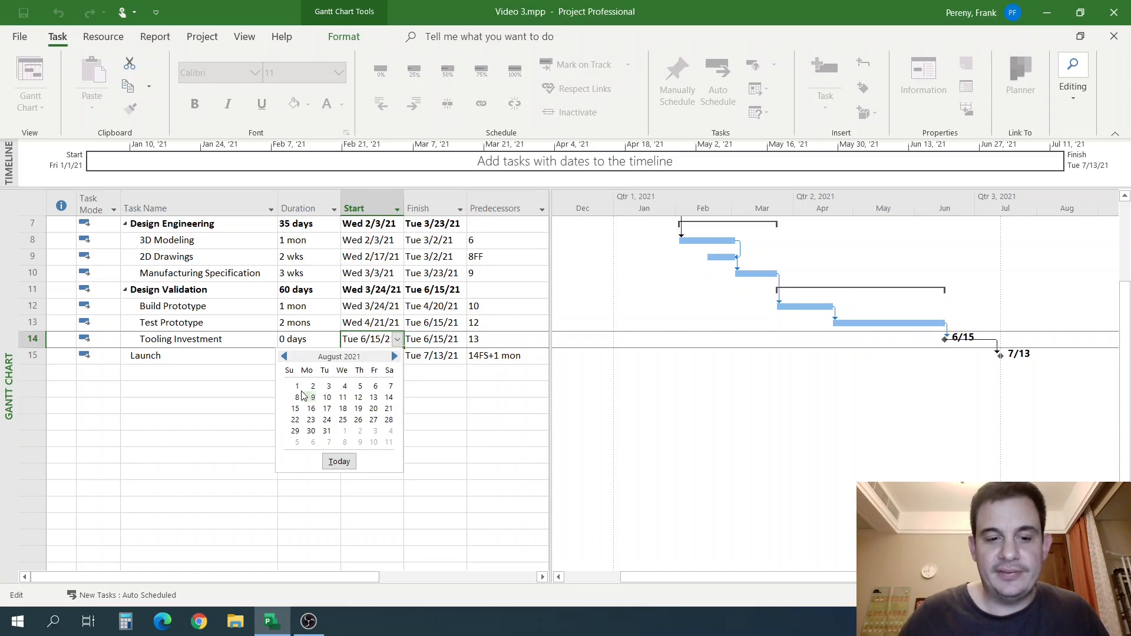
{"action": "key", "text": "Escape"}
{"action": "left_click", "coordinate": [465, 357]}
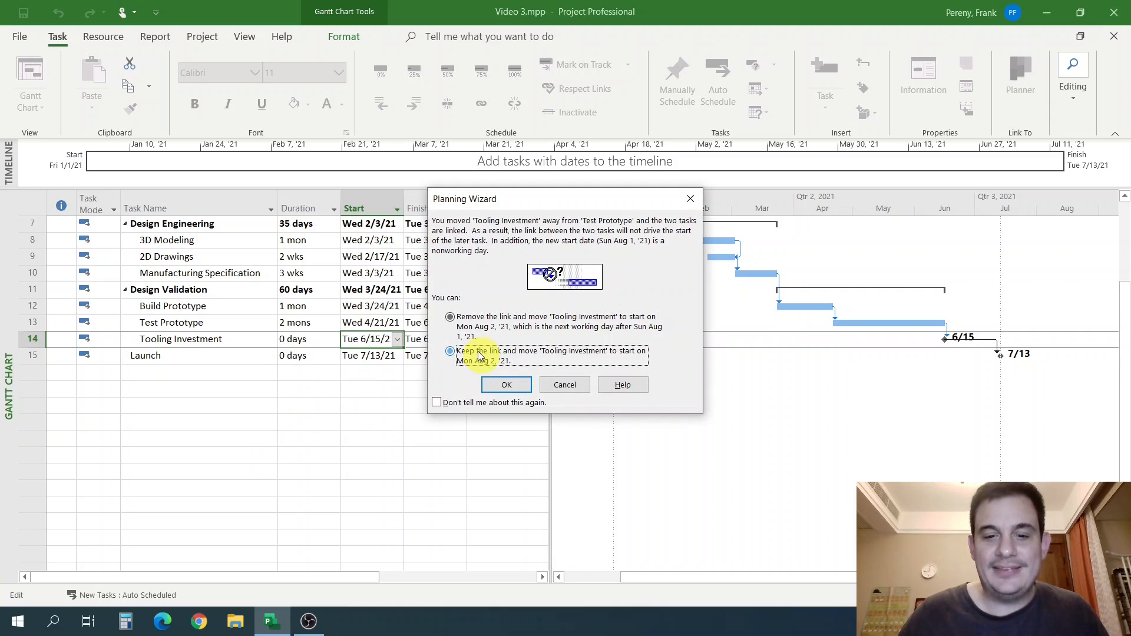
{"action": "left_click", "coordinate": [508, 386]}
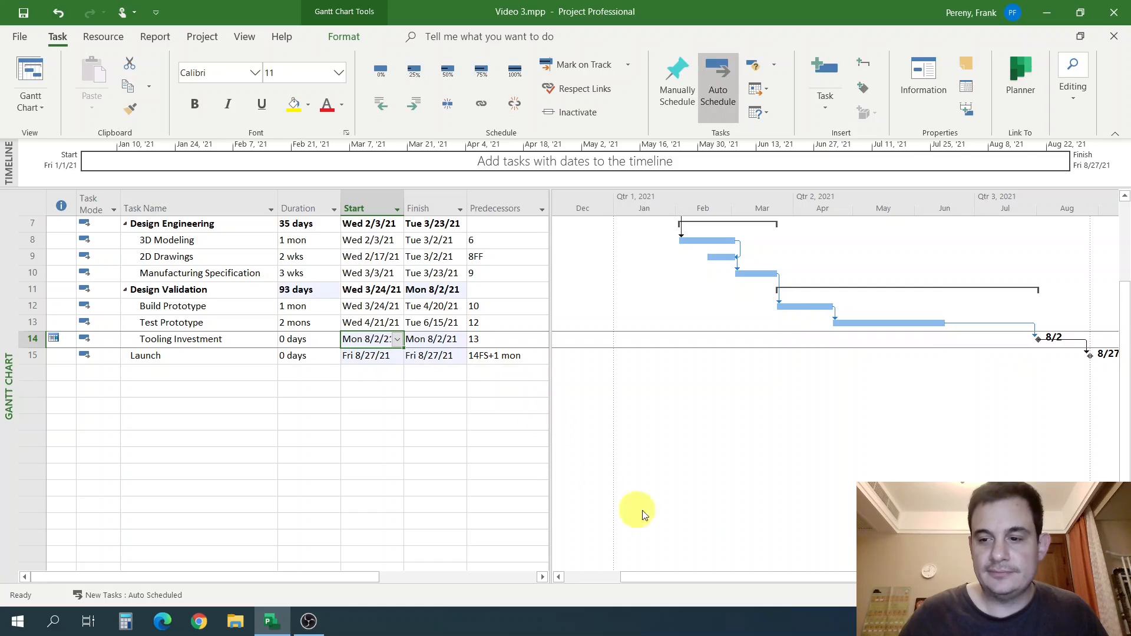
{"action": "mouse_move", "coordinate": [55, 339]}
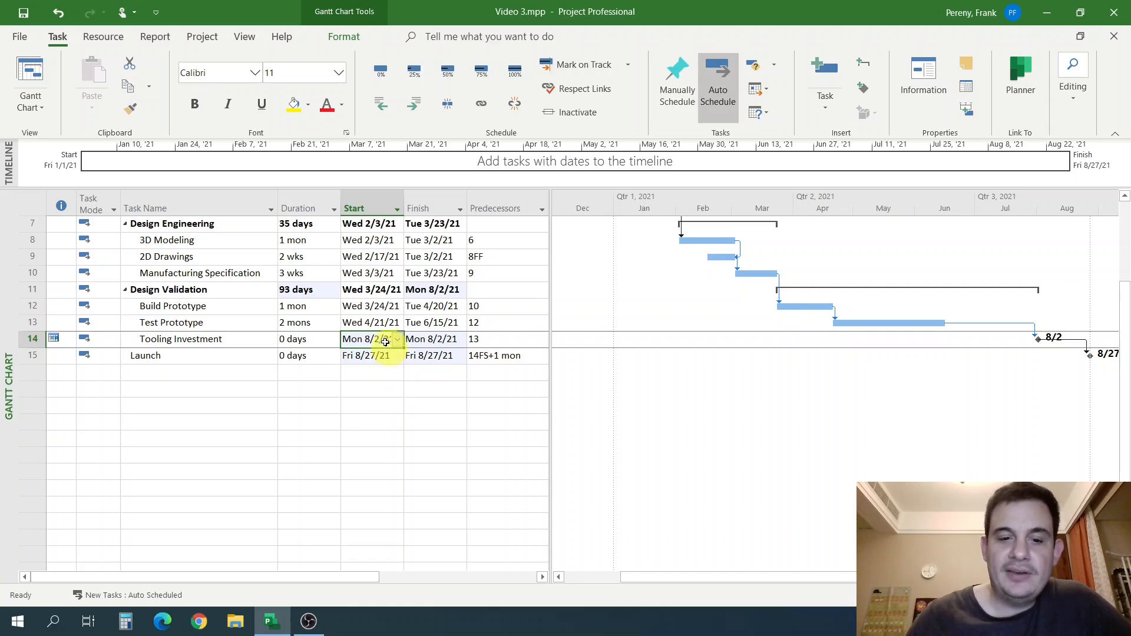
Step: Set the start date of Test Prototype to Fri 10/1/21, removing its link to Build Prototype, and check the effect on Tooling Investment and its constraint
{"action": "left_click", "coordinate": [372, 322]}
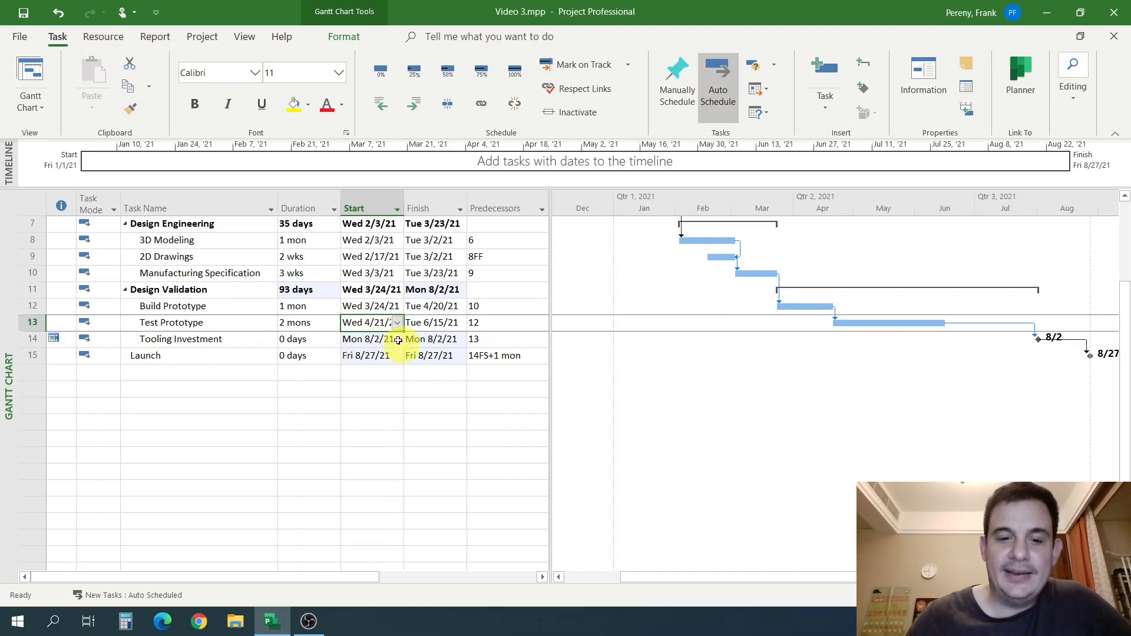
{"action": "left_click", "coordinate": [397, 322]}
{"action": "left_click", "coordinate": [394, 340]}
{"action": "left_click", "coordinate": [394, 340]}
{"action": "left_click", "coordinate": [394, 340]}
{"action": "left_click", "coordinate": [394, 340]}
{"action": "left_click", "coordinate": [394, 340]}
{"action": "left_click", "coordinate": [374, 369]}
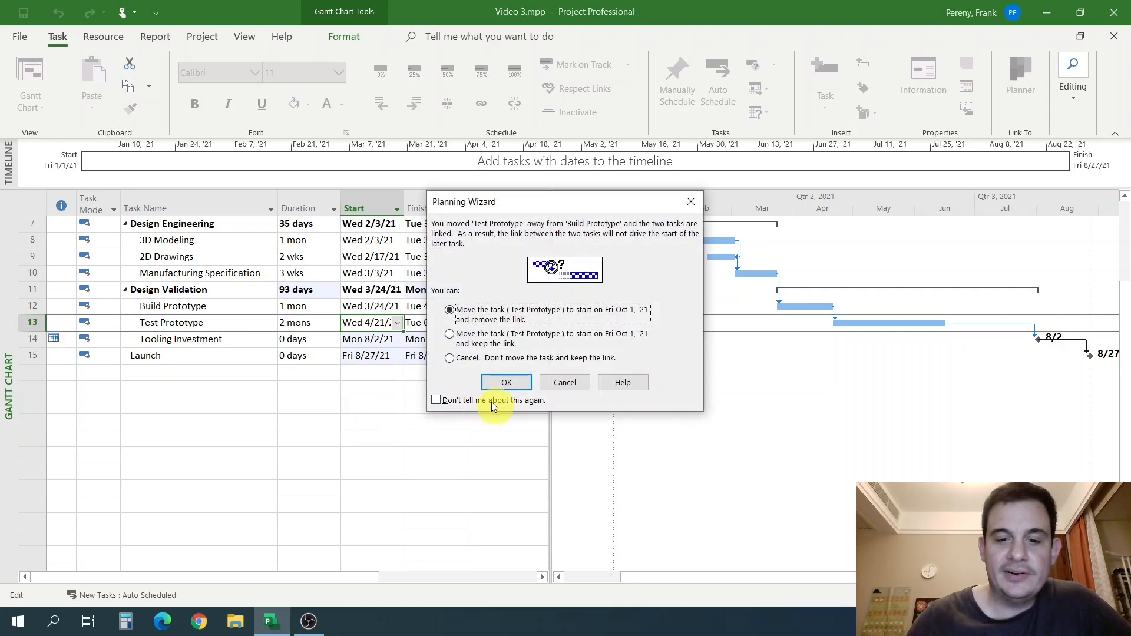
{"action": "left_click", "coordinate": [506, 384]}
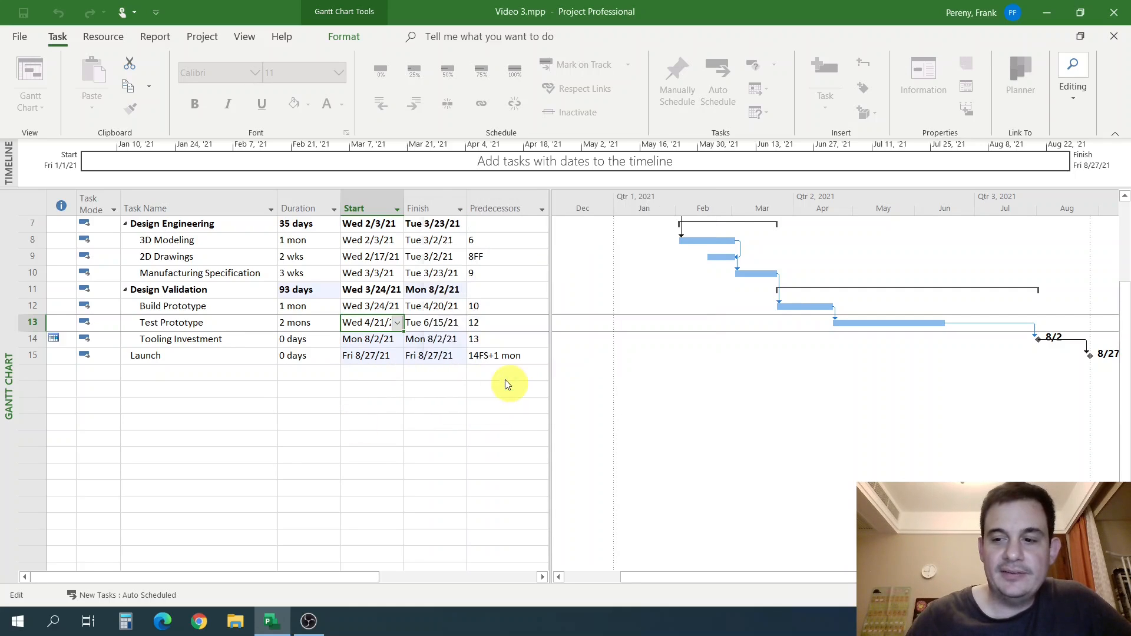
{"action": "left_click_drag", "start_coordinate": [702, 581], "coordinate": [796, 570]}
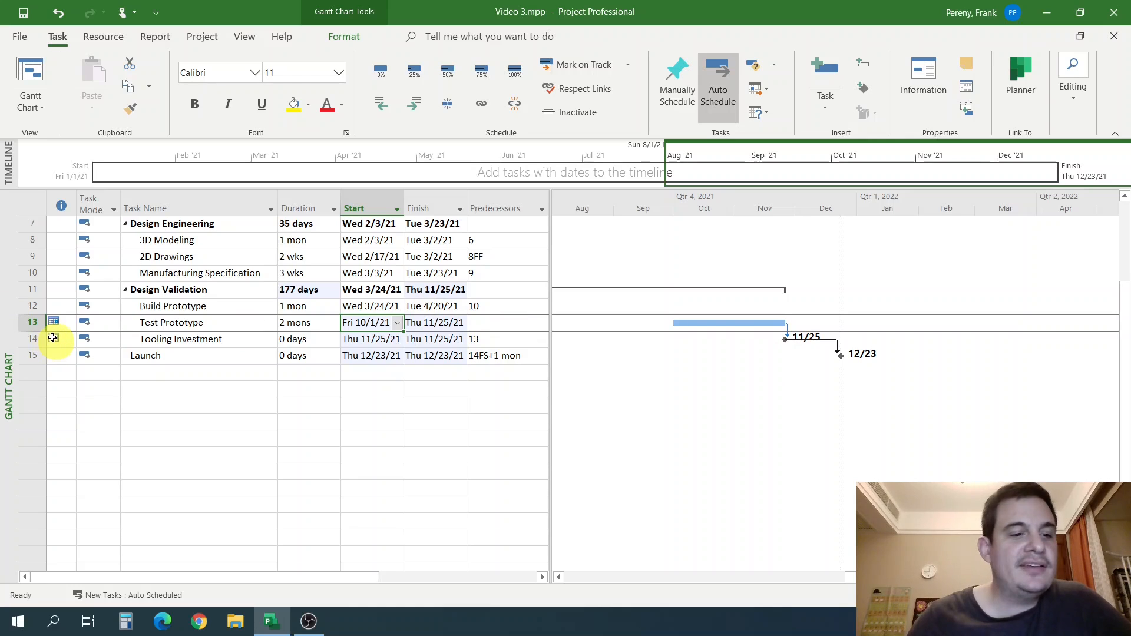
{"action": "mouse_move", "coordinate": [52, 337]}
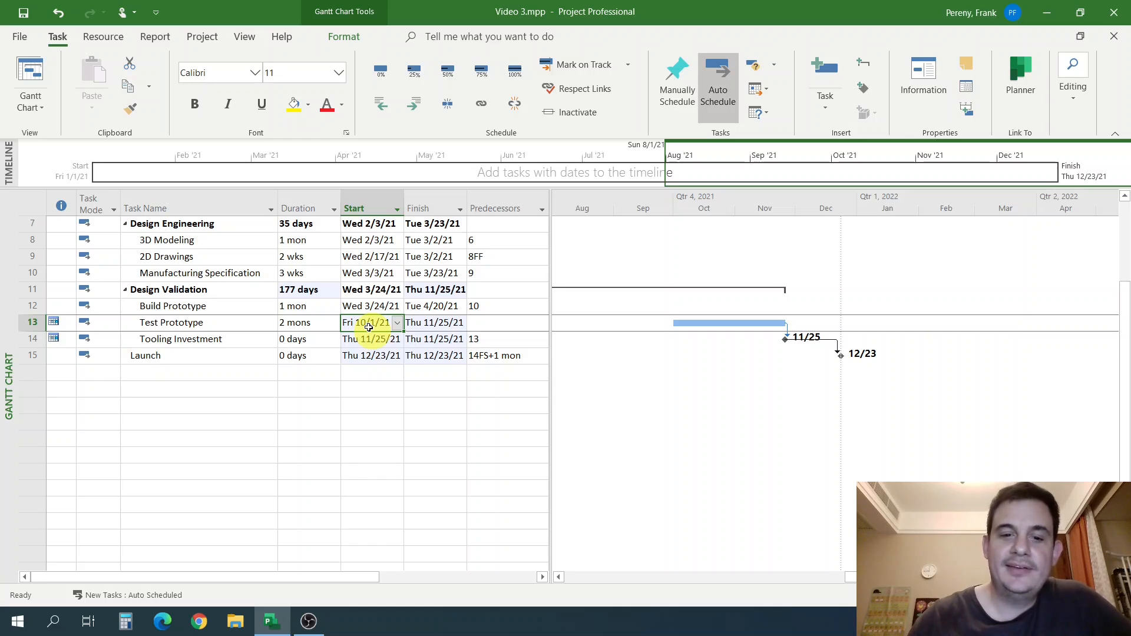
{"action": "left_click", "coordinate": [510, 425]}
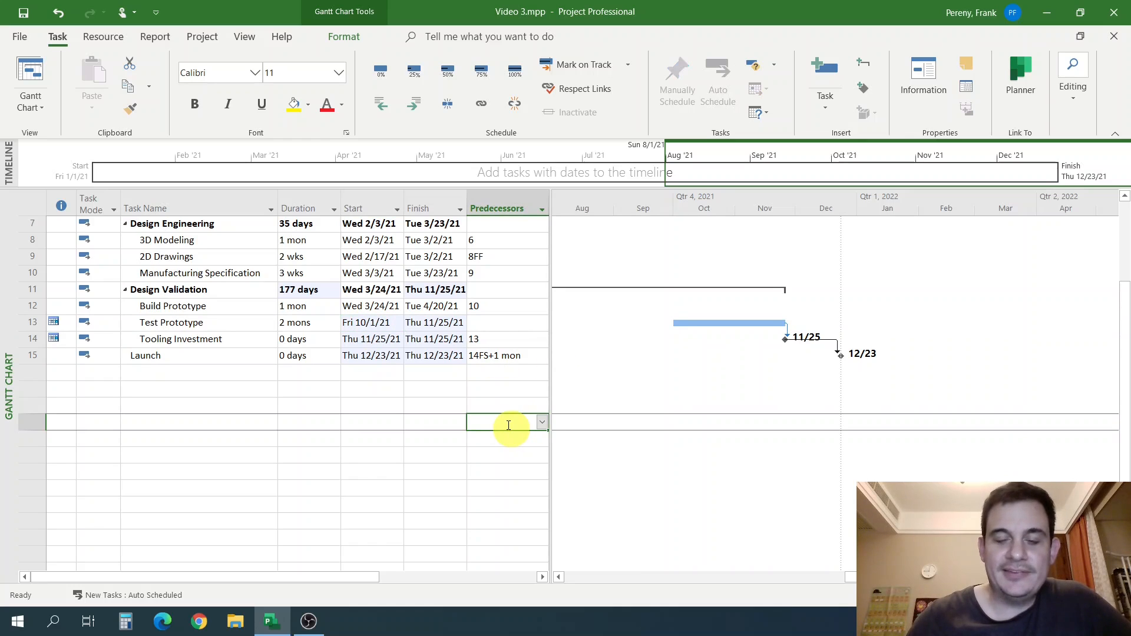
{"action": "left_click", "coordinate": [493, 402]}
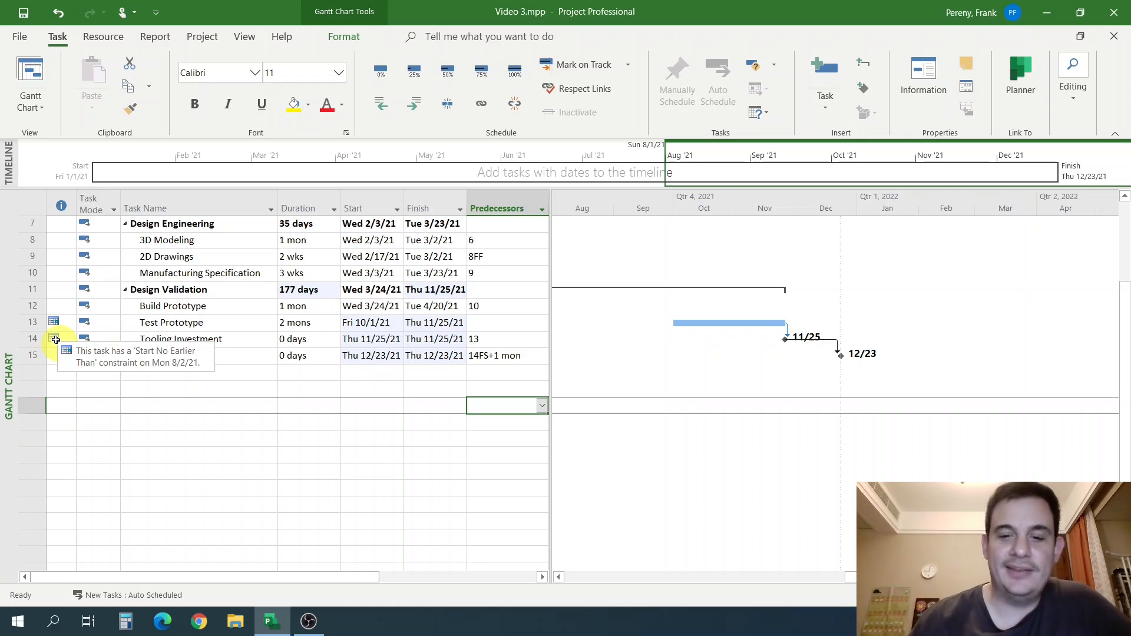
Step: Undo the latest start date changes on Test Prototype and Tooling Investment, and save the project
{"action": "key", "text": "ctrl+z"}
{"action": "key", "text": "ctrl+z"}
{"action": "key", "text": "ctrl+z"}
{"action": "key", "text": "ctrl+z"}
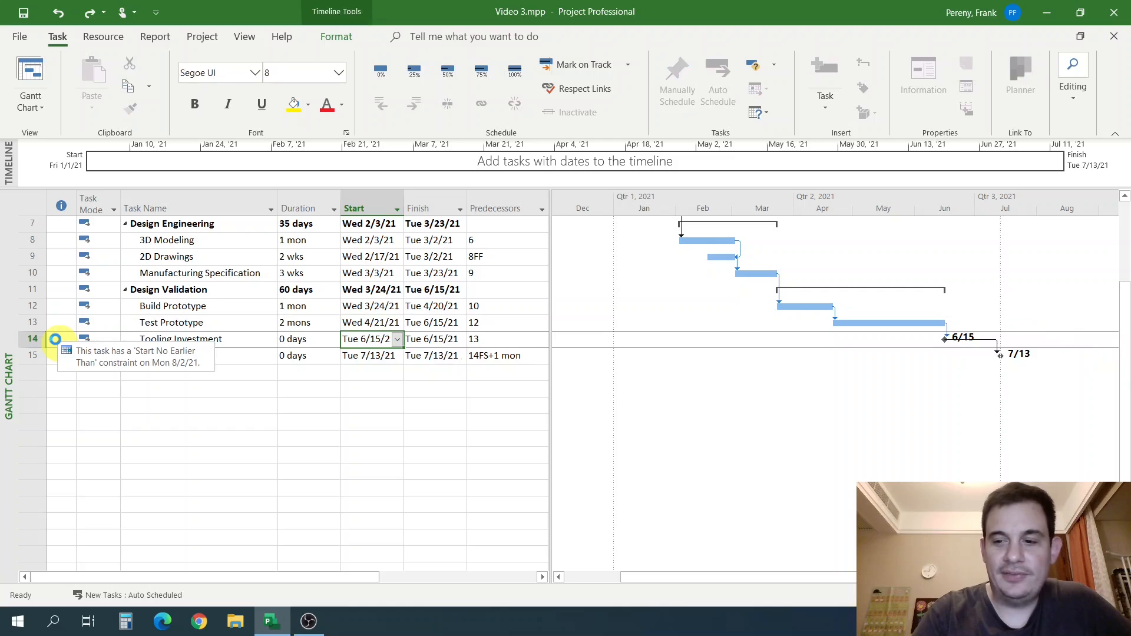
{"action": "left_click", "coordinate": [418, 407]}
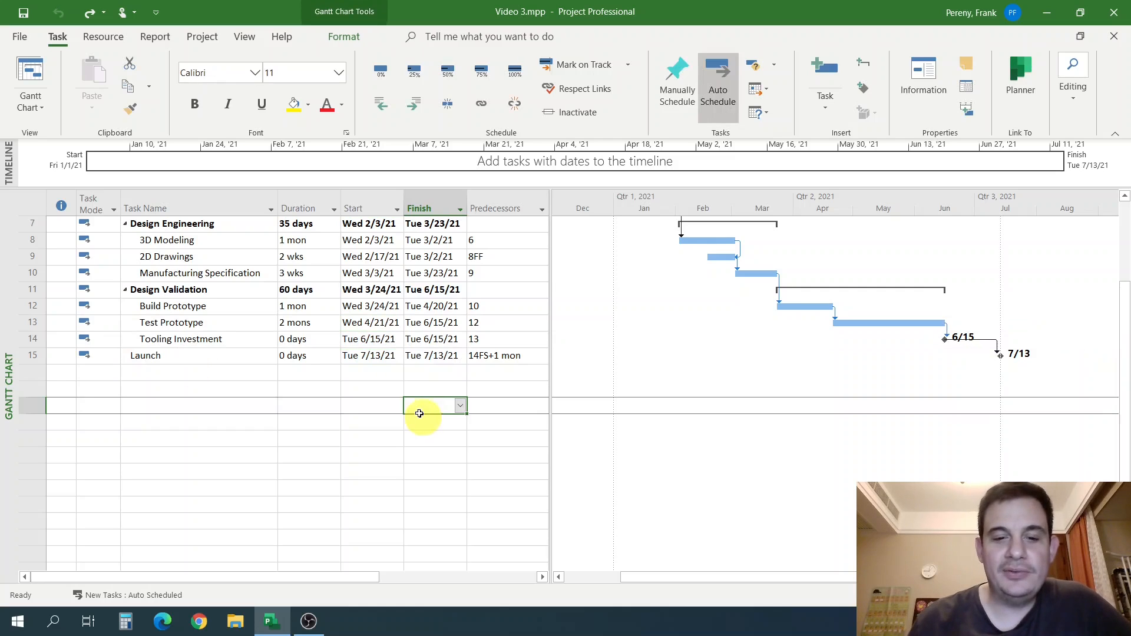
{"action": "left_click", "coordinate": [26, 13]}
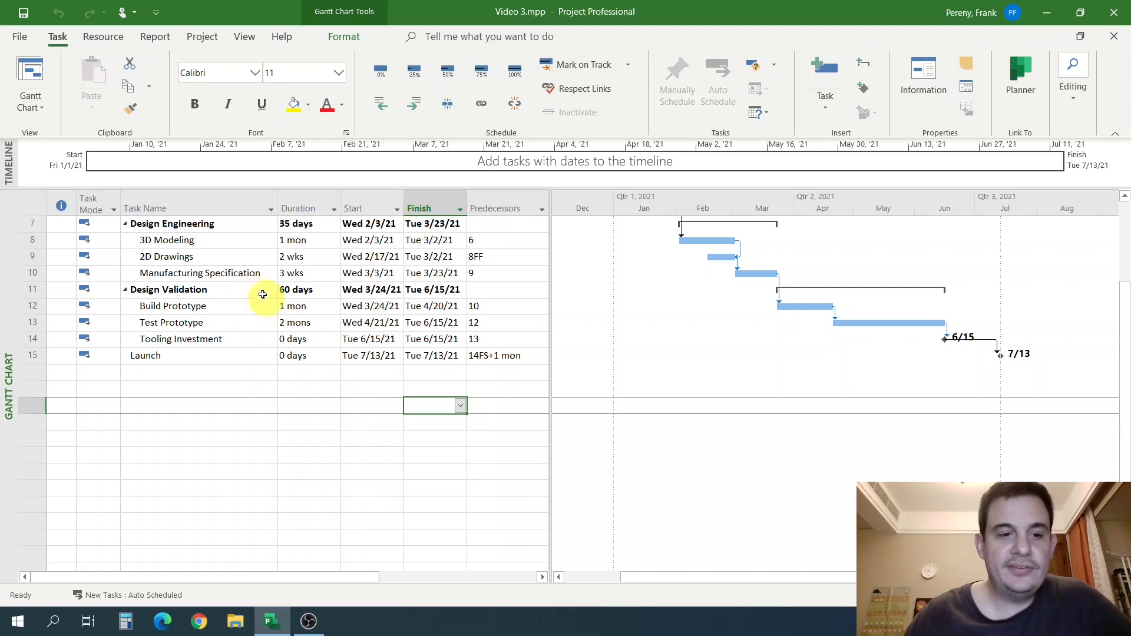
{"action": "double_click", "coordinate": [231, 306]}
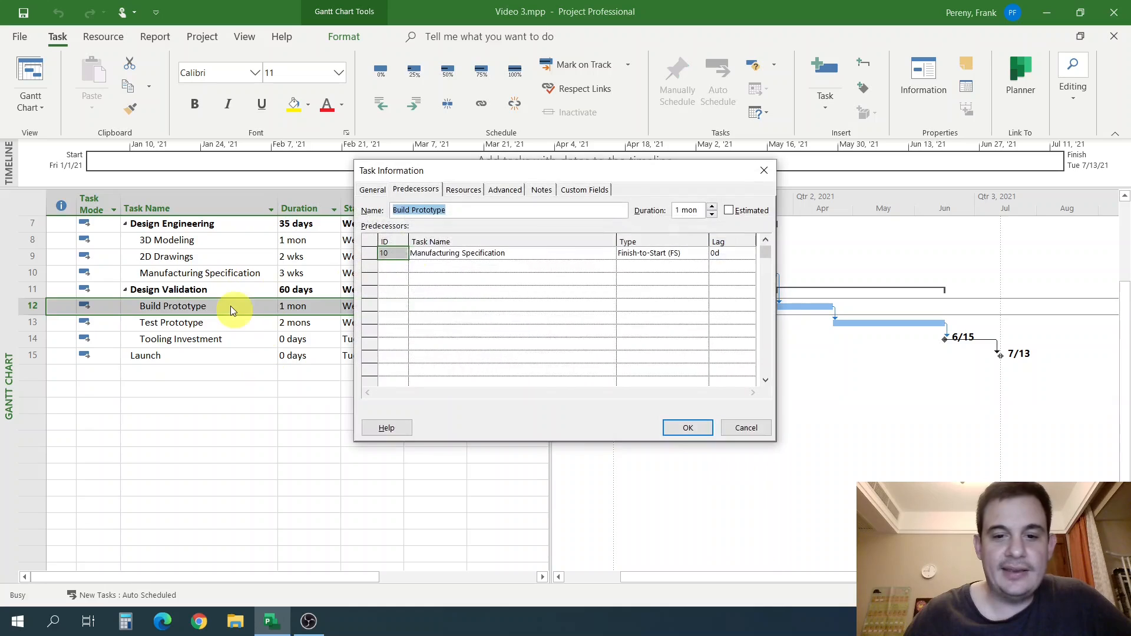
{"action": "left_click", "coordinate": [507, 192]}
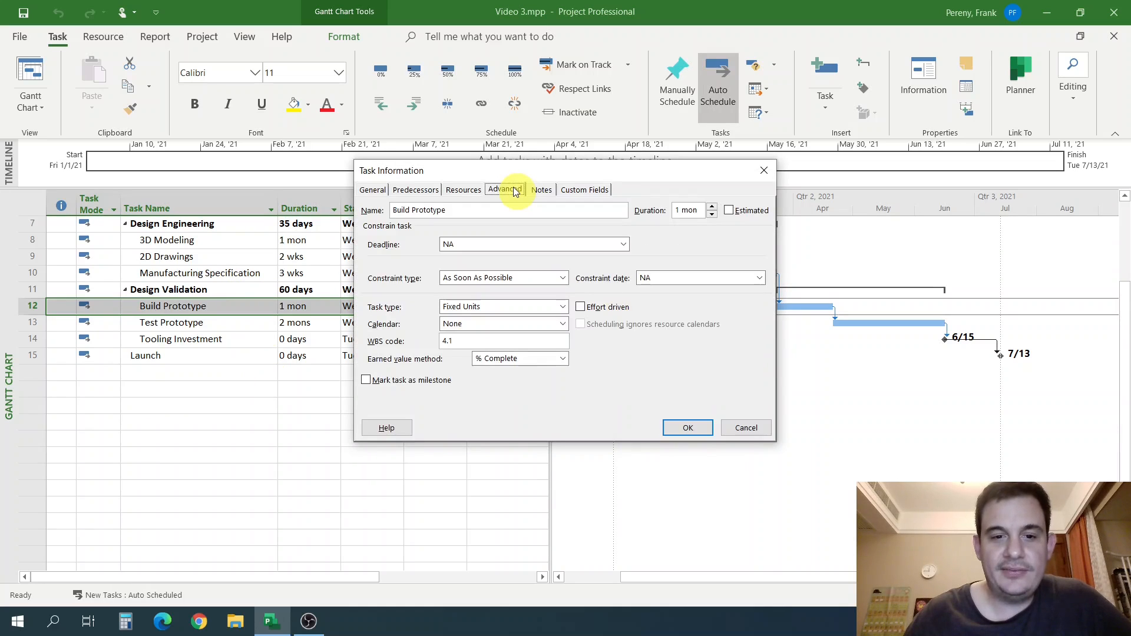
{"action": "left_click", "coordinate": [530, 279]}
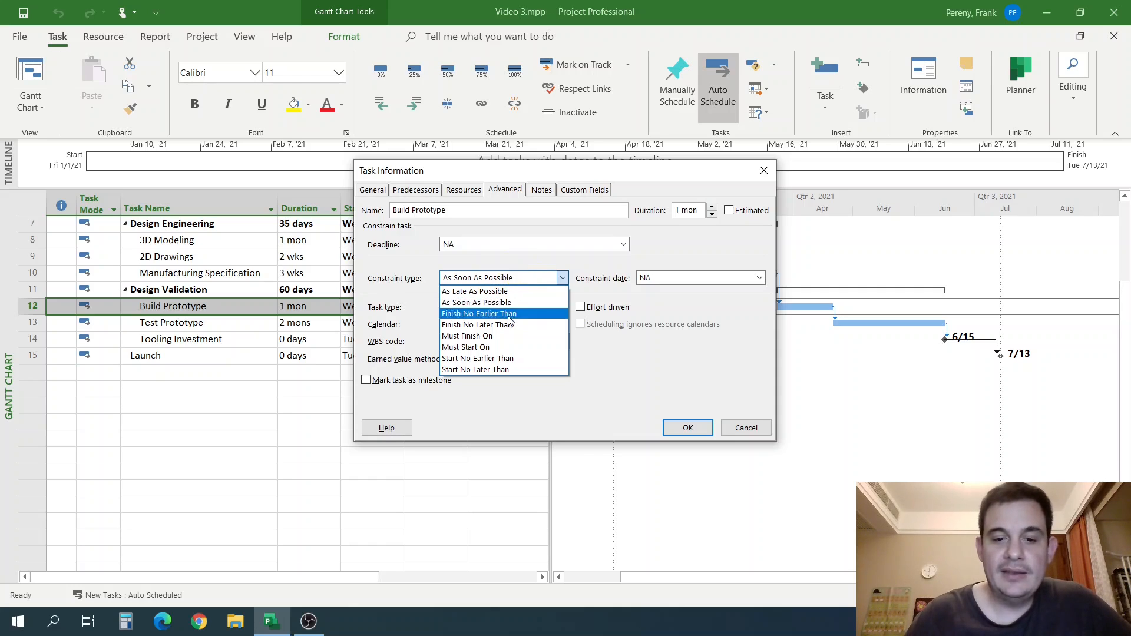
{"action": "left_click", "coordinate": [534, 338]}
{"action": "left_click", "coordinate": [689, 429]}
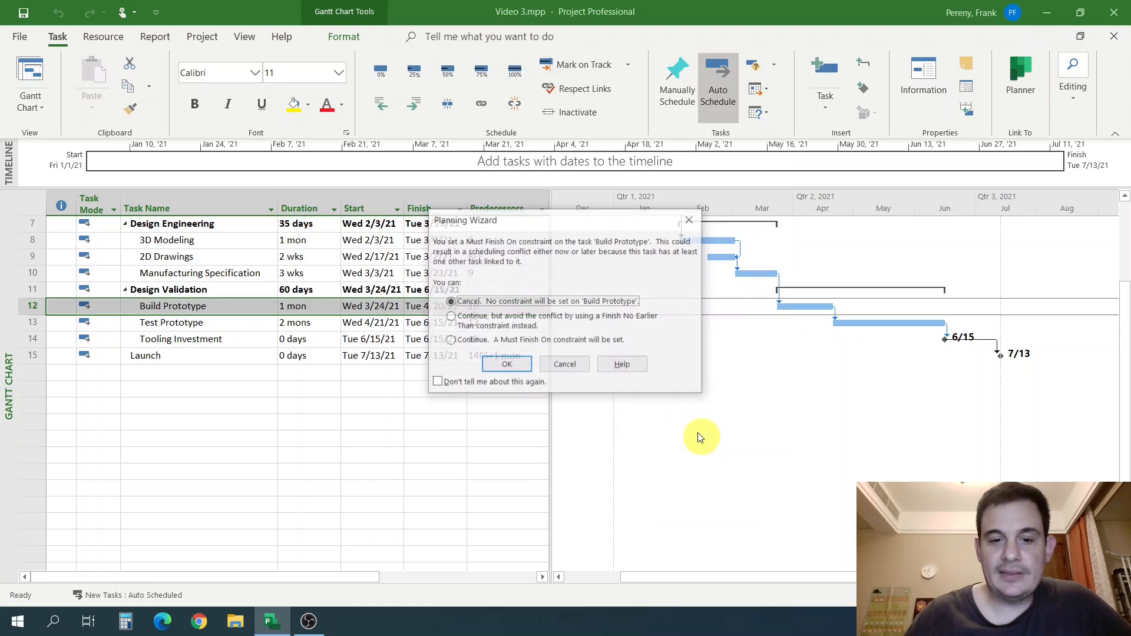
{"action": "left_click", "coordinate": [568, 368]}
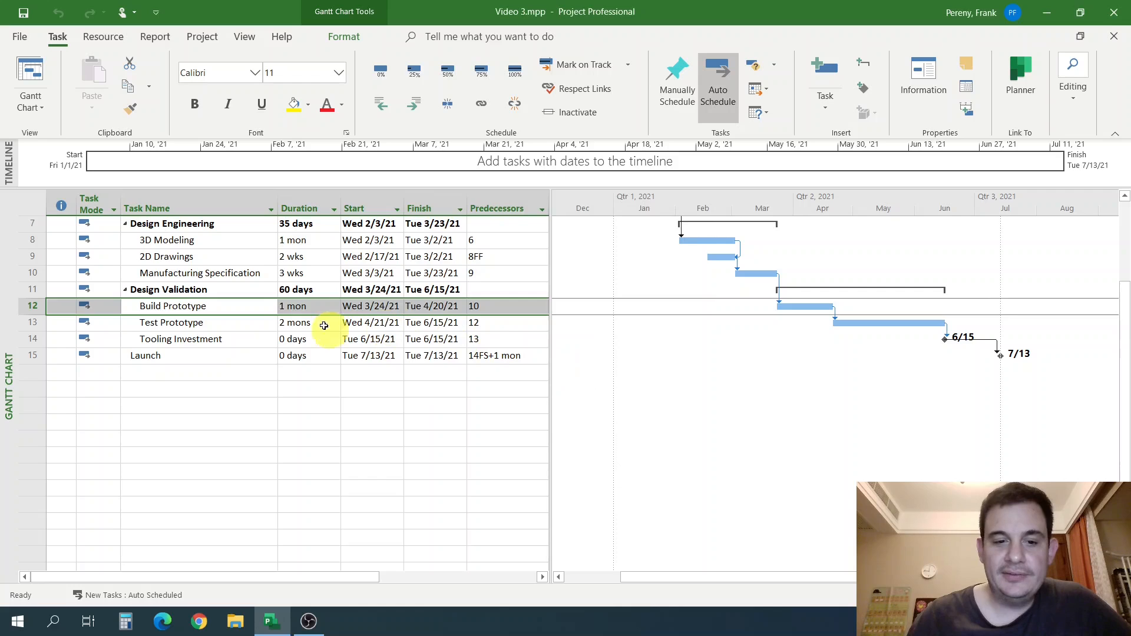
{"action": "left_click", "coordinate": [301, 341]}
Step: Give Build Prototype a Must Finish On constraint with the constraint date Sat 2/1/2020
{"action": "double_click", "coordinate": [298, 306]}
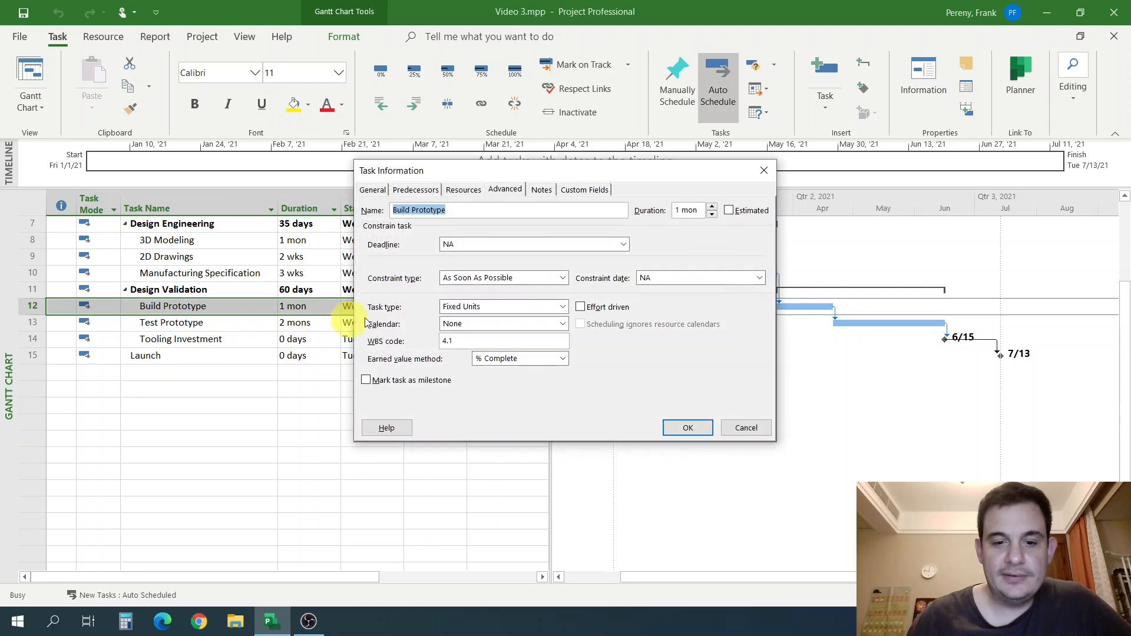
{"action": "left_click", "coordinate": [499, 283]}
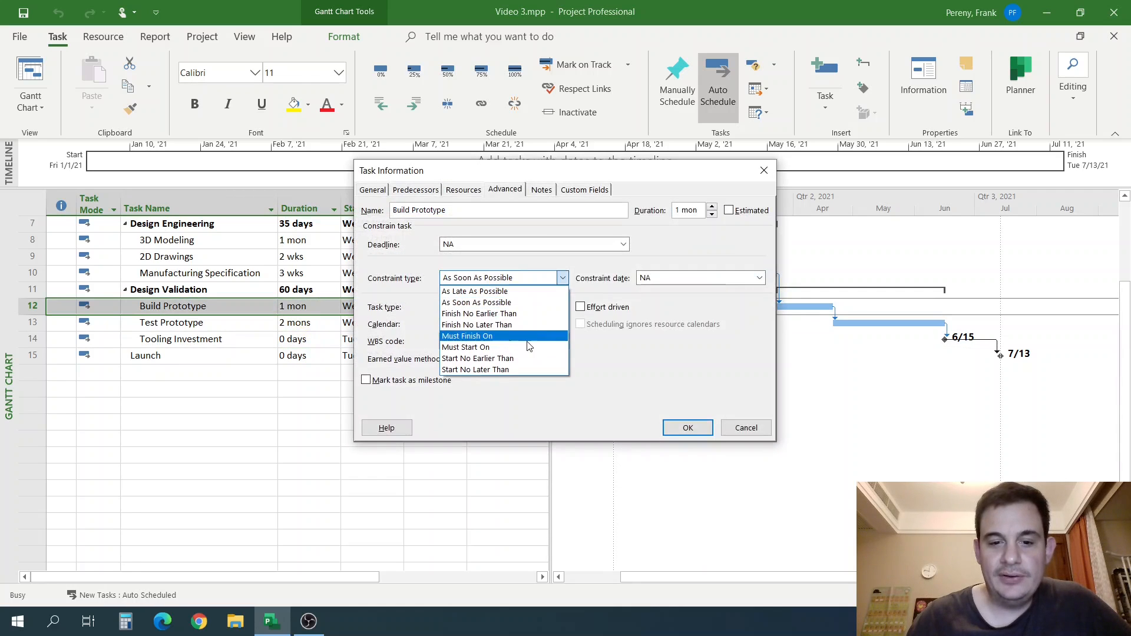
{"action": "left_click", "coordinate": [539, 336]}
{"action": "left_click", "coordinate": [664, 278]}
{"action": "left_click", "coordinate": [759, 277]}
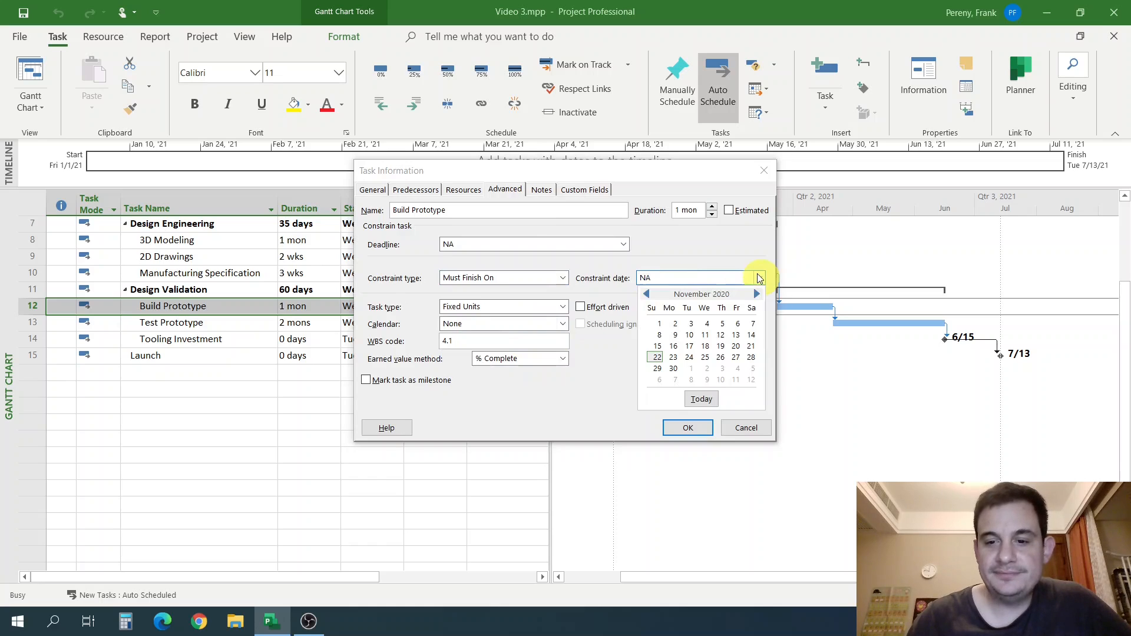
{"action": "left_click", "coordinate": [646, 294]}
{"action": "left_click", "coordinate": [647, 294]}
{"action": "left_click", "coordinate": [646, 295]}
{"action": "left_click", "coordinate": [646, 294]}
{"action": "left_click", "coordinate": [646, 295]}
{"action": "left_click", "coordinate": [646, 294]}
{"action": "left_click", "coordinate": [646, 295]}
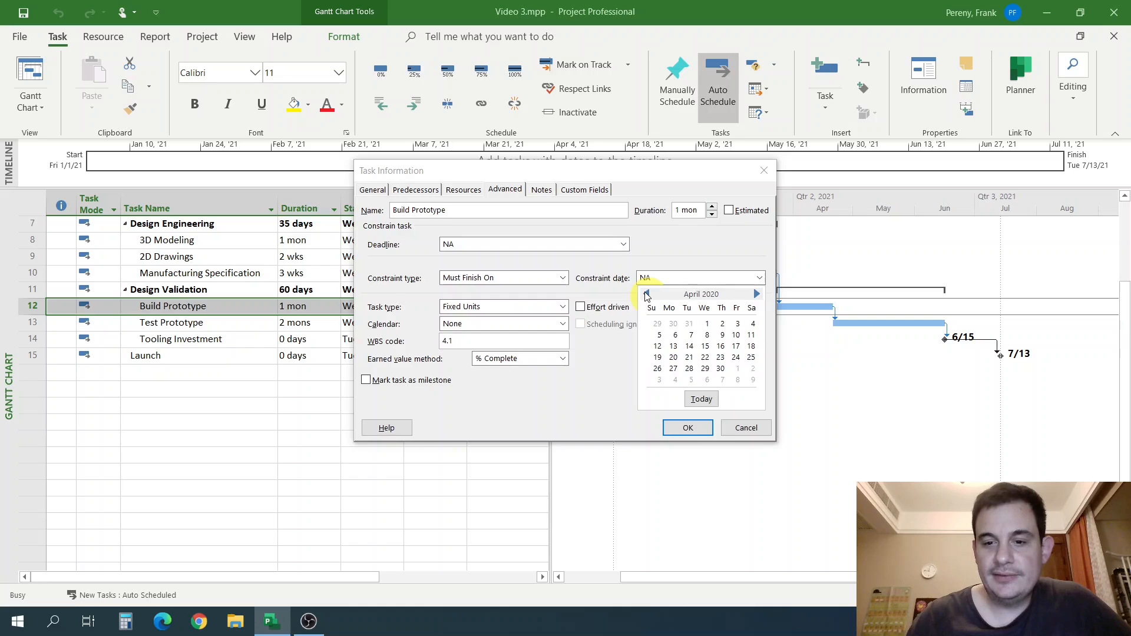
{"action": "left_click", "coordinate": [646, 295]}
{"action": "left_click", "coordinate": [647, 294]}
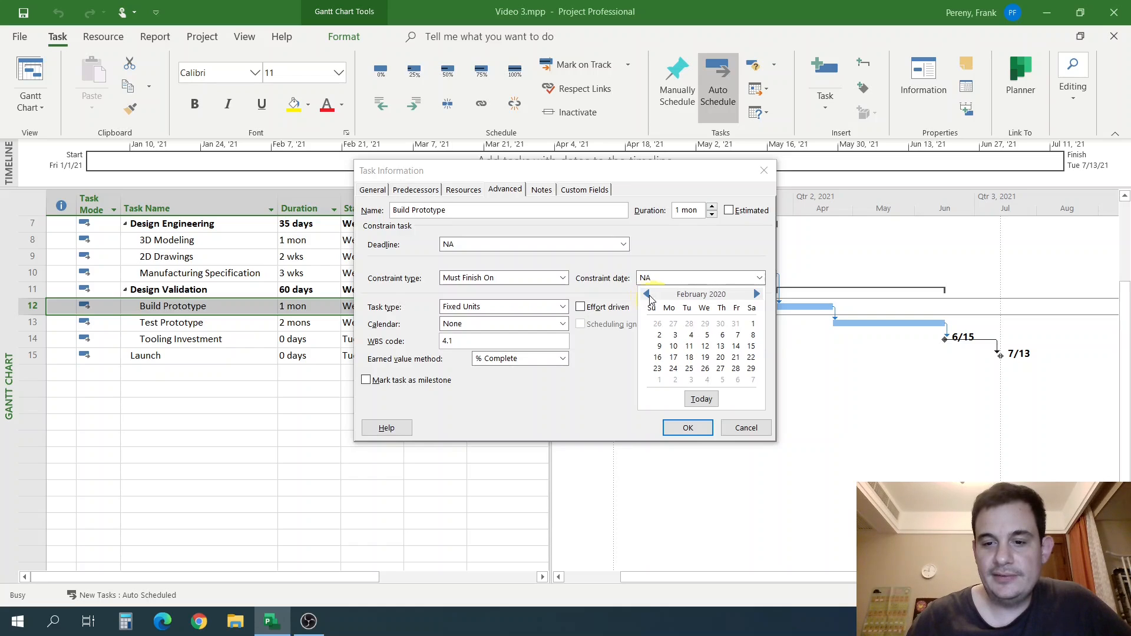
{"action": "left_click", "coordinate": [752, 324]}
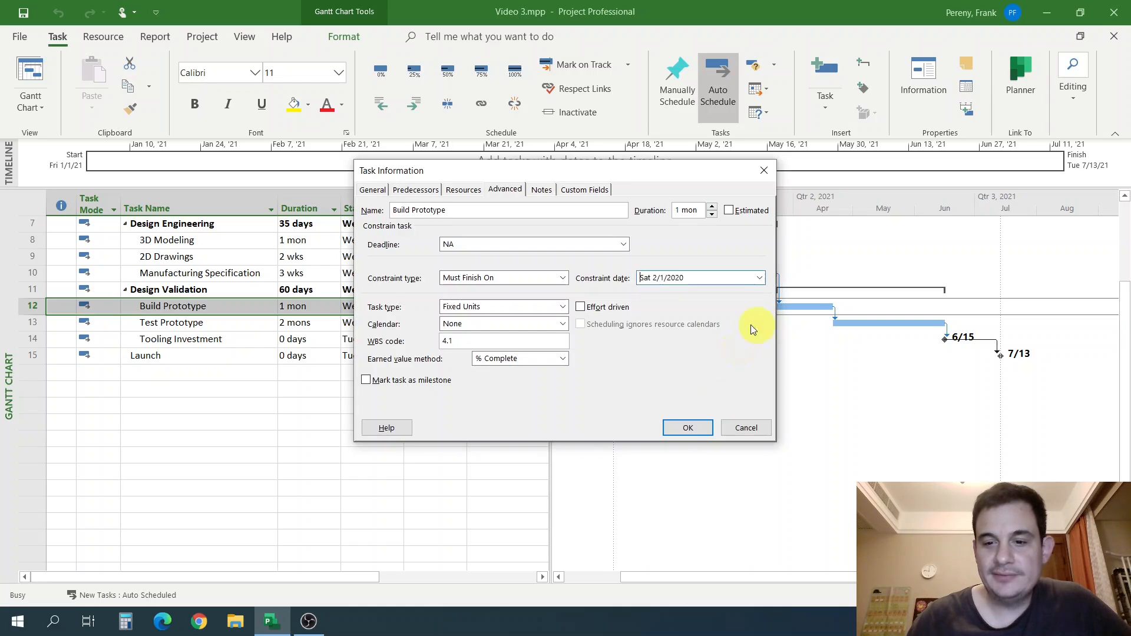
{"action": "left_click", "coordinate": [688, 428]}
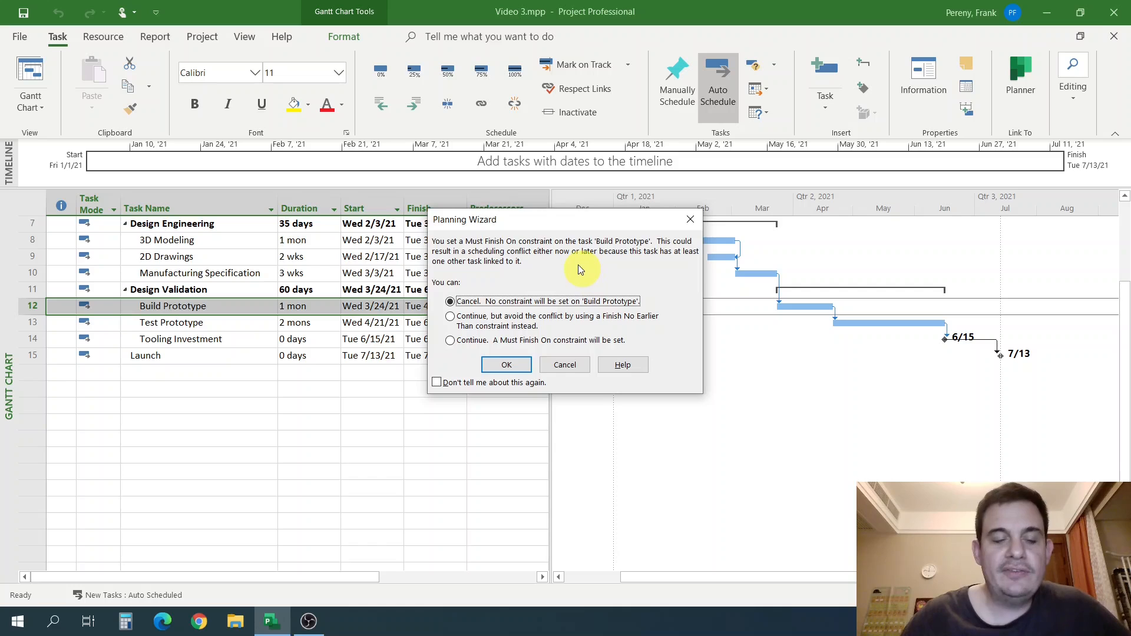
Step: Choose to continue with the Must Finish On constraint on Build Prototype and allow Launch to start before the project start date
{"action": "left_click_drag", "start_coordinate": [571, 223], "coordinate": [697, 222]}
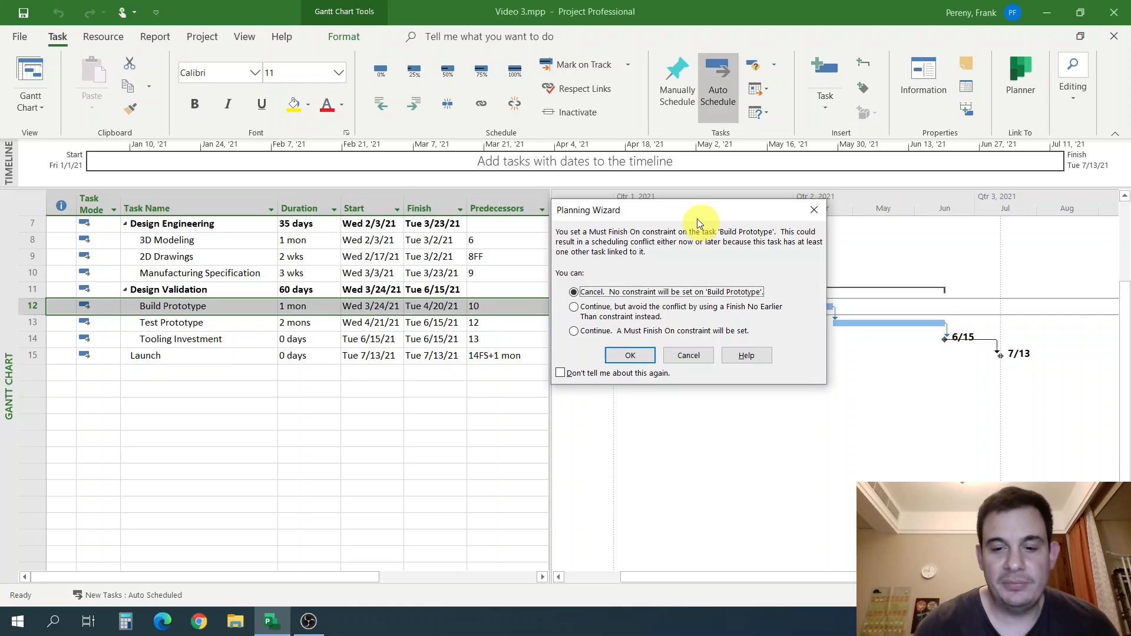
{"action": "left_click", "coordinate": [639, 310]}
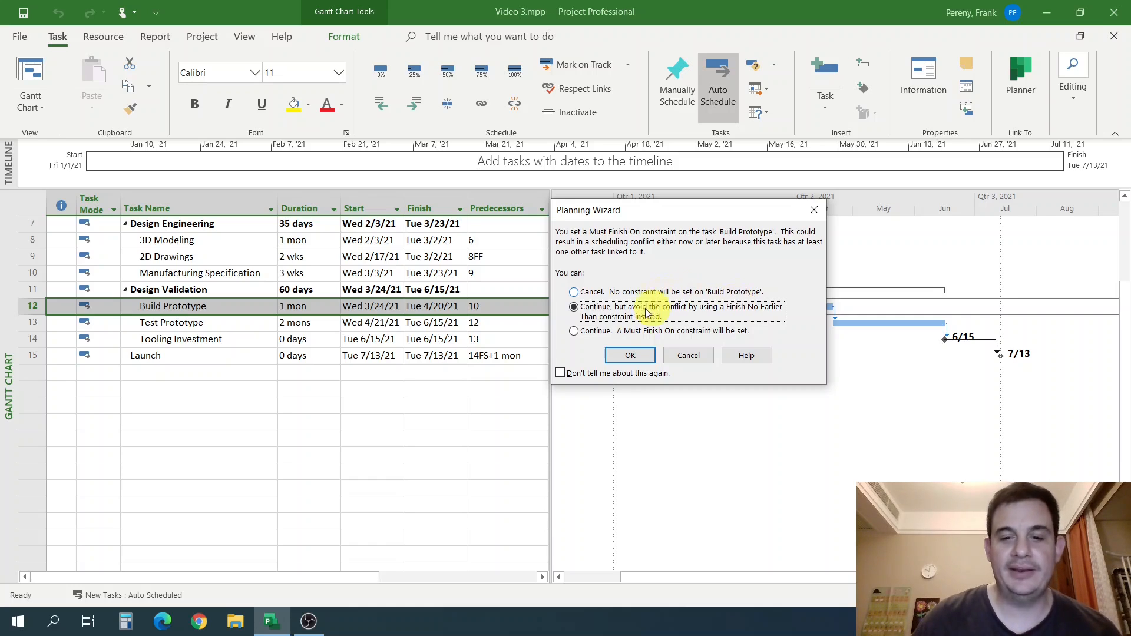
{"action": "left_click", "coordinate": [623, 334]}
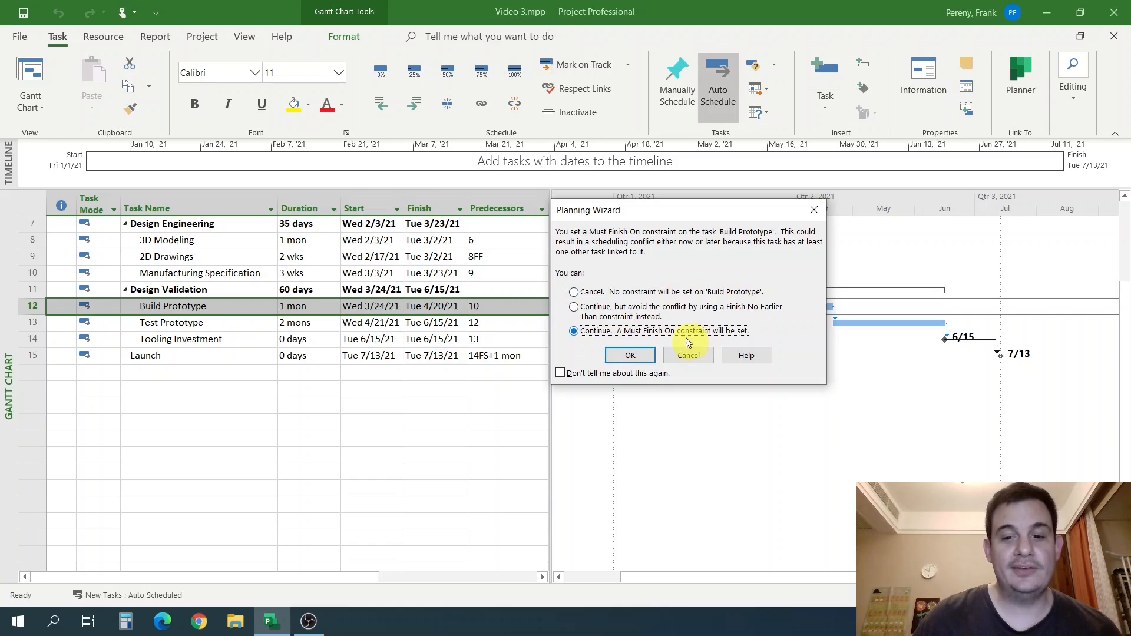
{"action": "left_click", "coordinate": [630, 355]}
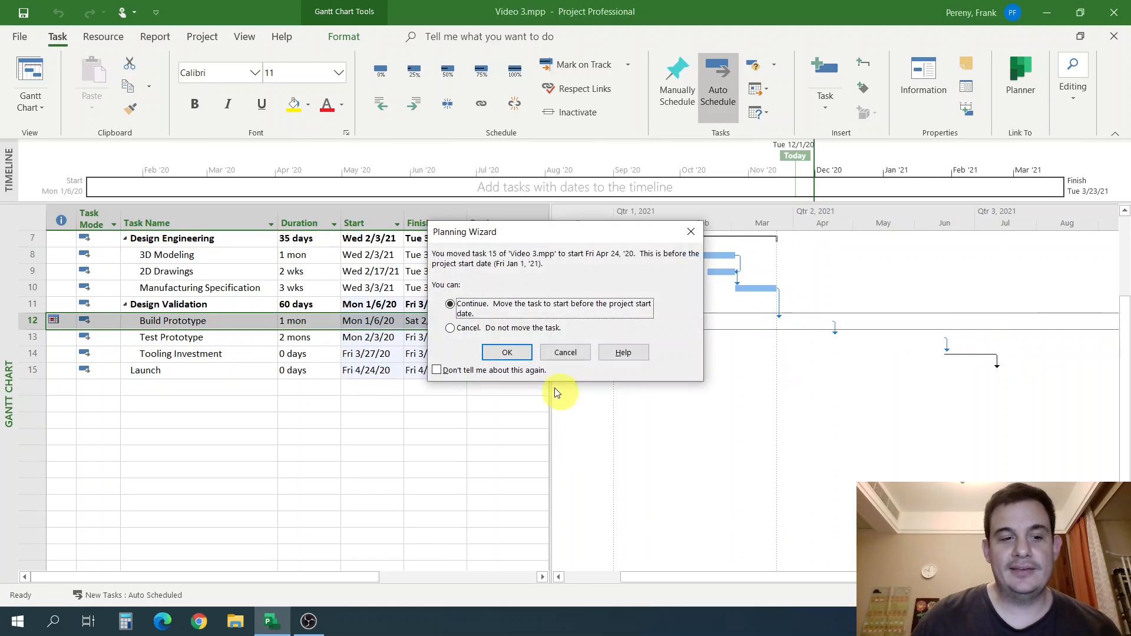
{"action": "left_click", "coordinate": [507, 353]}
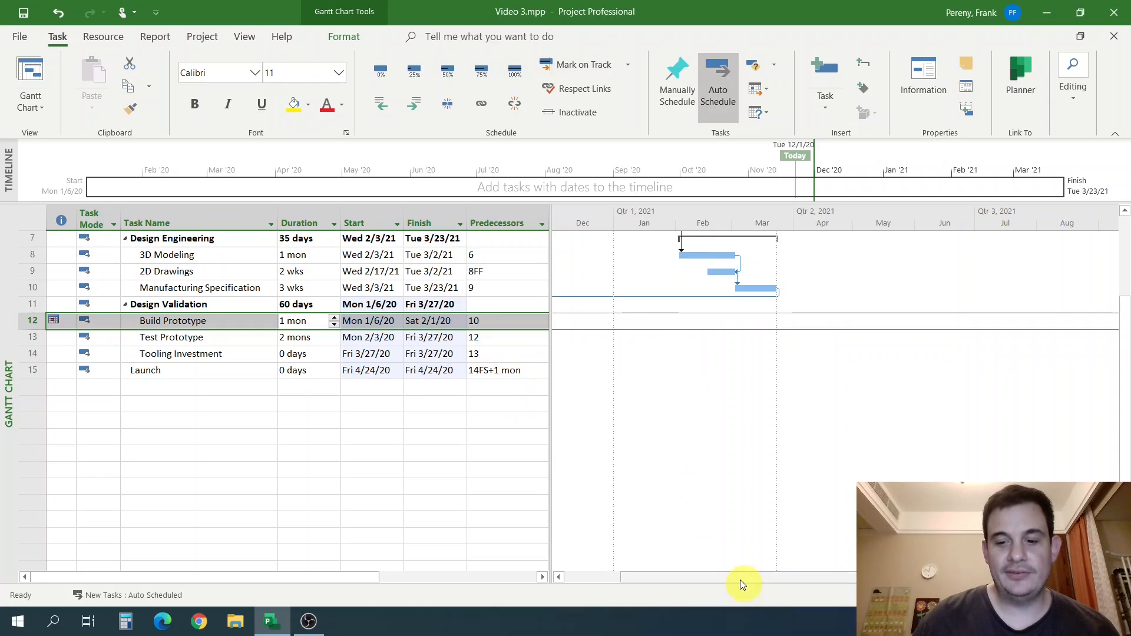
{"action": "left_click_drag", "start_coordinate": [741, 584], "coordinate": [642, 595]}
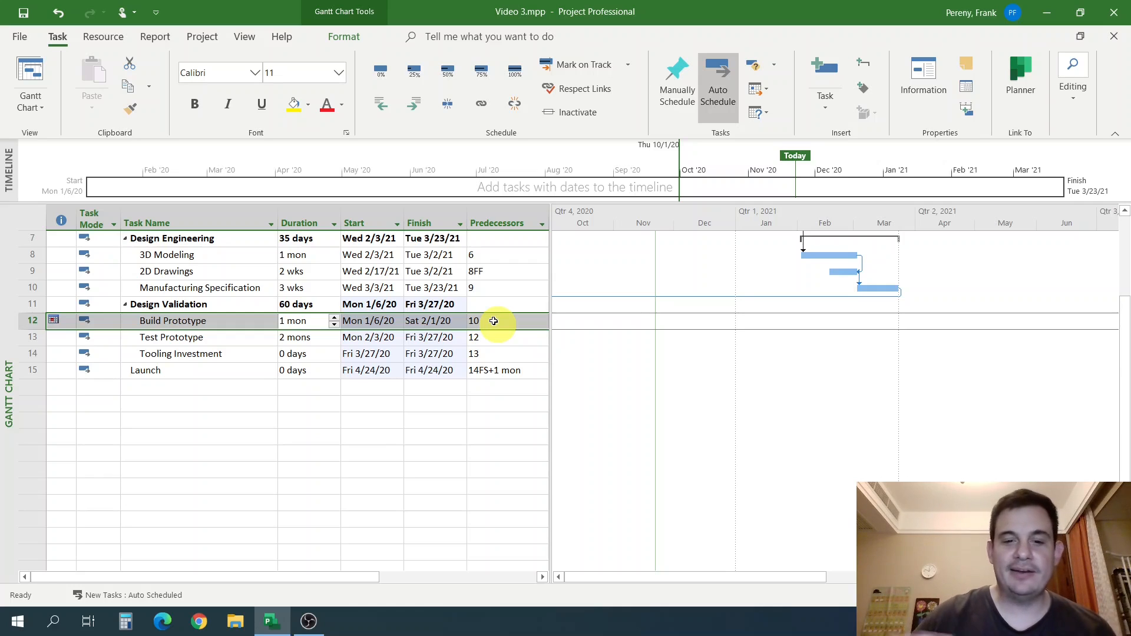
{"action": "left_click", "coordinate": [458, 437]}
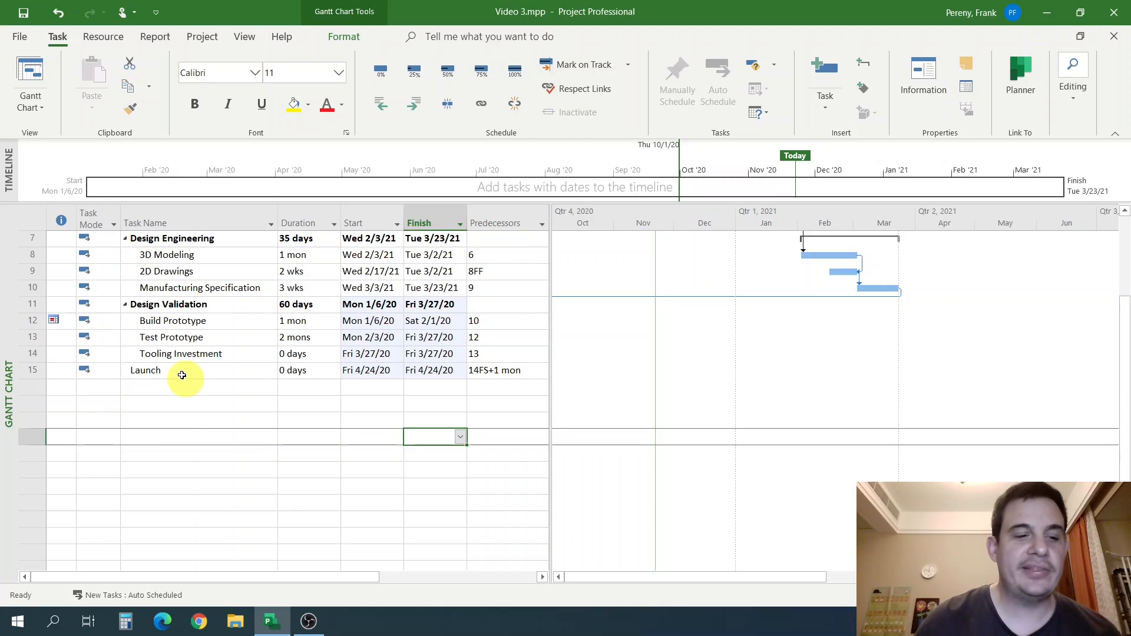
Step: Give Test Prototype a Finish No Earlier Than constraint with the constraint date Sun 11/1/20
{"action": "left_click", "coordinate": [244, 404]}
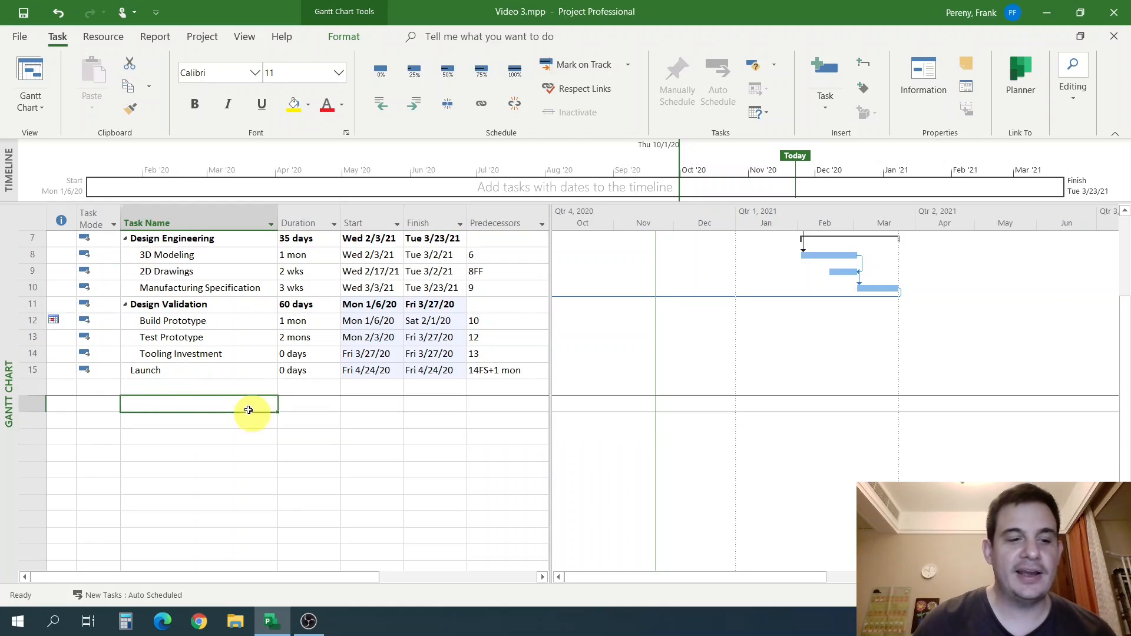
{"action": "left_click", "coordinate": [221, 343]}
{"action": "double_click", "coordinate": [220, 340]}
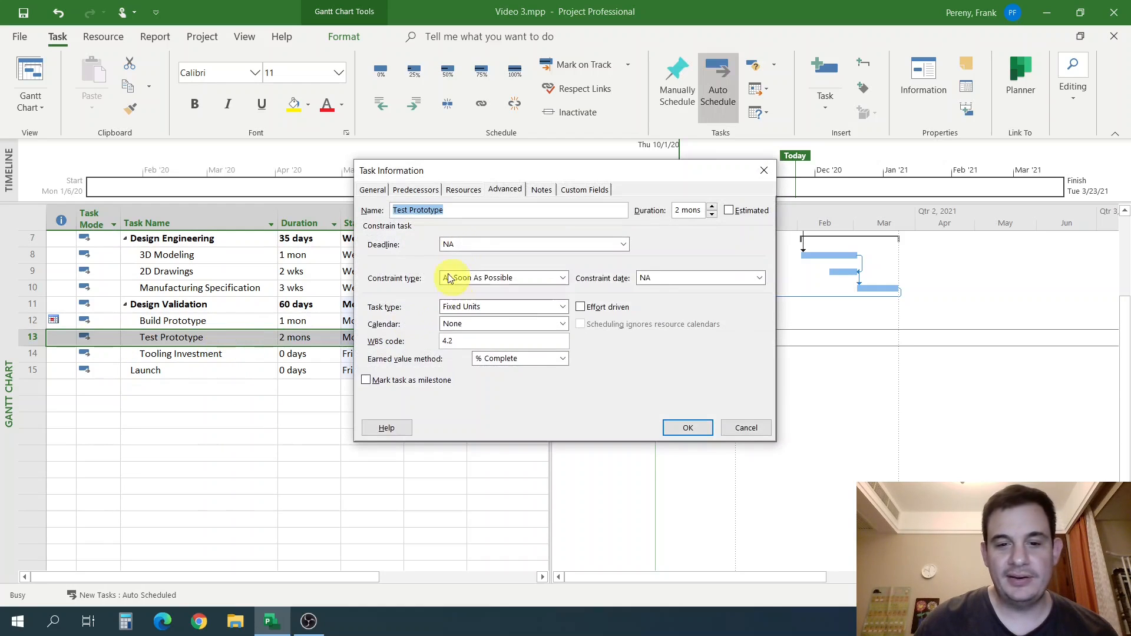
{"action": "left_click", "coordinate": [480, 278]}
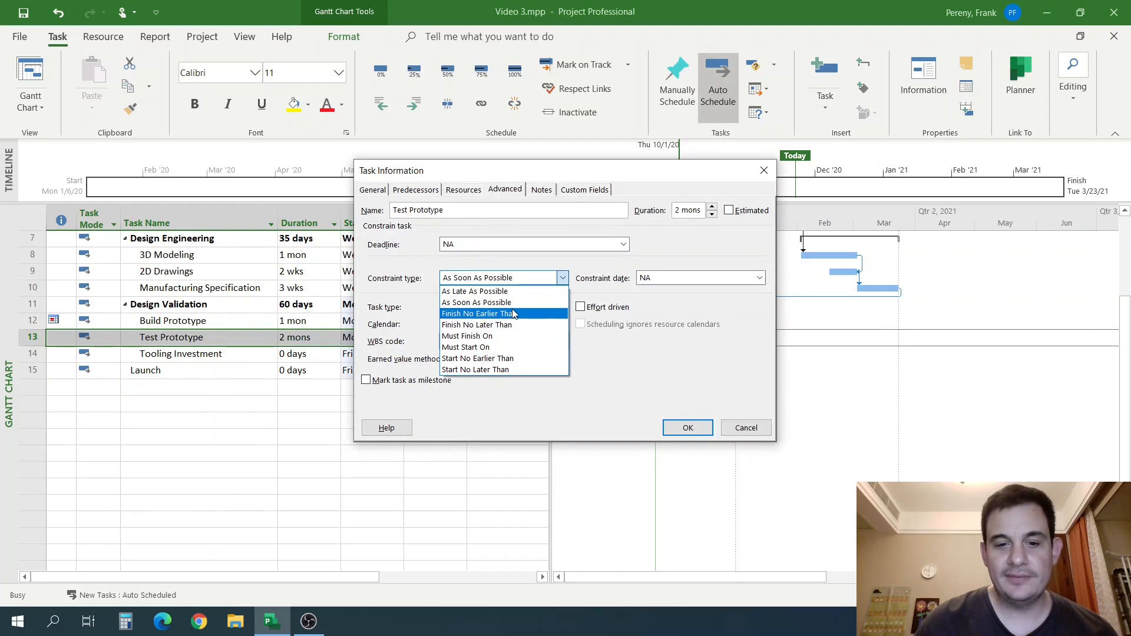
{"action": "left_click", "coordinate": [479, 313]}
{"action": "left_click", "coordinate": [682, 280]}
{"action": "left_click", "coordinate": [754, 283]}
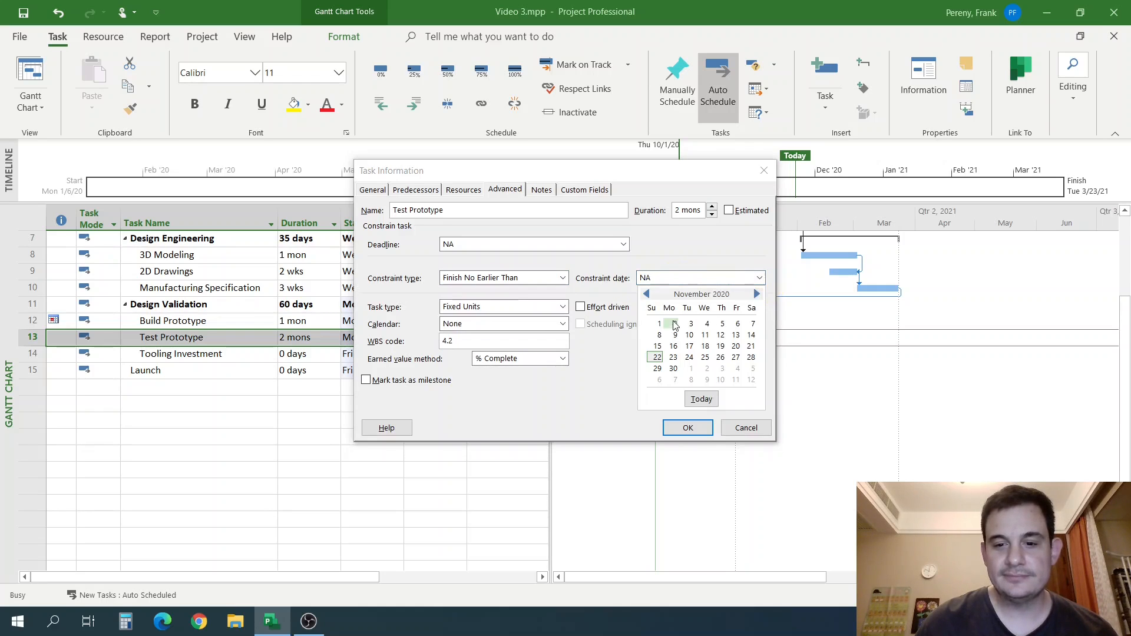
{"action": "left_click", "coordinate": [650, 324]}
{"action": "left_click", "coordinate": [689, 428]}
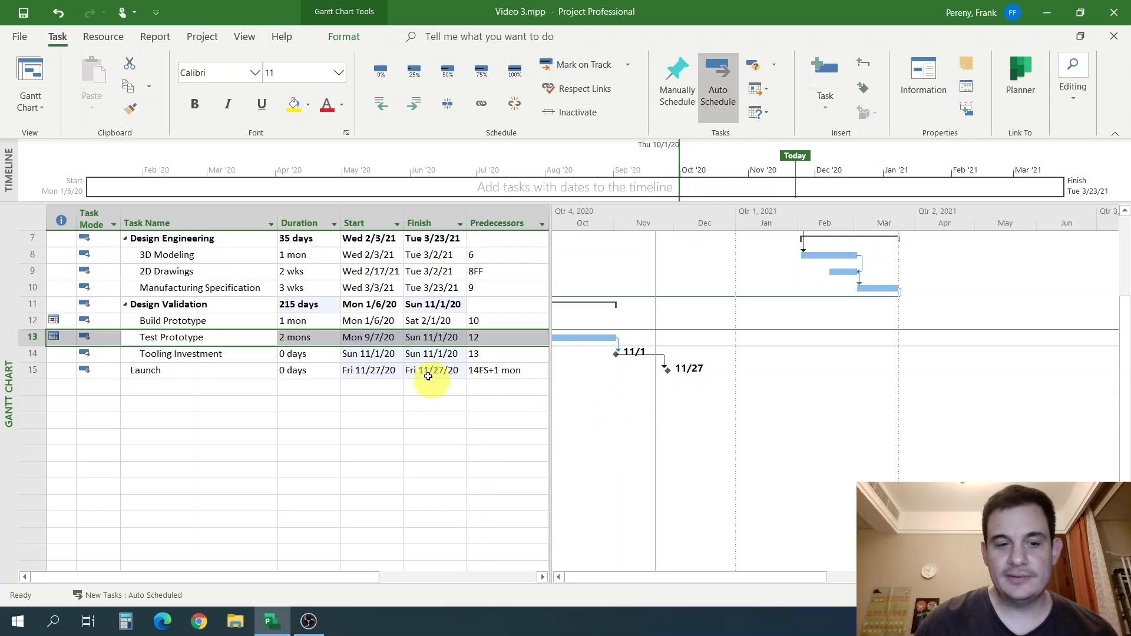
Step: Review the constraint type and date of Build Prototype in its task information and its constraint indicator
{"action": "left_click", "coordinate": [211, 373]}
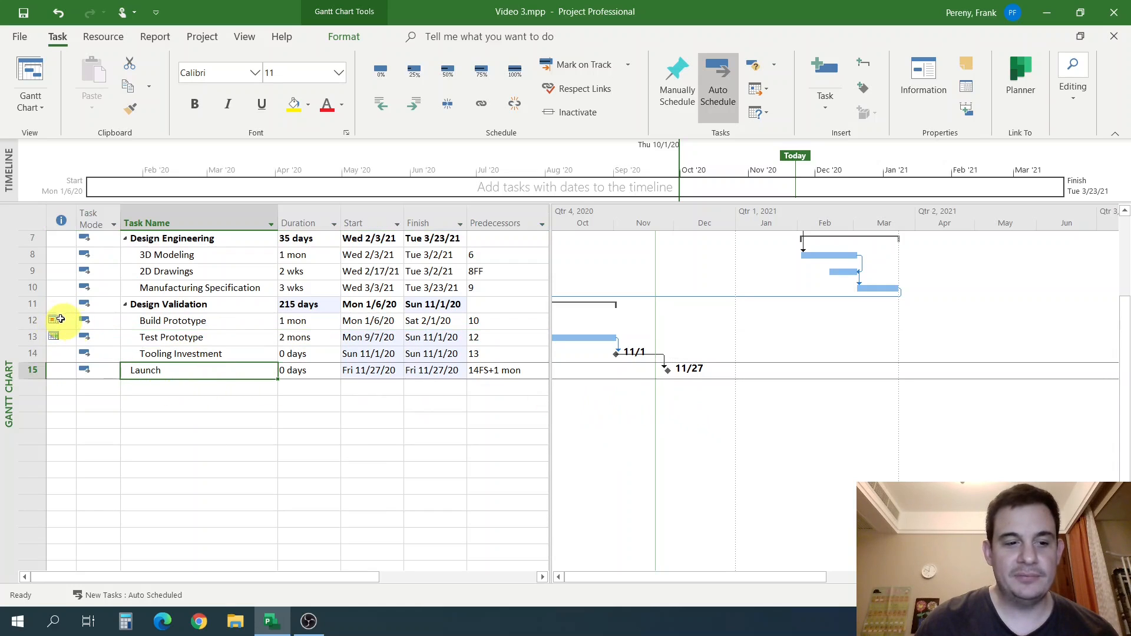
{"action": "left_click", "coordinate": [129, 320]}
{"action": "double_click", "coordinate": [142, 320]}
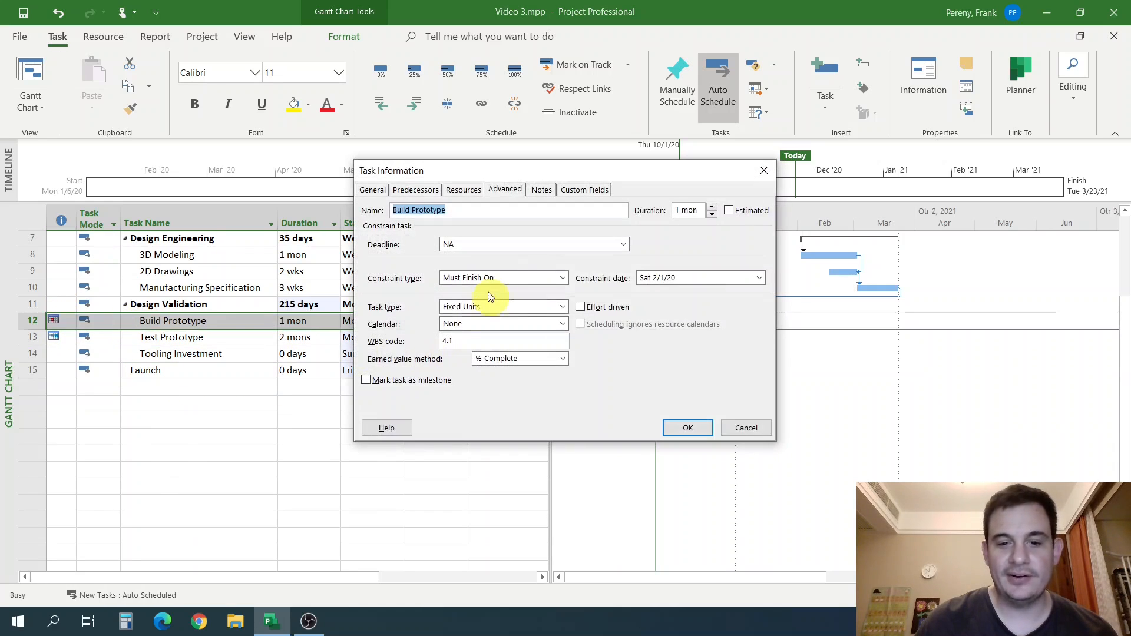
{"action": "left_click", "coordinate": [688, 428]}
{"action": "left_click", "coordinate": [321, 354]}
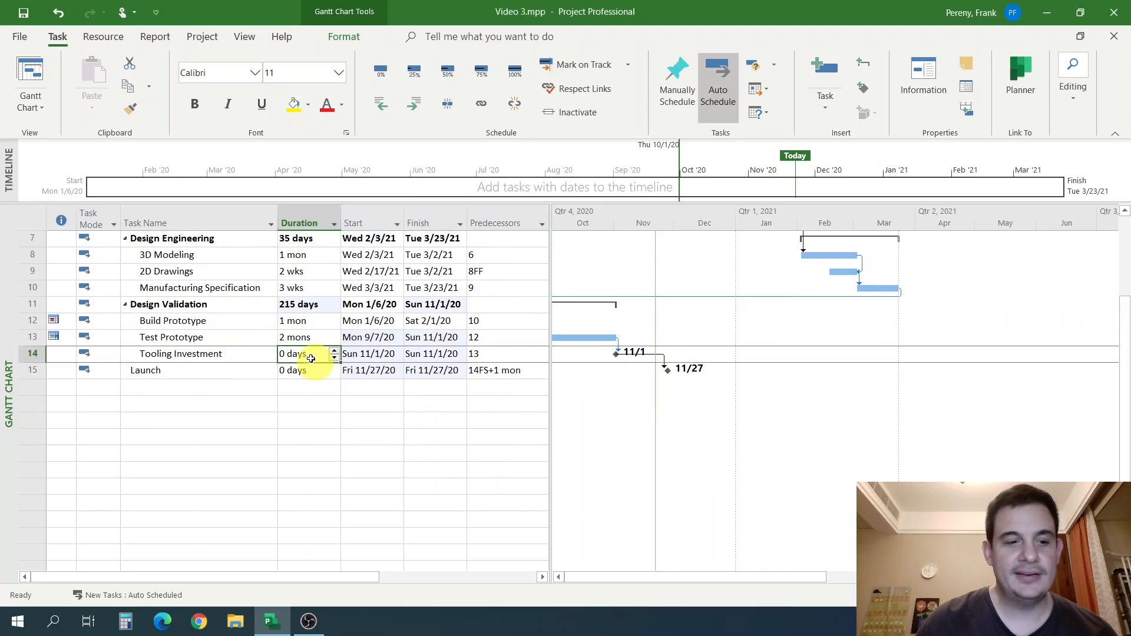
{"action": "left_click", "coordinate": [69, 321]}
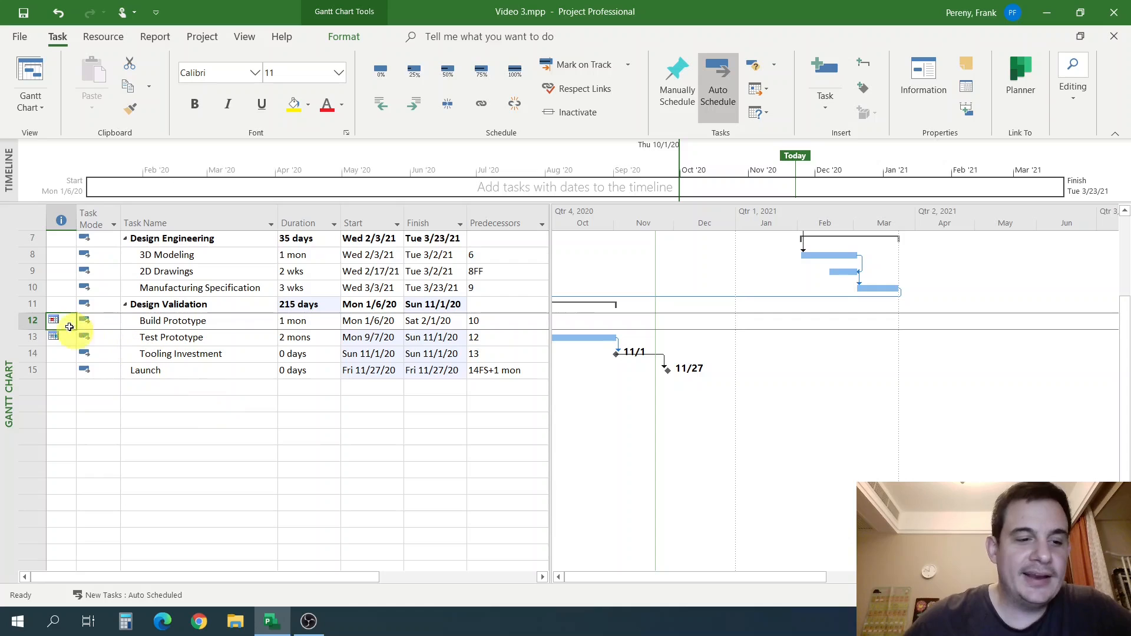
{"action": "mouse_move", "coordinate": [53, 319]}
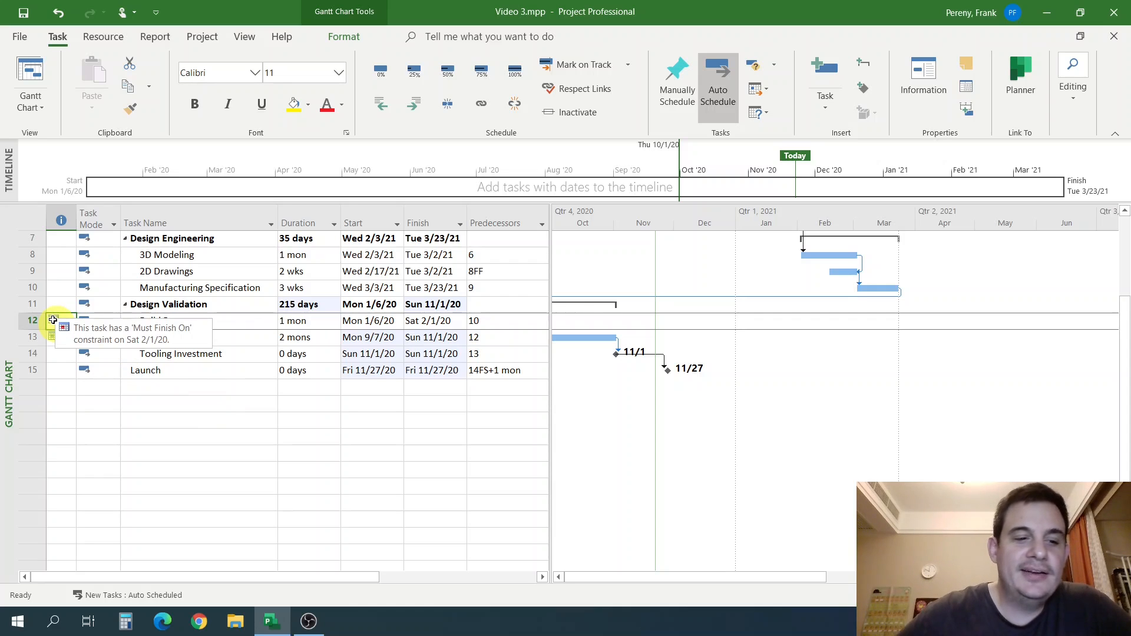
{"action": "left_click", "coordinate": [126, 352]}
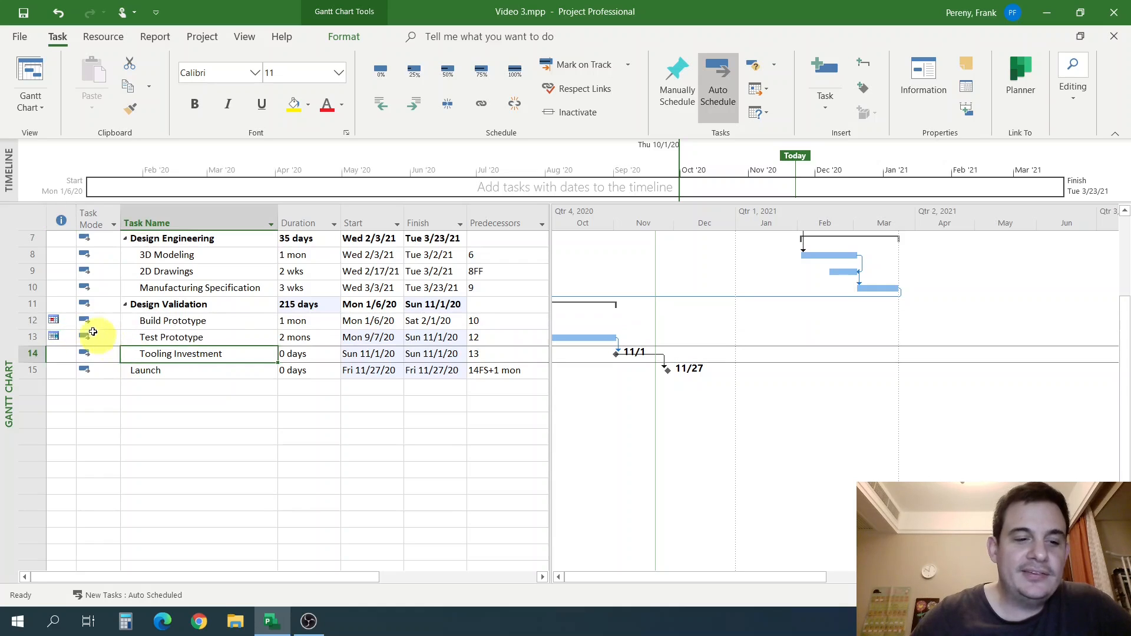
{"action": "left_click", "coordinate": [88, 322]}
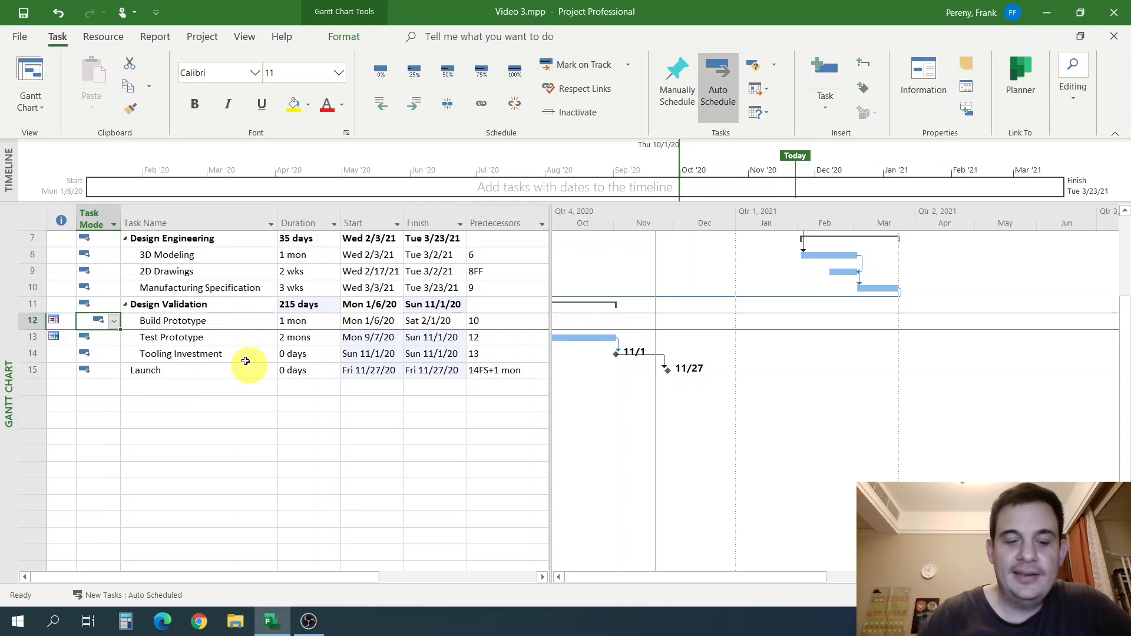
Step: Undo the constraints set on Test Prototype and Build Prototype
{"action": "key", "text": "ctrl+z"}
{"action": "key", "text": "ctrl+z"}
{"action": "key", "text": "ctrl+z"}
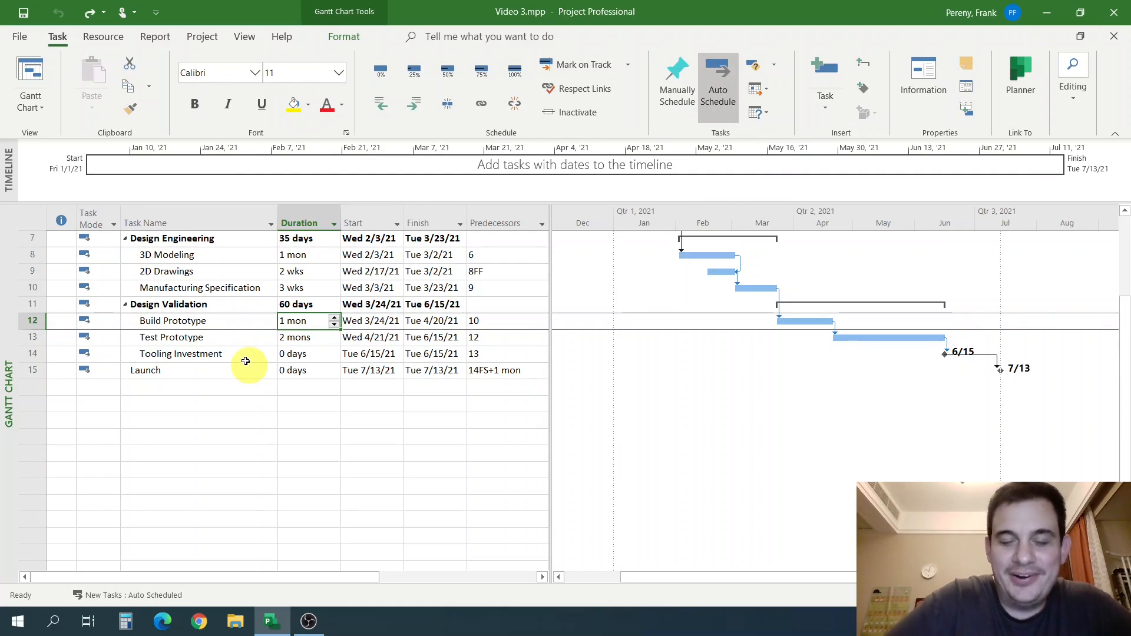
Step: Examine the constraint types available for Build Prototype and close its task information without changing anything
{"action": "double_click", "coordinate": [252, 325]}
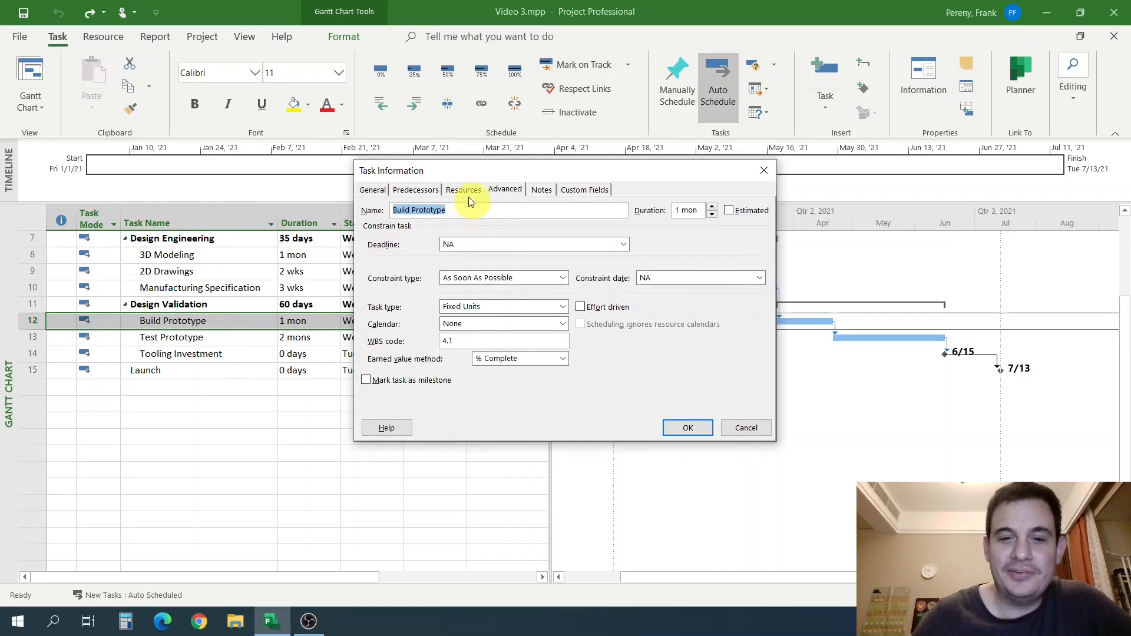
{"action": "left_click", "coordinate": [507, 278]}
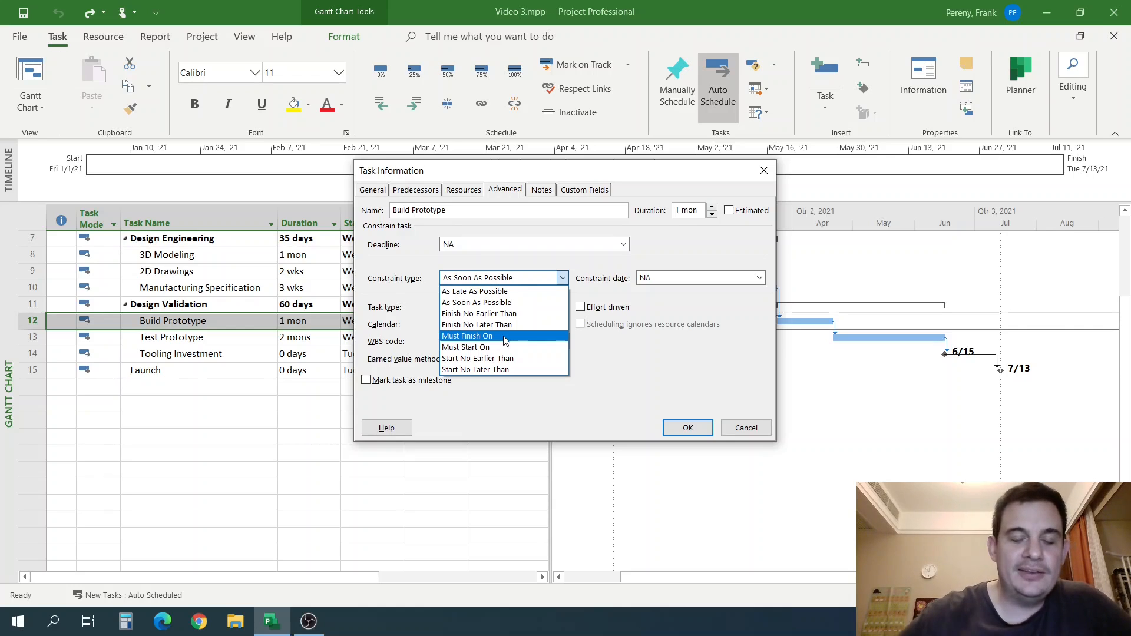
{"action": "left_click", "coordinate": [602, 378]}
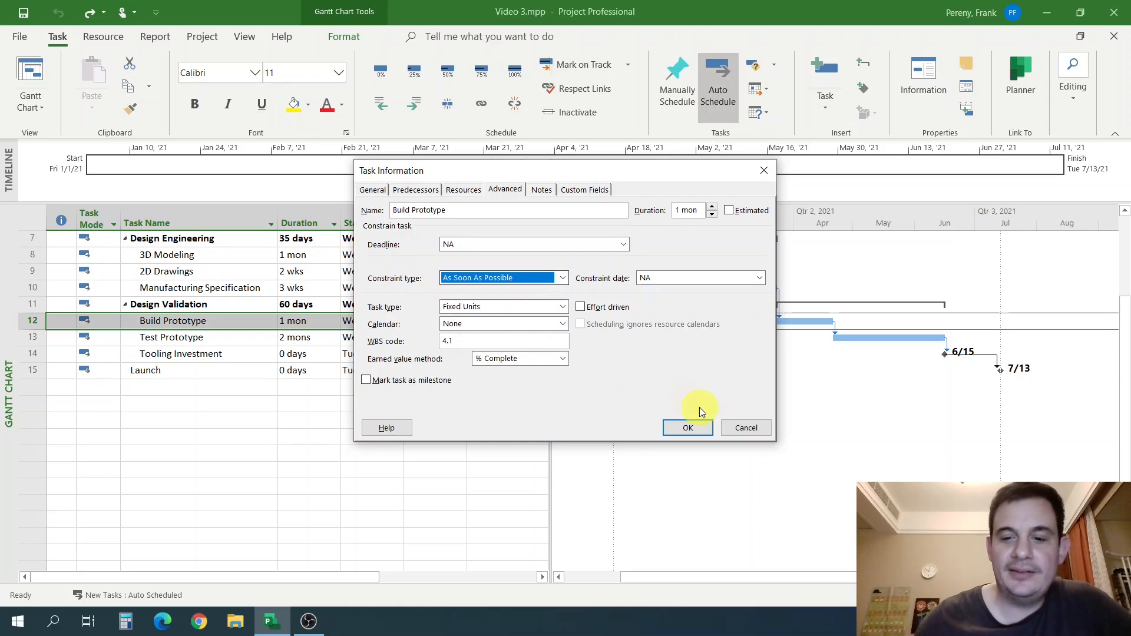
{"action": "left_click", "coordinate": [729, 428]}
Step: Widen the task table slightly beyond the Predecessors column and select the start date of Test Prototype
{"action": "left_click", "coordinate": [503, 409]}
{"action": "left_click_drag", "start_coordinate": [550, 396], "coordinate": [571, 396]}
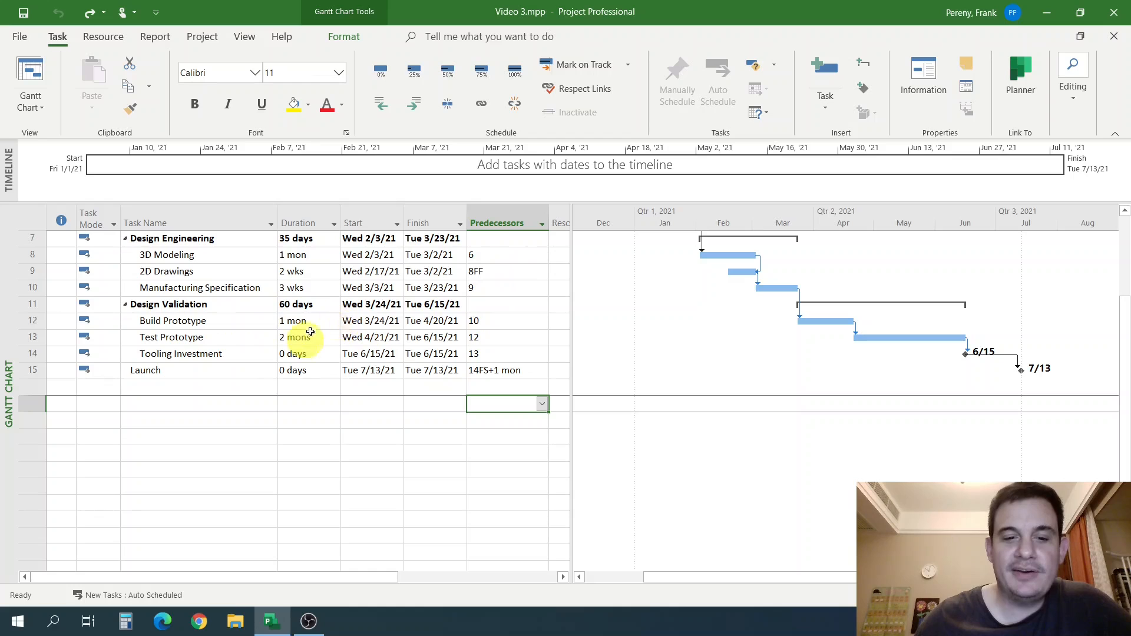
{"action": "left_click", "coordinate": [424, 219]}
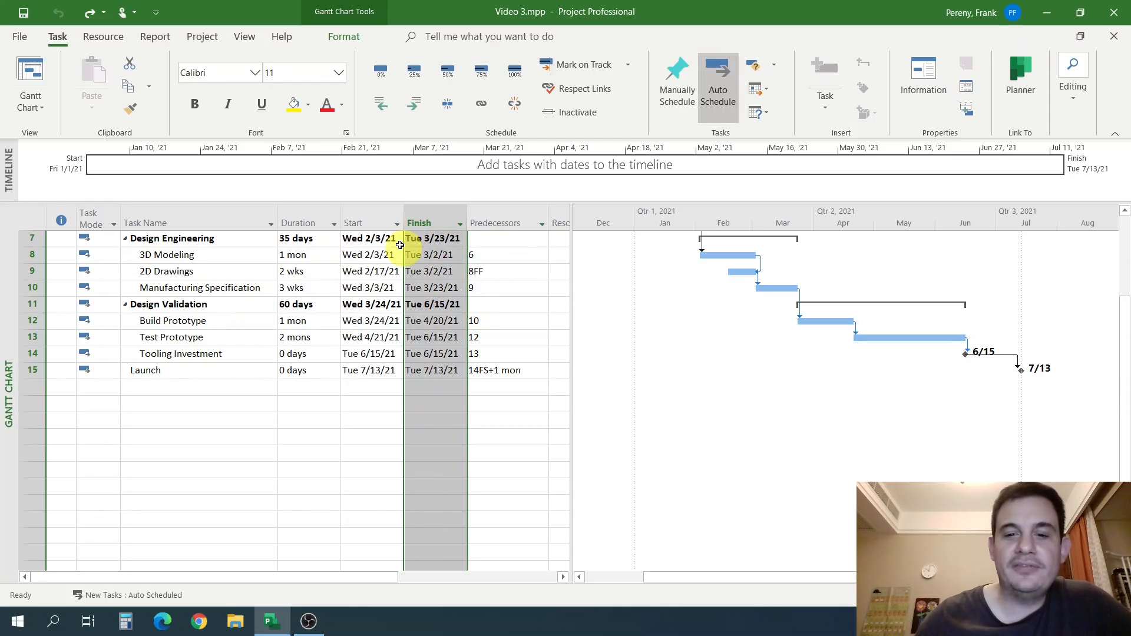
{"action": "left_click", "coordinate": [352, 333]}
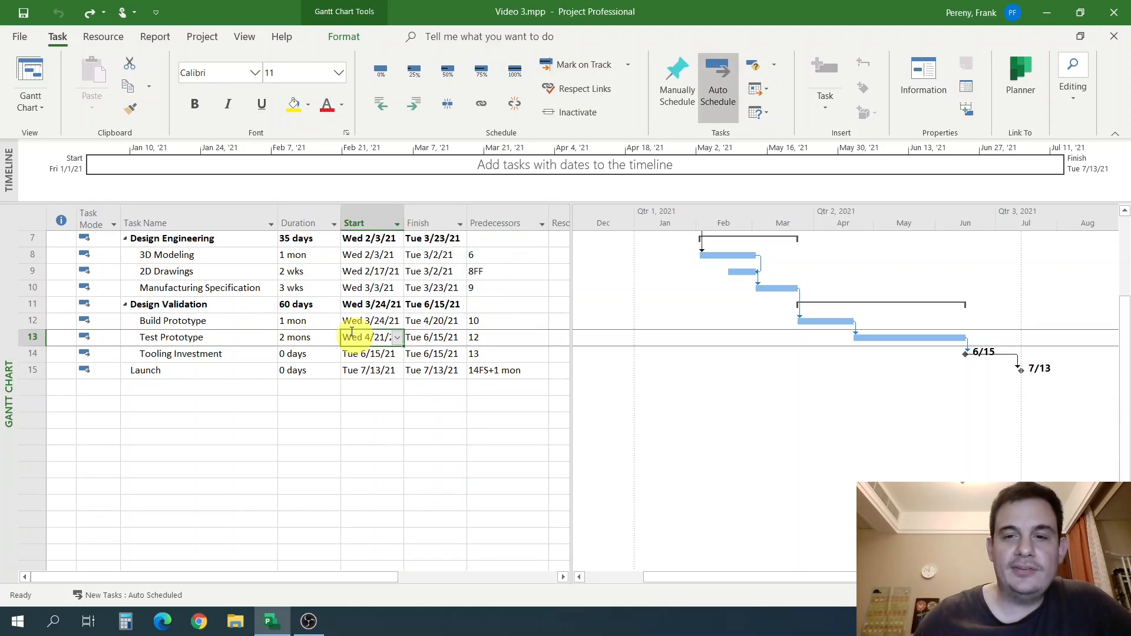